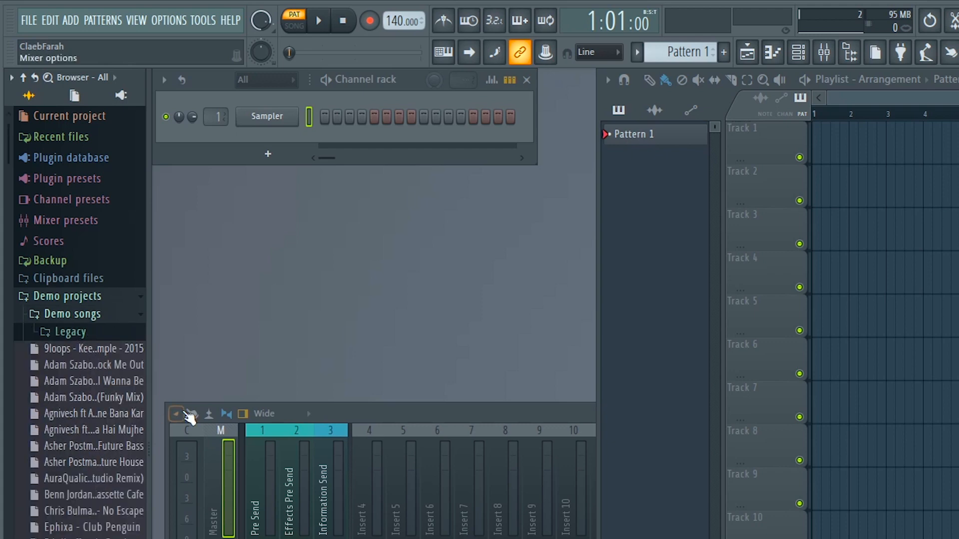
Step: Widen the browser and open the Legacy demo project Asher Postman - Future Bass
{"action": "left_click_drag", "start_coordinate": [148, 424], "coordinate": [192, 429]}
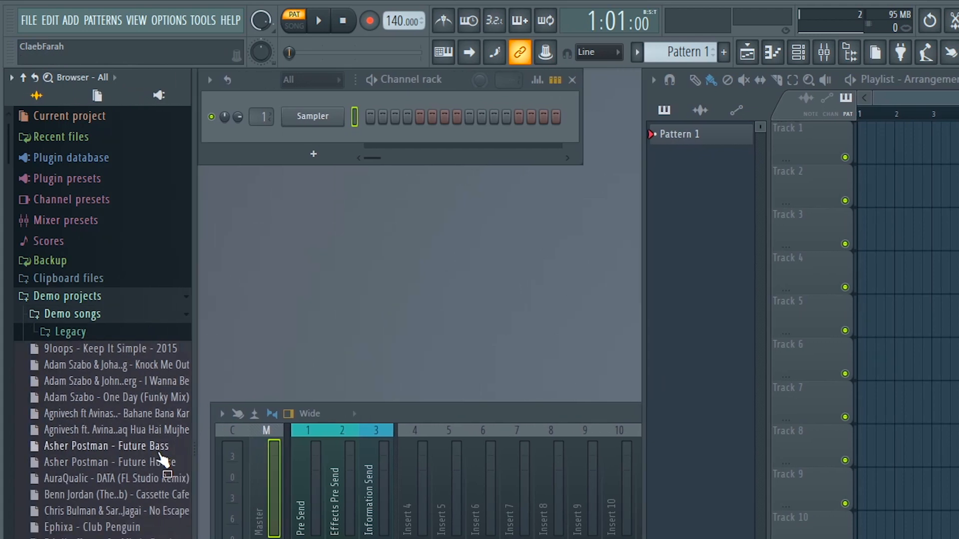
{"action": "left_click", "coordinate": [95, 447]}
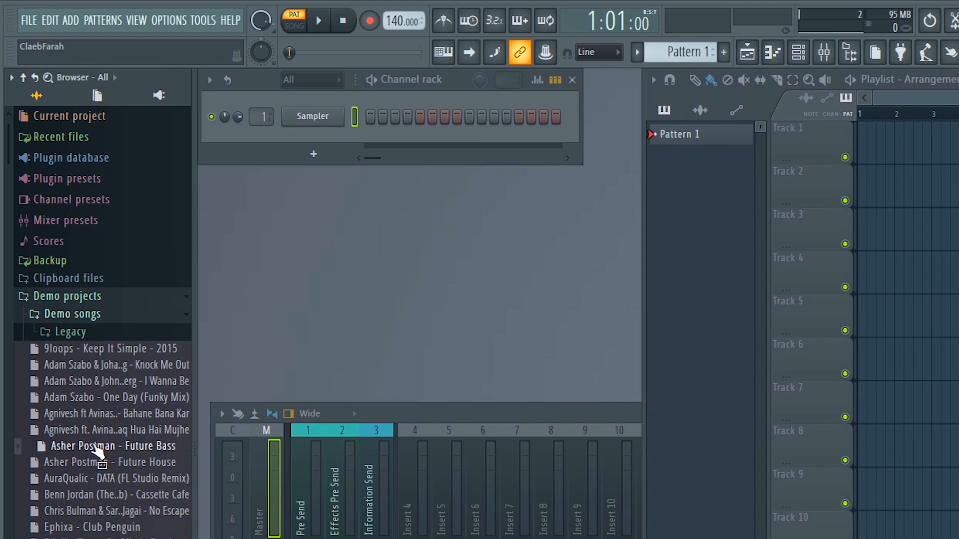
{"action": "right_click", "coordinate": [92, 448]}
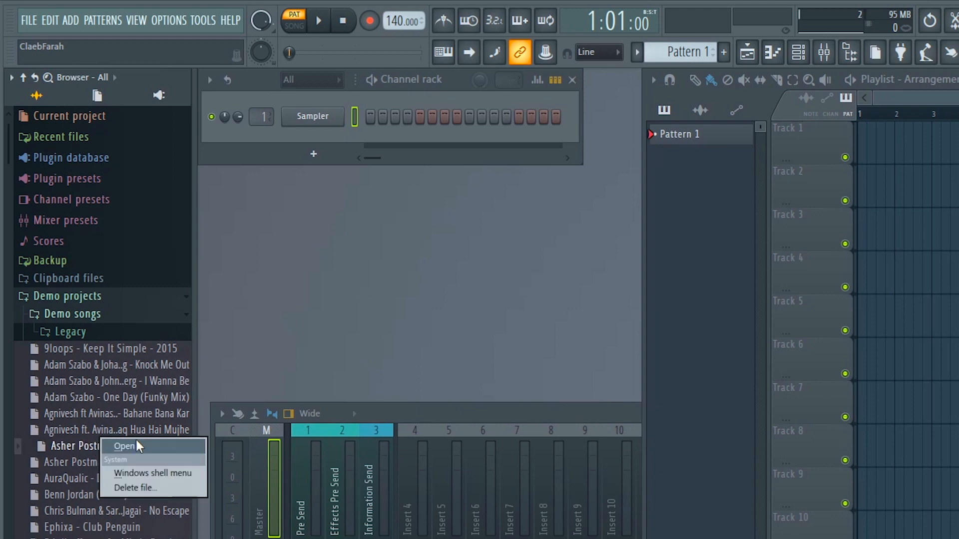
{"action": "left_click", "coordinate": [139, 442]}
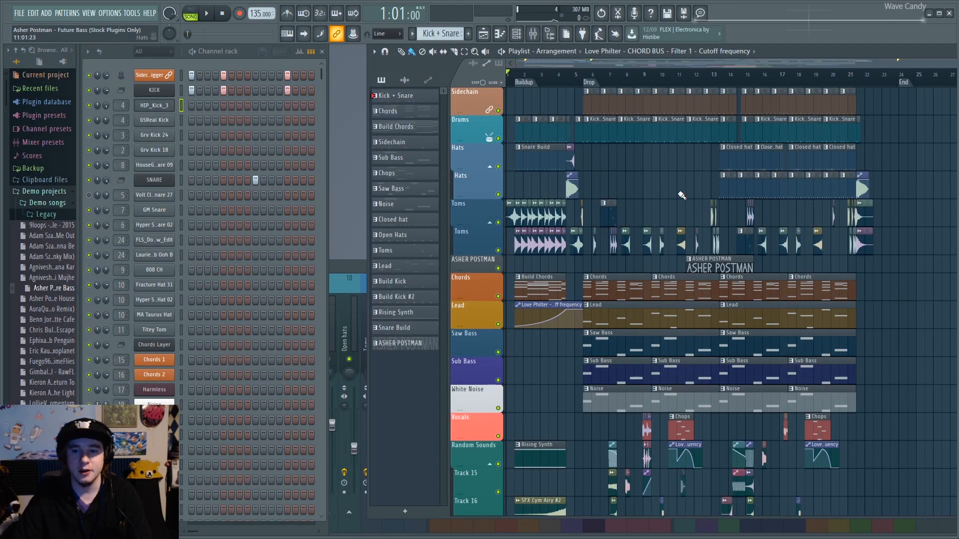
Step: Look over the playlist tracks and play the whole arrangement from the start, checking the mixer during playback
{"action": "scroll", "coordinate": [677, 190], "scroll_direction": "down", "scroll_amount": 5}
{"action": "scroll", "coordinate": [485, 233], "scroll_direction": "up", "scroll_amount": 5}
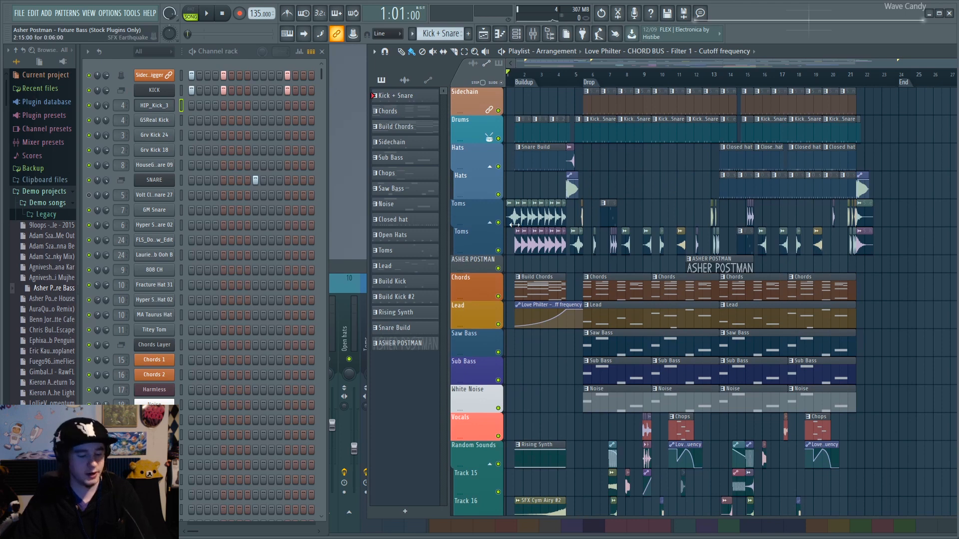
{"action": "scroll", "coordinate": [485, 233], "scroll_direction": "down", "scroll_amount": 2}
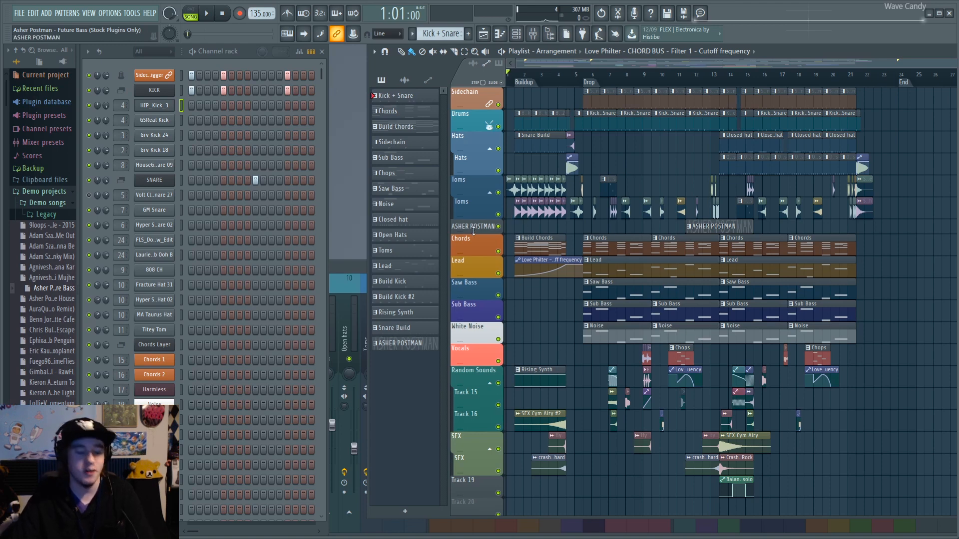
{"action": "scroll", "coordinate": [467, 225], "scroll_direction": "up", "scroll_amount": 3}
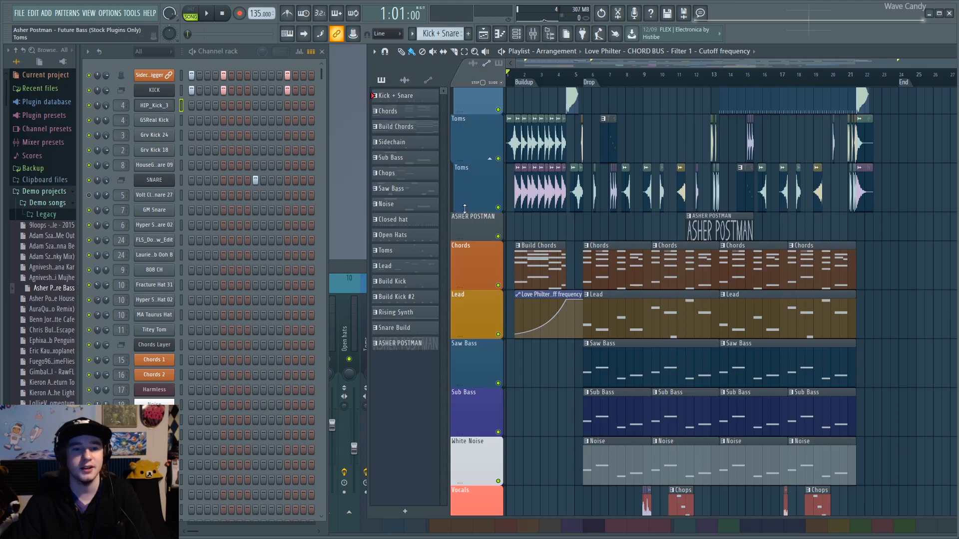
{"action": "scroll", "coordinate": [465, 208], "scroll_direction": "down", "scroll_amount": 4}
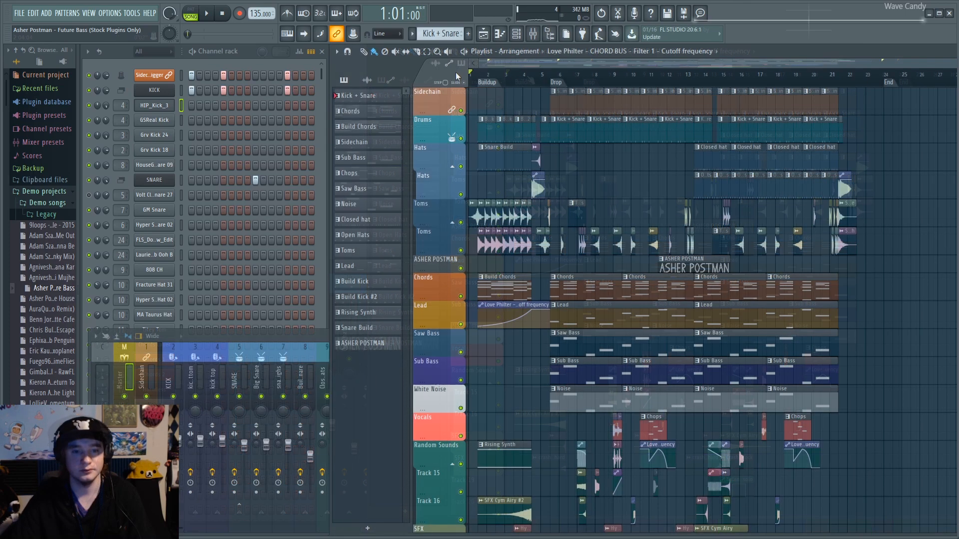
{"action": "key", "text": "space"}
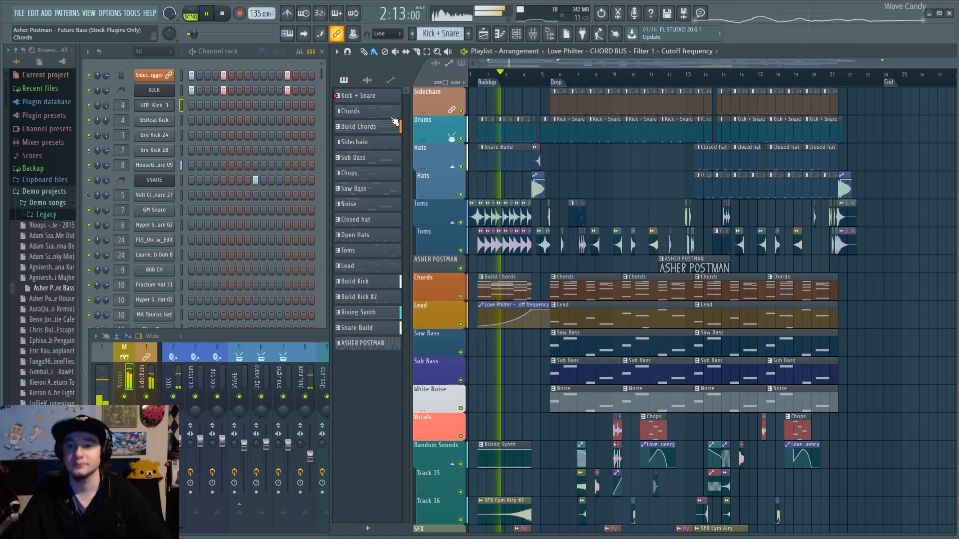
{"action": "left_click", "coordinate": [299, 336]}
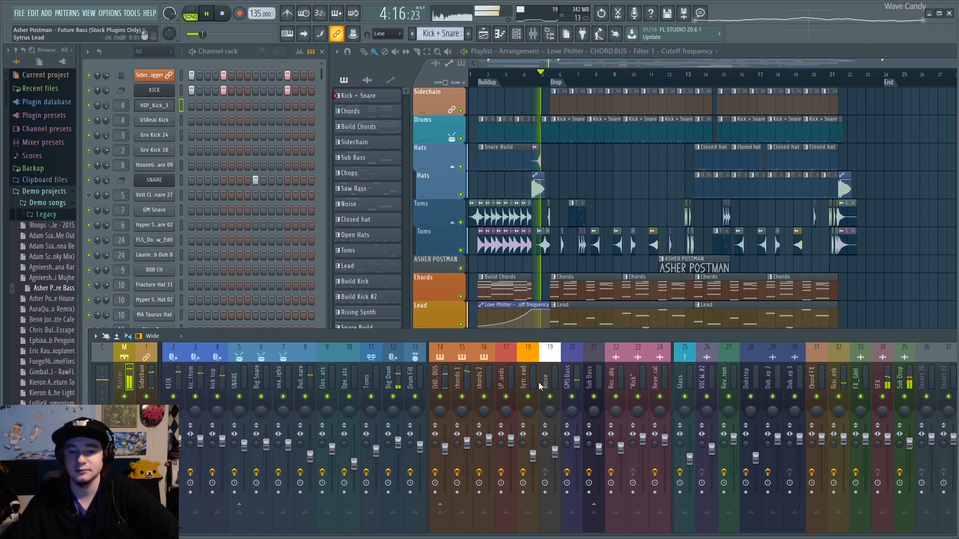
{"action": "left_click", "coordinate": [763, 53]}
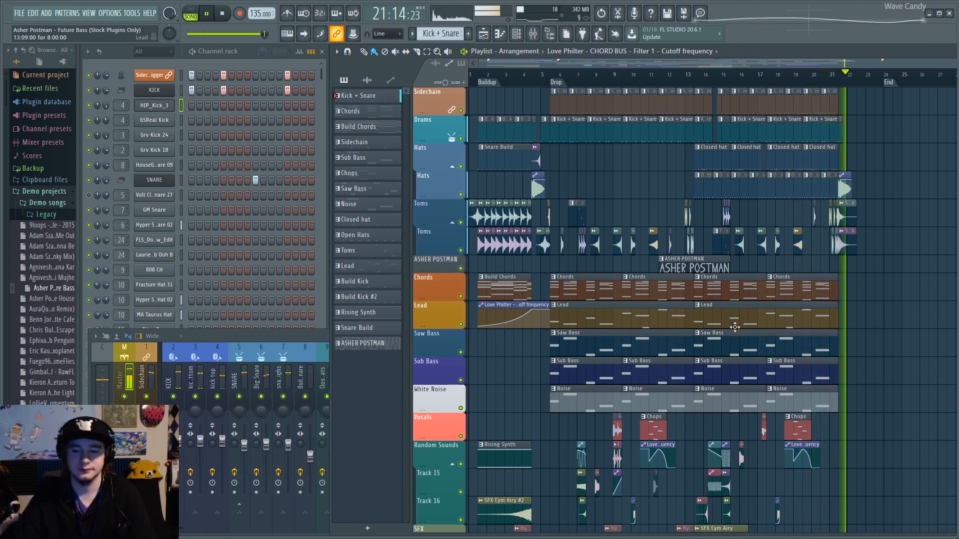
{"action": "key", "text": "space"}
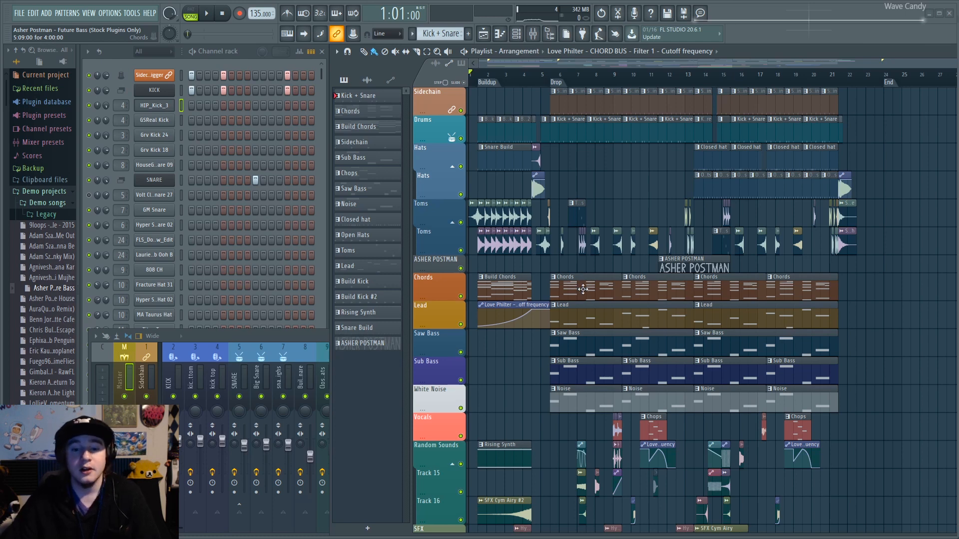
Step: Solo the Chords playlist track and enable Lead, Saw Bass, Sub Bass and White Noise alongside it
{"action": "right_click", "coordinate": [461, 296]}
{"action": "left_click", "coordinate": [461, 324]}
{"action": "left_click", "coordinate": [461, 352]}
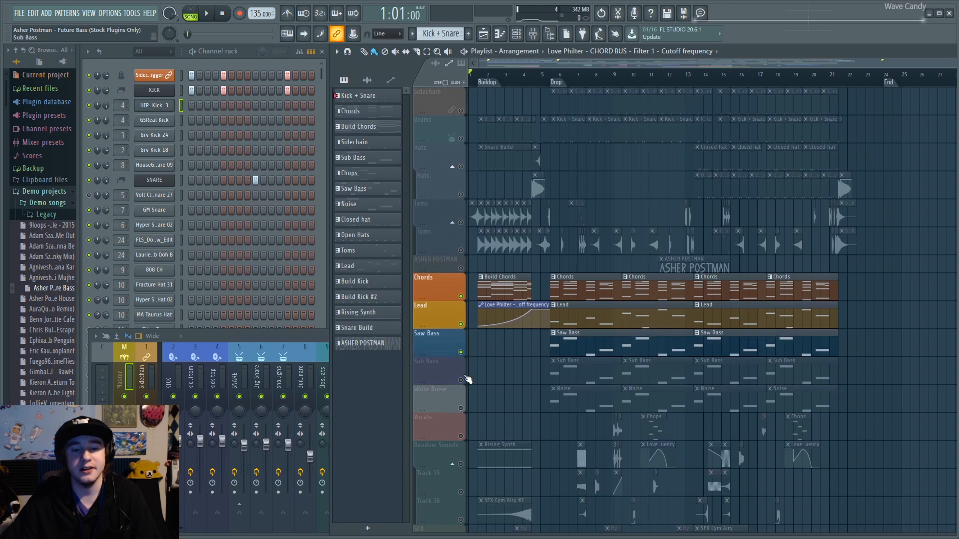
{"action": "left_click", "coordinate": [461, 380]}
{"action": "left_click", "coordinate": [460, 408]}
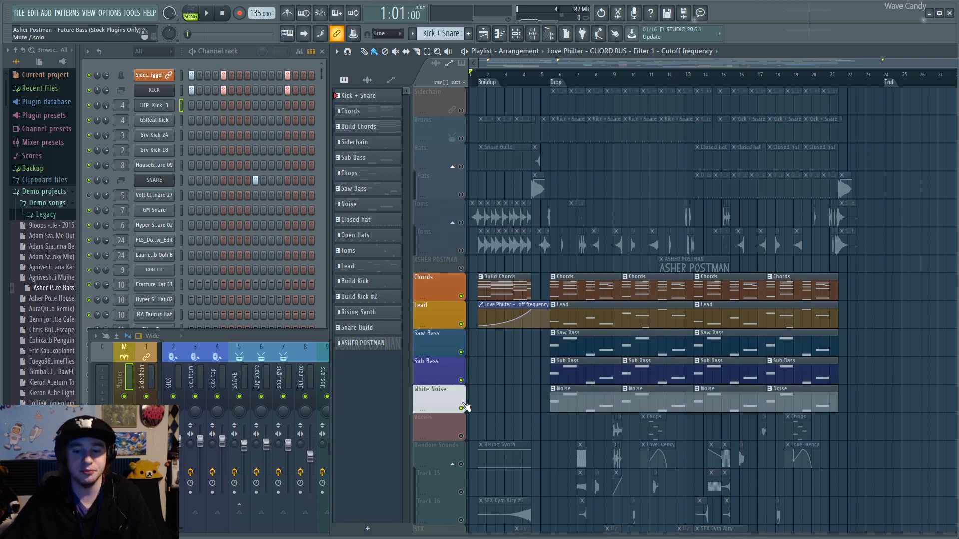
Step: Listen to the enabled melodic tracks from bar 6 of the drop and stop playback
{"action": "left_click", "coordinate": [567, 76]}
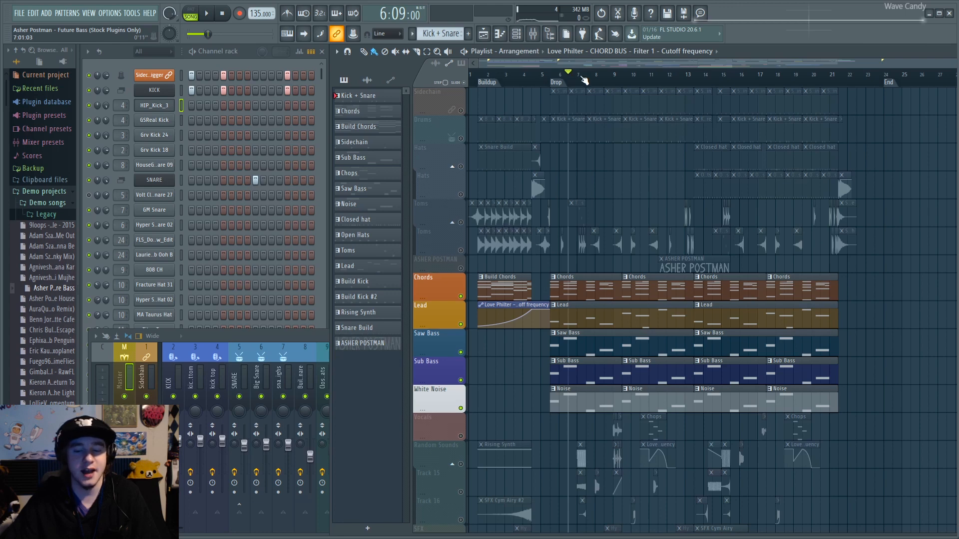
{"action": "key", "text": "space"}
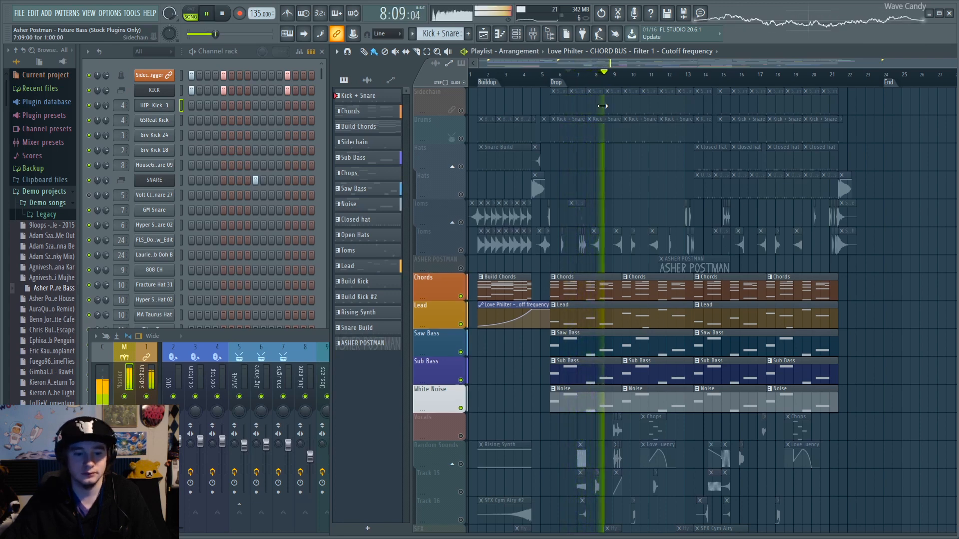
{"action": "key", "text": "space"}
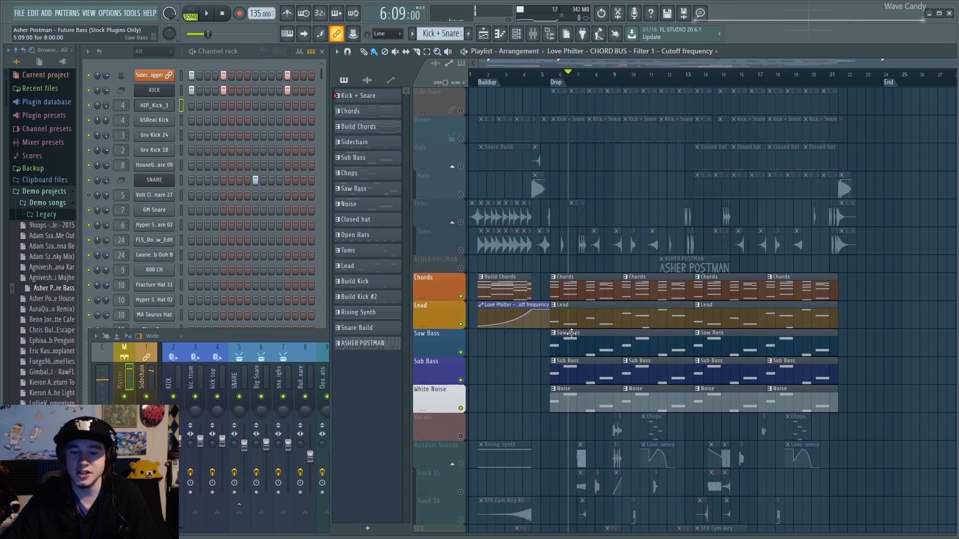
Step: Listen to the melodic tracks with Drums enabled, return the playhead to the Drop marker and mute Drums again
{"action": "scroll", "coordinate": [499, 355], "scroll_direction": "down", "scroll_amount": 3}
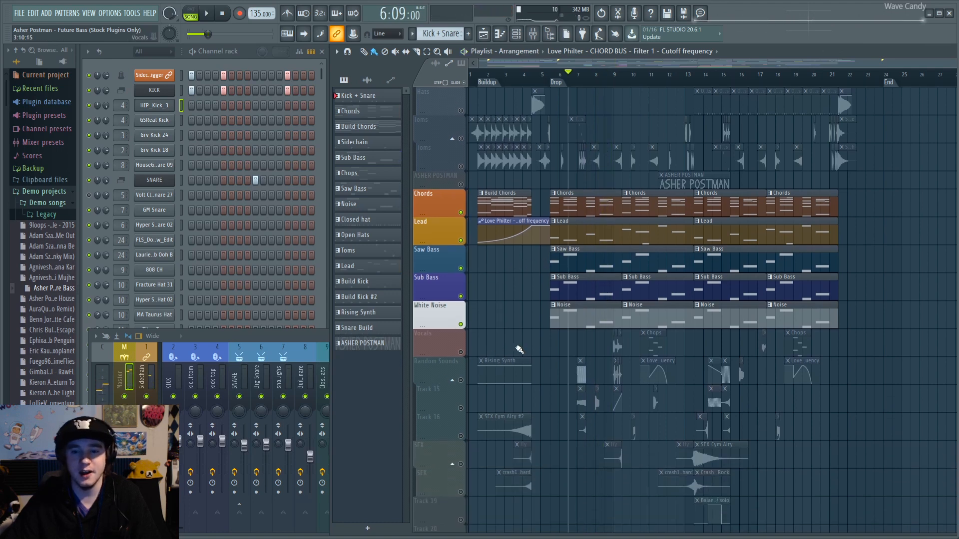
{"action": "scroll", "coordinate": [519, 350], "scroll_direction": "up", "scroll_amount": 3}
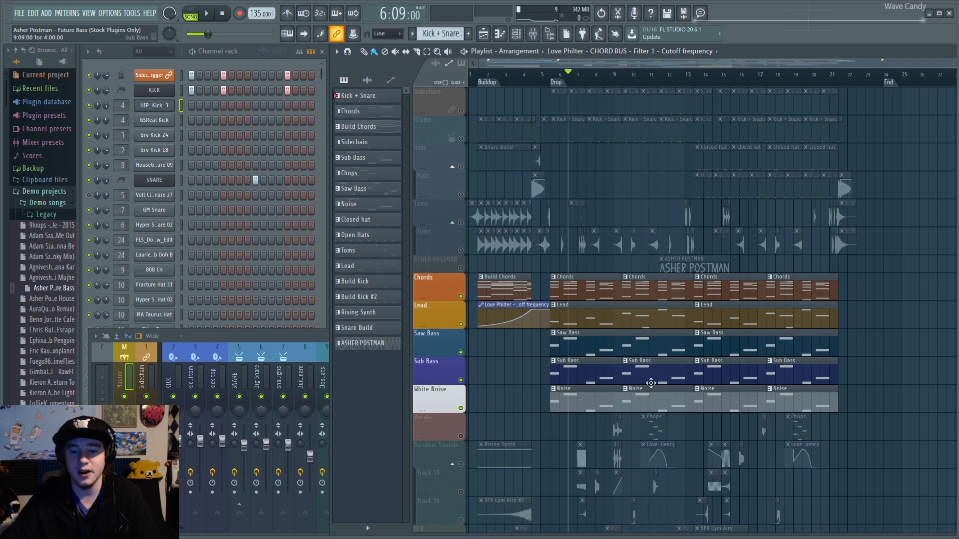
{"action": "scroll", "coordinate": [515, 397], "scroll_direction": "down", "scroll_amount": 2}
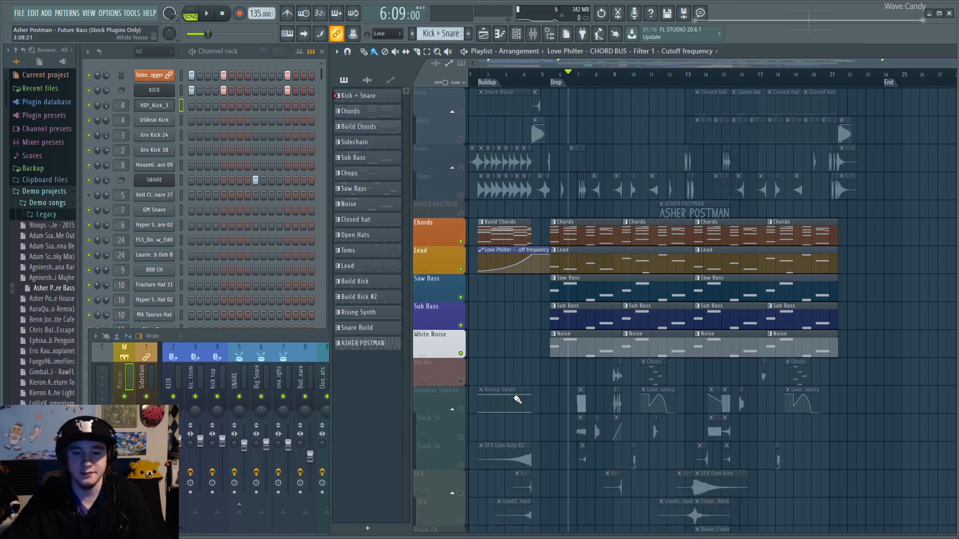
{"action": "scroll", "coordinate": [587, 355], "scroll_direction": "up", "scroll_amount": 2}
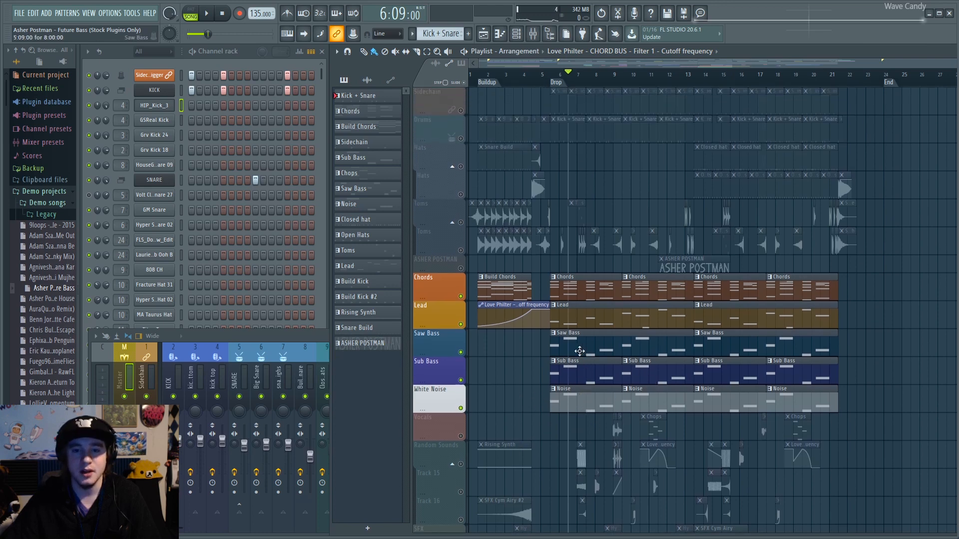
{"action": "left_click", "coordinate": [460, 138]}
{"action": "key", "text": "space"}
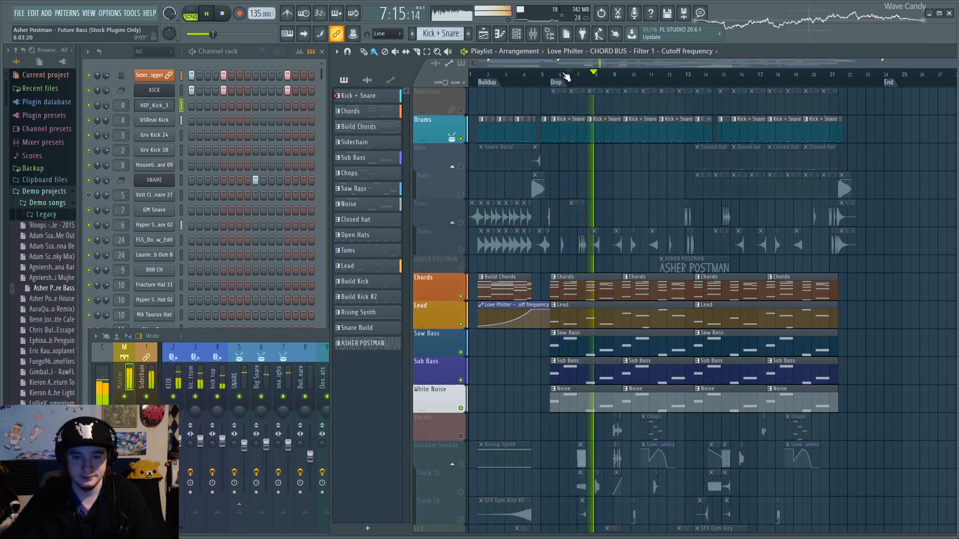
{"action": "key", "text": "space"}
{"action": "left_click", "coordinate": [550, 75]}
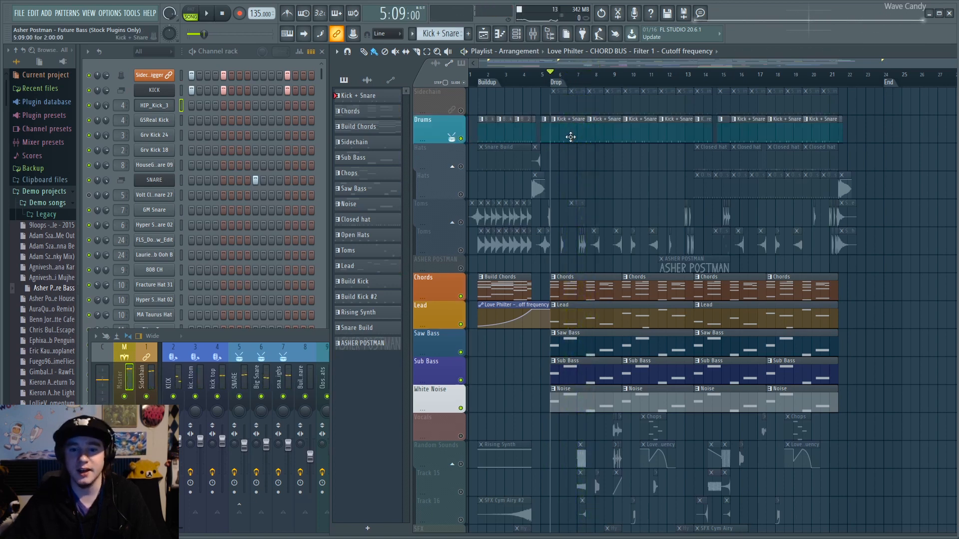
{"action": "left_click", "coordinate": [460, 139]}
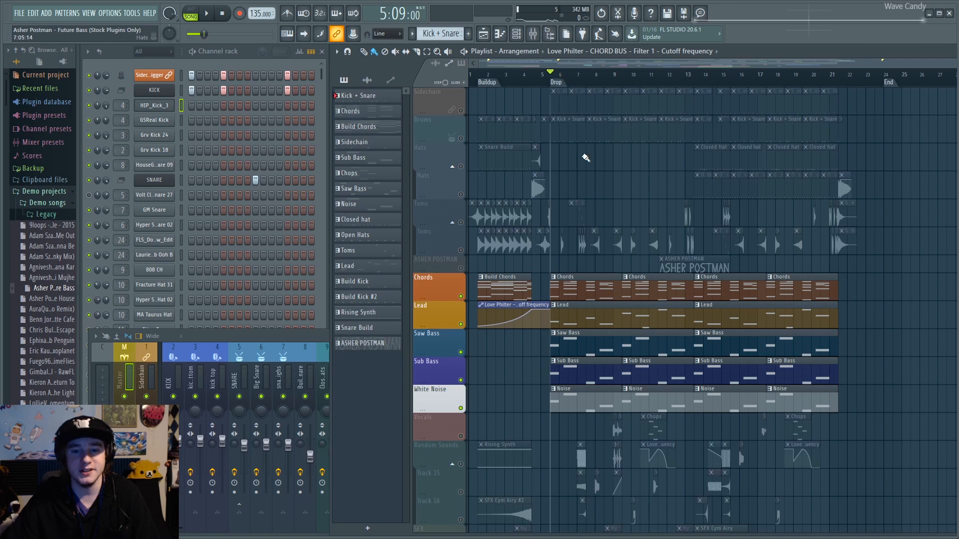
Step: During playback from the drop, mute Lead, Saw Bass, Sub Bass and White Noise to hear Chords alone
{"action": "left_click", "coordinate": [461, 324]}
{"action": "left_click", "coordinate": [460, 352]}
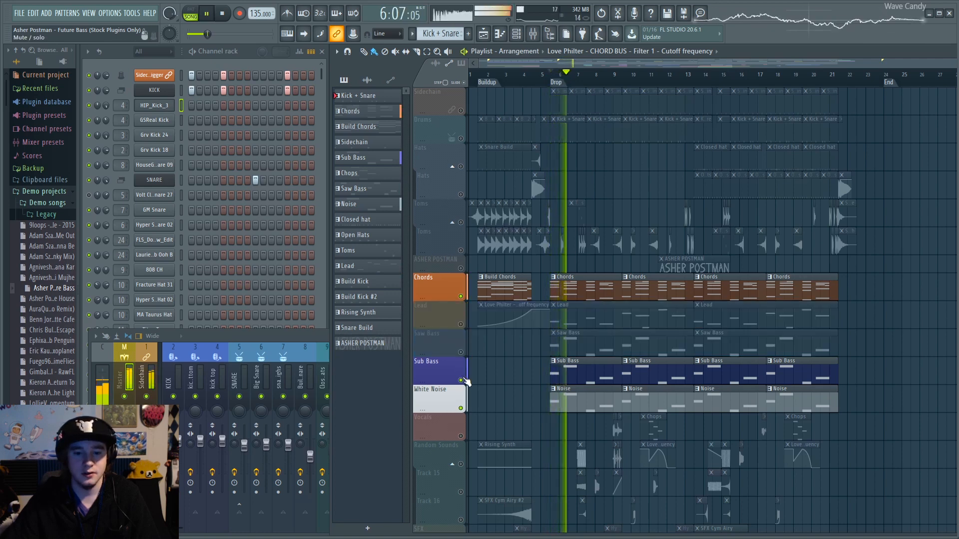
{"action": "left_click", "coordinate": [461, 380]}
{"action": "left_click", "coordinate": [460, 408]}
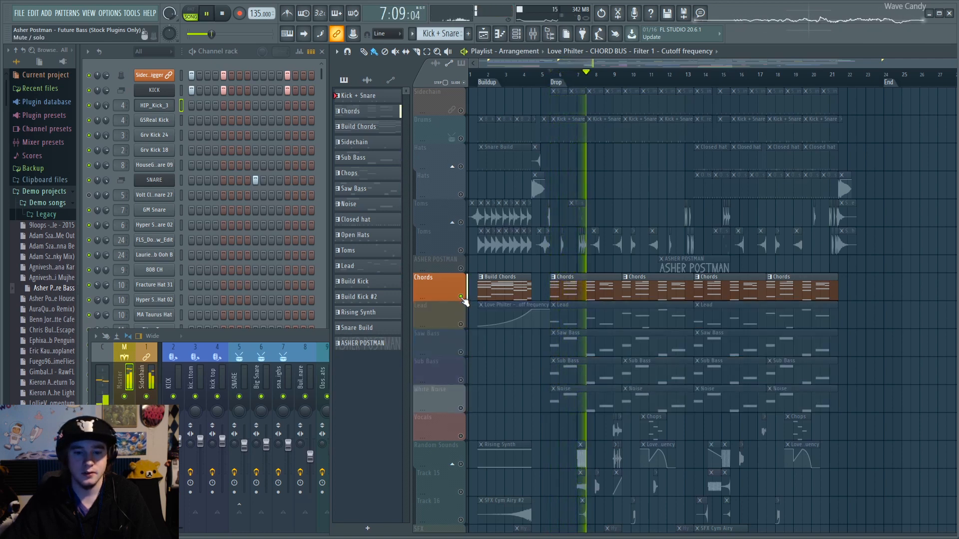
Step: Audition Lead on its own, and bring back Chords, Saw Bass, Sub Bass and White Noise during playback
{"action": "left_click", "coordinate": [461, 324]}
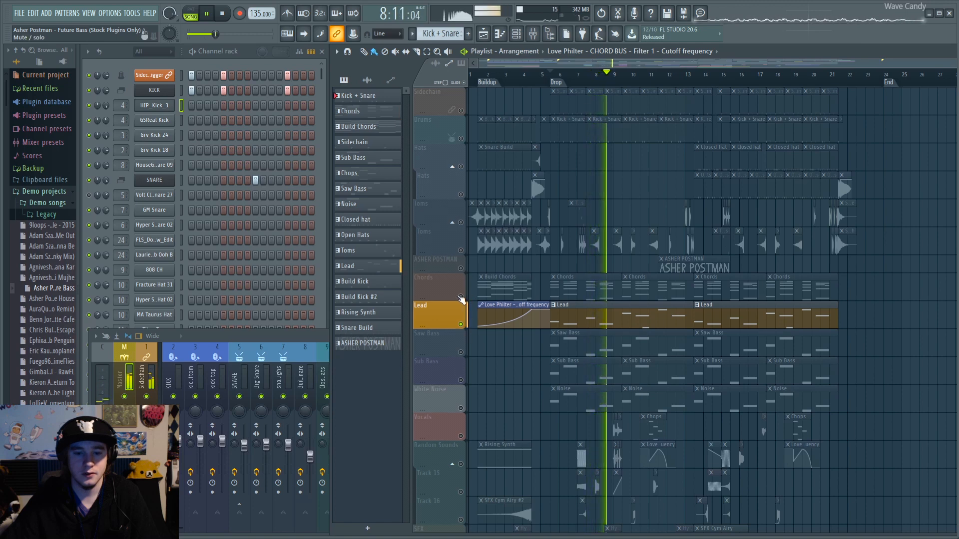
{"action": "left_click", "coordinate": [461, 352]}
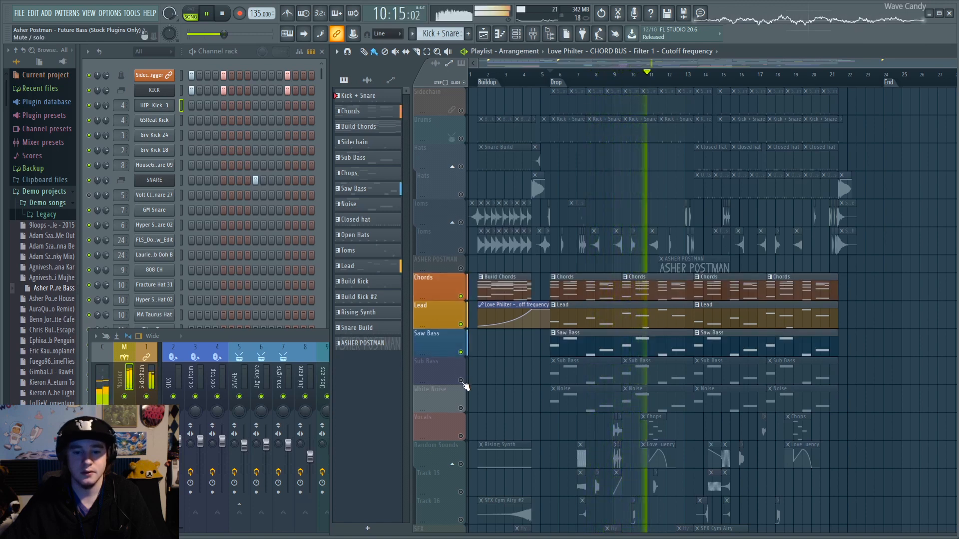
{"action": "left_click", "coordinate": [461, 380]}
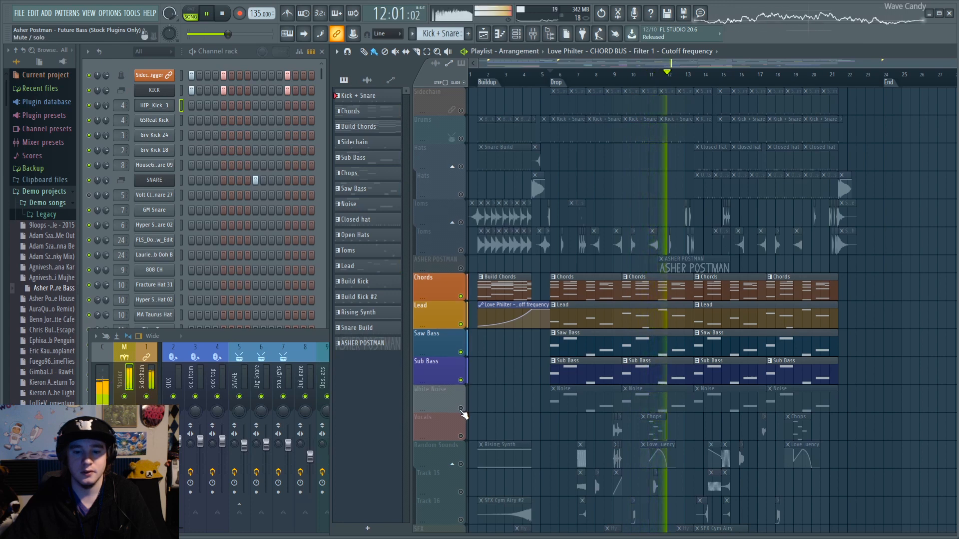
{"action": "left_click", "coordinate": [460, 409]}
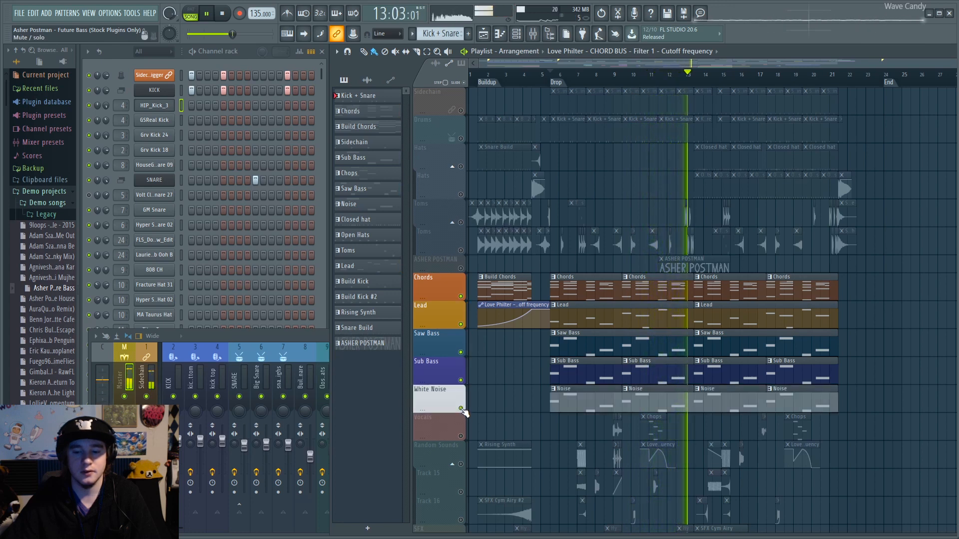
Step: Toggle solo and mute on the White Noise track, leaving all playlist tracks enabled, and stop playback
{"action": "right_click", "coordinate": [460, 409]}
{"action": "left_click", "coordinate": [460, 409]}
{"action": "left_click", "coordinate": [461, 409]}
{"action": "right_click", "coordinate": [461, 408]}
{"action": "key", "text": "space"}
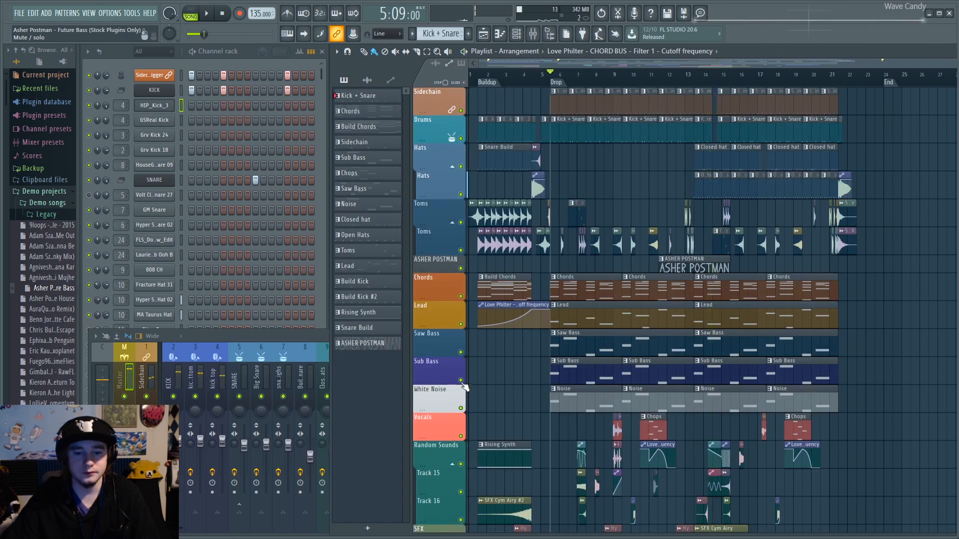
Step: Solo the White Noise track and enable Sub Bass, Saw Bass, Lead and Chords alongside it
{"action": "right_click", "coordinate": [460, 408]}
{"action": "left_click", "coordinate": [461, 381]}
{"action": "left_click", "coordinate": [460, 353]}
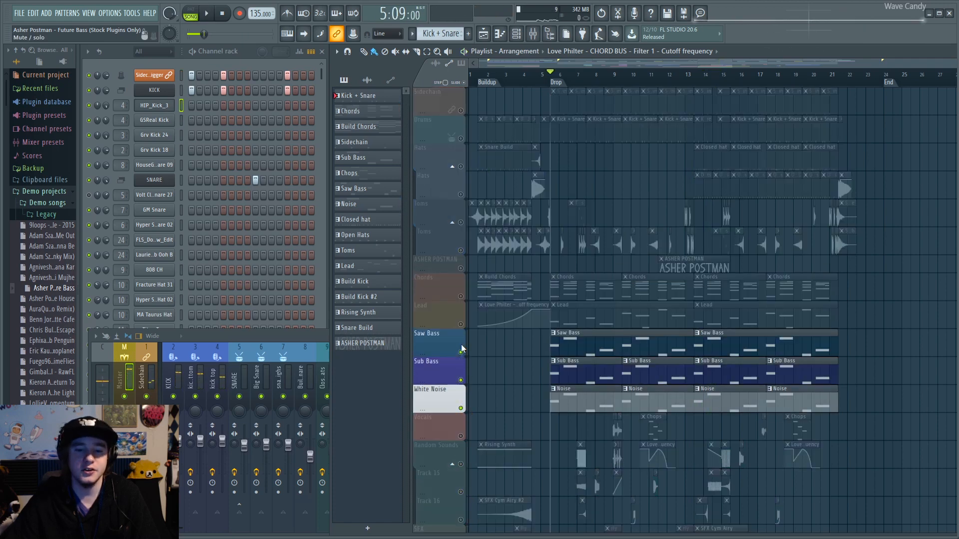
{"action": "left_click", "coordinate": [460, 325]}
{"action": "left_click", "coordinate": [461, 296]}
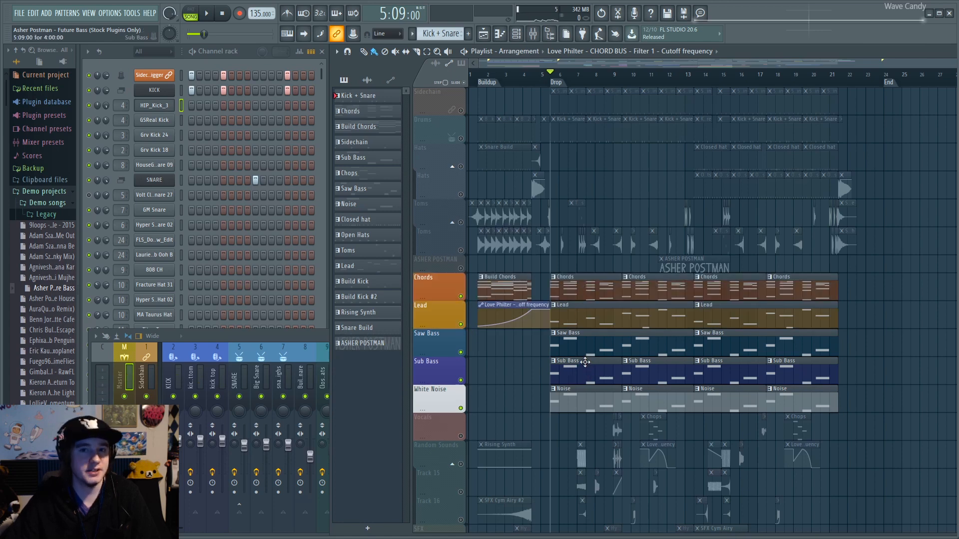
Step: Open the first Chords clip of the drop in the piano roll and show the Chords Layer channel settings
{"action": "double_click", "coordinate": [589, 283]}
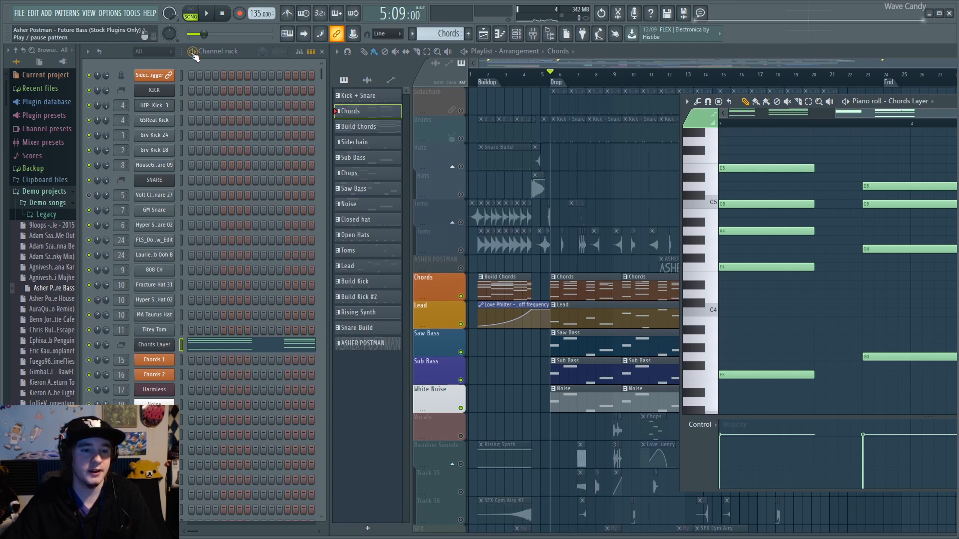
{"action": "left_click", "coordinate": [158, 345]}
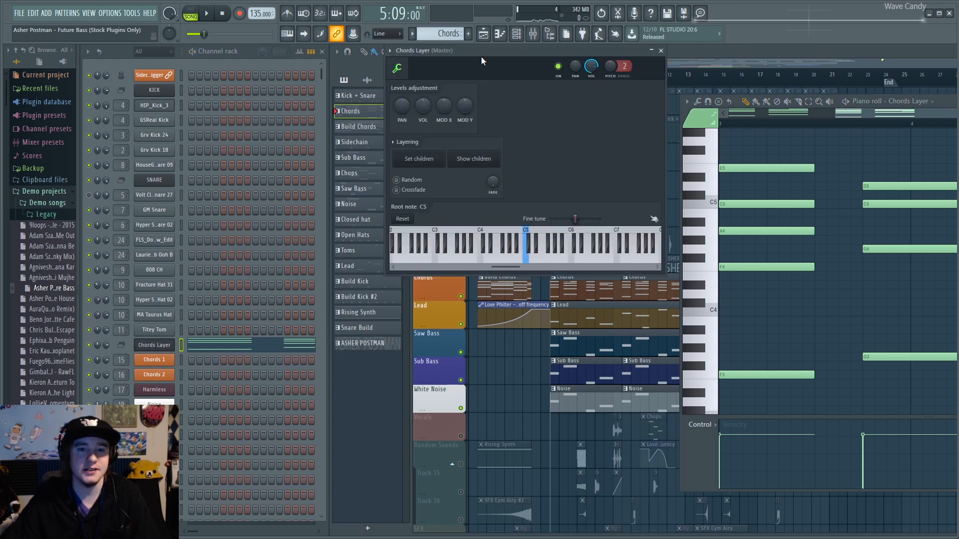
Step: Move the Chords Layer settings aside and close them, and audition the Chords pattern alone in pattern mode
{"action": "left_click_drag", "start_coordinate": [495, 52], "coordinate": [415, 104]}
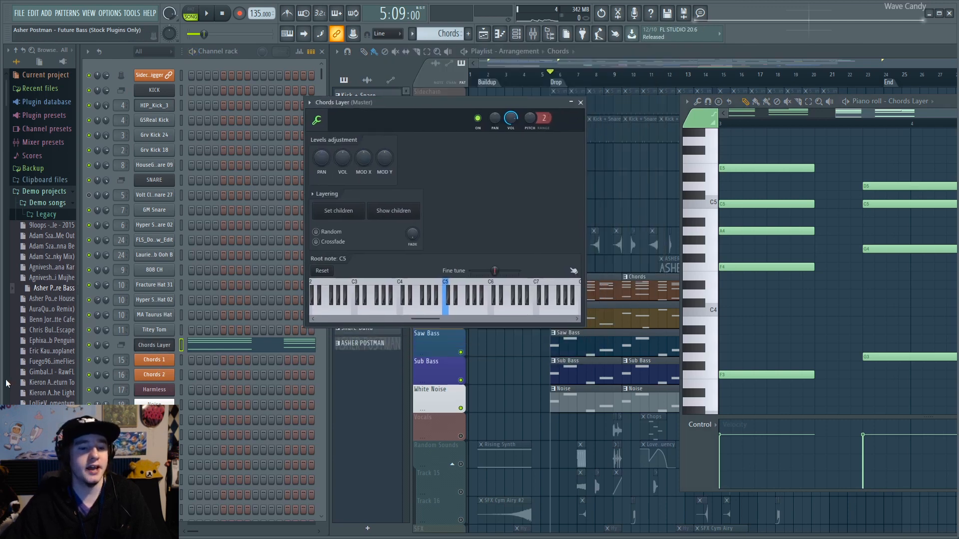
{"action": "left_click", "coordinate": [164, 349]}
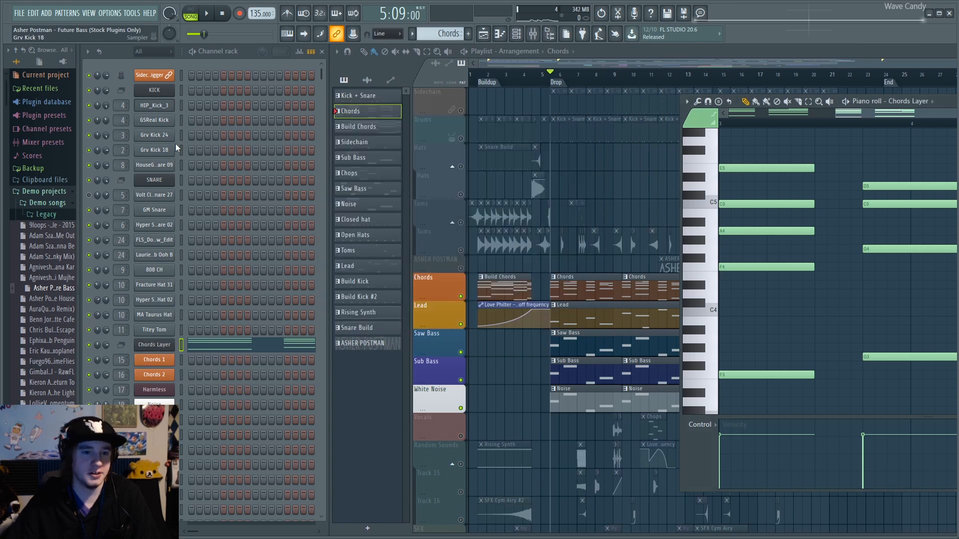
{"action": "key", "text": "l"}
{"action": "key", "text": "space"}
{"action": "scroll", "coordinate": [224, 231], "scroll_direction": "down", "scroll_amount": 4}
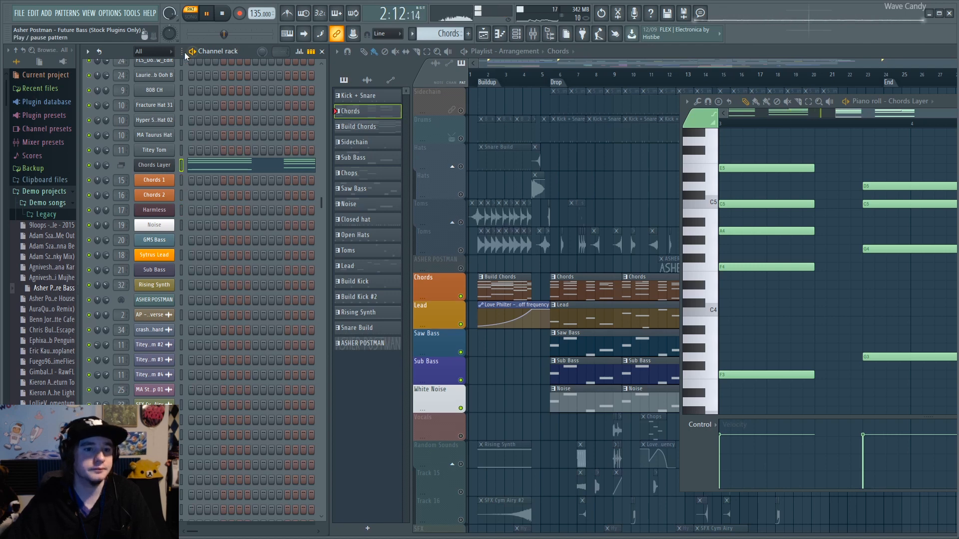
{"action": "key", "text": "space"}
Step: Reopen the Chords Layer settings, look up Layer among the addable channel types without adding it, and reposition the settings window
{"action": "left_click", "coordinate": [156, 167]}
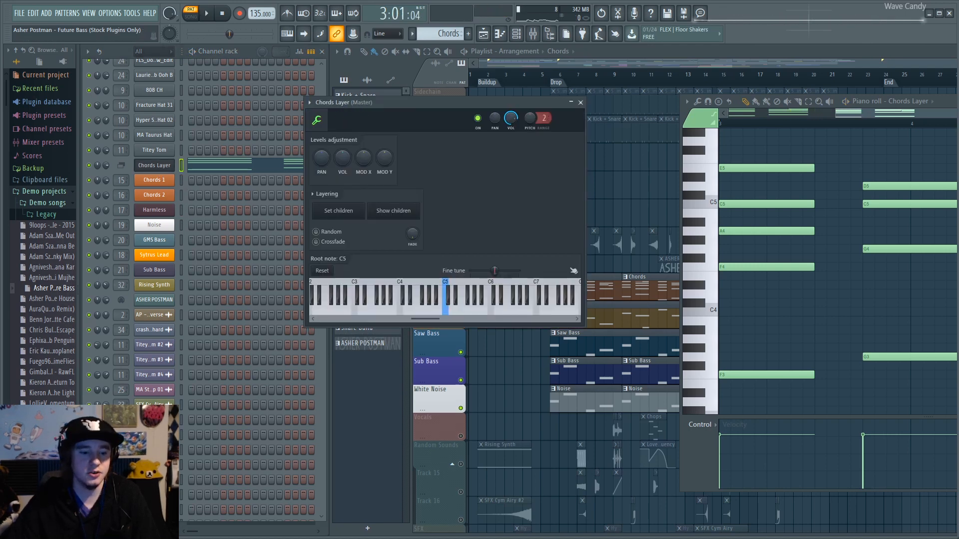
{"action": "left_click", "coordinate": [143, 531]}
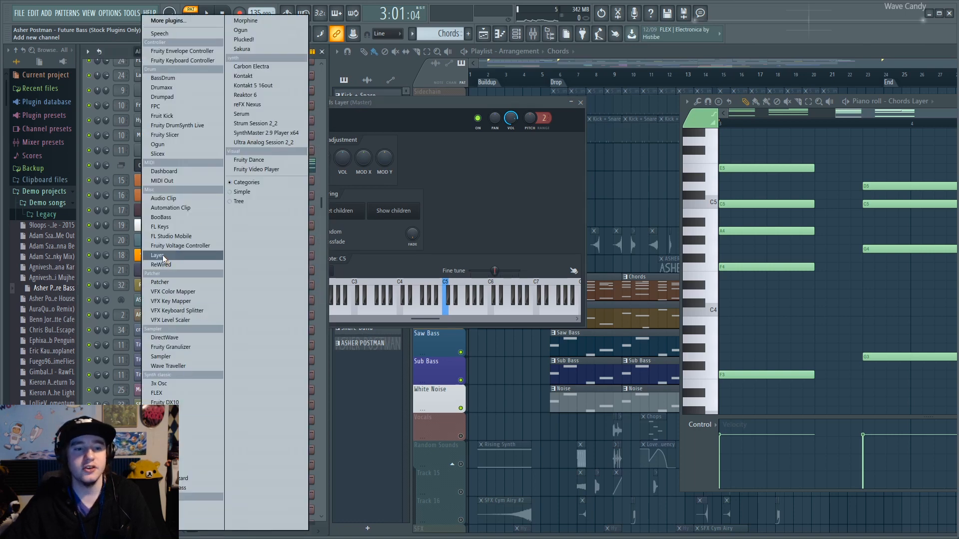
{"action": "left_click", "coordinate": [448, 107]}
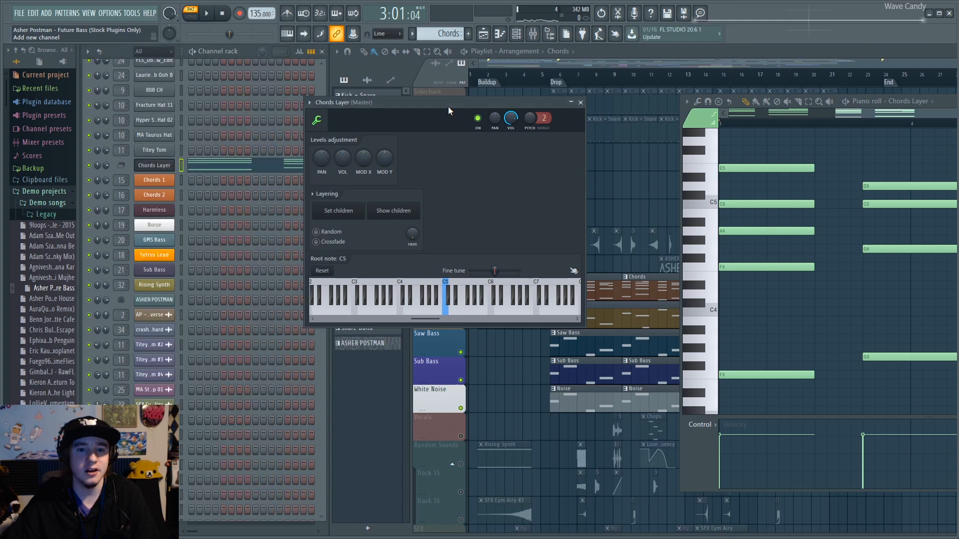
{"action": "left_click_drag", "start_coordinate": [447, 107], "coordinate": [553, 98]}
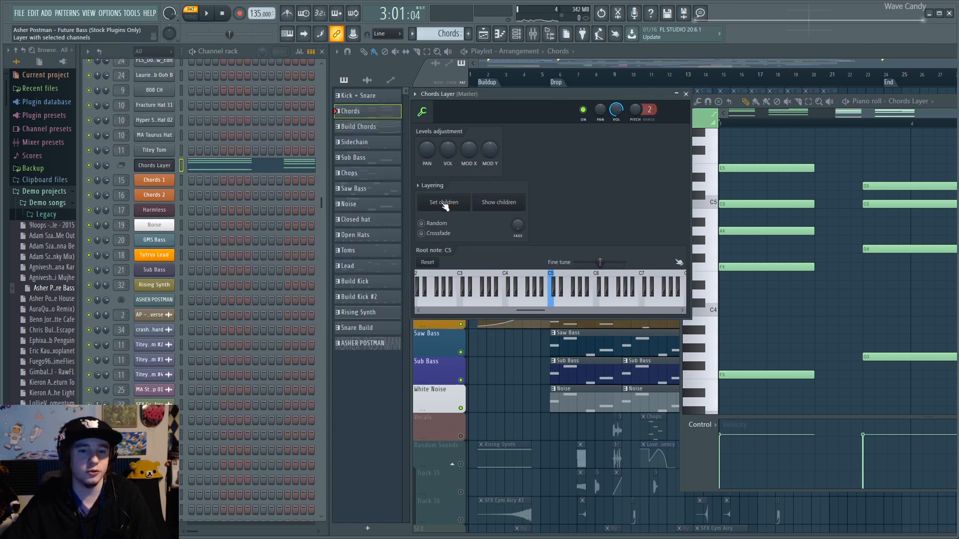
Step: Demonstrate which channels belong to Chords Layer by selecting Chords 1, Chords 2 and Harmless together in the channel rack
{"action": "left_click_drag", "start_coordinate": [181, 179], "coordinate": [183, 211]}
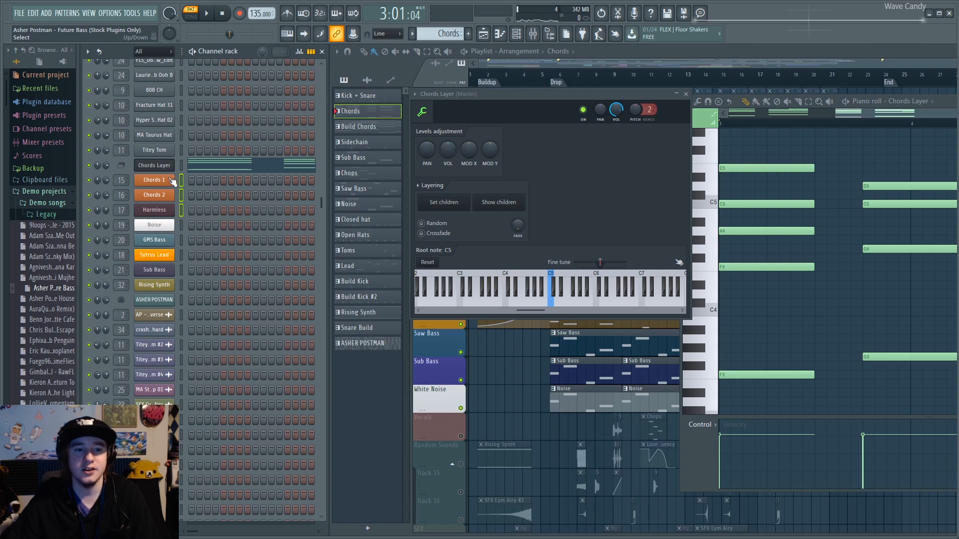
{"action": "left_click", "coordinate": [149, 169]}
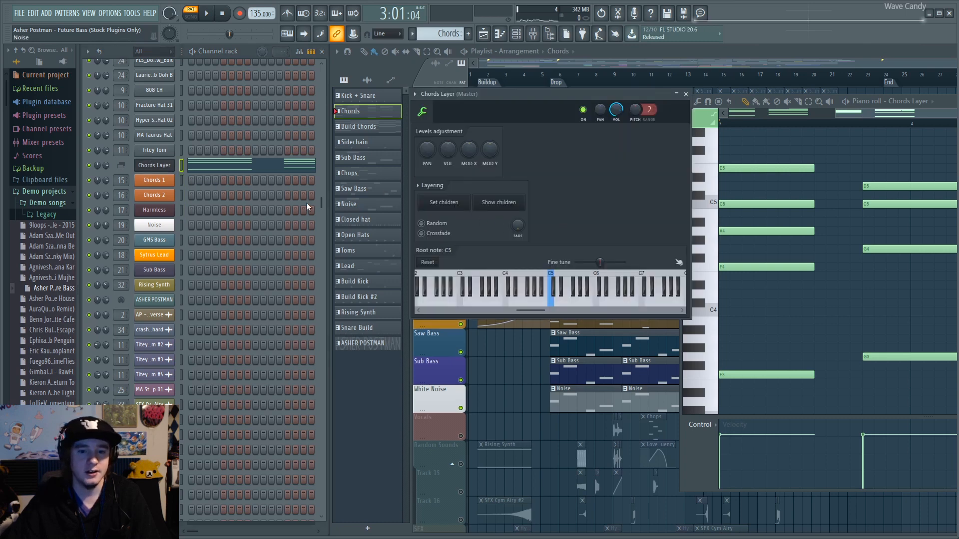
{"action": "left_click_drag", "start_coordinate": [182, 181], "coordinate": [184, 217]}
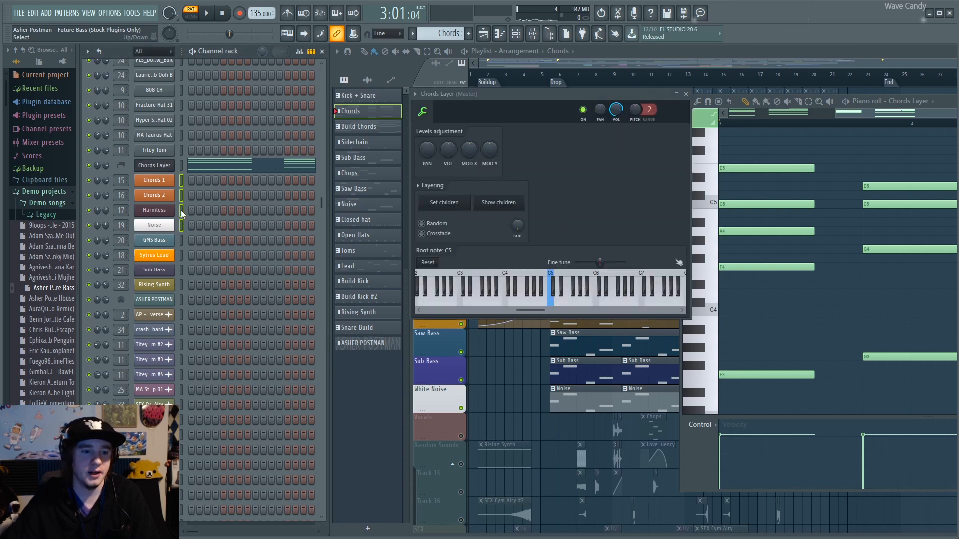
{"action": "double_click", "coordinate": [180, 191]}
{"action": "left_click_drag", "start_coordinate": [180, 182], "coordinate": [184, 203]}
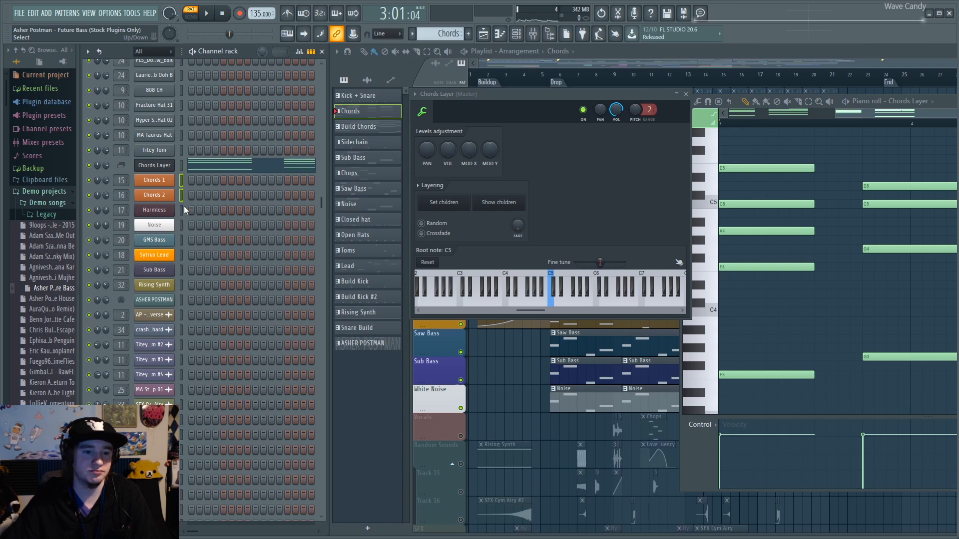
{"action": "left_click", "coordinate": [155, 166]}
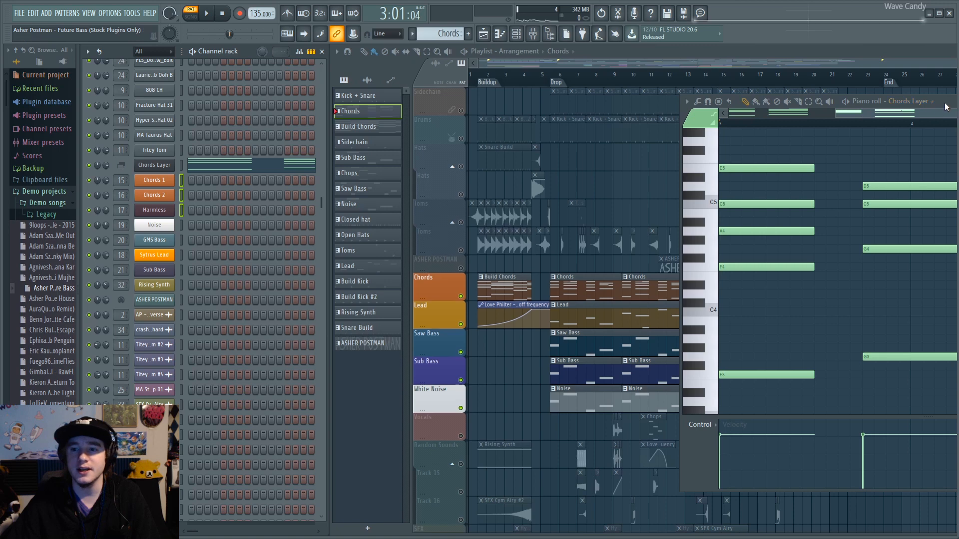
Step: Bring the chord notes in the piano roll into view, and audition the Chords 1 synth on its keyboard
{"action": "left_click_drag", "start_coordinate": [943, 103], "coordinate": [807, 107]}
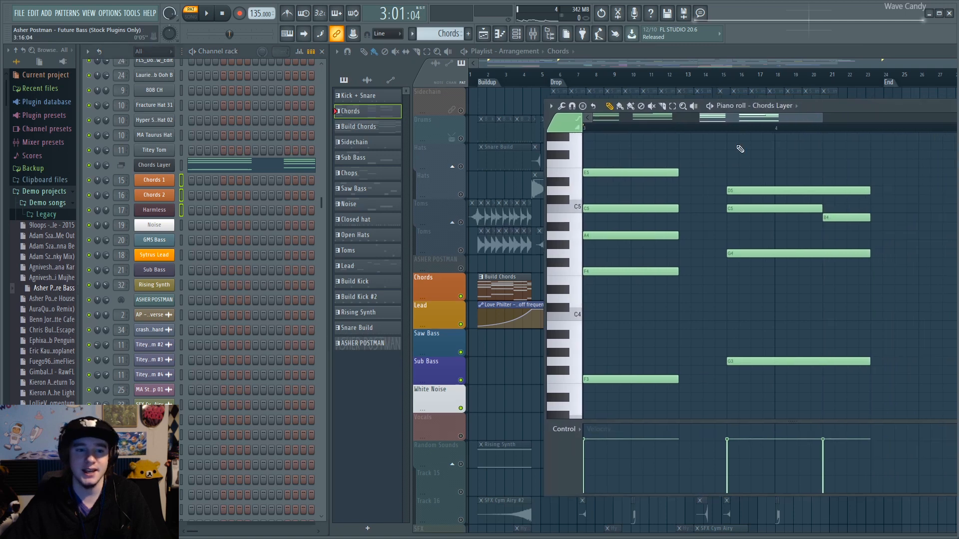
{"action": "left_click", "coordinate": [581, 153]}
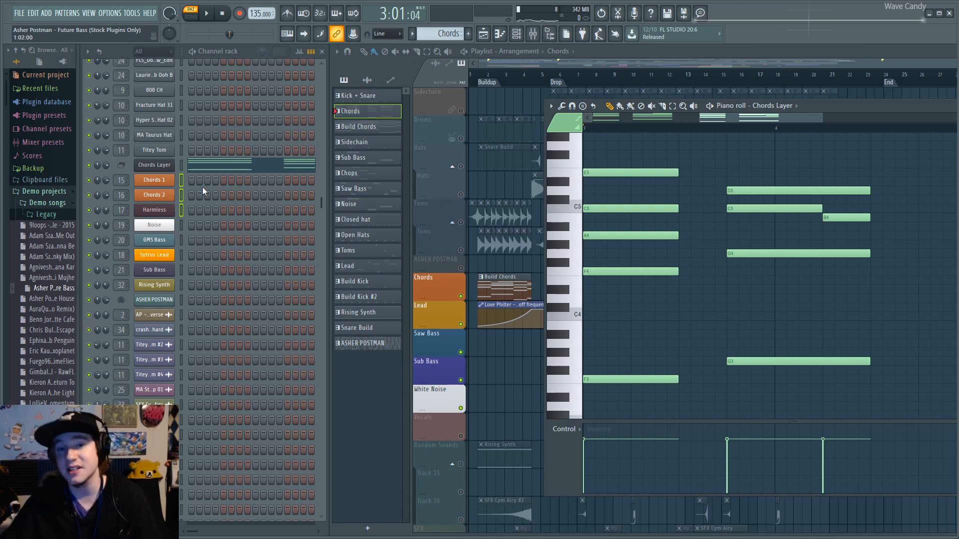
{"action": "left_click", "coordinate": [164, 183]}
{"action": "left_click_drag", "start_coordinate": [621, 48], "coordinate": [629, 75]}
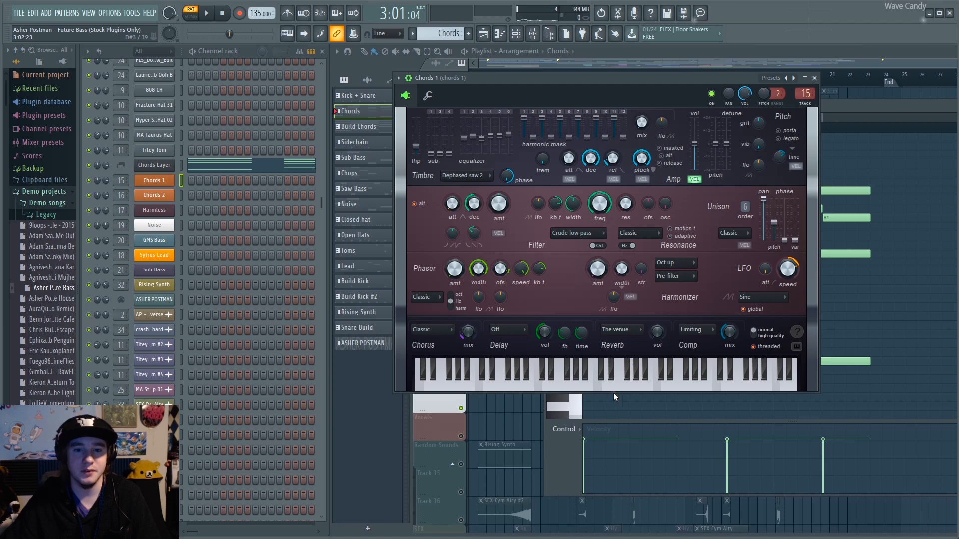
{"action": "left_click", "coordinate": [632, 384]}
{"action": "mouse_move", "coordinate": [695, 388]}
{"action": "left_mouse_down"}
{"action": "mouse_move", "coordinate": [488, 389]}
{"action": "mouse_move", "coordinate": [585, 383]}
{"action": "left_mouse_up"}
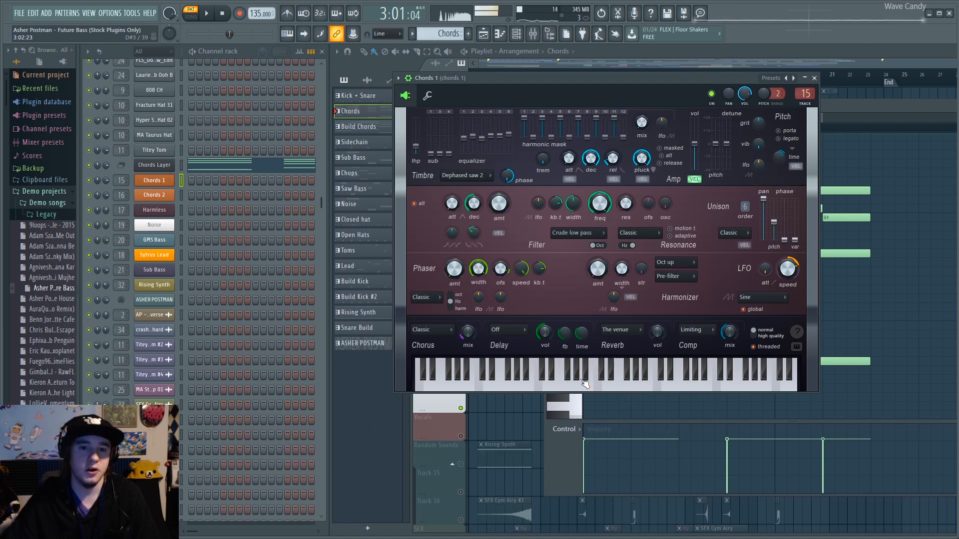
Step: Show the 3x Osc settings of Chords 2, open its piano roll and audition its sound on the keys
{"action": "left_click", "coordinate": [154, 195]}
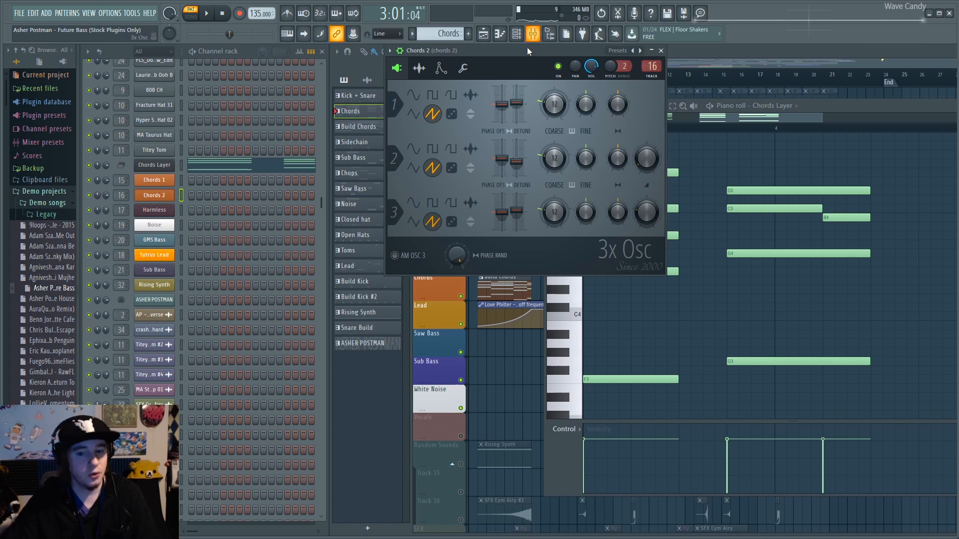
{"action": "right_click", "coordinate": [165, 198]}
{"action": "left_click", "coordinate": [200, 197]}
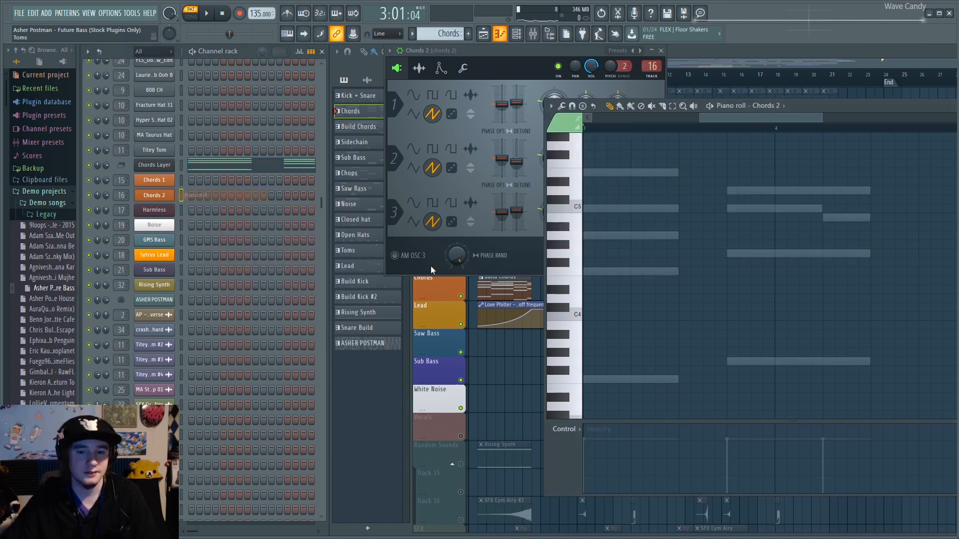
{"action": "left_click_drag", "start_coordinate": [574, 283], "coordinate": [574, 179]}
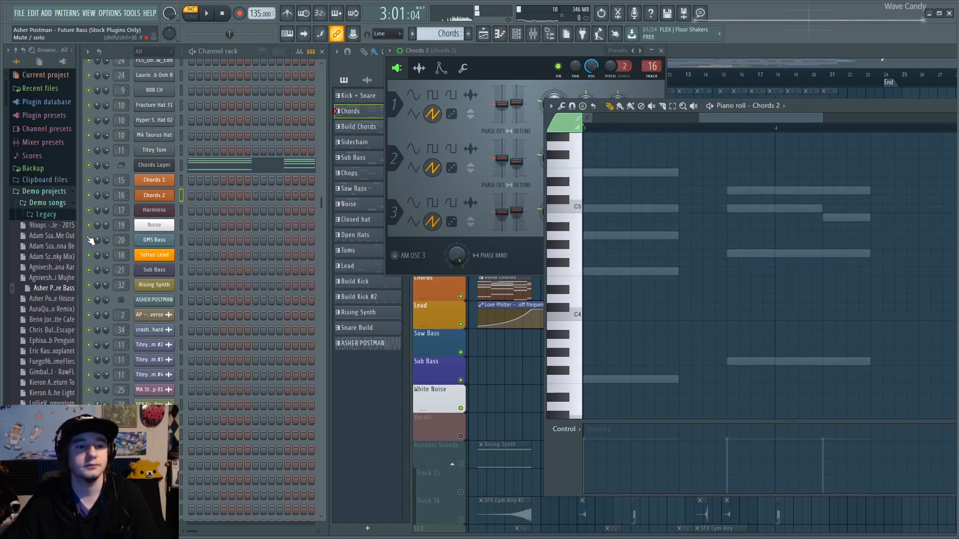
Step: Audition the Harmless channel's synth, and look up 3x Osc among the addable channel types without adding it
{"action": "left_click", "coordinate": [167, 210]}
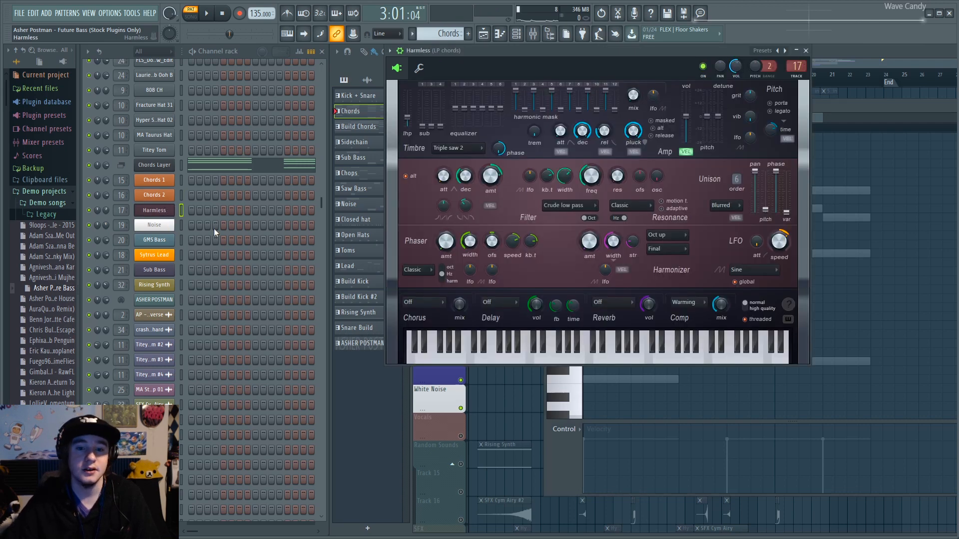
{"action": "mouse_move", "coordinate": [566, 356]}
{"action": "left_mouse_down"}
{"action": "mouse_move", "coordinate": [660, 348]}
{"action": "mouse_move", "coordinate": [483, 351]}
{"action": "mouse_move", "coordinate": [628, 347]}
{"action": "mouse_move", "coordinate": [568, 352]}
{"action": "left_mouse_up"}
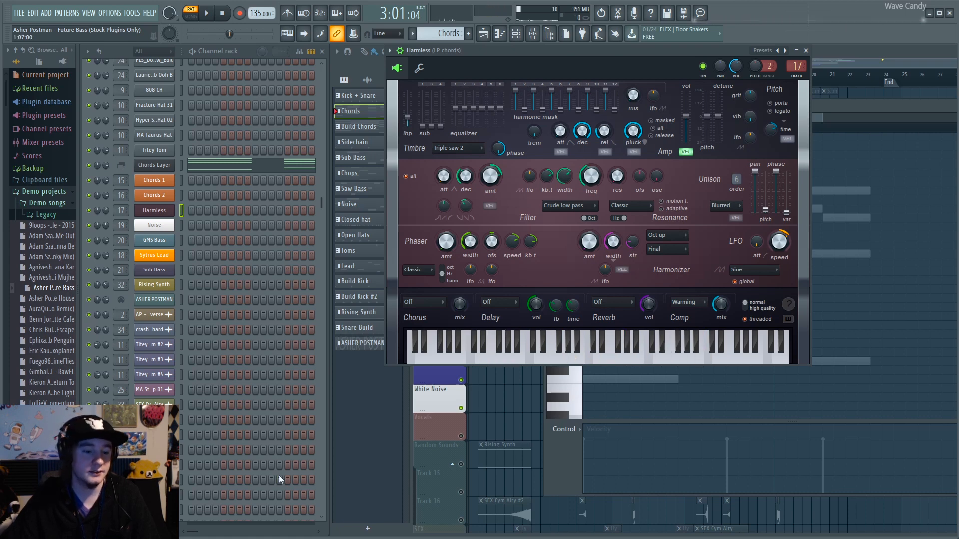
{"action": "left_click", "coordinate": [154, 531]}
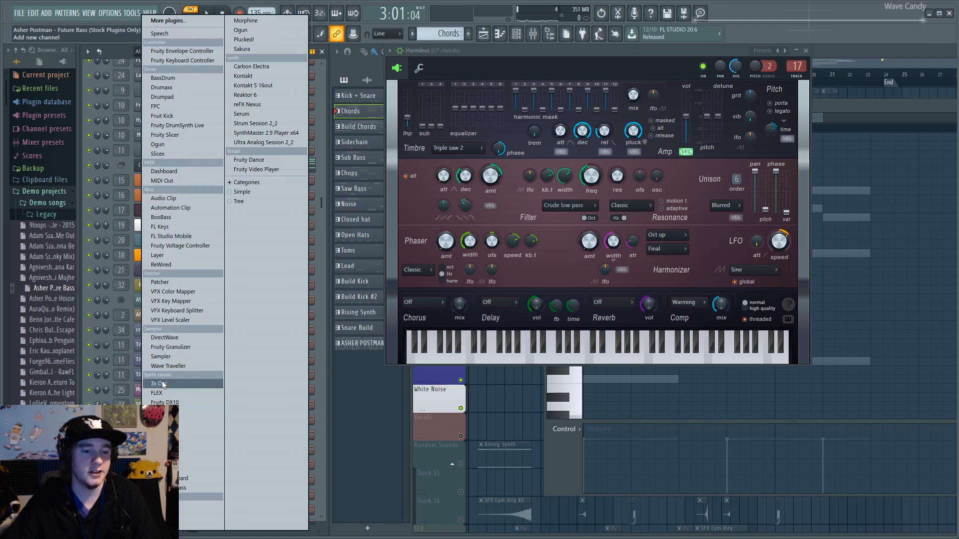
{"action": "left_click", "coordinate": [575, 52]}
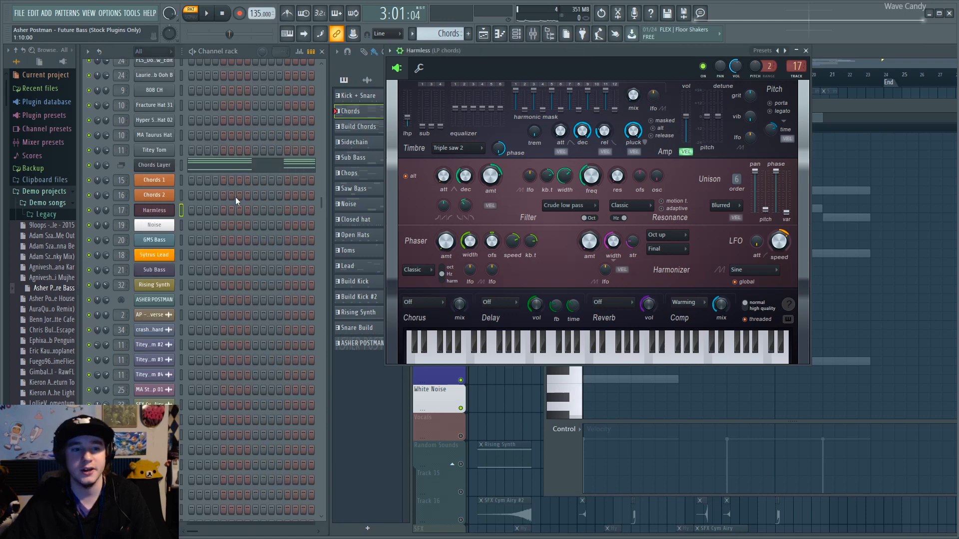
Step: Open the Chords Layer settings and audition the combined layered sound with several notes on its keyboard
{"action": "left_click", "coordinate": [163, 167]}
{"action": "left_click", "coordinate": [526, 297]}
{"action": "left_click", "coordinate": [598, 299]}
{"action": "left_click", "coordinate": [618, 301]}
{"action": "left_click", "coordinate": [520, 302]}
{"action": "left_click", "coordinate": [498, 300]}
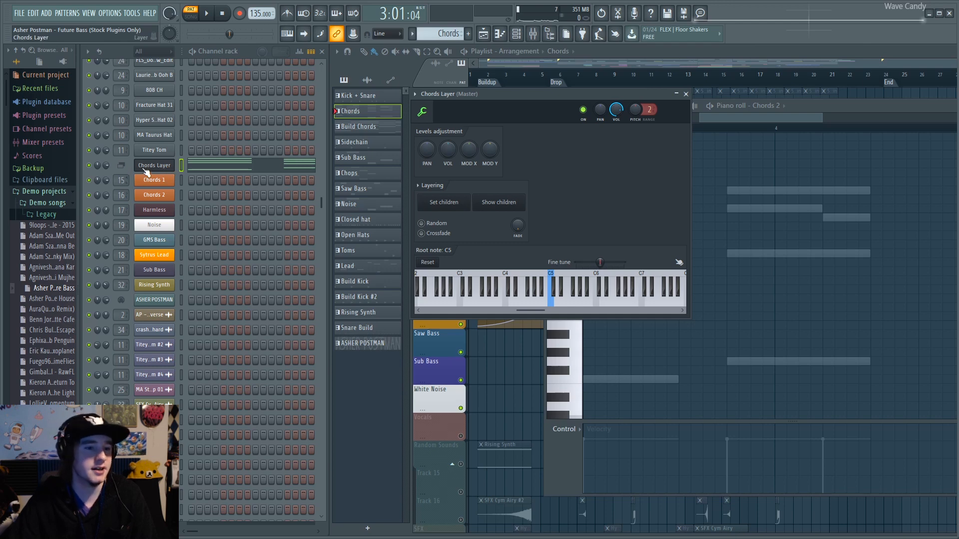
Step: Show the Chords 1 mixer track during playback, enlarge the mixer, select the CHORD BUS track and stop playback
{"action": "double_click", "coordinate": [116, 180]}
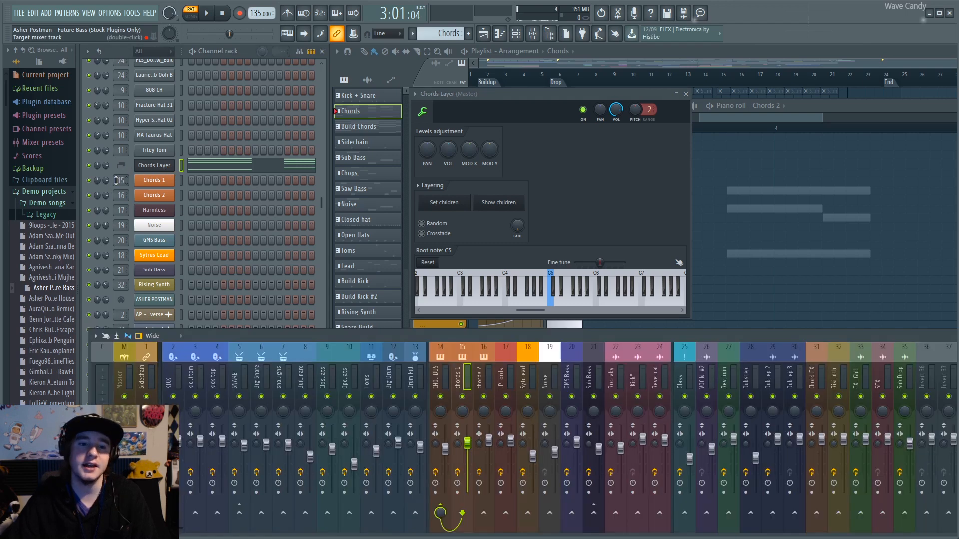
{"action": "key", "text": "space"}
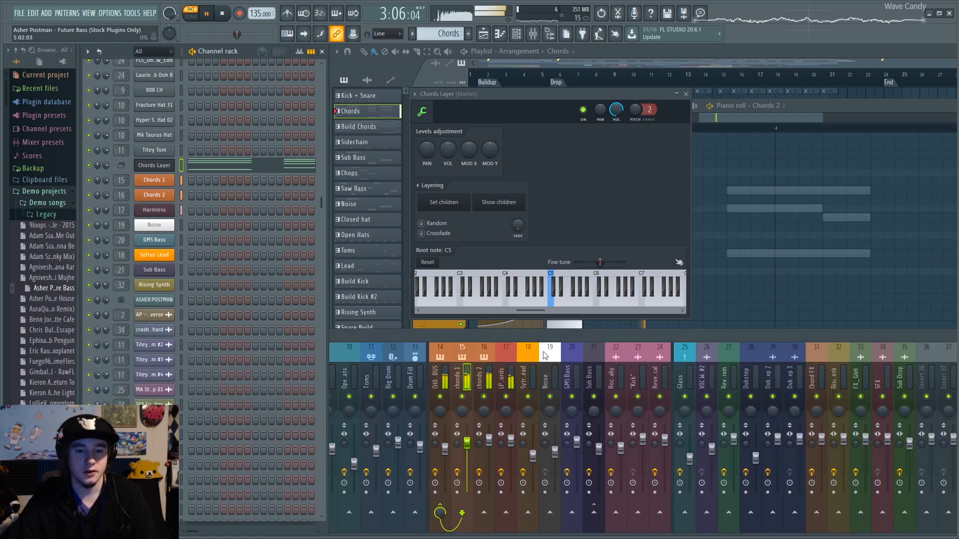
{"action": "left_click_drag", "start_coordinate": [525, 335], "coordinate": [523, 145]}
{"action": "left_click_drag", "start_coordinate": [508, 343], "coordinate": [523, 453]}
{"action": "left_click", "coordinate": [440, 212]}
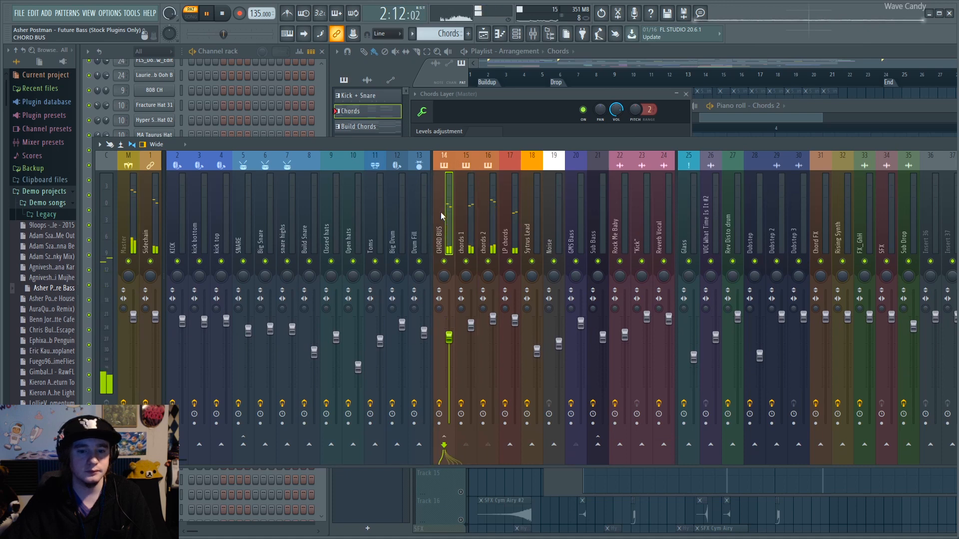
{"action": "key", "text": "space"}
Step: Examine the routing of the chords 1, chords 2 and LP chords mixer tracks in relation to CHORD BUS
{"action": "left_click", "coordinate": [466, 208]}
{"action": "left_click", "coordinate": [487, 210]}
{"action": "left_click", "coordinate": [505, 214]}
{"action": "left_click", "coordinate": [491, 212]}
{"action": "left_click", "coordinate": [511, 213]}
{"action": "left_click", "coordinate": [486, 212]}
{"action": "left_click", "coordinate": [464, 212]}
{"action": "left_click", "coordinate": [450, 211]}
{"action": "left_click", "coordinate": [470, 212]}
{"action": "left_click", "coordinate": [487, 212]}
{"action": "left_click", "coordinate": [466, 211]}
{"action": "left_click", "coordinate": [487, 211]}
{"action": "left_click", "coordinate": [469, 211]}
{"action": "left_click", "coordinate": [446, 219]}
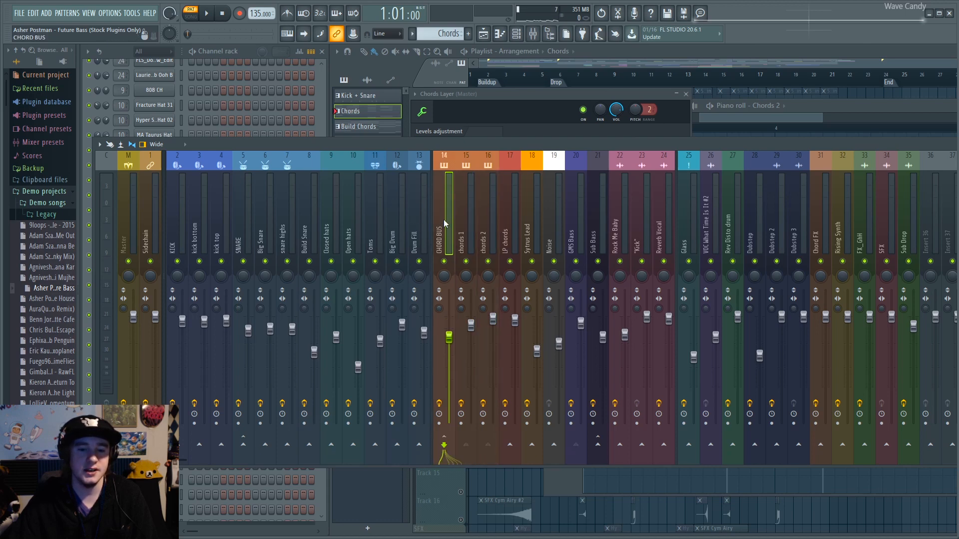
Step: Reposition and narrow the mixer so the chord tracks and the CHORD BUS effect slots are visible together
{"action": "left_click_drag", "start_coordinate": [902, 142], "coordinate": [701, 126]}
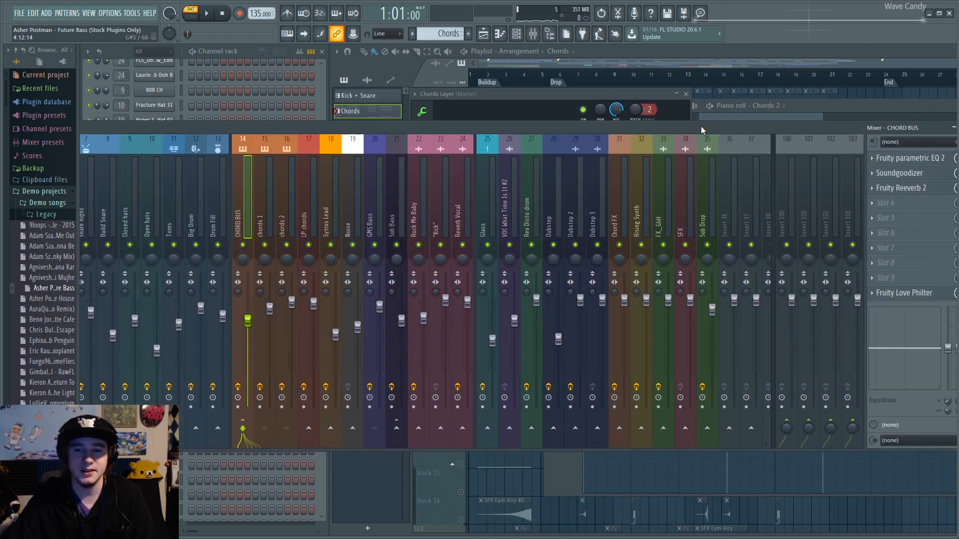
{"action": "left_click_drag", "start_coordinate": [828, 124], "coordinate": [756, 127]}
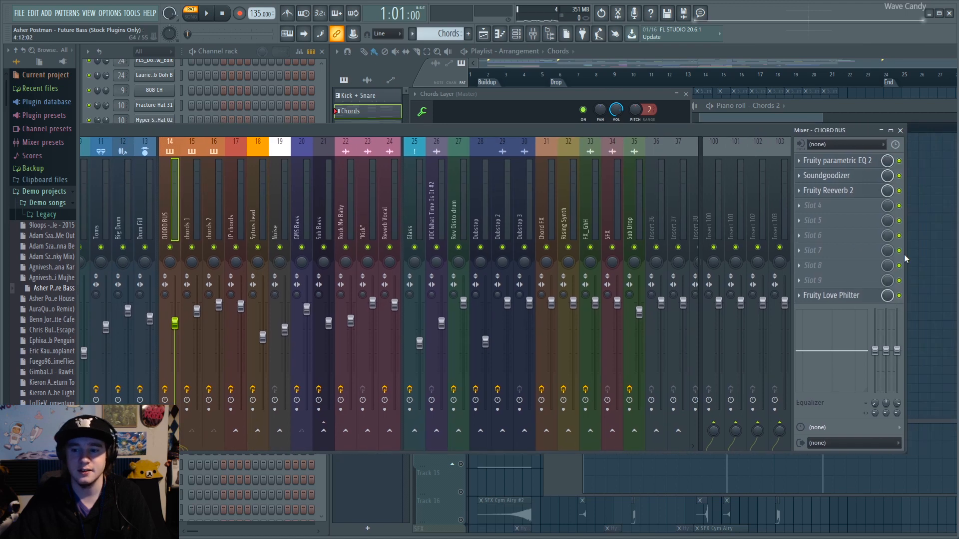
{"action": "left_click_drag", "start_coordinate": [906, 255], "coordinate": [542, 254]}
{"action": "left_click_drag", "start_coordinate": [344, 130], "coordinate": [668, 103]}
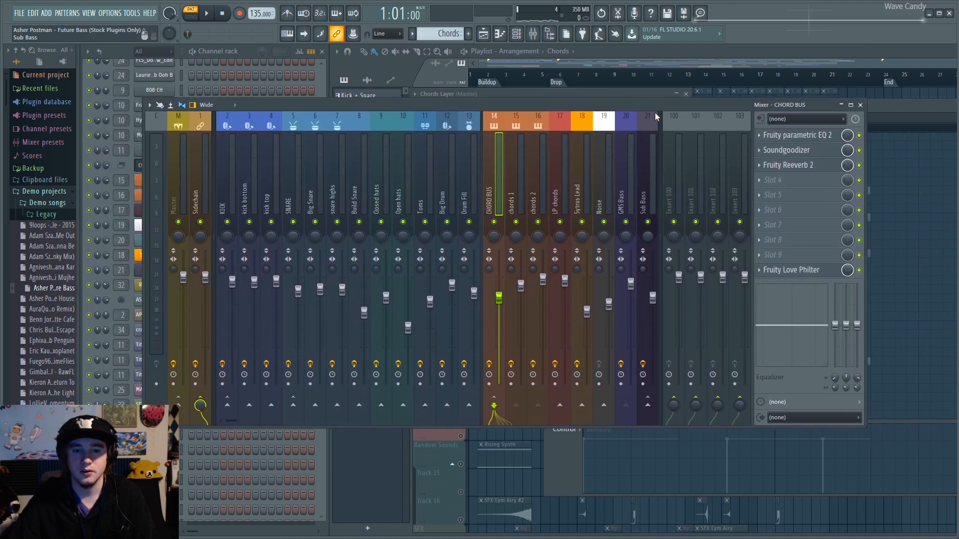
Step: Solo the LP chords mixer track, audition it during playback and stop
{"action": "left_click", "coordinate": [552, 190]}
{"action": "key", "text": "space"}
{"action": "right_click", "coordinate": [560, 222]}
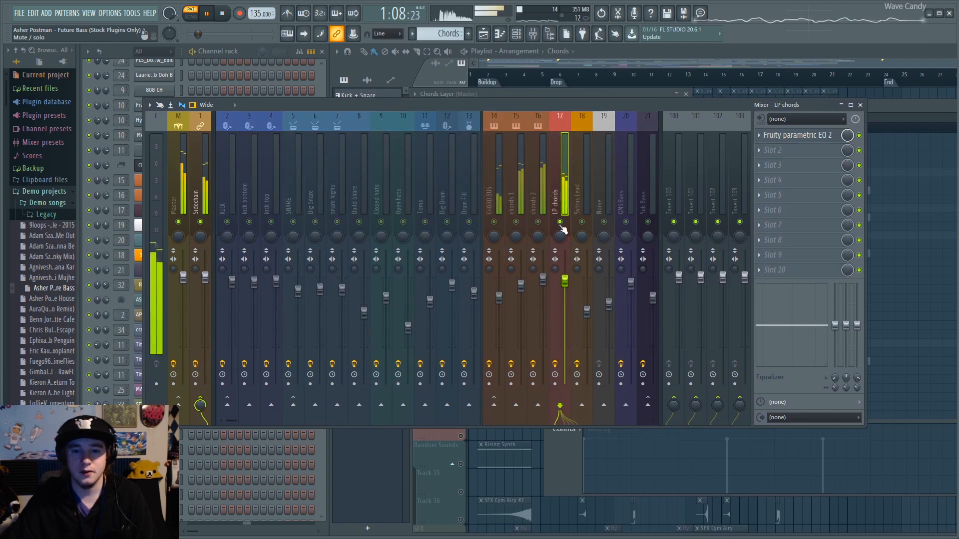
{"action": "key", "text": "space"}
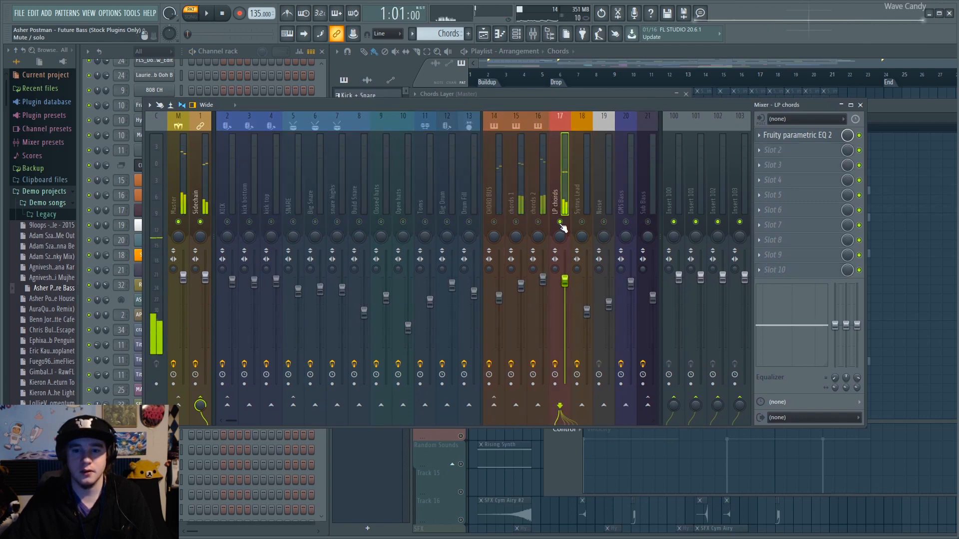
Step: Inspect the Fruity parametric EQ 2 curve on LP chords, and select the chords 2 mixer track
{"action": "left_click", "coordinate": [803, 137]}
{"action": "left_click", "coordinate": [803, 137]}
{"action": "left_click", "coordinate": [803, 137]}
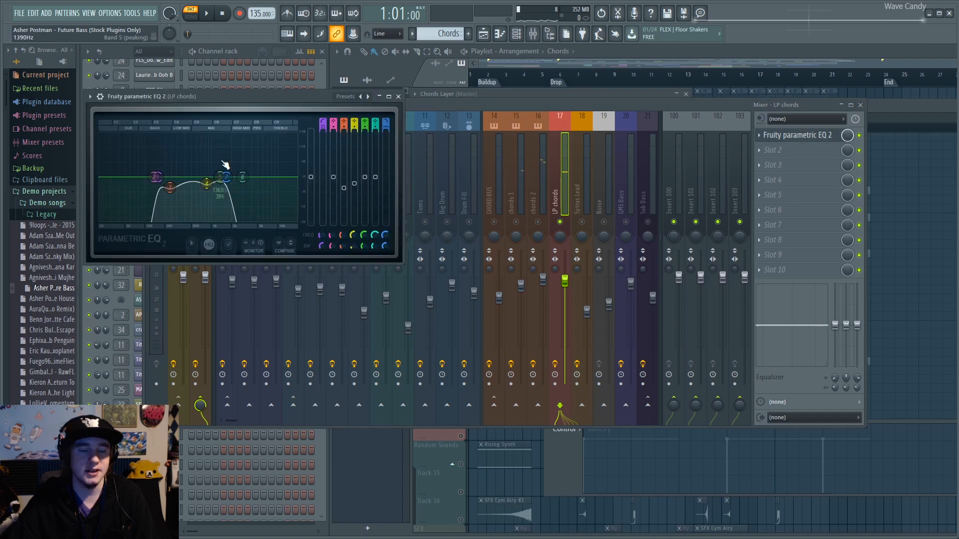
{"action": "left_click", "coordinate": [532, 173]}
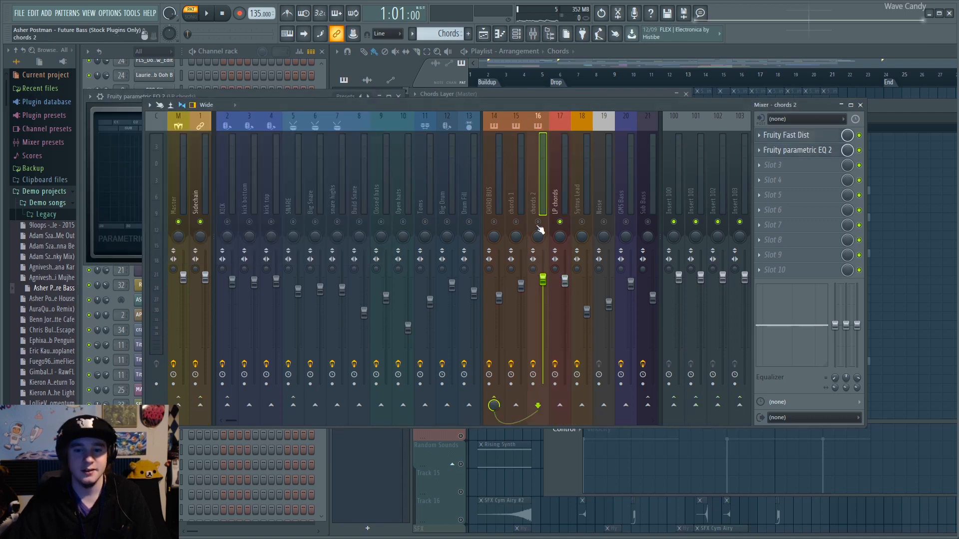
Step: Audition the chords 2 track, and compare its sound with Fruity Fast Dist bypassed and re-enabled
{"action": "key", "text": "space"}
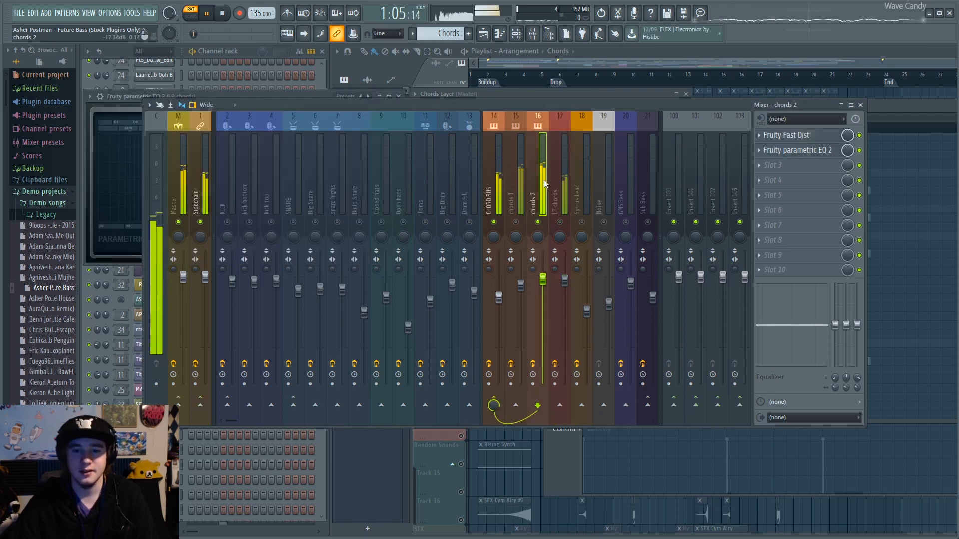
{"action": "key", "text": "space"}
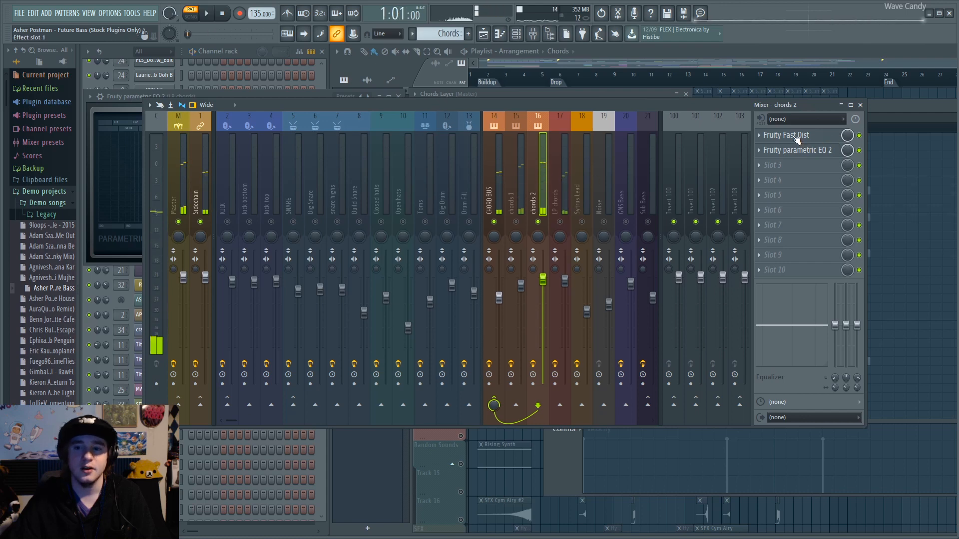
{"action": "right_click", "coordinate": [860, 135]}
{"action": "left_click", "coordinate": [857, 135]}
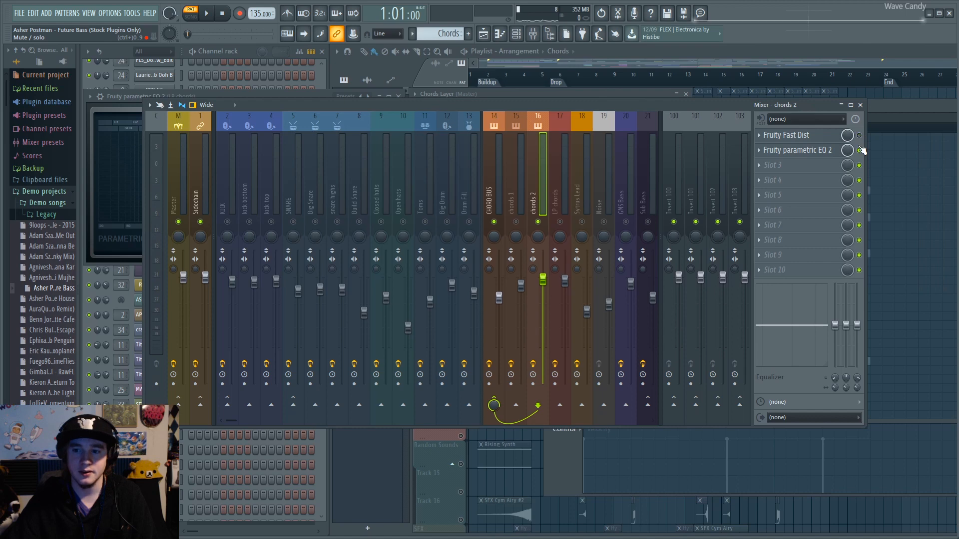
{"action": "key", "text": "space"}
{"action": "left_click", "coordinate": [859, 136]}
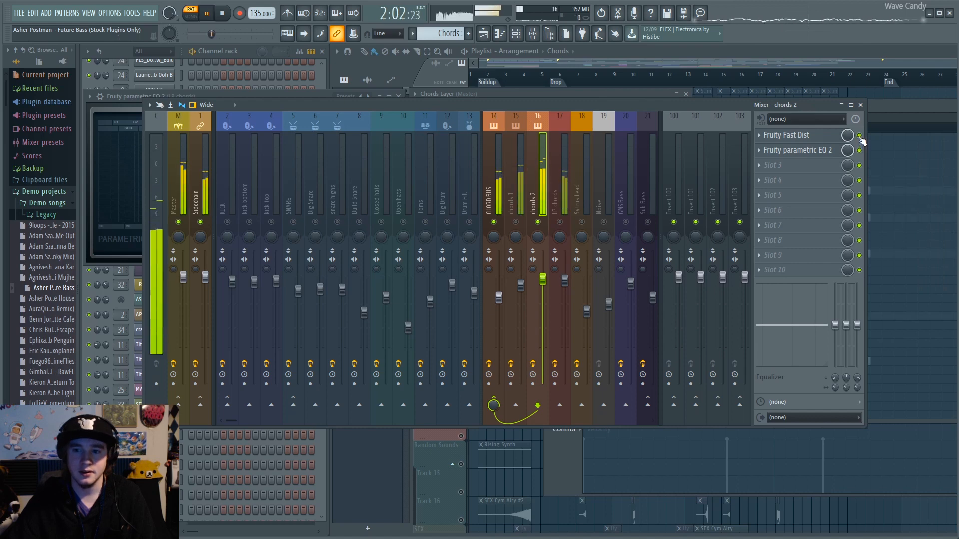
{"action": "key", "text": "space"}
Step: Check Fruity parametric EQ 2 on chords 2, and undo a trial adjustment of the track's built-in equalizer
{"action": "left_click", "coordinate": [818, 152]}
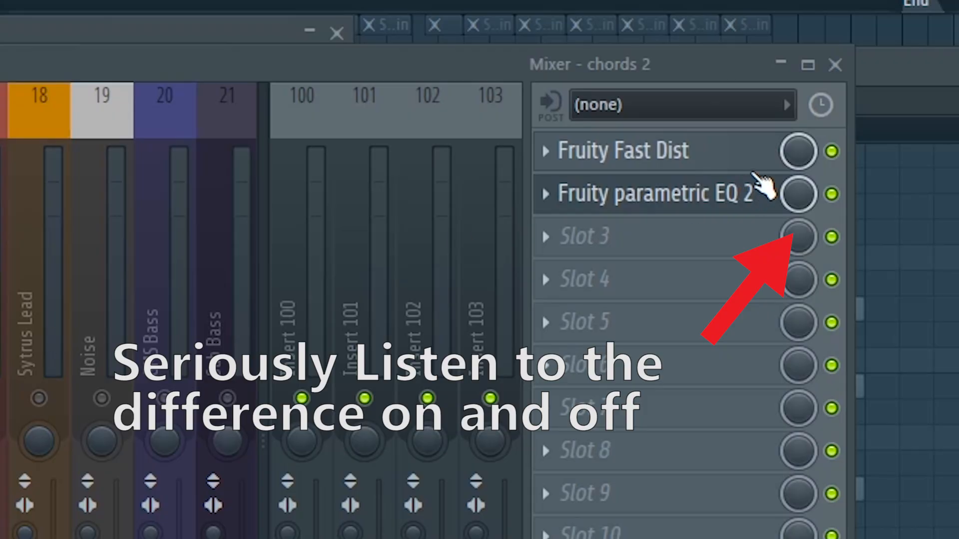
{"action": "left_click", "coordinate": [859, 150]}
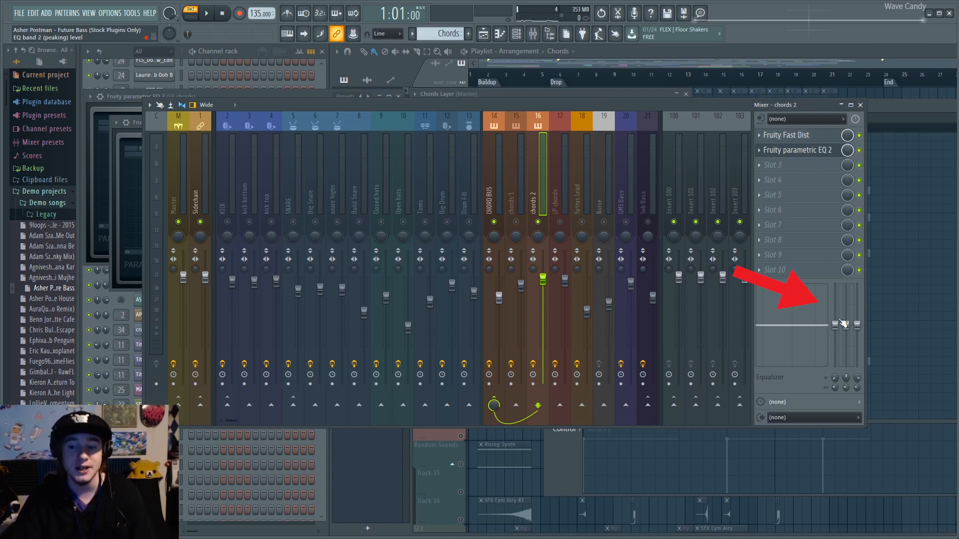
{"action": "left_click_drag", "start_coordinate": [835, 325], "coordinate": [842, 337]}
{"action": "key", "text": "ctrl+z"}
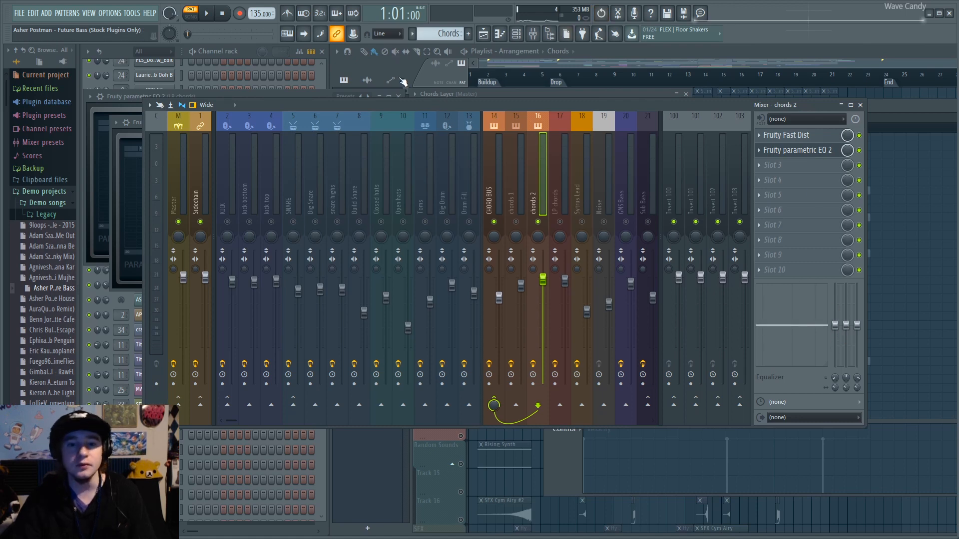
Step: Switch from chords 2 to the chords 1 mixer track, audition it and inspect its Fruity parametric EQ 2 curve
{"action": "left_click", "coordinate": [516, 222]}
{"action": "key", "text": "space"}
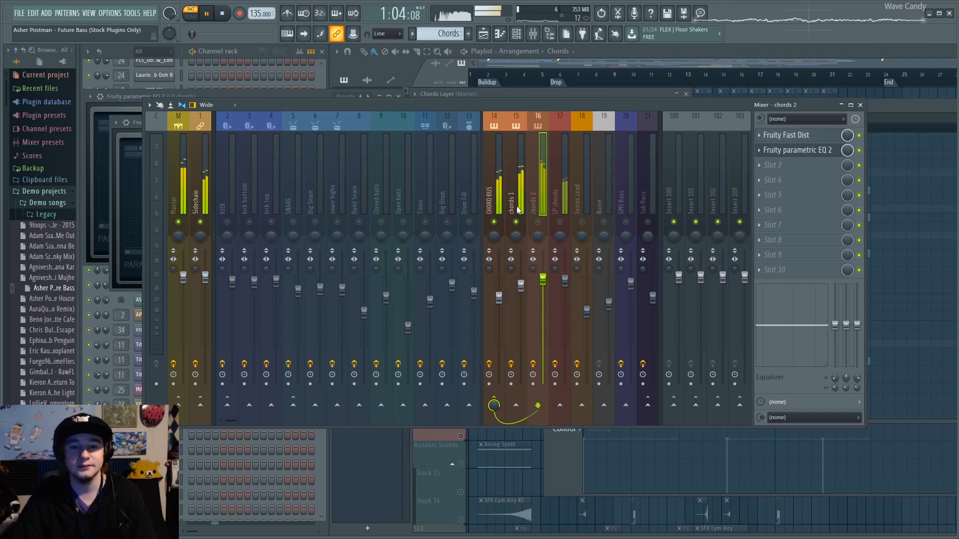
{"action": "left_click", "coordinate": [515, 205]}
{"action": "left_click", "coordinate": [805, 136]}
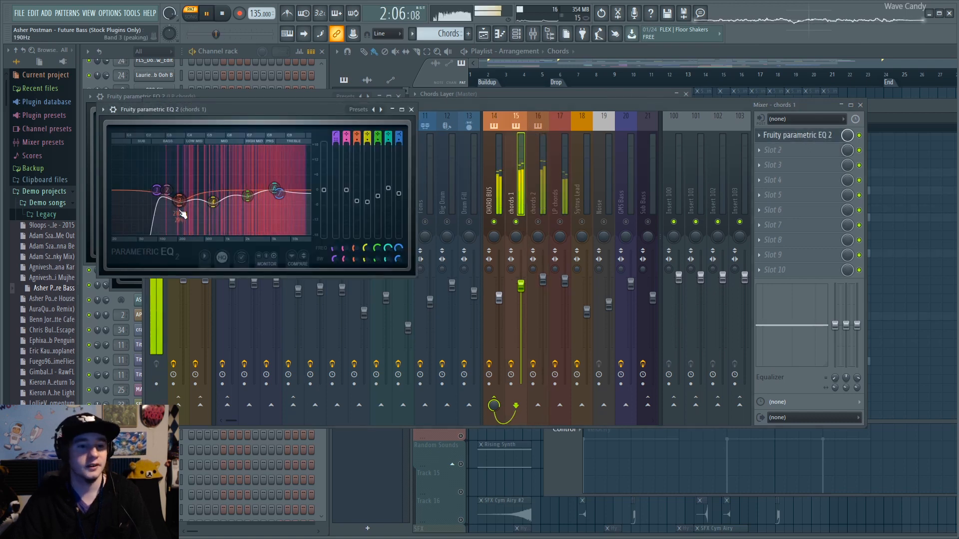
{"action": "key", "text": "space"}
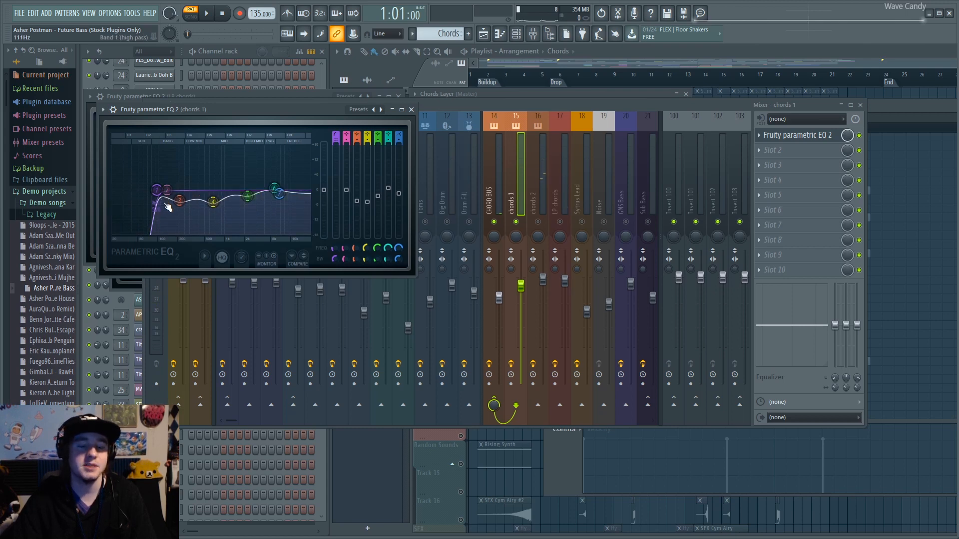
{"action": "left_click", "coordinate": [573, 105]}
Step: Enable chords 2 alongside chords 1, select CHORD BUS and audition the two layers together
{"action": "left_click", "coordinate": [490, 206]}
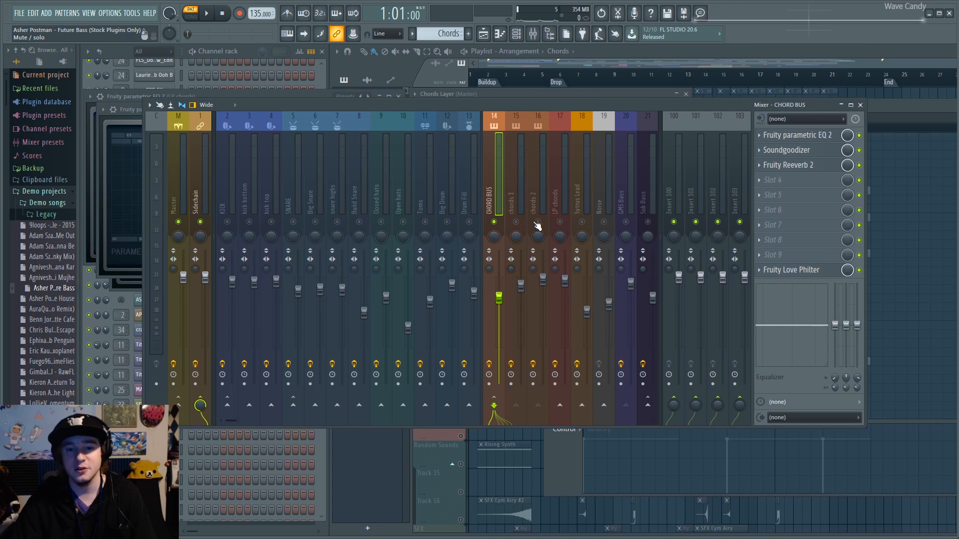
{"action": "left_click", "coordinate": [528, 185]}
{"action": "left_click", "coordinate": [518, 184]}
{"action": "left_click", "coordinate": [497, 185]}
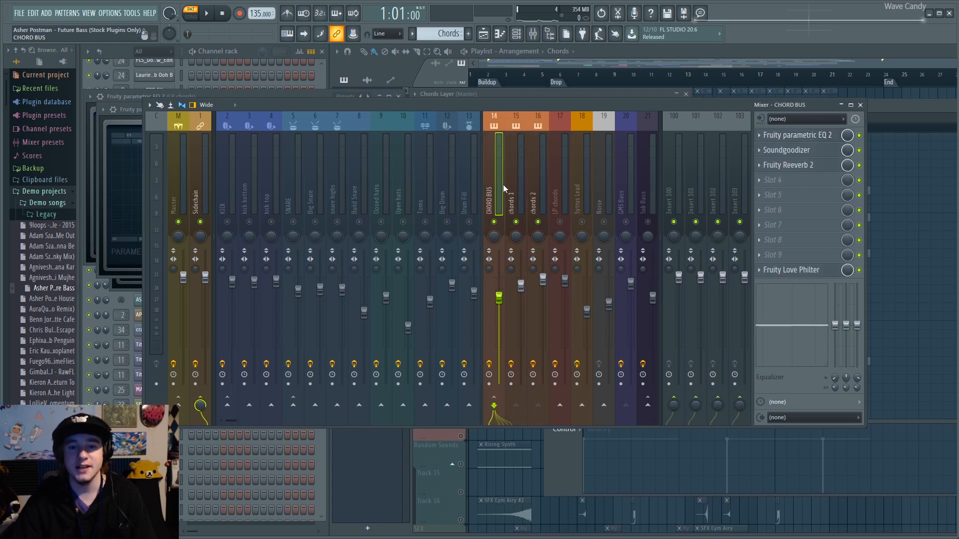
{"action": "key", "text": "space"}
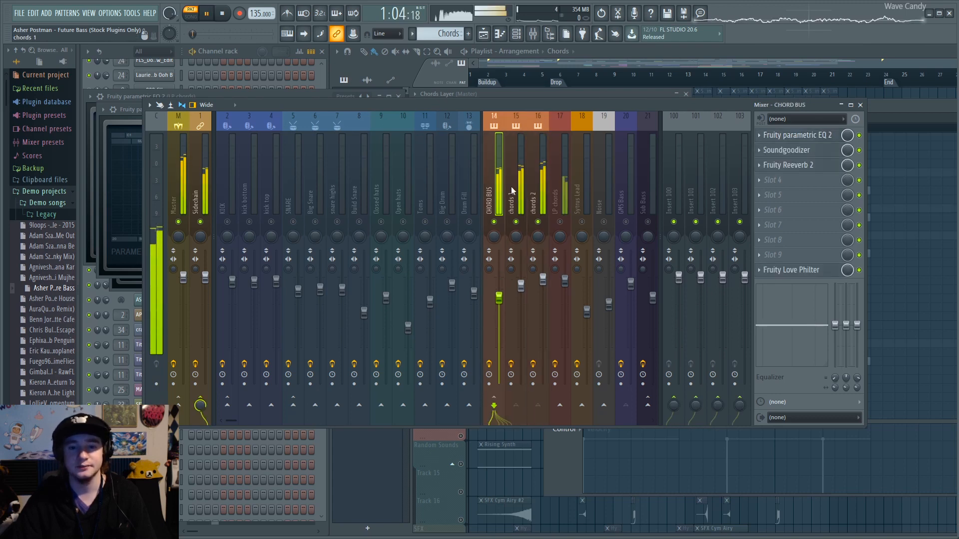
{"action": "key", "text": "space"}
Step: Inspect the Fruity parametric EQ 2, Soundgoodizer and Fruity Reeverb 2 settings on CHORD BUS
{"action": "left_click", "coordinate": [828, 137]}
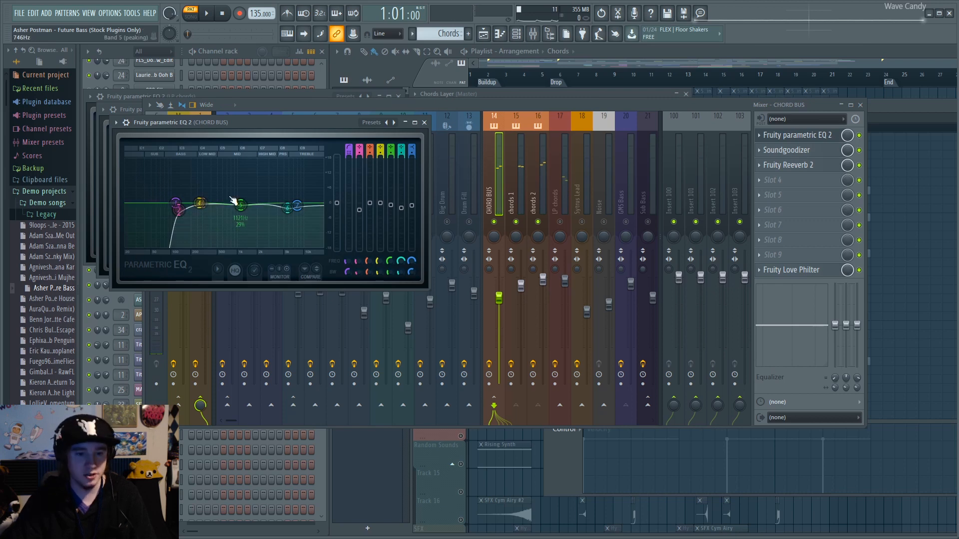
{"action": "left_click", "coordinate": [787, 151]}
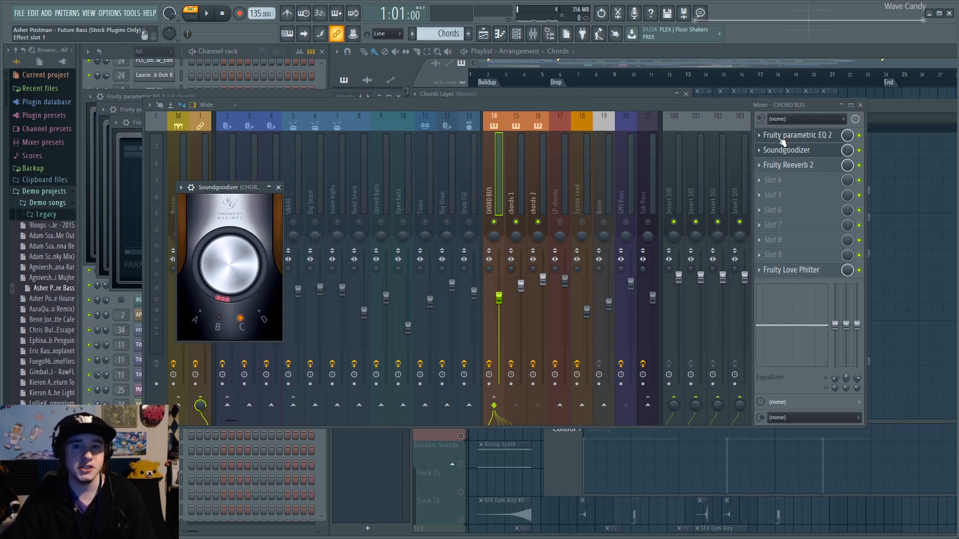
{"action": "left_click", "coordinate": [794, 166]}
{"action": "left_click_drag", "start_coordinate": [318, 161], "coordinate": [452, 178]}
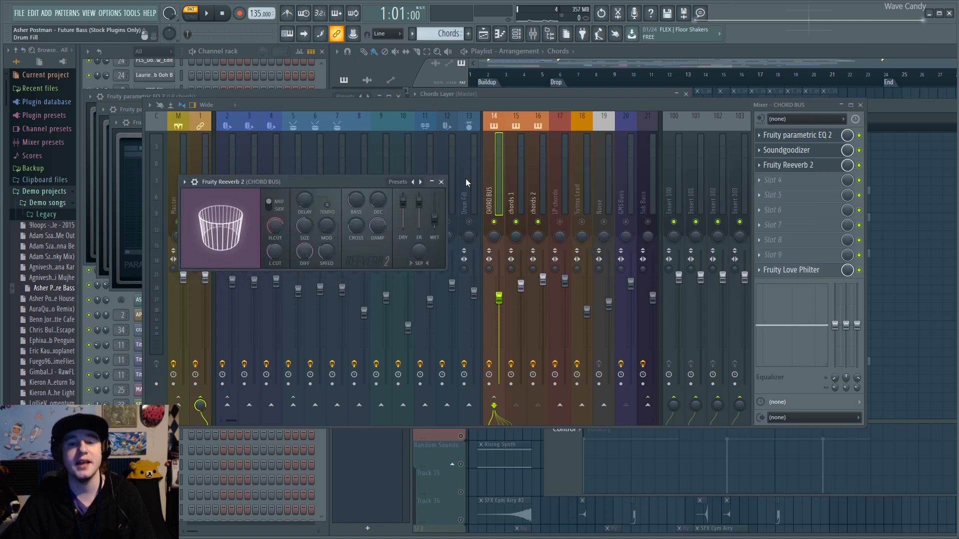
Step: Compare the effect slots and routing of chords 1, chords 2 and LP chords with those of CHORD BUS
{"action": "left_click", "coordinate": [515, 169]}
{"action": "left_click", "coordinate": [537, 166]}
{"action": "left_click", "coordinate": [556, 176]}
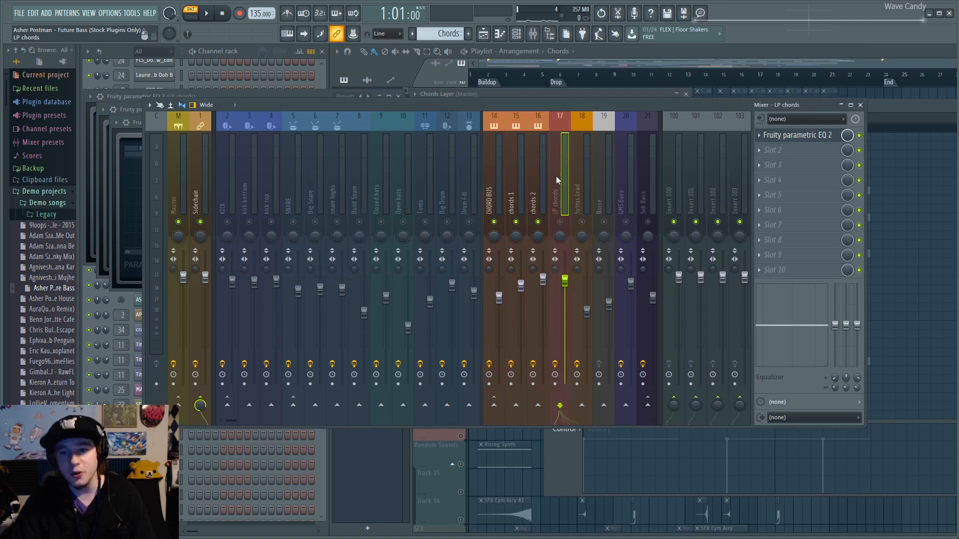
{"action": "left_click", "coordinate": [536, 176]}
{"action": "left_click", "coordinate": [510, 179]}
{"action": "left_click", "coordinate": [537, 176]}
{"action": "left_click", "coordinate": [556, 173]}
{"action": "left_click", "coordinate": [535, 176]}
{"action": "left_click", "coordinate": [513, 179]}
{"action": "left_click", "coordinate": [538, 181]}
{"action": "left_click", "coordinate": [555, 182]}
{"action": "left_click", "coordinate": [533, 183]}
{"action": "left_click", "coordinate": [556, 187]}
{"action": "left_click", "coordinate": [500, 159]}
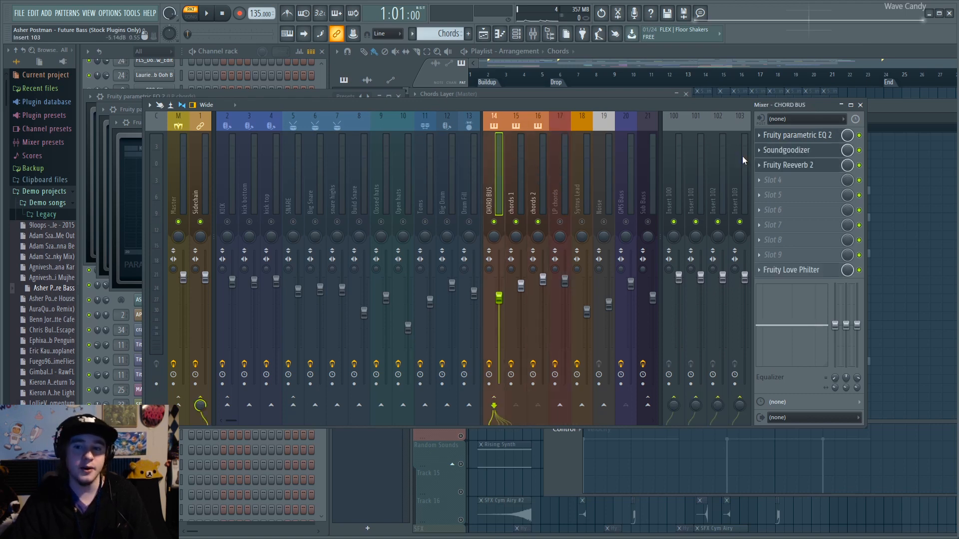
{"action": "left_click", "coordinate": [518, 180]}
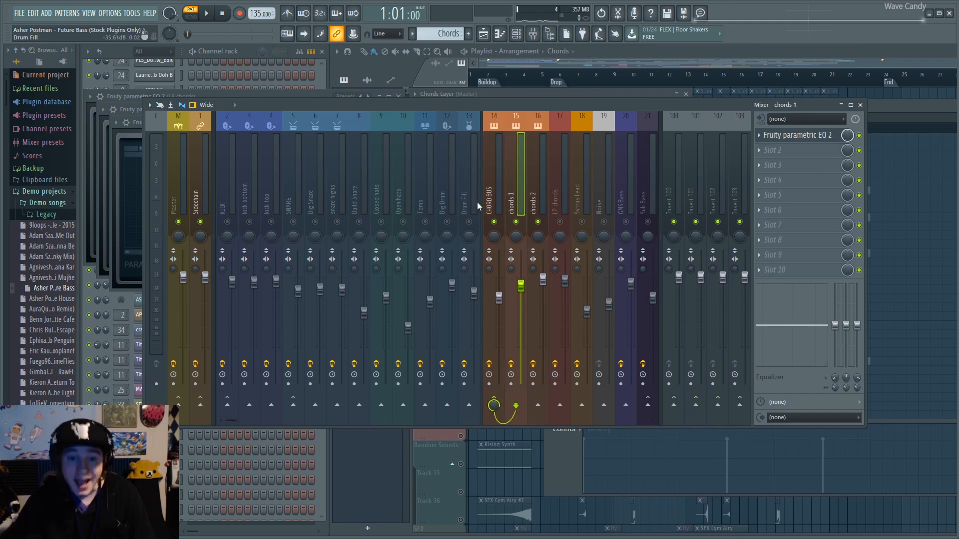
{"action": "left_click", "coordinate": [487, 185]}
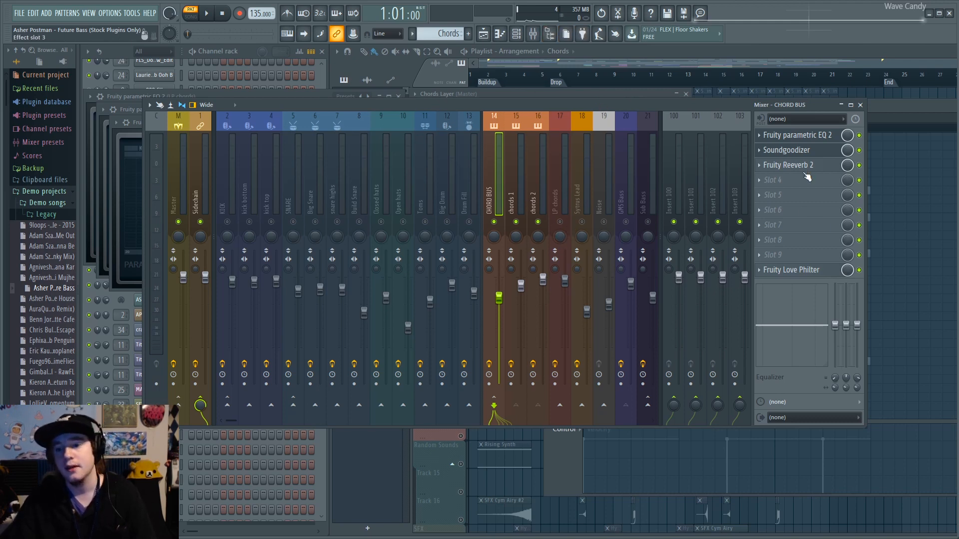
Step: Audition CHORD BUS with Fruity Love Philter bypassed and re-enabled, and examine the plugin's filter cutoff
{"action": "left_click", "coordinate": [810, 270]}
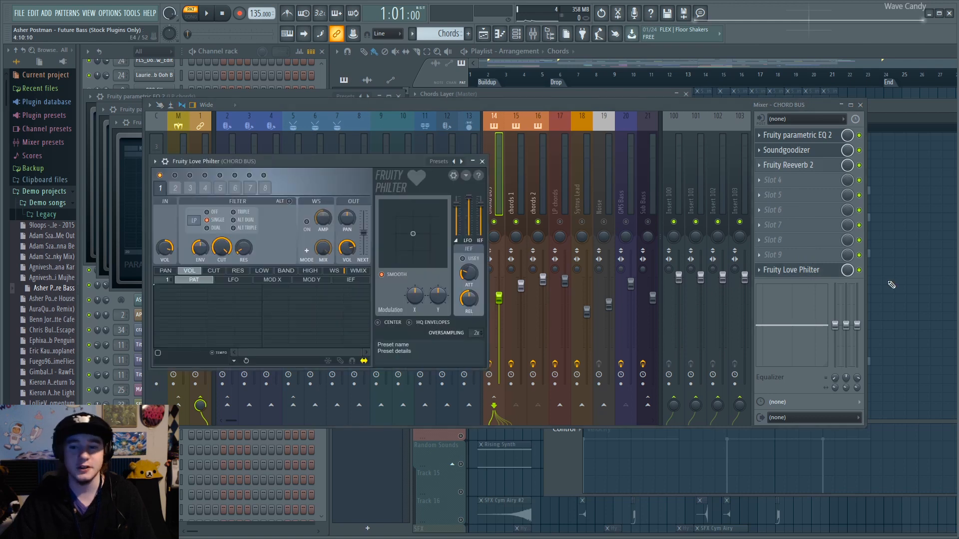
{"action": "key", "text": "space"}
{"action": "left_click", "coordinate": [859, 270]}
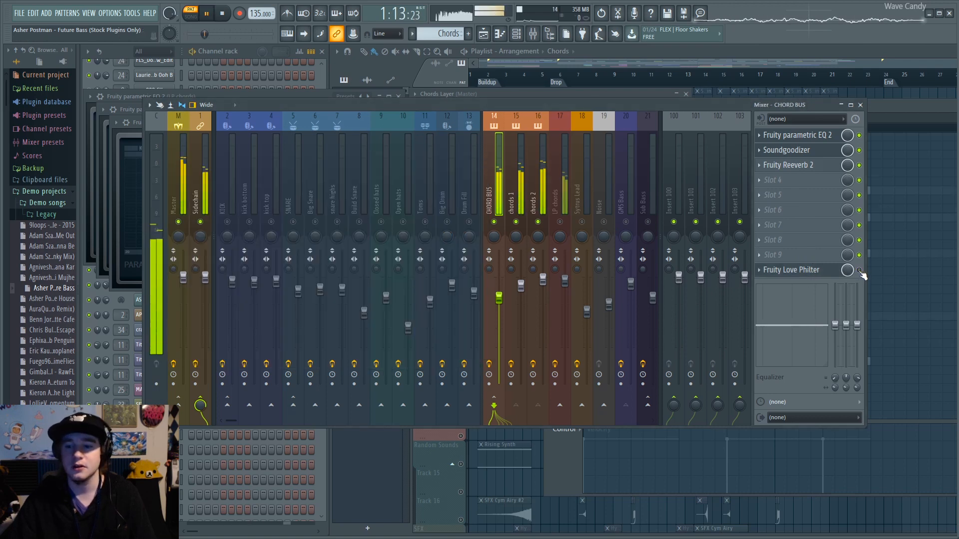
{"action": "left_click", "coordinate": [802, 270]}
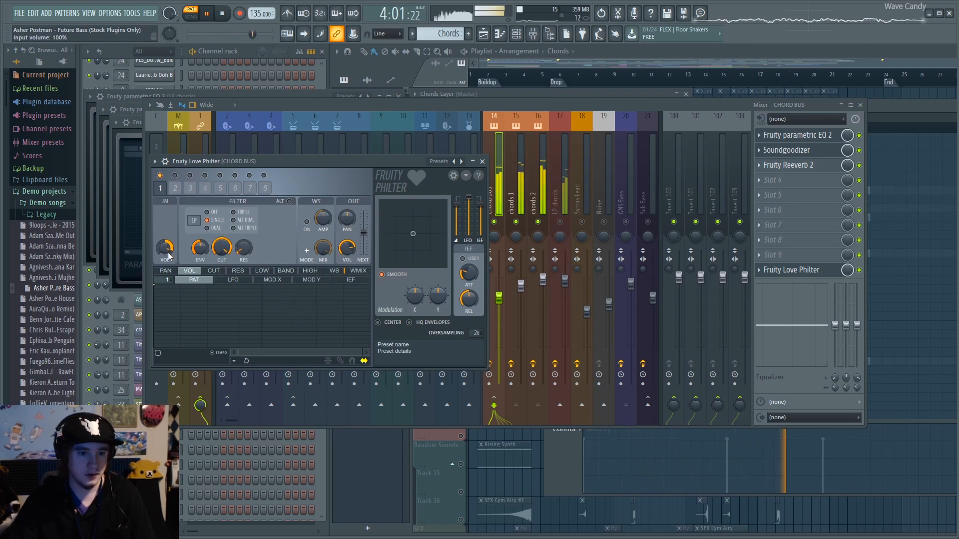
{"action": "key", "text": "space"}
{"action": "key", "text": "space"}
{"action": "mouse_move", "coordinate": [224, 248]}
{"action": "left_mouse_down"}
{"action": "mouse_move", "coordinate": [224, 320]}
{"action": "mouse_move", "coordinate": [224, 243]}
{"action": "left_mouse_up"}
{"action": "key", "text": "space"}
Step: Unmute the Drums track in the playlist, and play the arrangement in song mode from bar 6 at the drop
{"action": "left_click", "coordinate": [596, 51]}
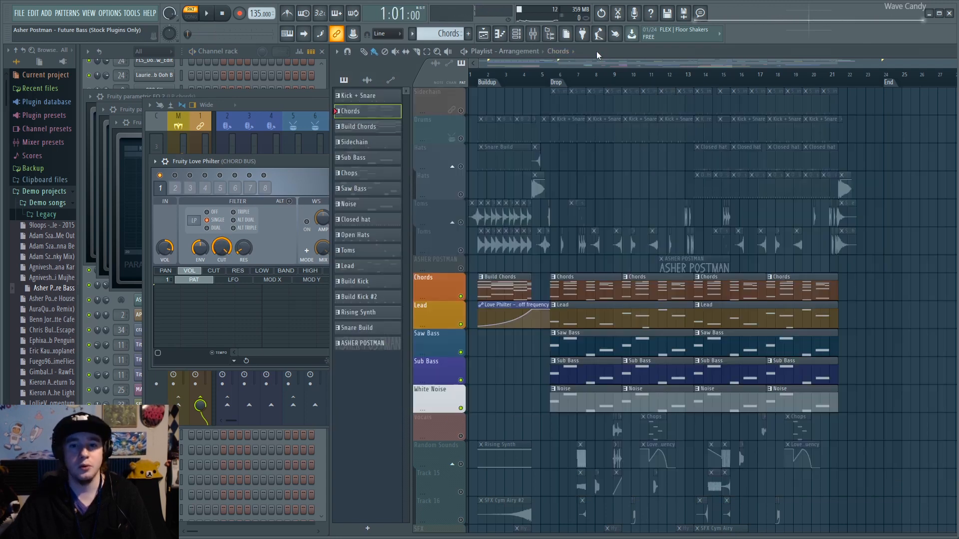
{"action": "key", "text": "space"}
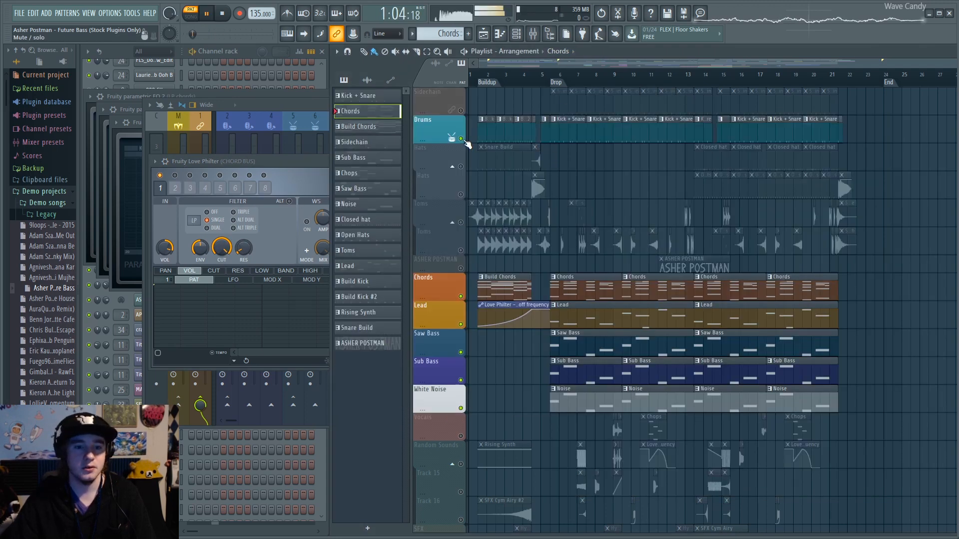
{"action": "left_click", "coordinate": [563, 75]}
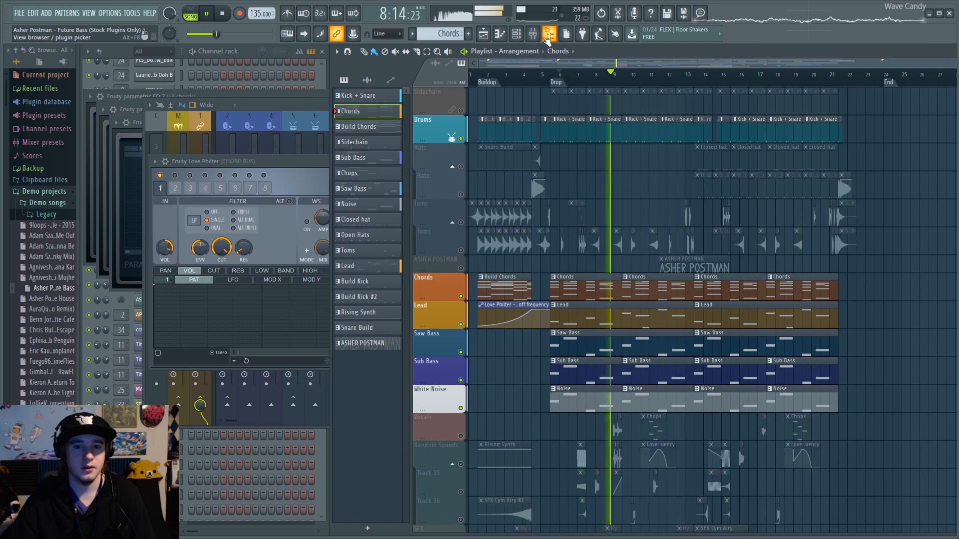
{"action": "key", "text": "space"}
Step: Return to the mixer, and select and unmute the LP chords track alongside the other chord layers
{"action": "key", "text": "F9"}
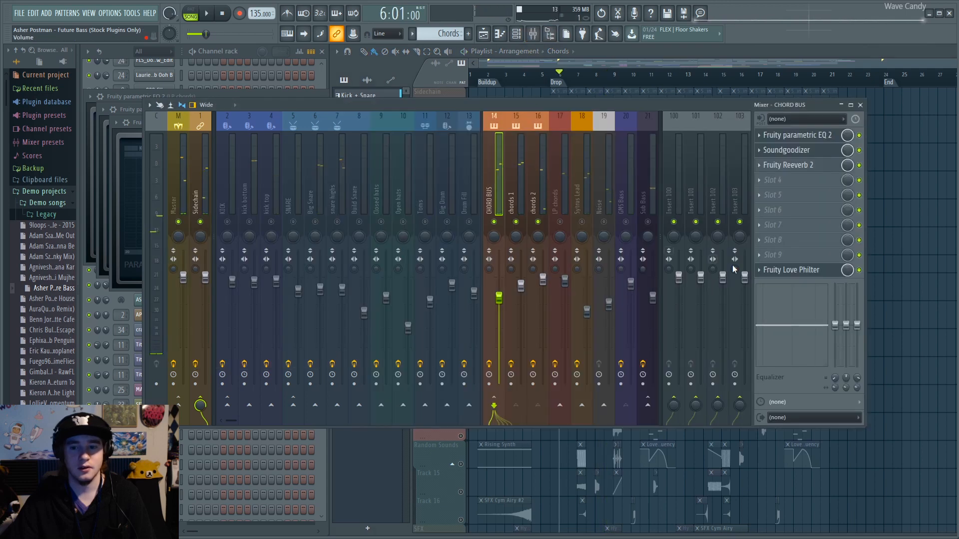
{"action": "left_click", "coordinate": [576, 57]}
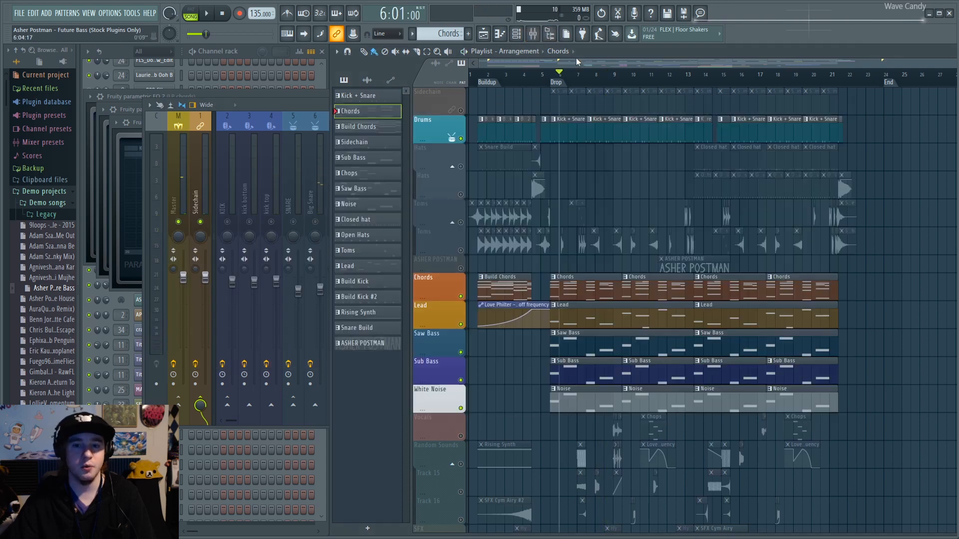
{"action": "key", "text": "F9"}
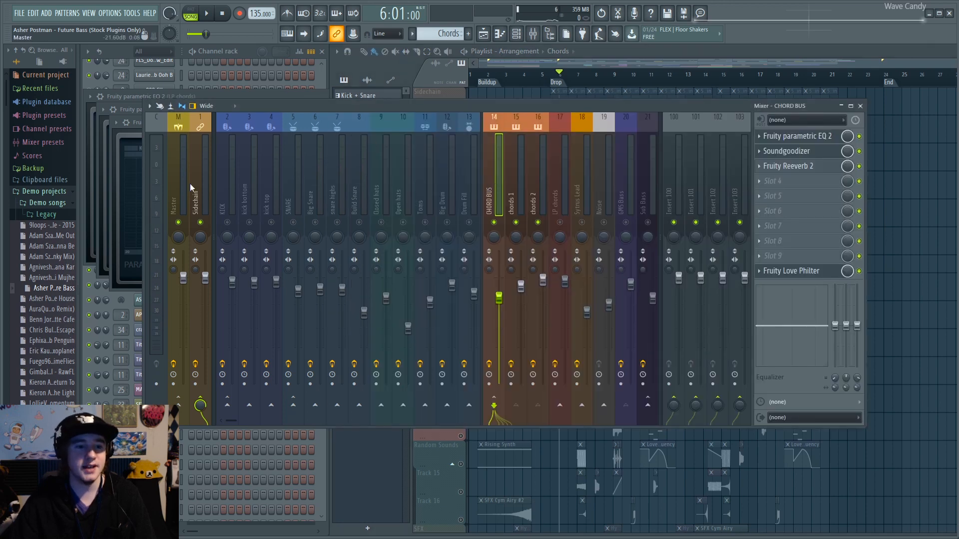
{"action": "left_click", "coordinate": [553, 183]}
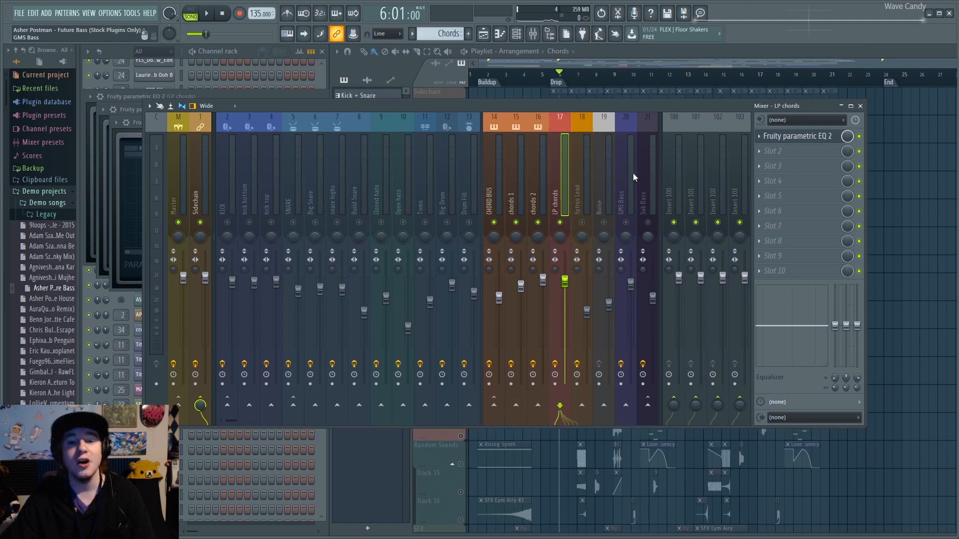
Step: Examine the effect slots on the Master and Sidechain mixer tracks
{"action": "left_click", "coordinate": [179, 166]}
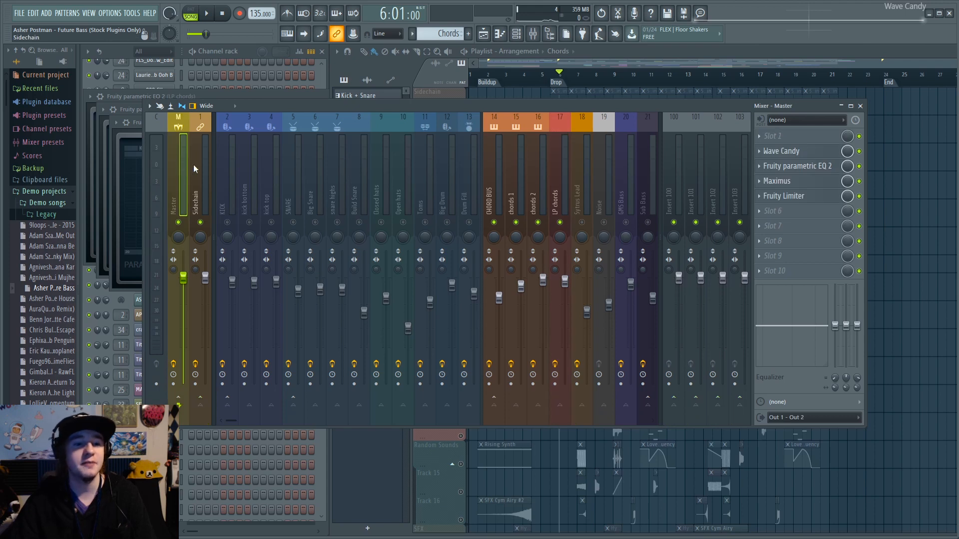
{"action": "right_click", "coordinate": [201, 170]}
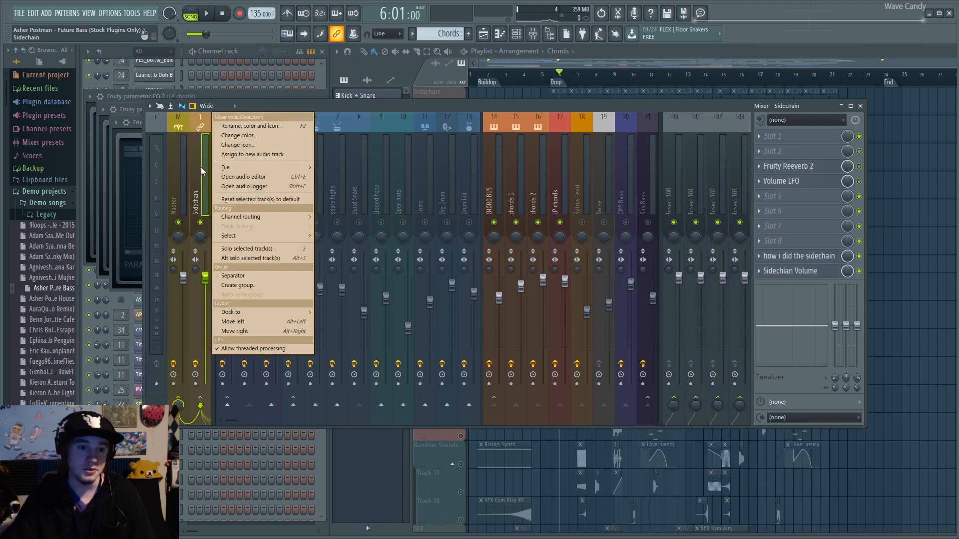
{"action": "left_click", "coordinate": [199, 166]}
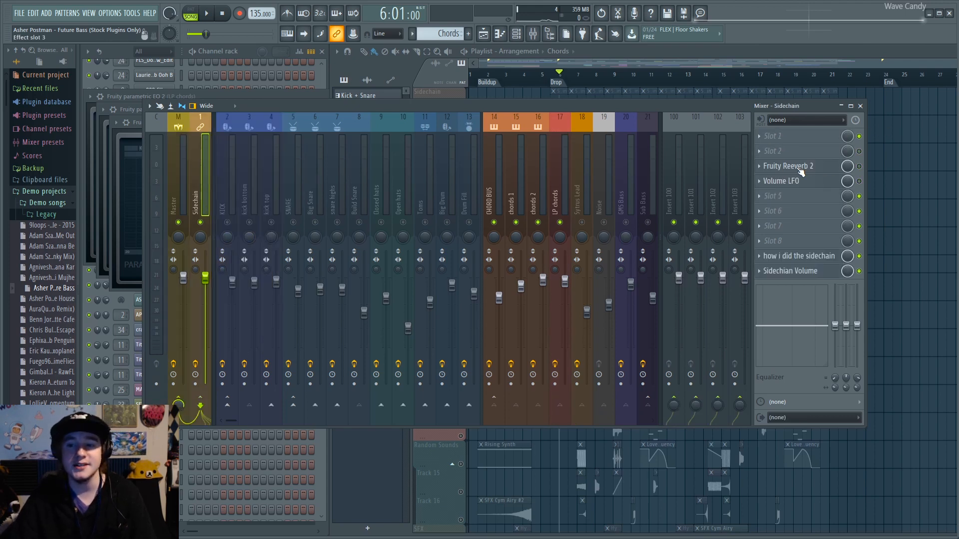
Step: Read through the "how i did the sidechain" note stored in the Sidechain mixer track's effect slot
{"action": "left_click", "coordinate": [802, 256]}
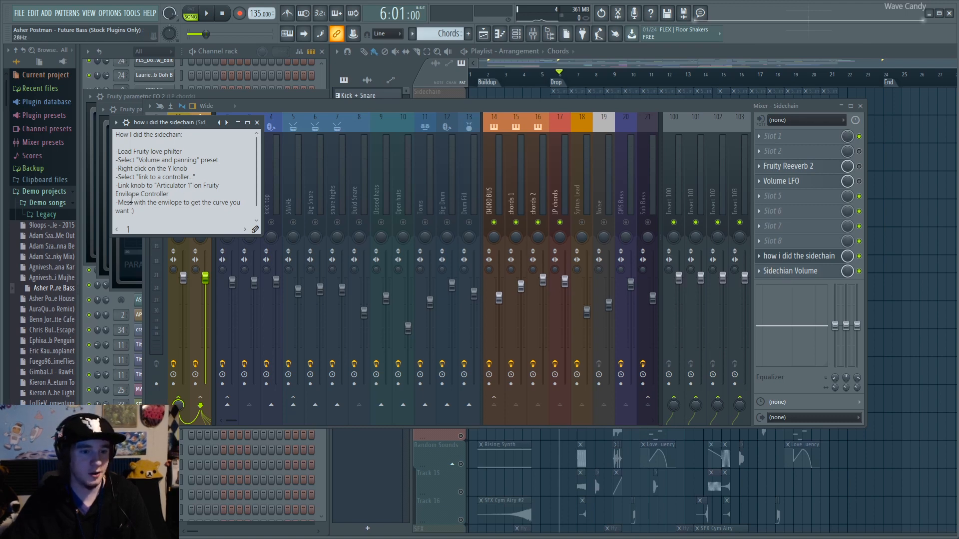
{"action": "key", "text": "Return"}
{"action": "key", "text": "Return"}
{"action": "type", "text": "Asher"}
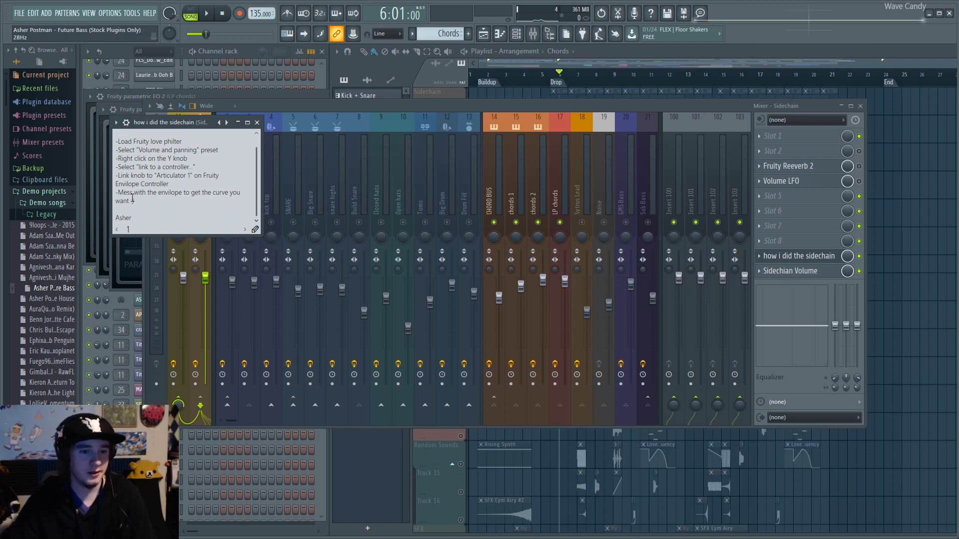
Step: Open the Sidechain track's Fruity Love Philter for sidechain volume, move it clear of the mixer meters, and watch it while playing the drop
{"action": "left_click", "coordinate": [810, 272]}
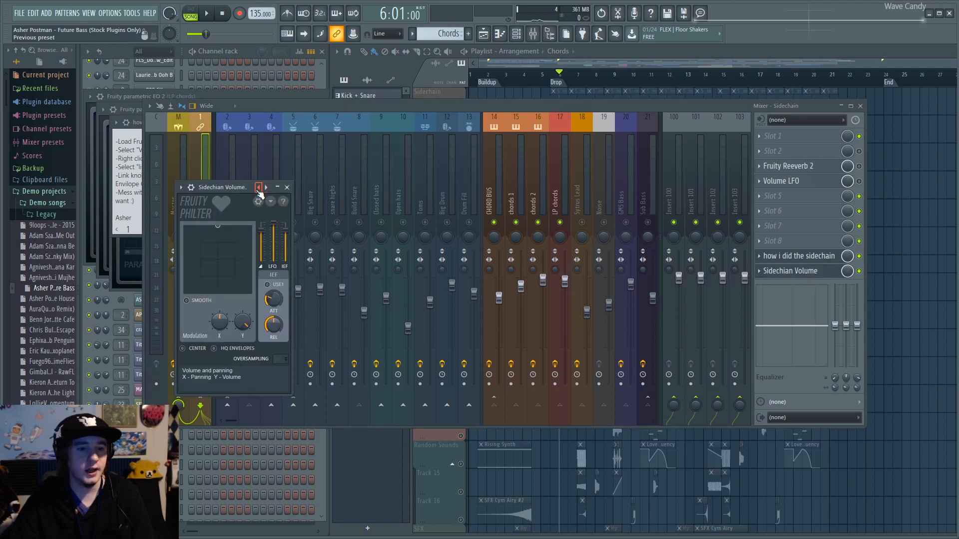
{"action": "left_click_drag", "start_coordinate": [250, 187], "coordinate": [482, 100]}
{"action": "key", "text": "space"}
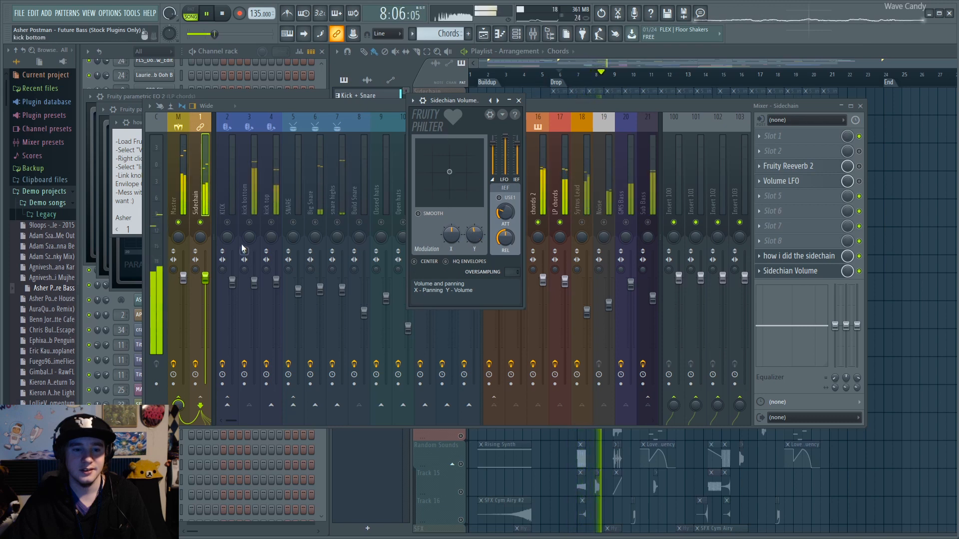
{"action": "key", "text": "space"}
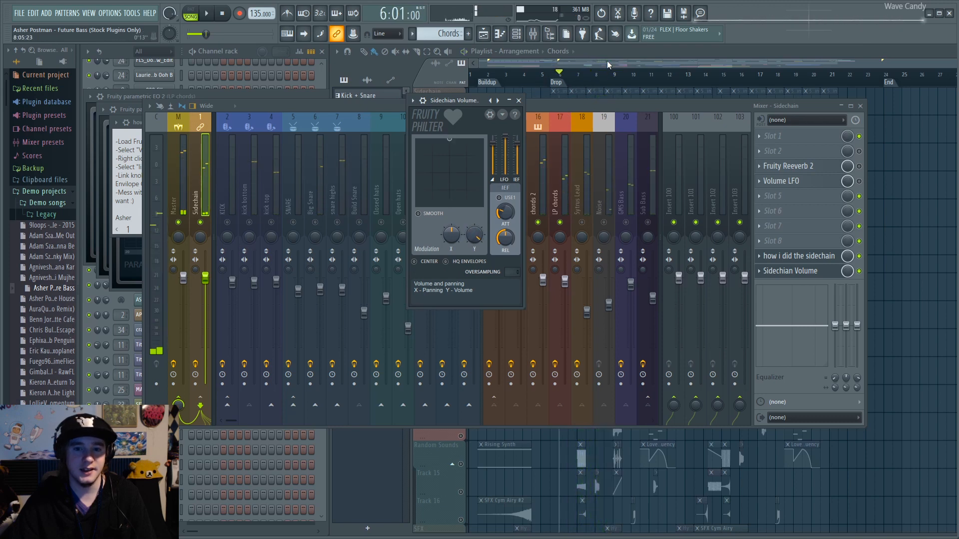
Step: Mute the Drums track in the playlist, and play the drop from bar 6 while watching the sidechain volume plugin
{"action": "left_click", "coordinate": [607, 61]}
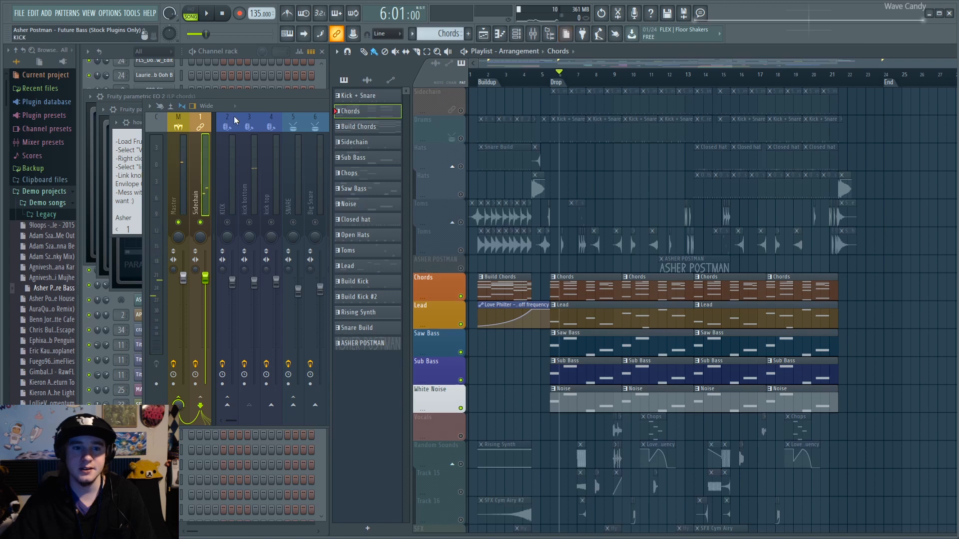
{"action": "left_click", "coordinate": [268, 105]}
{"action": "left_click", "coordinate": [791, 272]}
{"action": "key", "text": "space"}
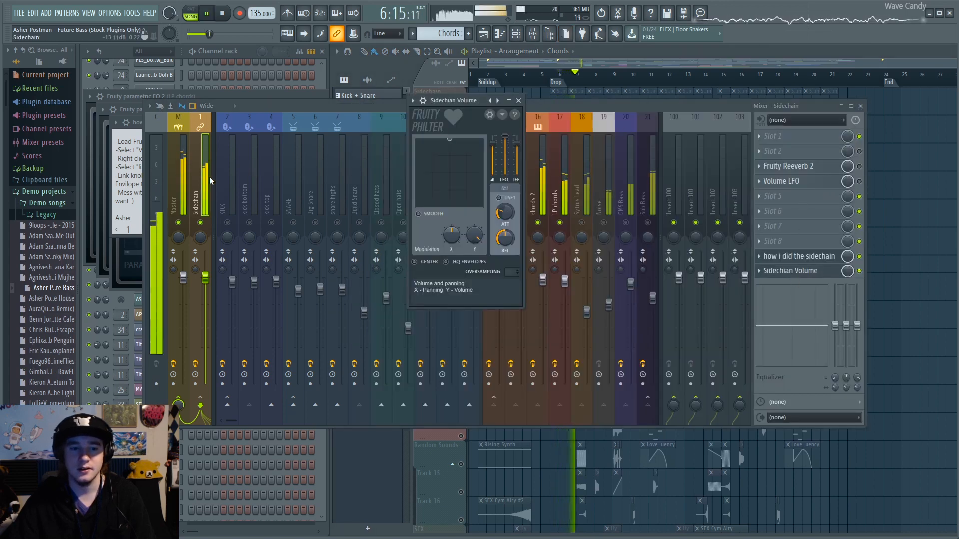
Step: Unmute the Drums track during playback, and watch the sidechain volume plugin with the drums back in
{"action": "left_click", "coordinate": [595, 52]}
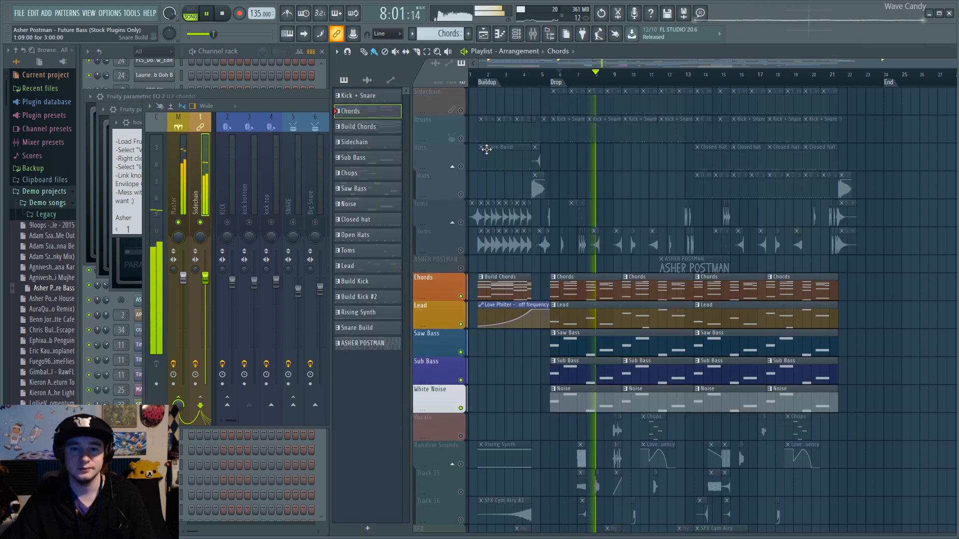
{"action": "left_click", "coordinate": [263, 103]}
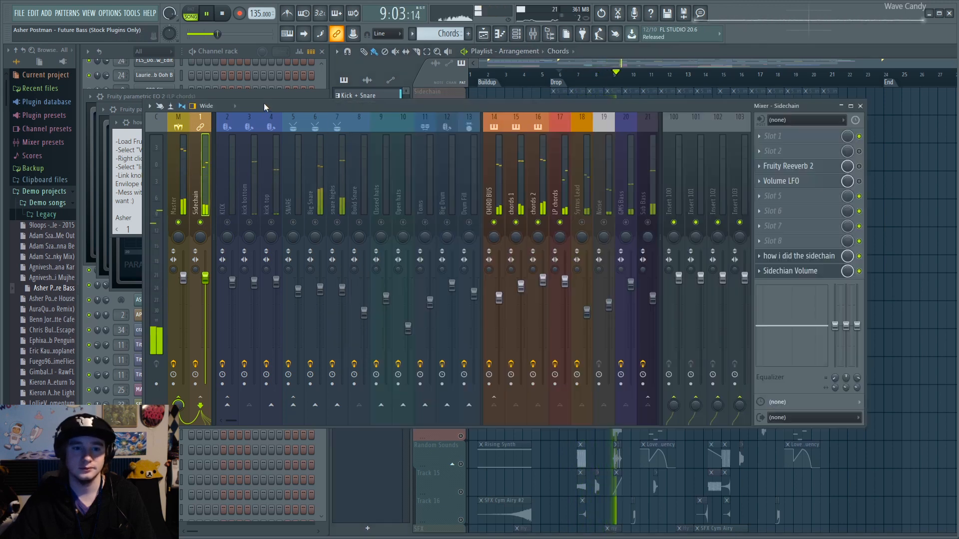
{"action": "left_click", "coordinate": [785, 273]}
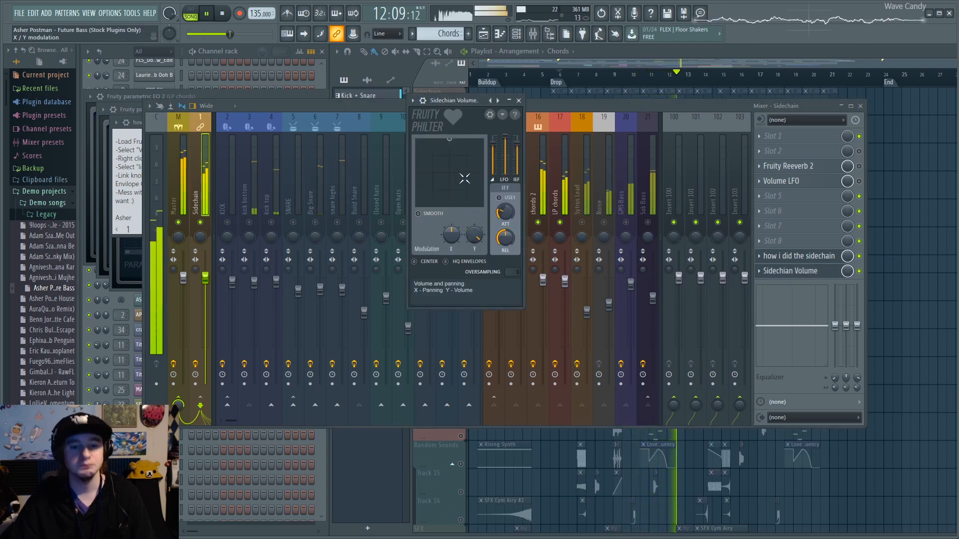
{"action": "key", "text": "space"}
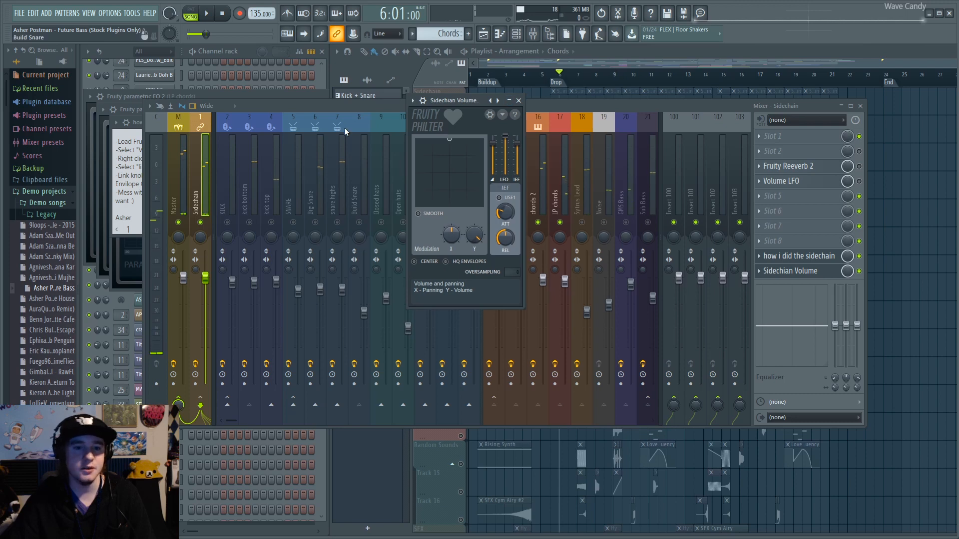
Step: Examine the KICK and kick top mixer tracks' effects and routing during playback, and return to the Sidechain track
{"action": "left_click", "coordinate": [231, 192]}
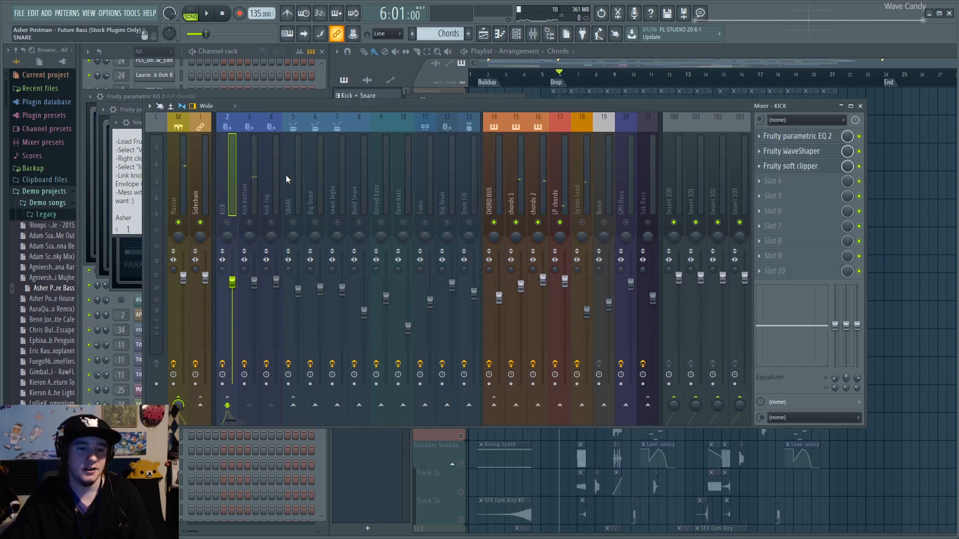
{"action": "key", "text": "space"}
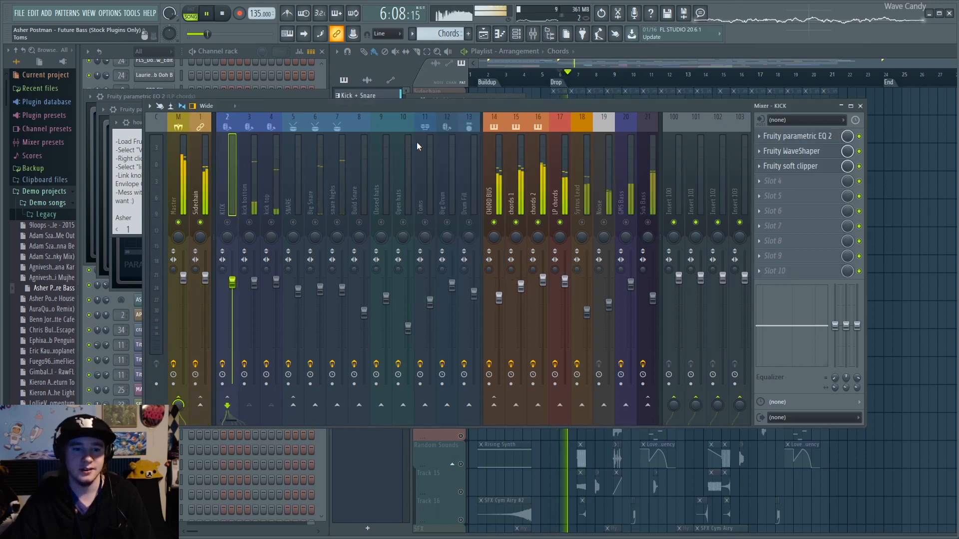
{"action": "left_click", "coordinate": [244, 193]}
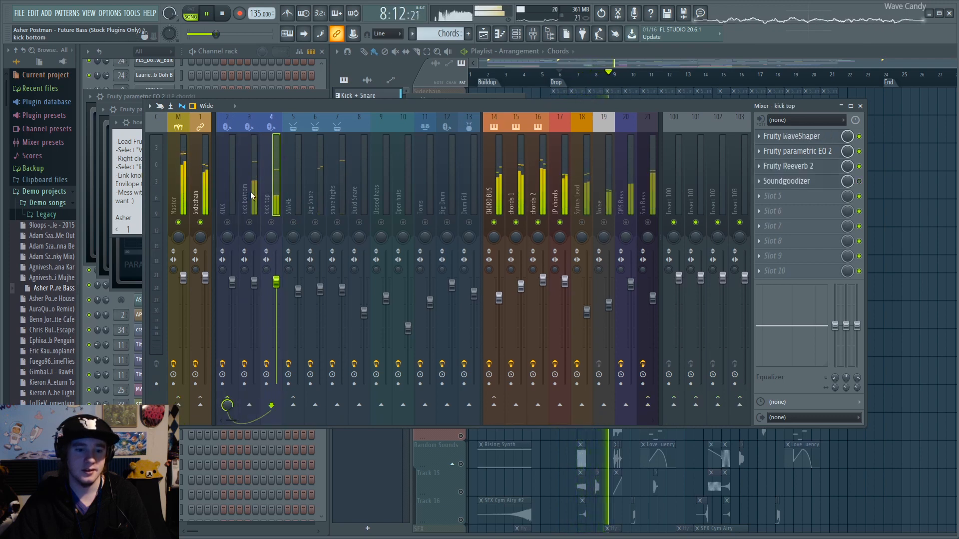
{"action": "key", "text": "space"}
{"action": "left_click", "coordinate": [200, 195]}
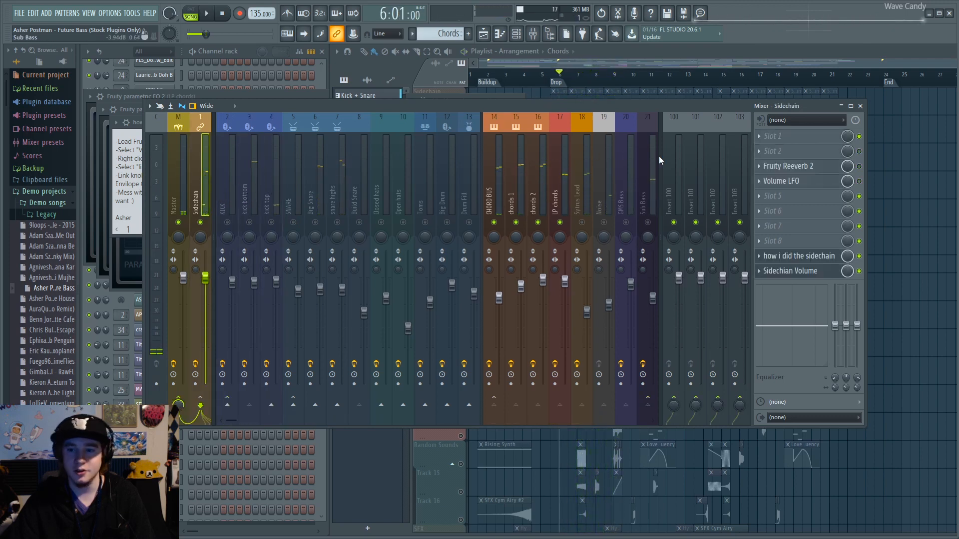
Step: Play the buildup from bar 2, and open the settings of the CHORD BUS Love Philter cutoff frequency automation clip
{"action": "left_click", "coordinate": [595, 62]}
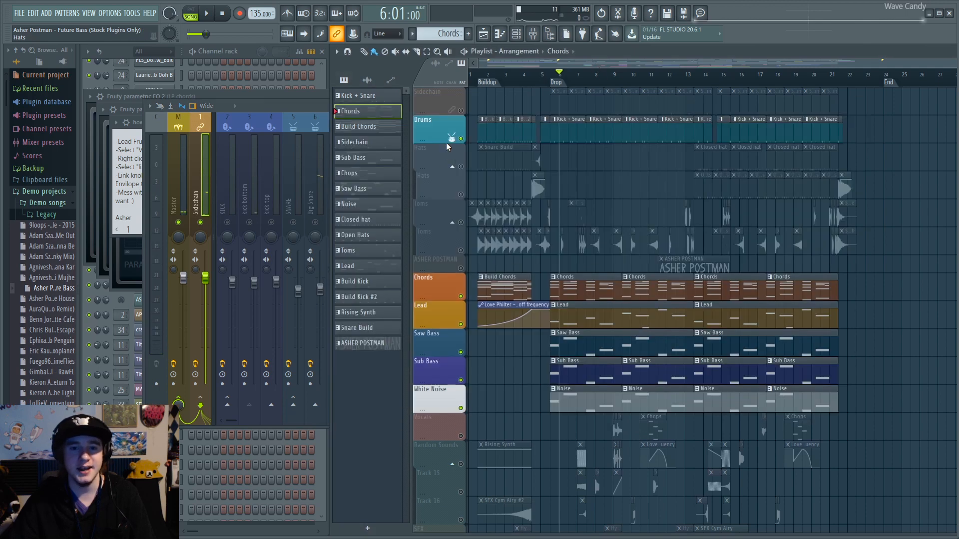
{"action": "left_click", "coordinate": [484, 75]}
{"action": "key", "text": "space"}
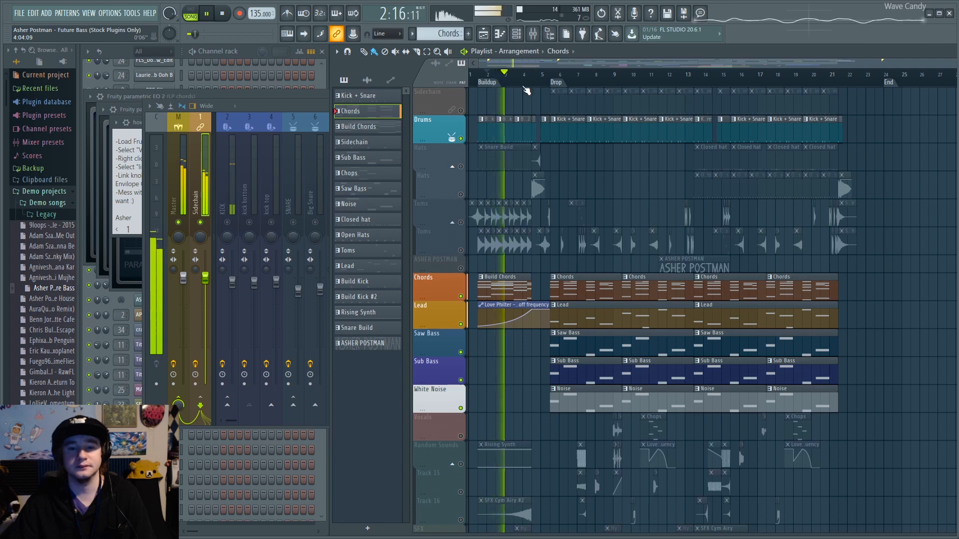
{"action": "key", "text": "space"}
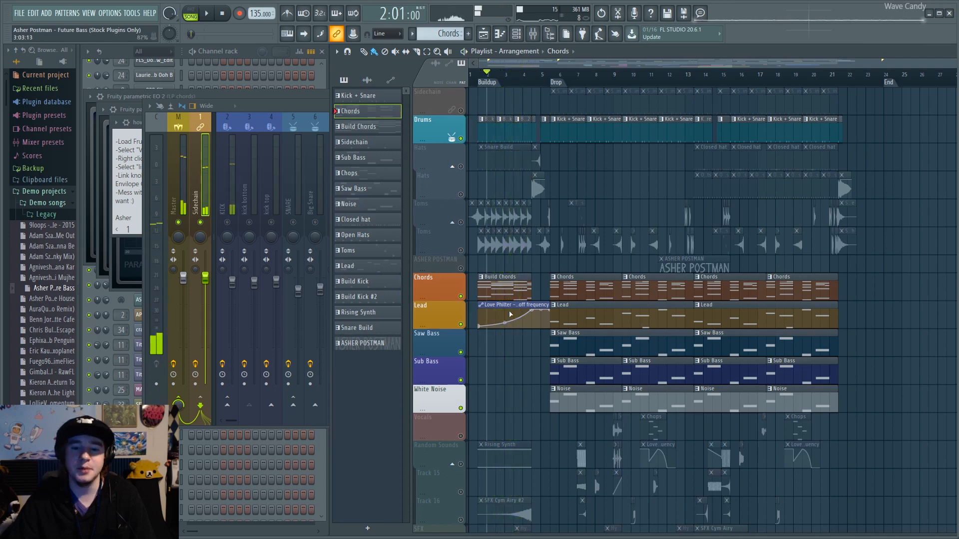
{"action": "double_click", "coordinate": [509, 306]}
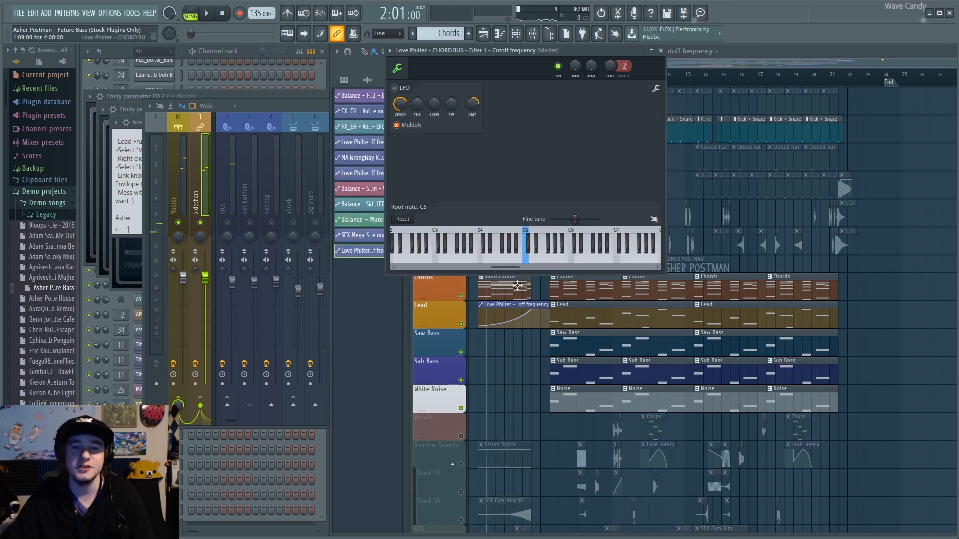
Step: Open Fruity Love Philter on CHORD BUS, and watch its cutoff automation while playing from just before the buildup marker
{"action": "left_click", "coordinate": [269, 106]}
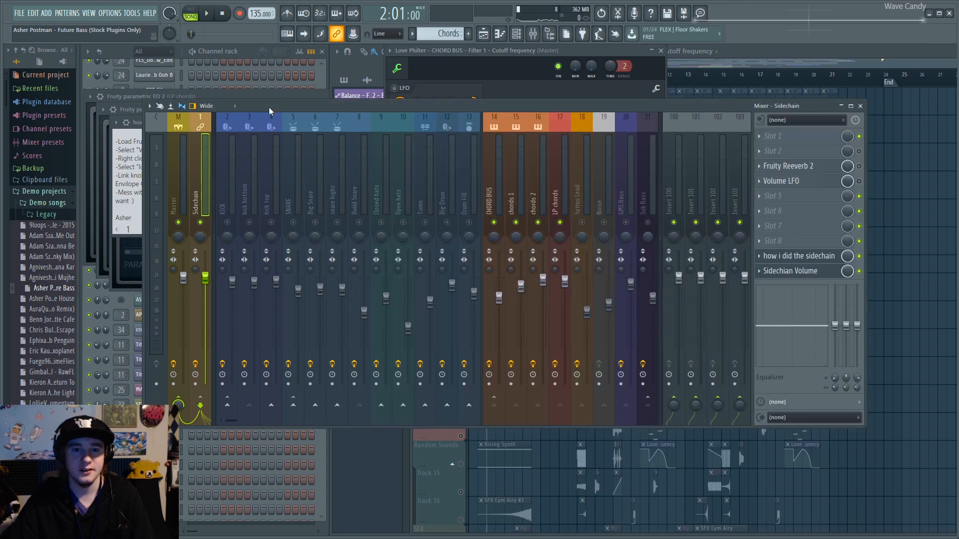
{"action": "left_click", "coordinate": [757, 64]}
{"action": "left_click", "coordinate": [479, 76]}
{"action": "left_click", "coordinate": [310, 107]}
{"action": "left_click", "coordinate": [494, 185]}
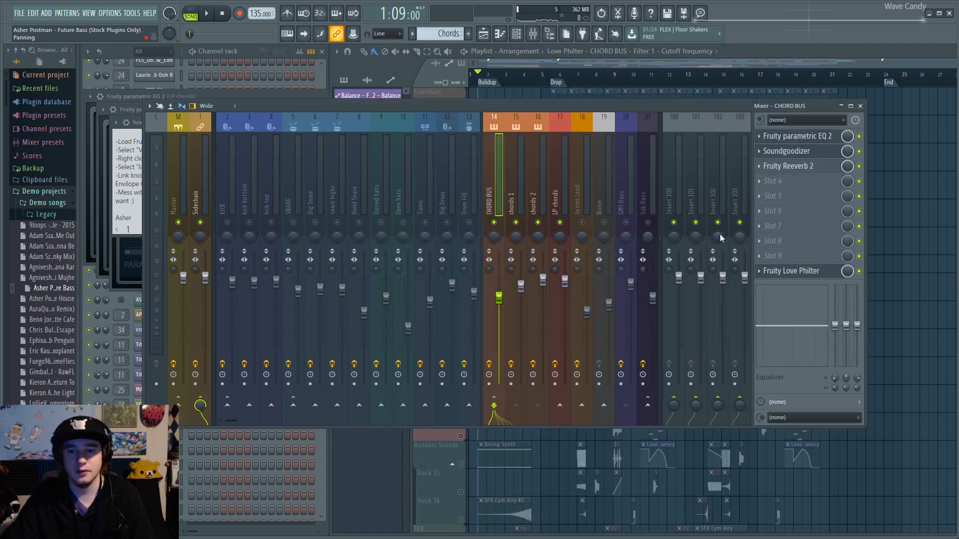
{"action": "left_click", "coordinate": [794, 270]}
{"action": "key", "text": "space"}
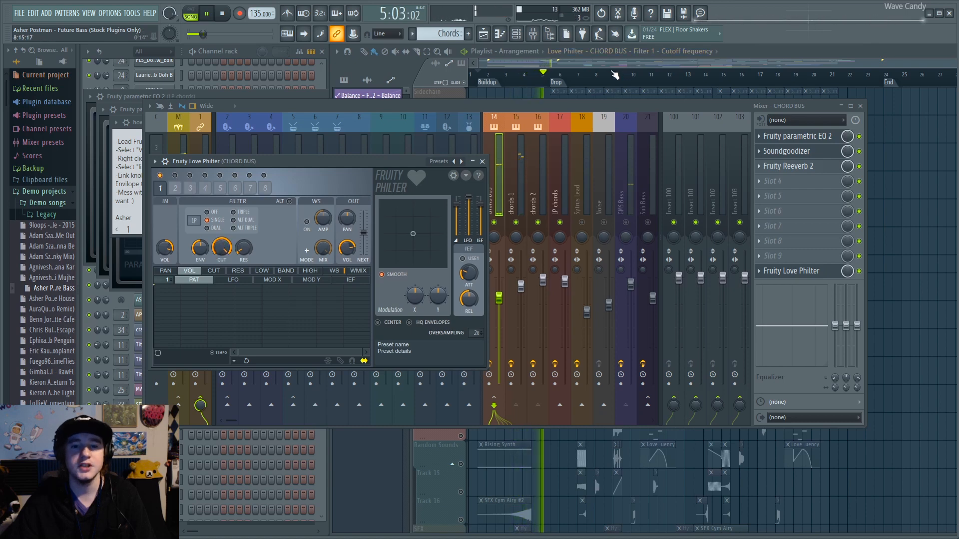
{"action": "left_click", "coordinate": [601, 64]}
{"action": "key", "text": "space"}
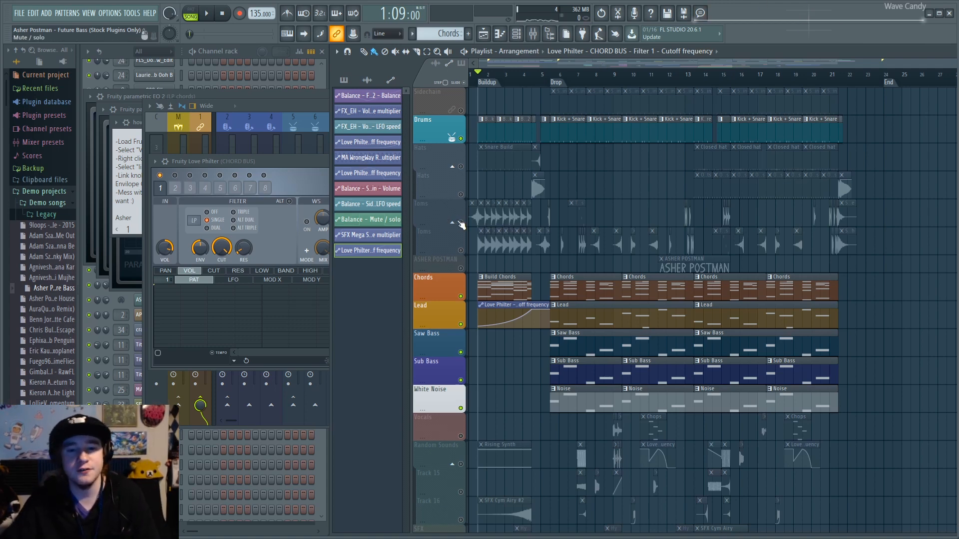
Step: Place the playhead at bar 7, and review the CHORD BUS and Sidechain tracks in the mixer
{"action": "left_click", "coordinate": [587, 78]}
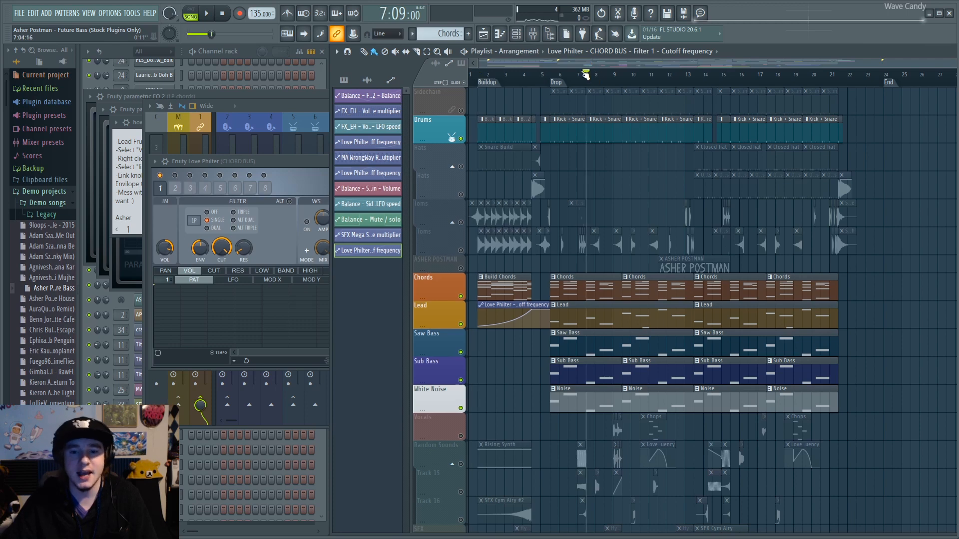
{"action": "left_click", "coordinate": [283, 96]}
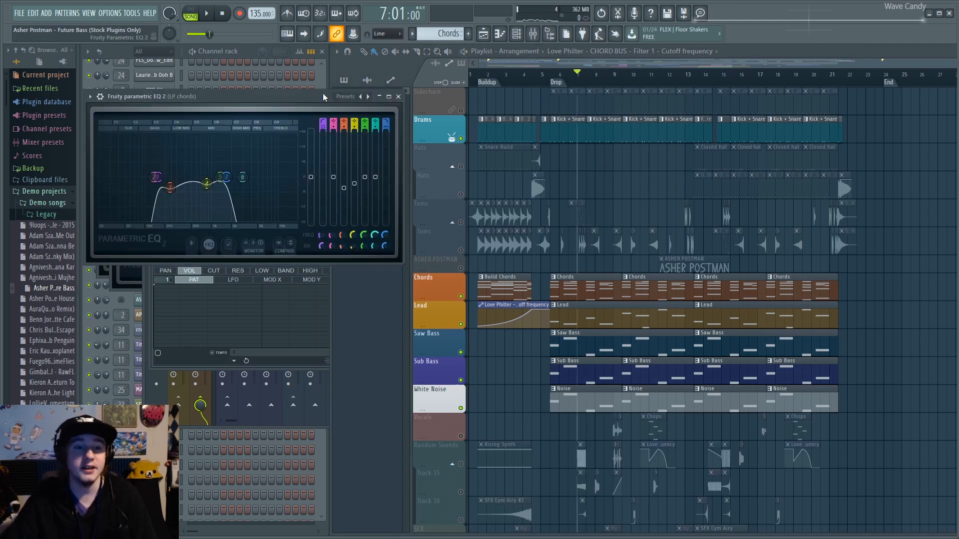
{"action": "left_click", "coordinate": [533, 37]}
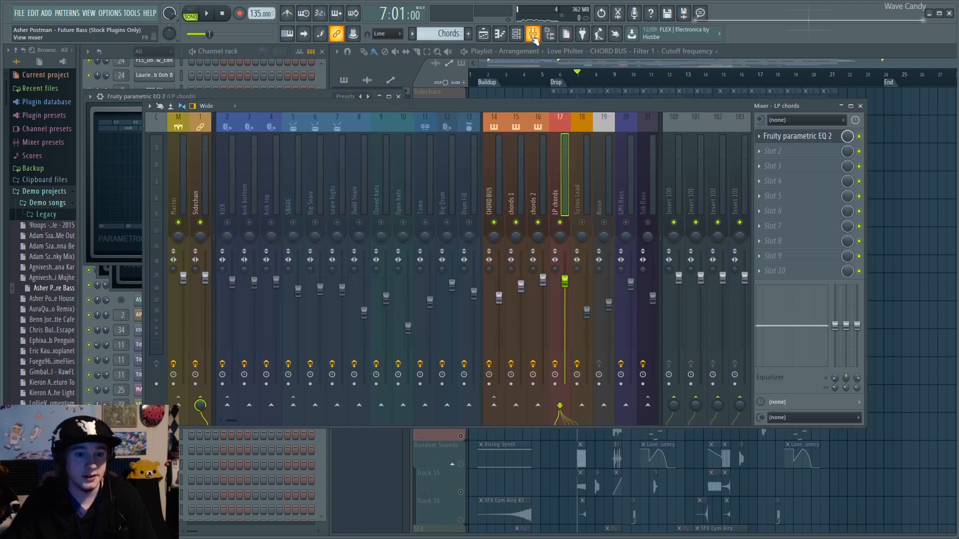
{"action": "left_click", "coordinate": [501, 188]}
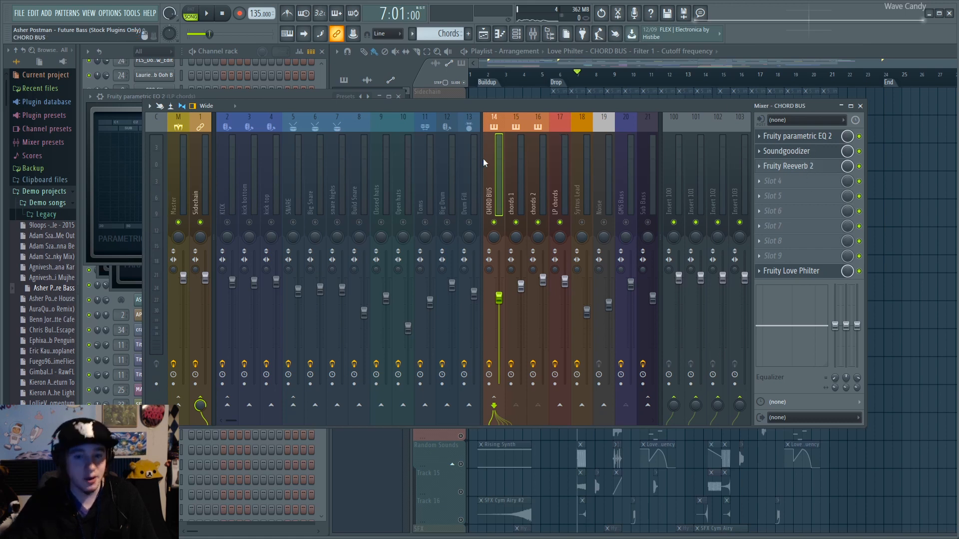
{"action": "left_click", "coordinate": [202, 174]}
Step: Examine the Fruity parametric EQ 2 and Wave Candy settings on the Master track
{"action": "left_click", "coordinate": [182, 179]}
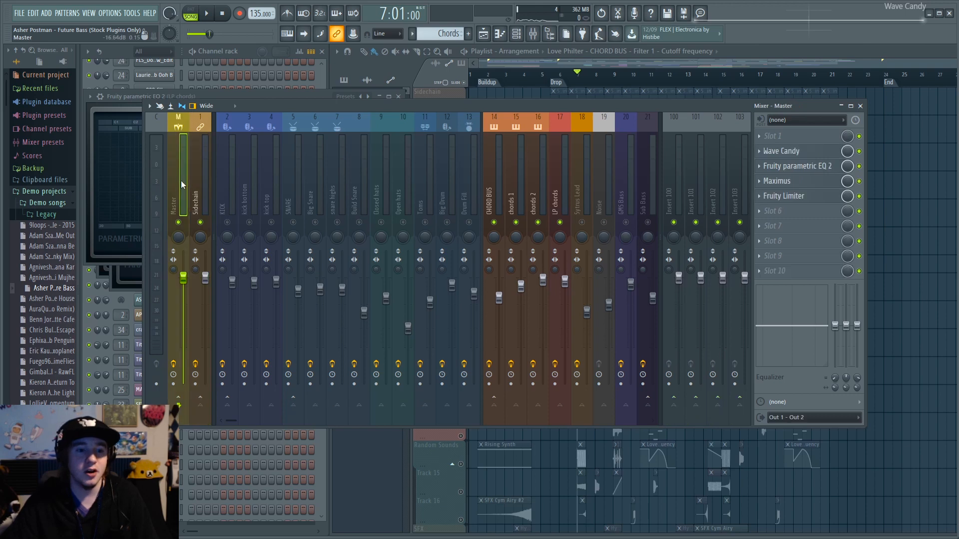
{"action": "left_click", "coordinate": [794, 168]}
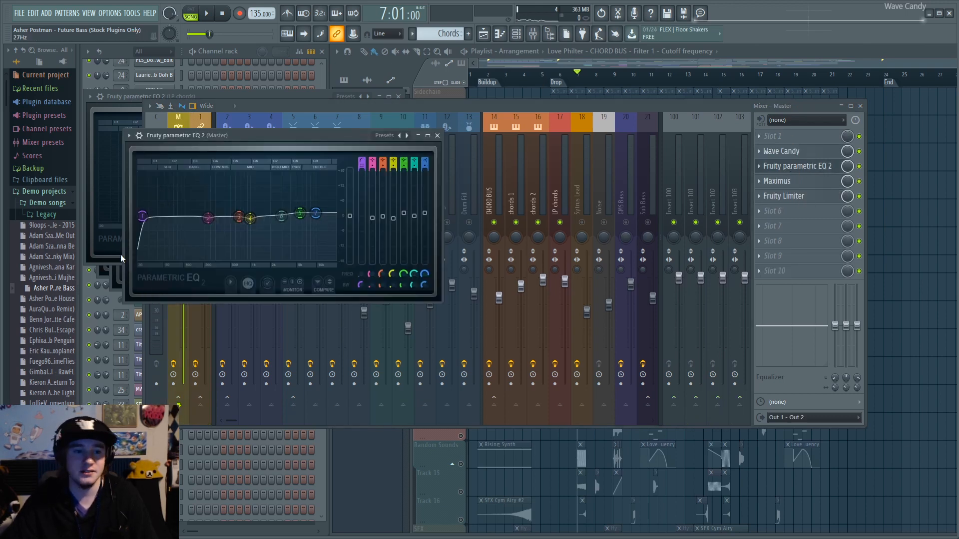
{"action": "left_click", "coordinate": [775, 152]}
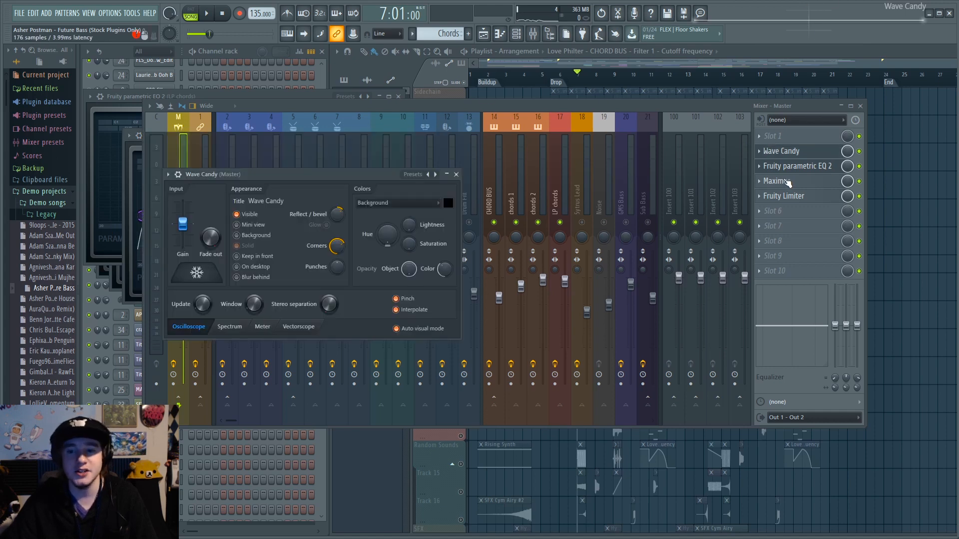
Step: Open Maximus on the Master track, move it clear, and examine its Low, Mid and High band curves
{"action": "left_click", "coordinate": [776, 181]}
{"action": "left_click_drag", "start_coordinate": [316, 149], "coordinate": [565, 127]}
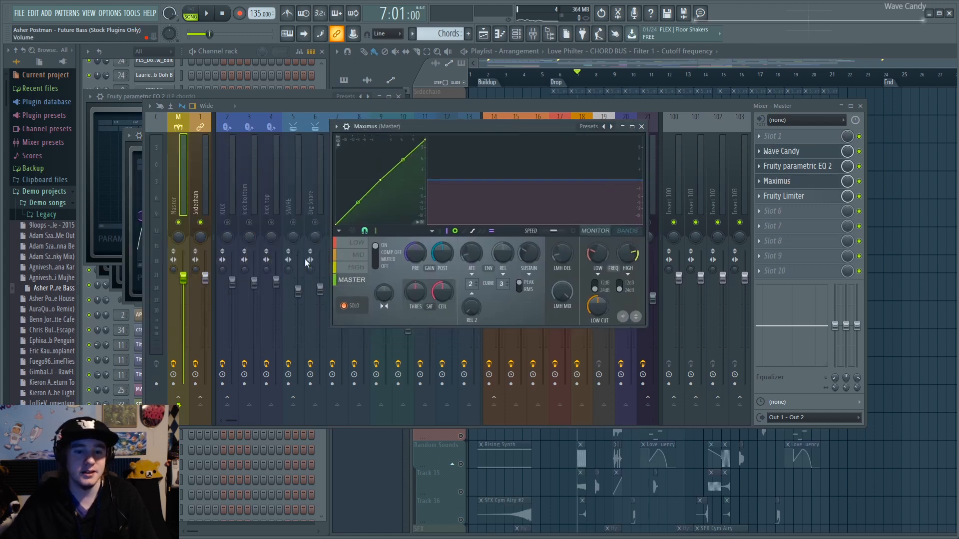
{"action": "left_click", "coordinate": [355, 242]}
{"action": "left_click", "coordinate": [354, 255]}
{"action": "left_click", "coordinate": [355, 267]}
{"action": "left_click", "coordinate": [349, 246]}
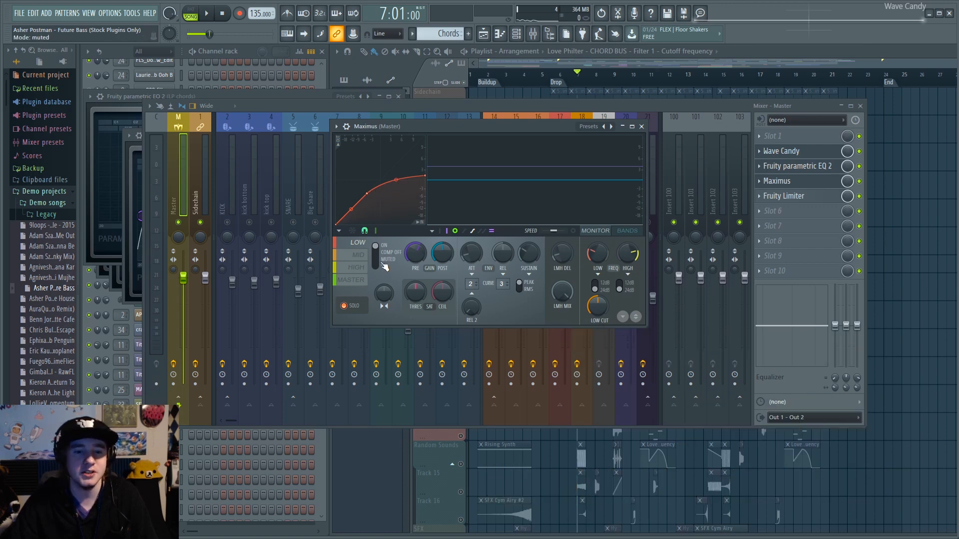
Step: Play from bar 7 with all mixer tracks unmuted, and examine the Low band compression in the Master track's Maximus
{"action": "key", "text": "space"}
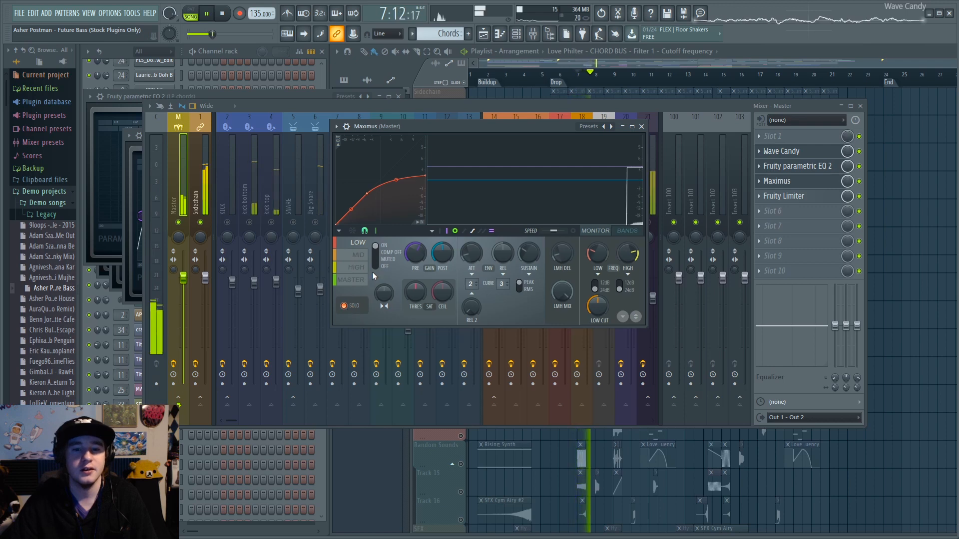
{"action": "key", "text": "Escape"}
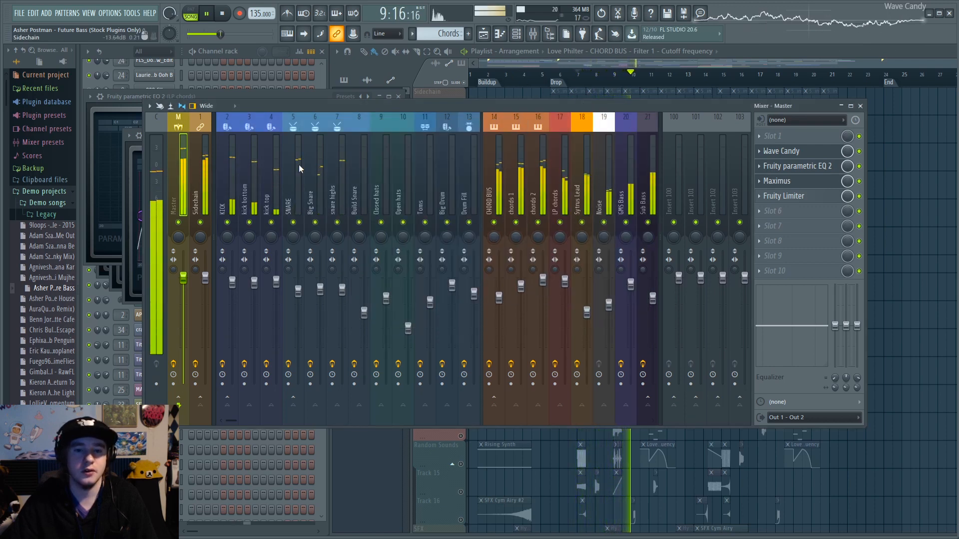
{"action": "left_click", "coordinate": [807, 181]}
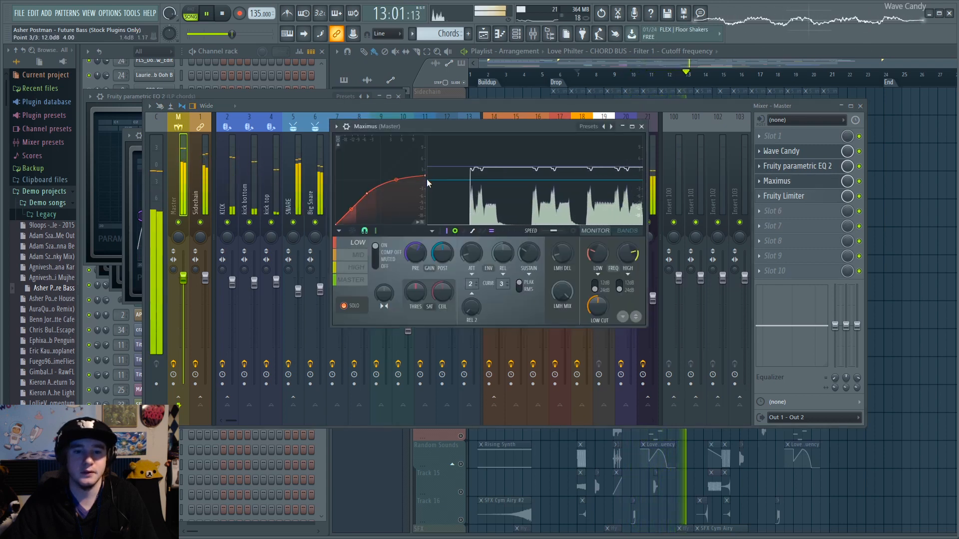
Step: Play from bar 7 to examine the Mid band compression in the Master track's Maximus, and return to the Low band
{"action": "key", "text": "space"}
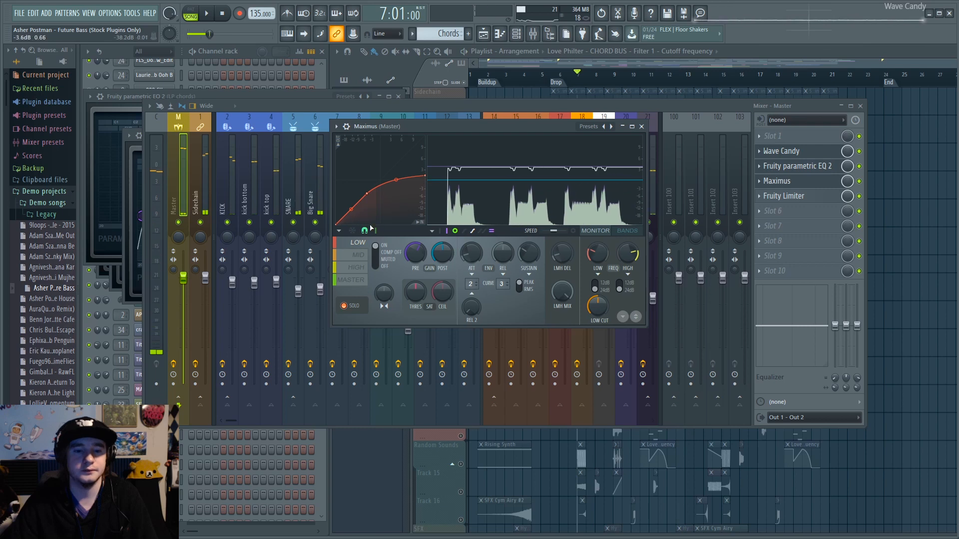
{"action": "left_click", "coordinate": [358, 257]}
{"action": "key", "text": "space"}
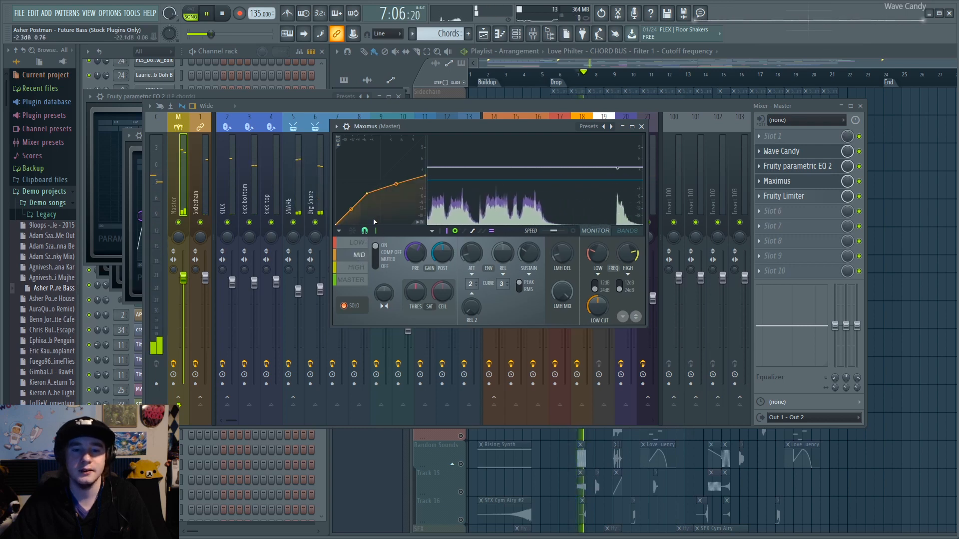
{"action": "key", "text": "space"}
{"action": "left_click", "coordinate": [354, 243]}
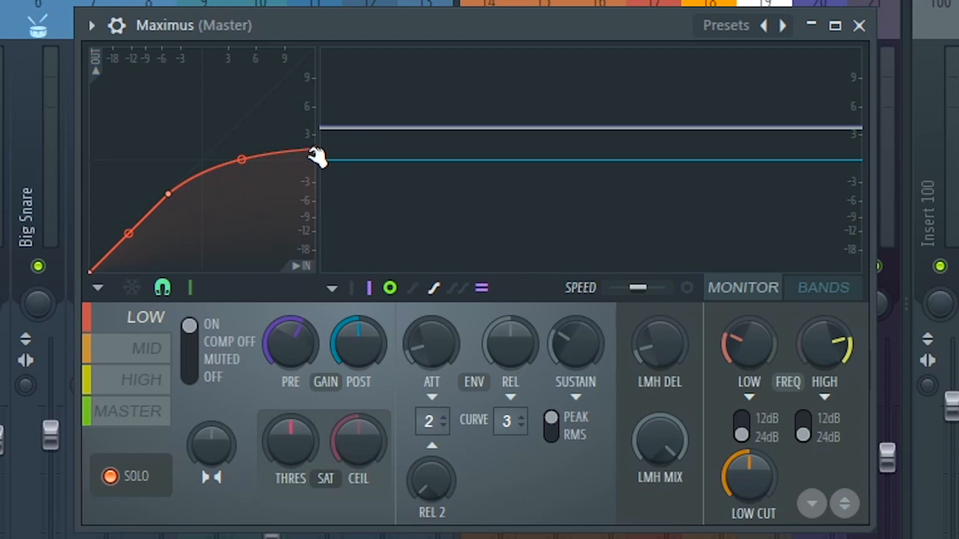
Step: Try rounding the upper segment of the Mid band's compression curve in Maximus, and reset it to a straight line
{"action": "left_click", "coordinate": [146, 350]}
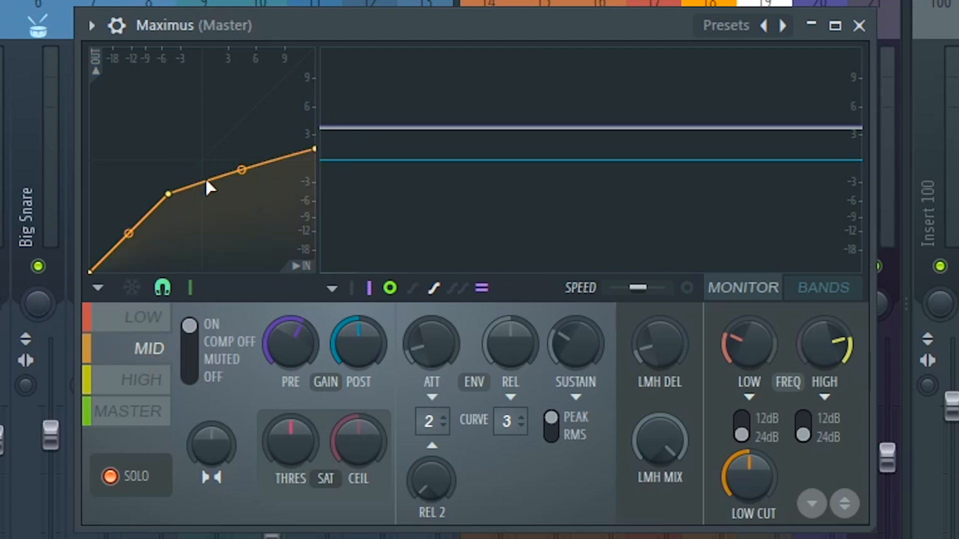
{"action": "left_click_drag", "start_coordinate": [242, 170], "coordinate": [242, 161]}
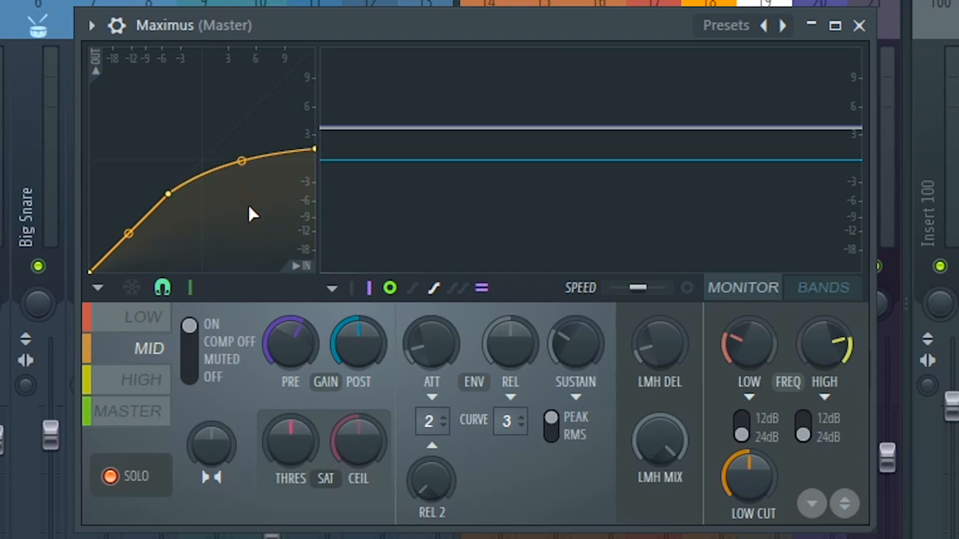
{"action": "right_click", "coordinate": [251, 163]}
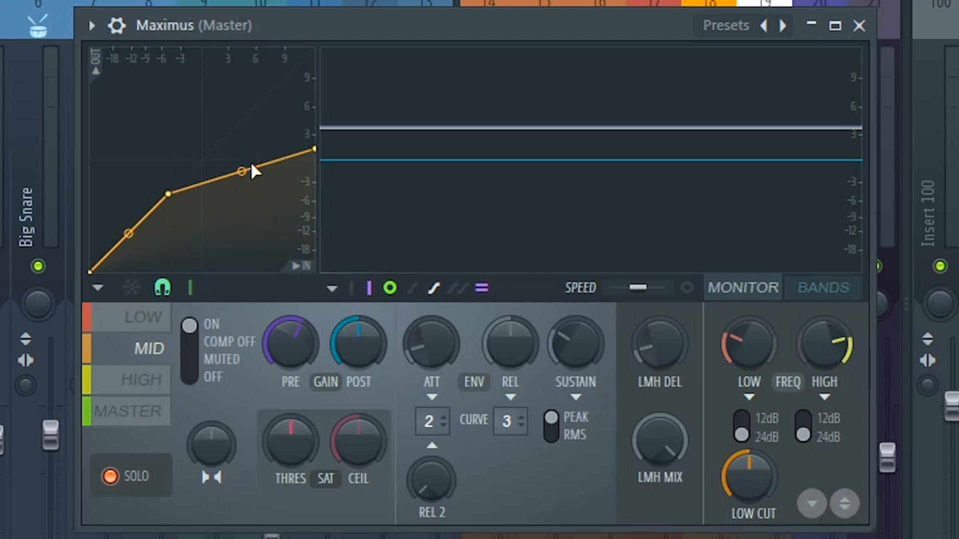
Step: Compare the compression curves and gain settings of Maximus's High, Mid and Low bands, and check the Master band
{"action": "left_click", "coordinate": [150, 380]}
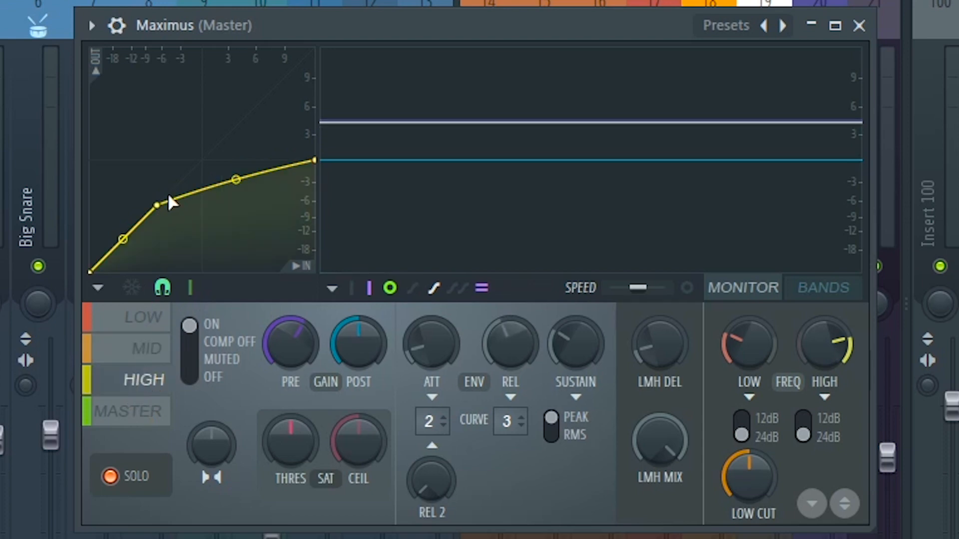
{"action": "left_click", "coordinate": [150, 352]}
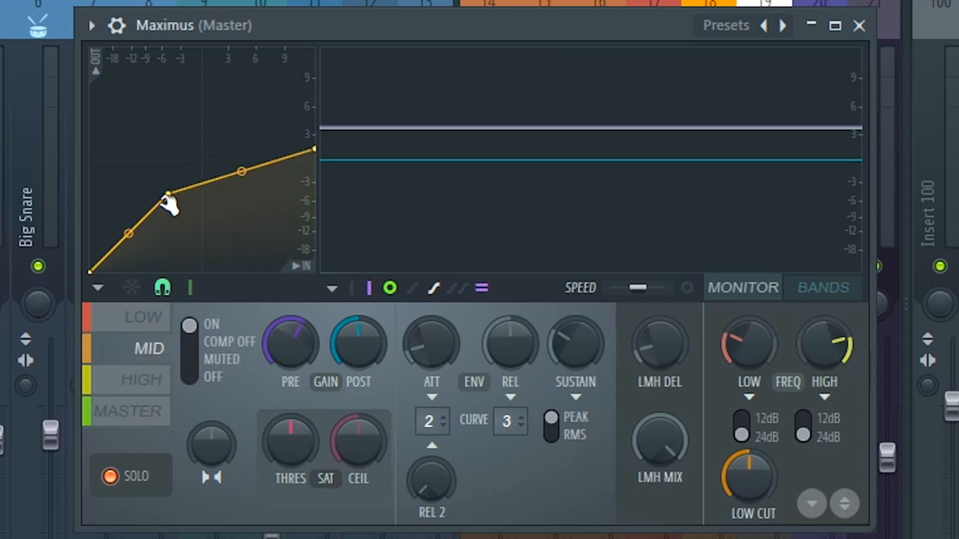
{"action": "left_click", "coordinate": [145, 320]}
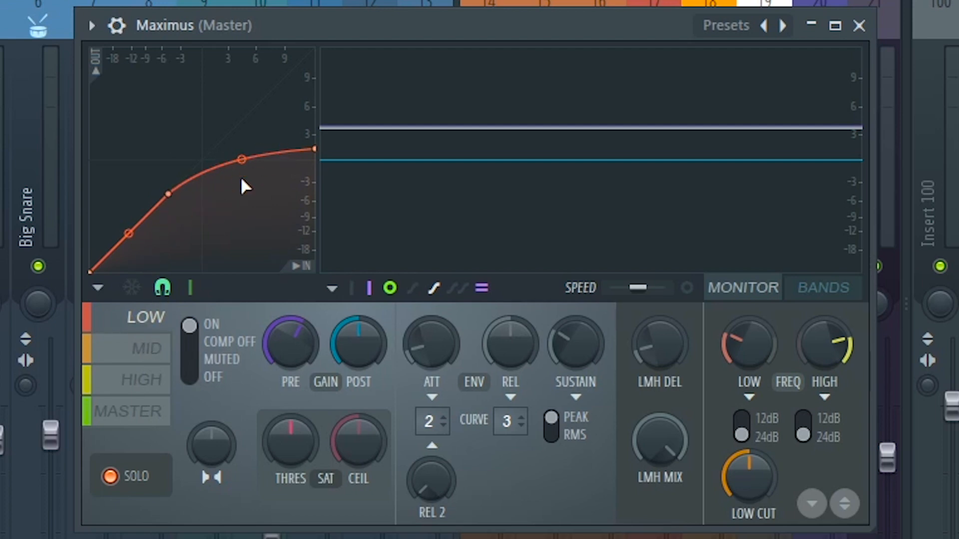
{"action": "left_click", "coordinate": [145, 356]}
{"action": "left_click", "coordinate": [145, 386]}
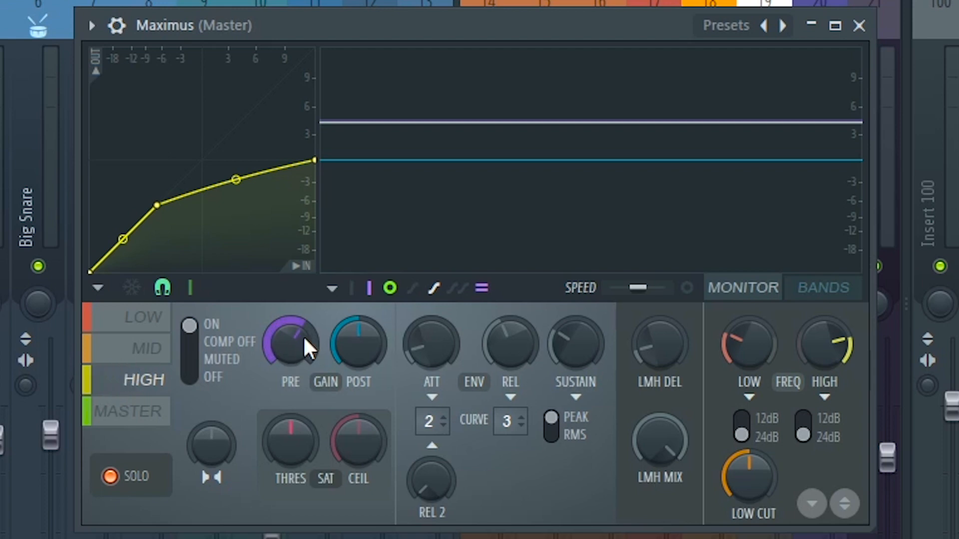
{"action": "left_click", "coordinate": [150, 355]}
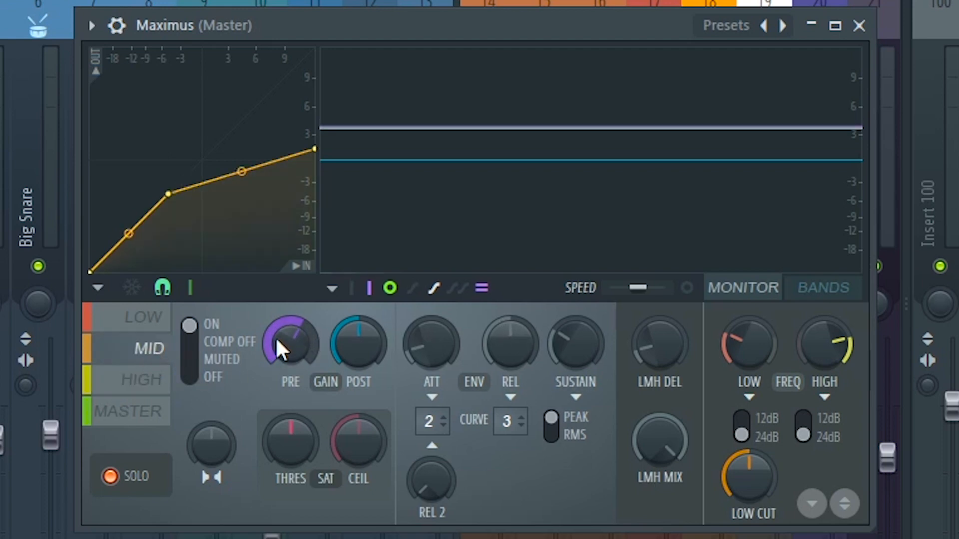
{"action": "left_click", "coordinate": [138, 320]}
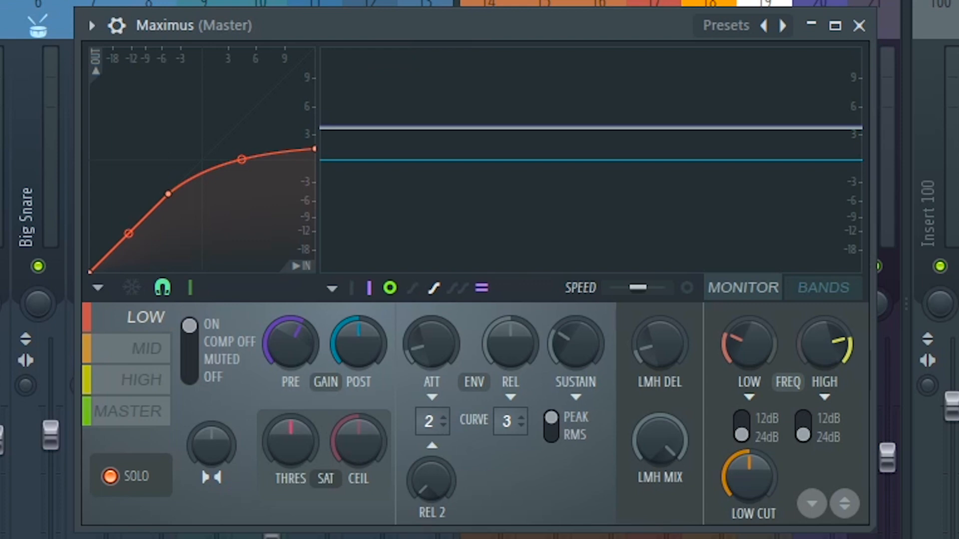
{"action": "left_click", "coordinate": [126, 415]}
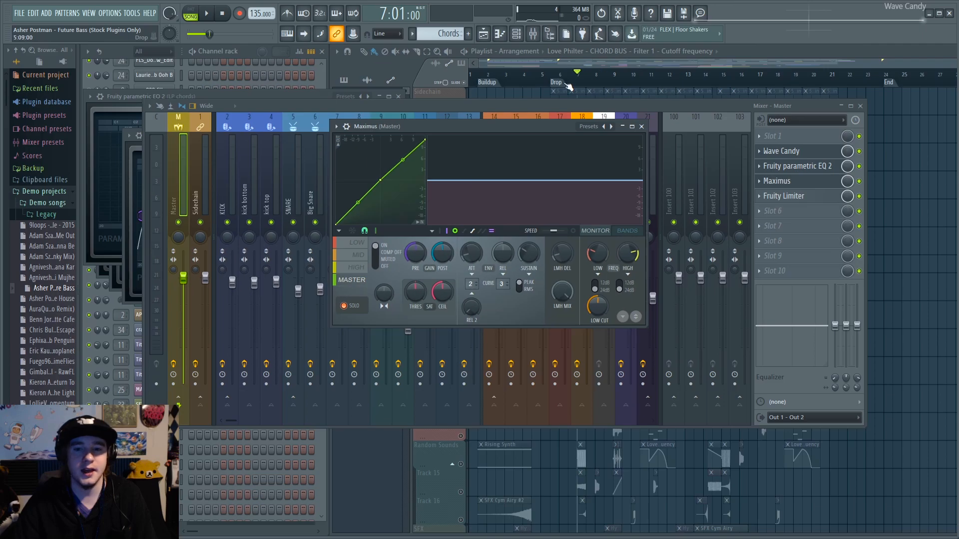
Step: Place the playhead at the Drop marker and solo the Drums track in the playlist
{"action": "left_click", "coordinate": [580, 67]}
{"action": "left_click", "coordinate": [551, 75]}
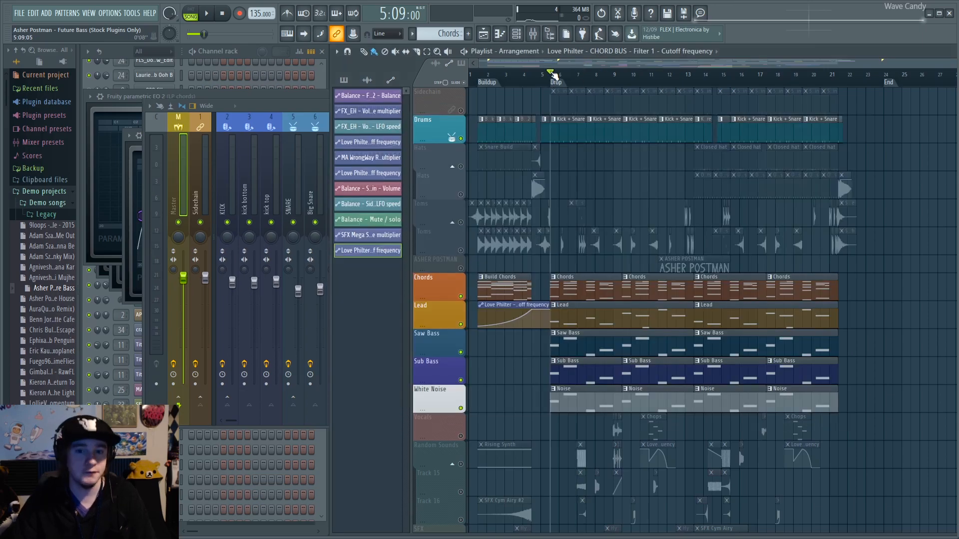
{"action": "right_click", "coordinate": [460, 139]}
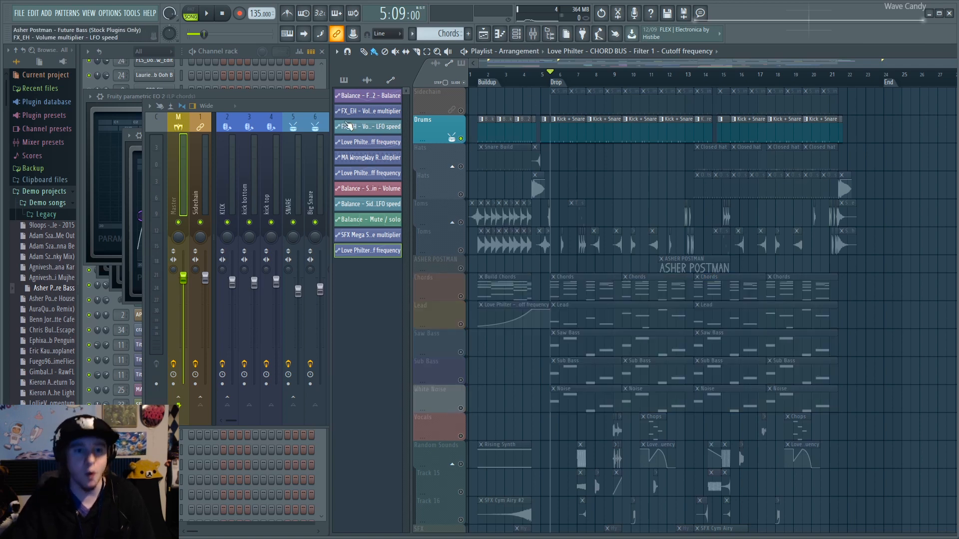
Step: Look at Maximus on the Master mixer track again, close it, and return to the playlist
{"action": "left_click", "coordinate": [294, 108]}
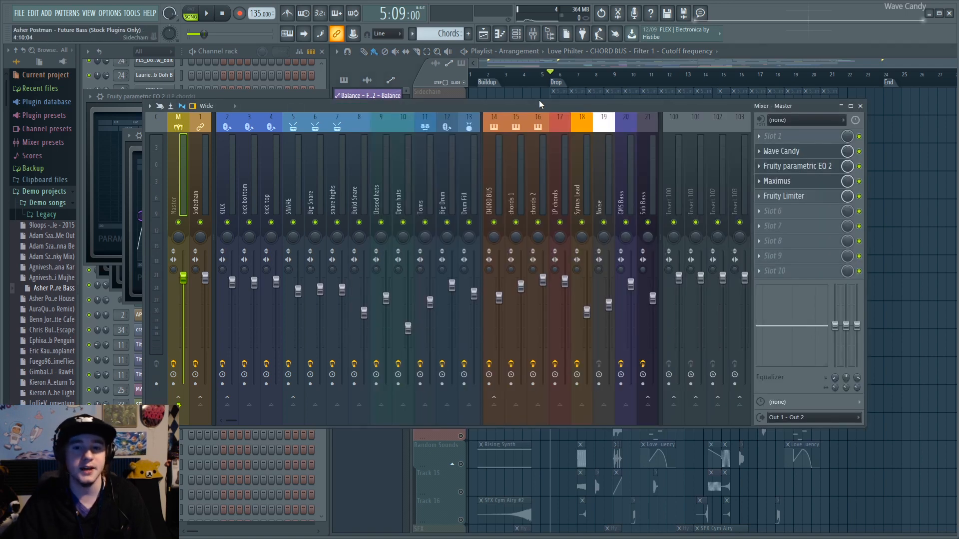
{"action": "left_click", "coordinate": [799, 181]}
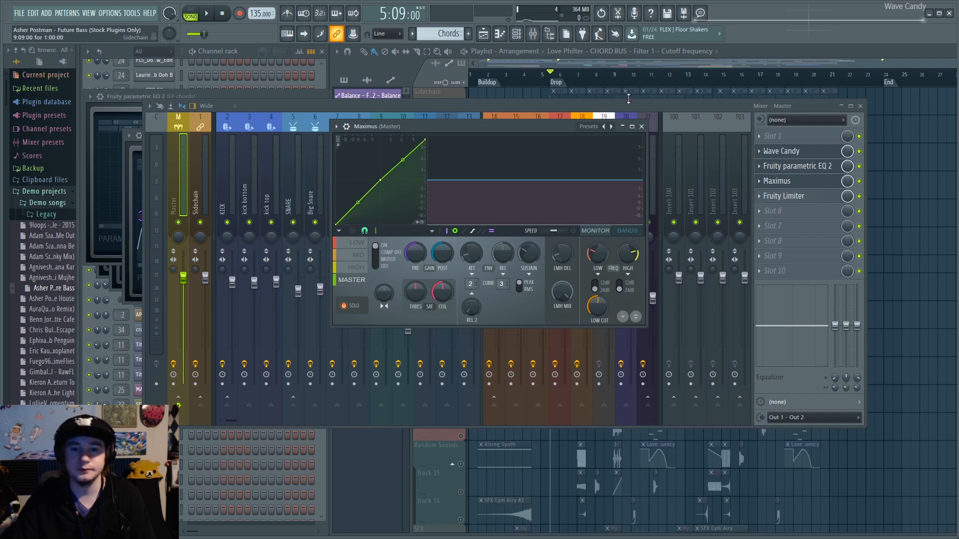
{"action": "left_click", "coordinate": [641, 126]}
{"action": "left_click", "coordinate": [501, 61]}
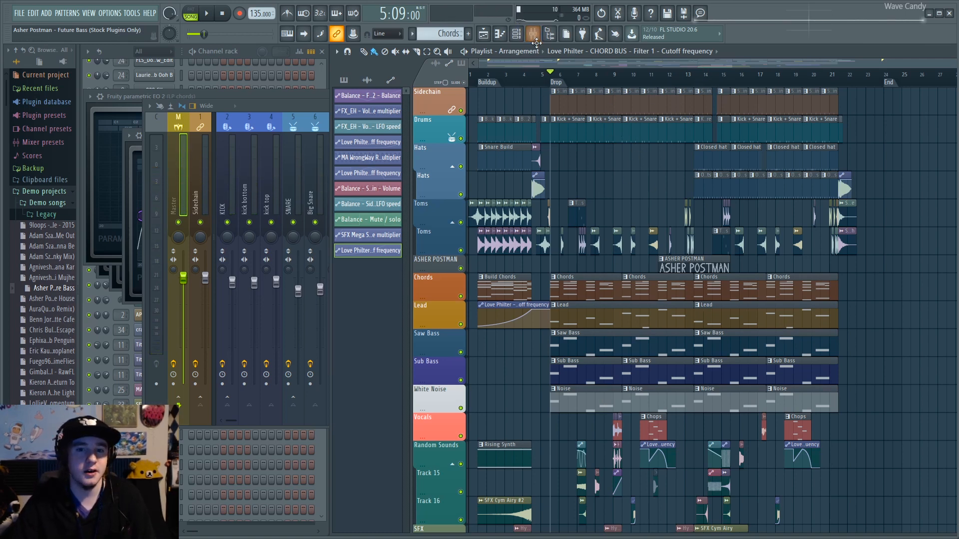
Step: Solo the Vocals track, unmute Random Sounds alongside it, and play the vocal chops from bar 10
{"action": "scroll", "coordinate": [559, 284], "scroll_direction": "down", "scroll_amount": 4}
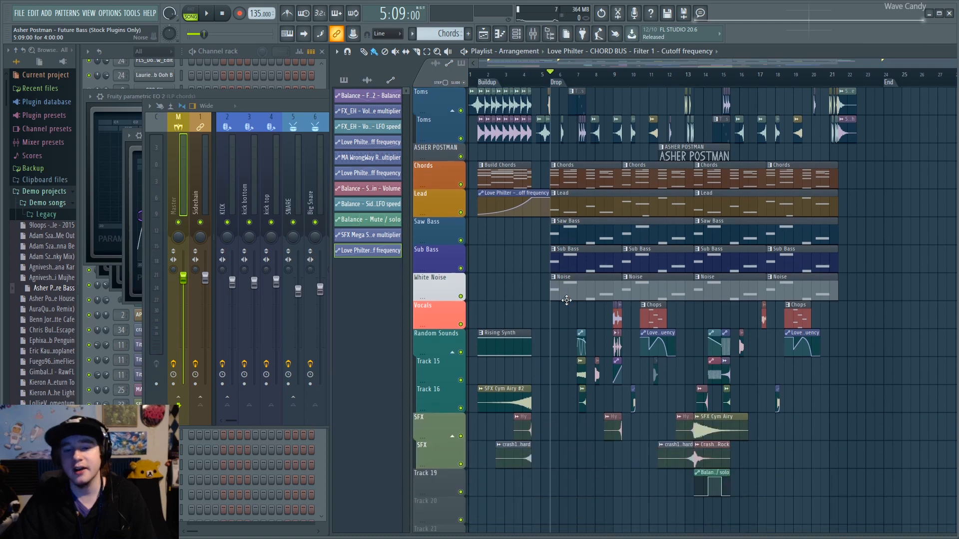
{"action": "right_click", "coordinate": [461, 325]}
{"action": "left_click", "coordinate": [642, 74]}
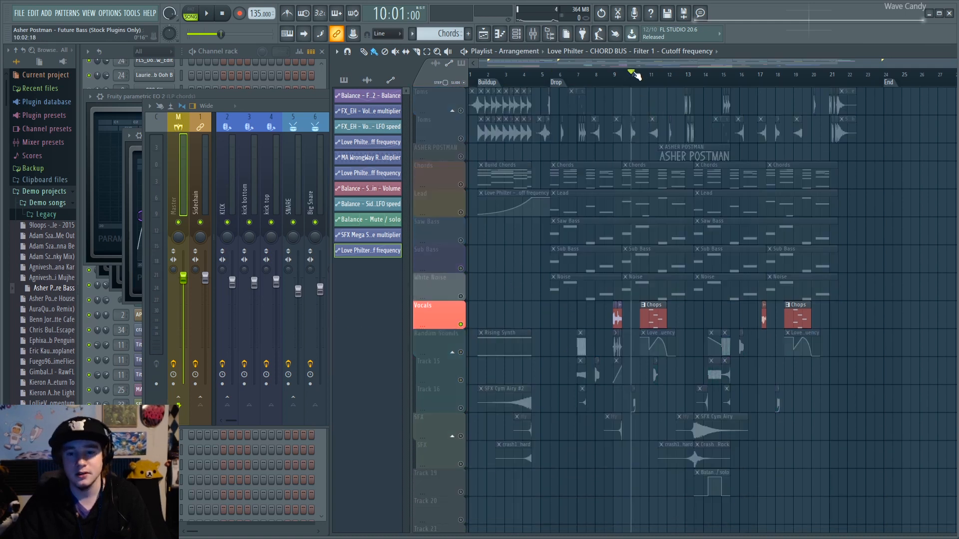
{"action": "left_click", "coordinate": [460, 352], "text": "ctrl"}
{"action": "key", "text": "space"}
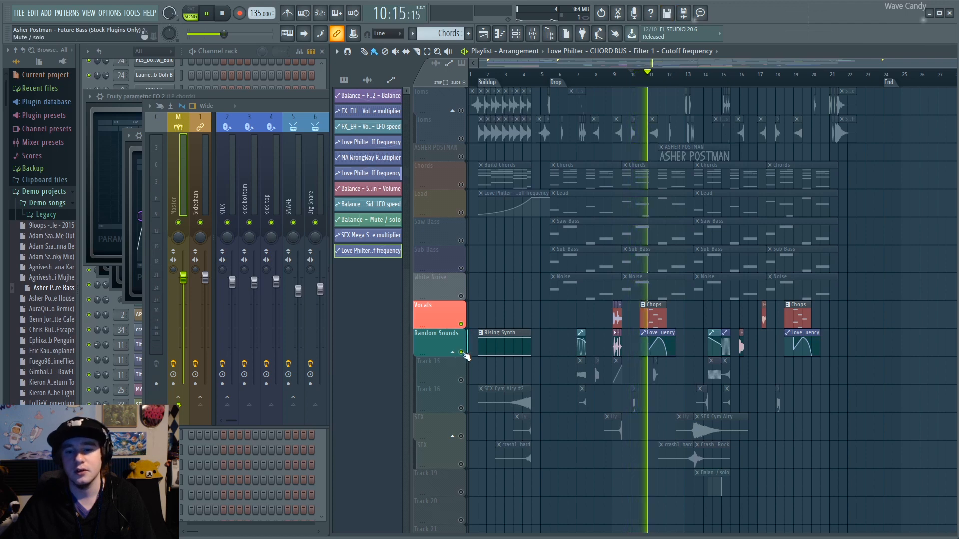
{"action": "key", "text": "space"}
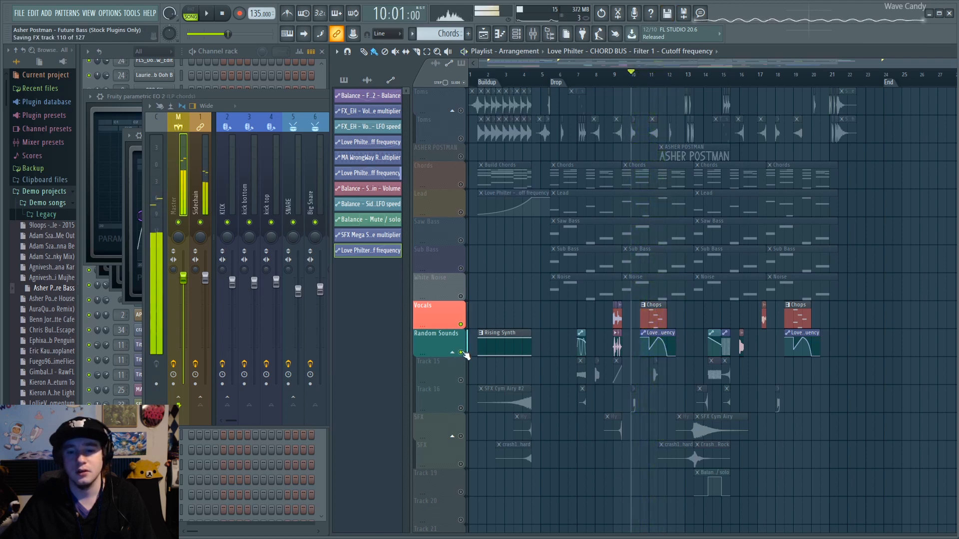
Step: Play the vocal chops from bar 10 with Random Sounds muted for comparison, and unmute Random Sounds
{"action": "left_click", "coordinate": [462, 352]}
{"action": "key", "text": "space"}
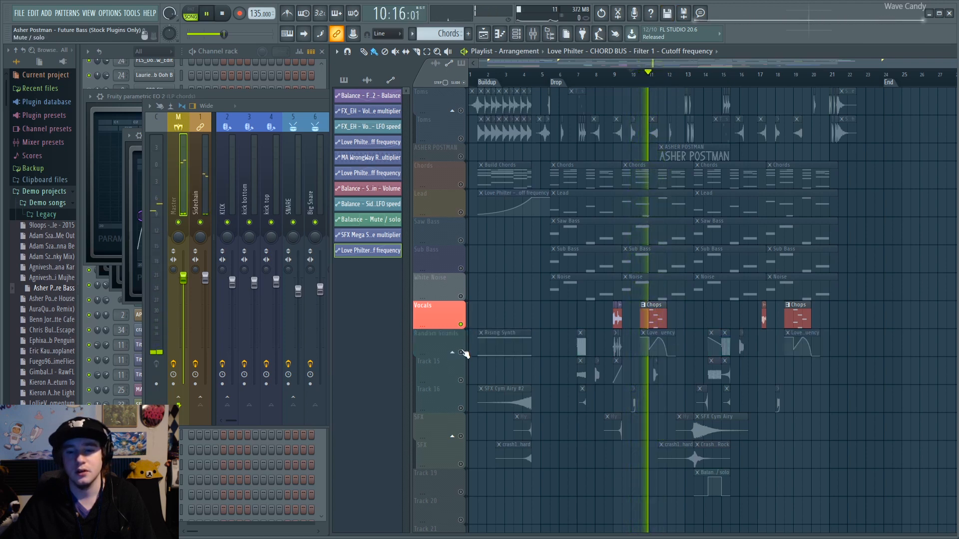
{"action": "key", "text": "space"}
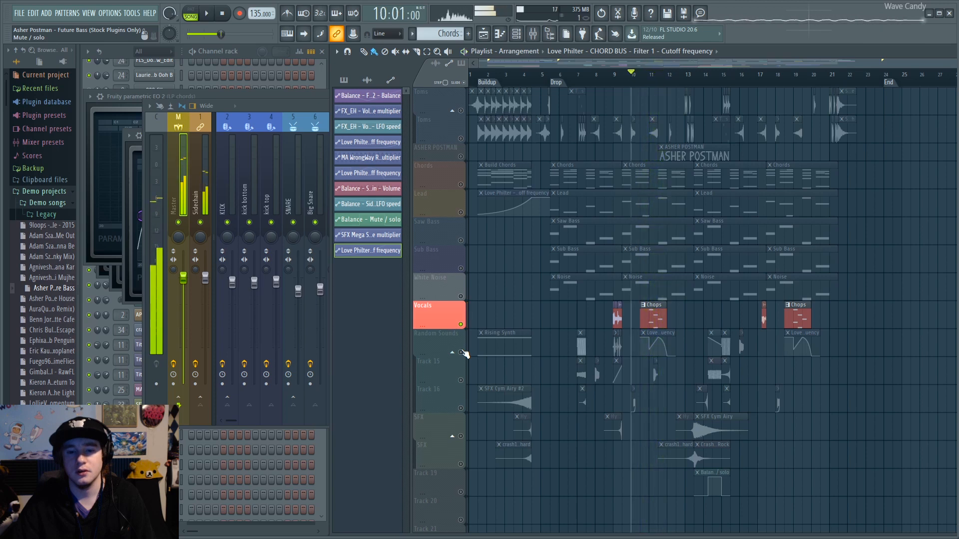
{"action": "left_click", "coordinate": [462, 352]}
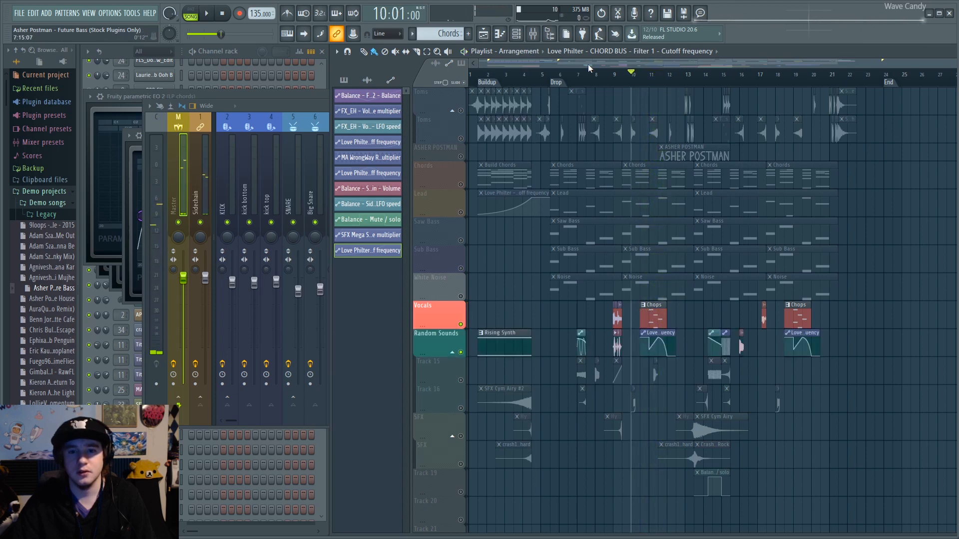
Step: Play the vocal clips at bar 9 from within bar 8, and mute Random Sounds to hear Vocals alone
{"action": "left_click", "coordinate": [605, 75]}
{"action": "key", "text": "space"}
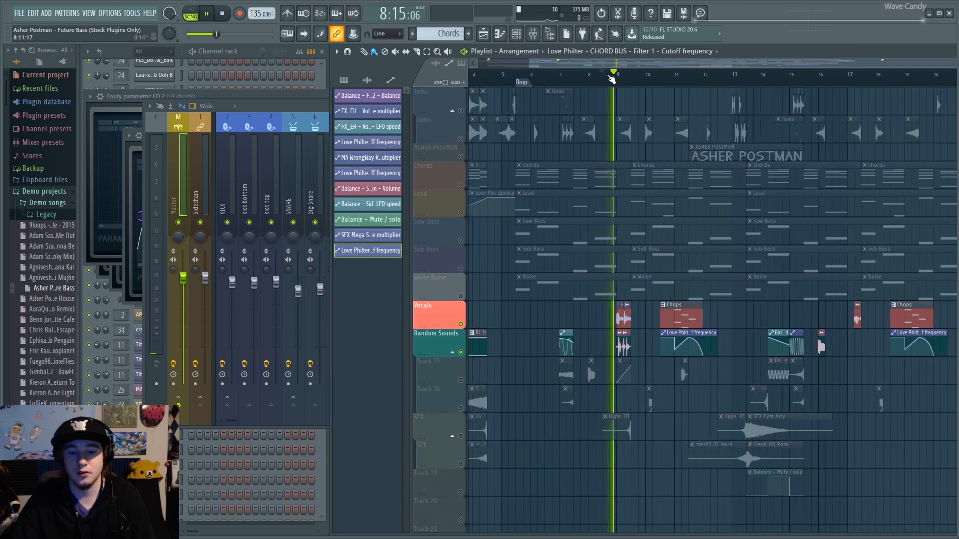
{"action": "scroll", "coordinate": [644, 124], "scroll_direction": "up", "scroll_amount": 3}
{"action": "key", "text": "space"}
{"action": "key", "text": "space"}
{"action": "left_click", "coordinate": [462, 352]}
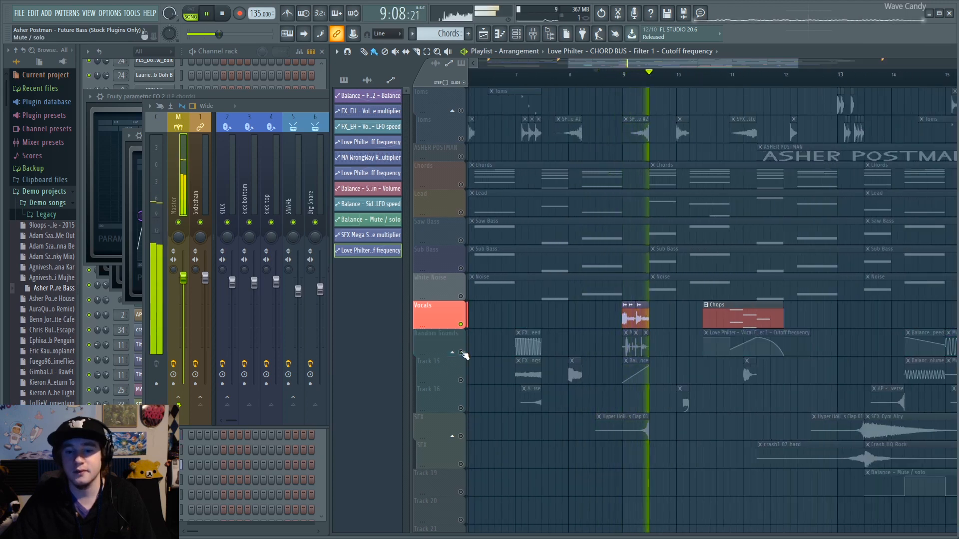
{"action": "key", "text": "space"}
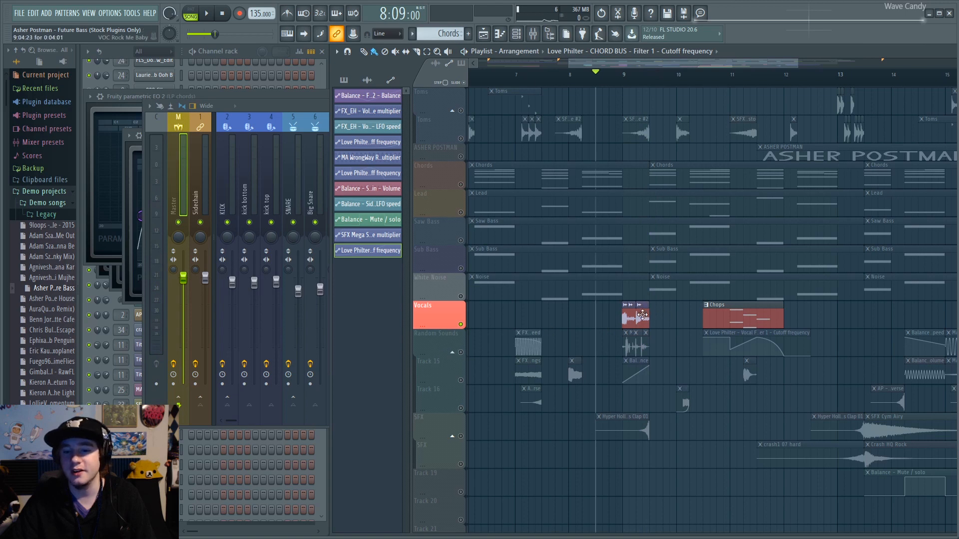
Step: Play Random Sounds from bar 8 with Vocals muted, and leave both the Vocals and Random Sounds tracks unmuted
{"action": "left_click", "coordinate": [461, 352]}
{"action": "key", "text": "space"}
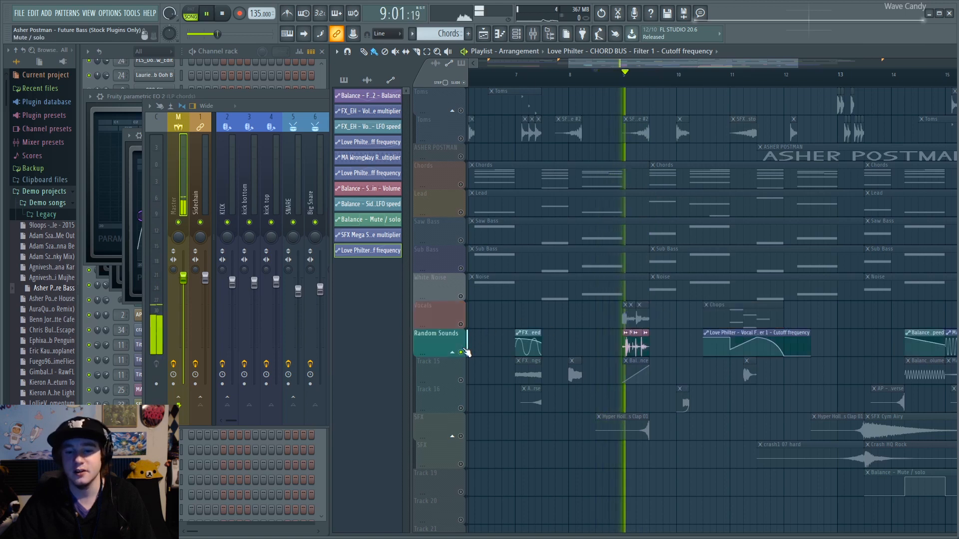
{"action": "key", "text": "space"}
{"action": "left_click", "coordinate": [462, 352]}
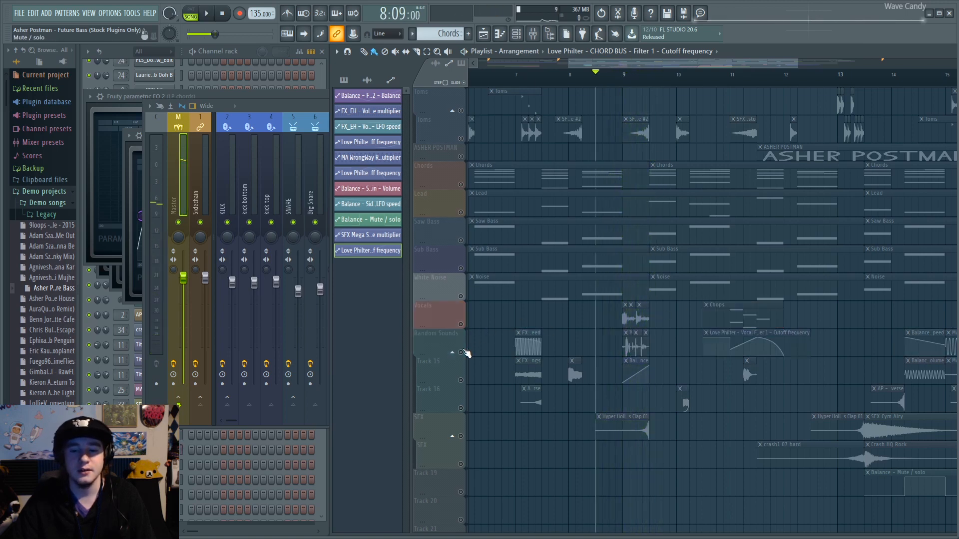
{"action": "left_click", "coordinate": [461, 324]}
{"action": "left_click", "coordinate": [462, 352]}
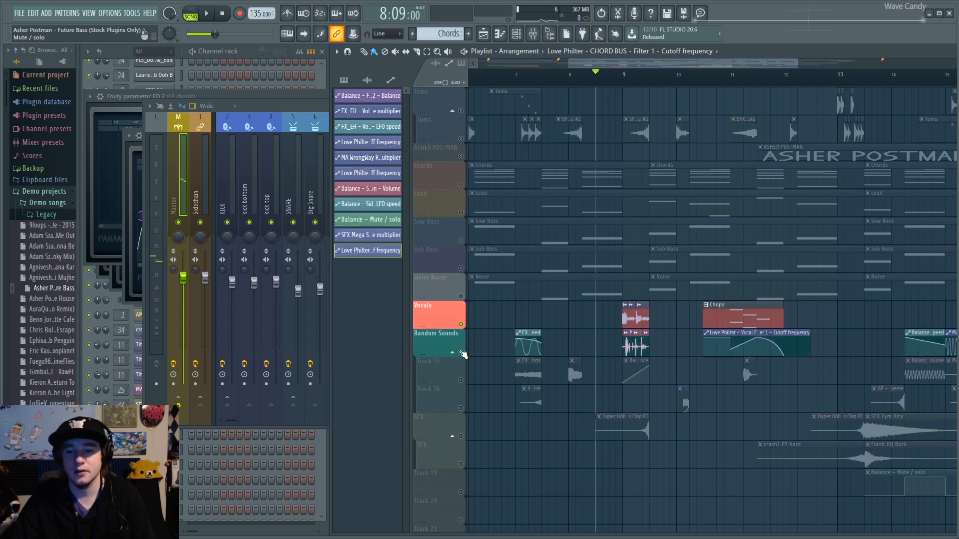
Step: Open the mixer track of the VOC Rock Me Baby clip, inspect its Fruity WaveShaper, and play the vocal from bar 8
{"action": "double_click", "coordinate": [639, 313]}
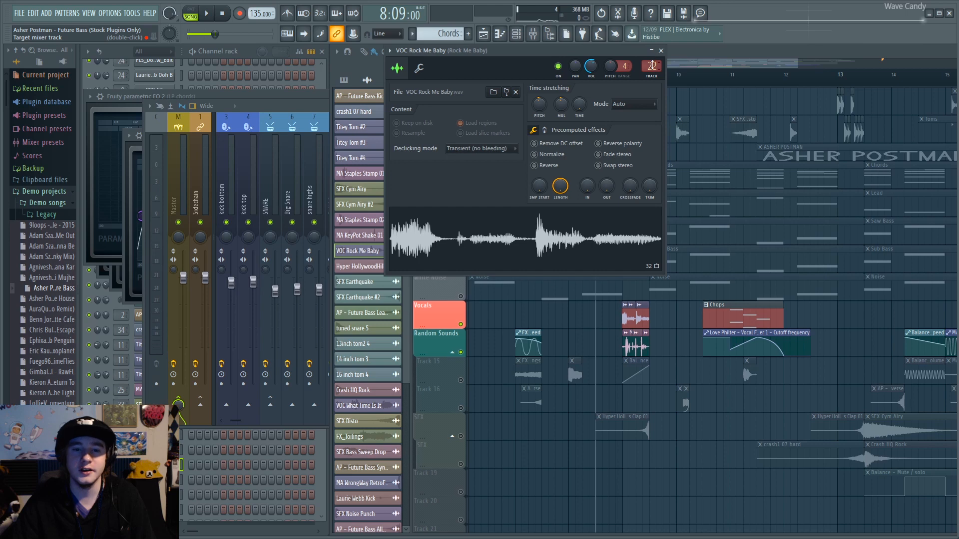
{"action": "left_click", "coordinate": [652, 66]}
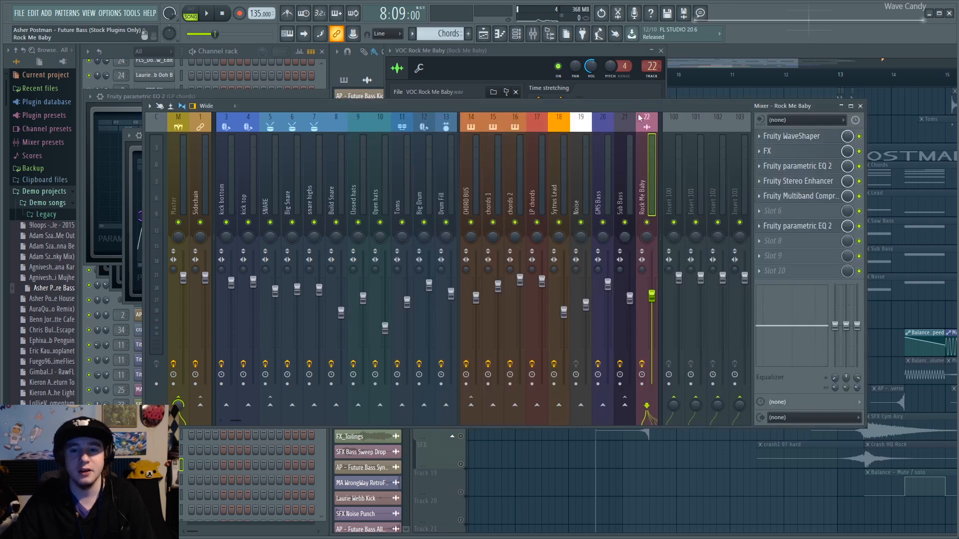
{"action": "left_click", "coordinate": [810, 139]}
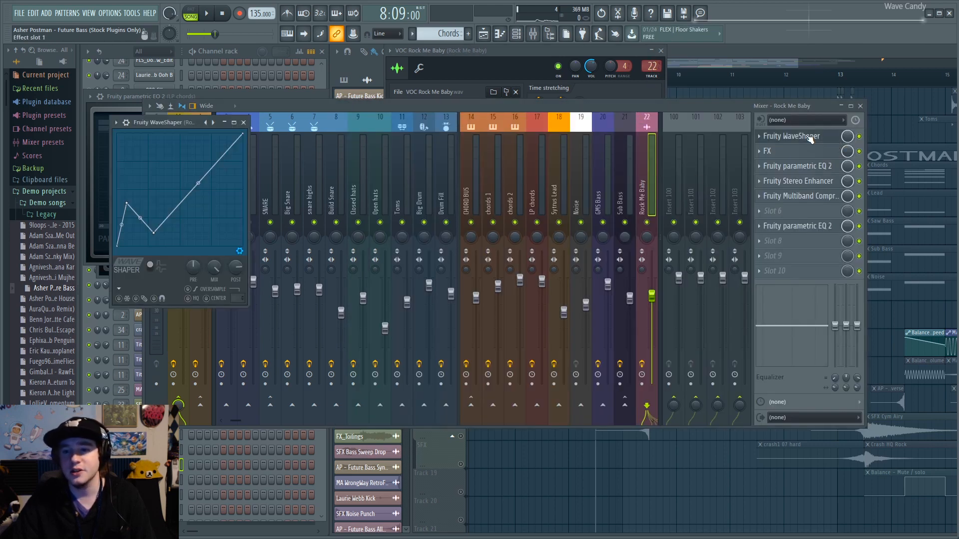
{"action": "left_click", "coordinate": [849, 139]}
{"action": "key", "text": "space"}
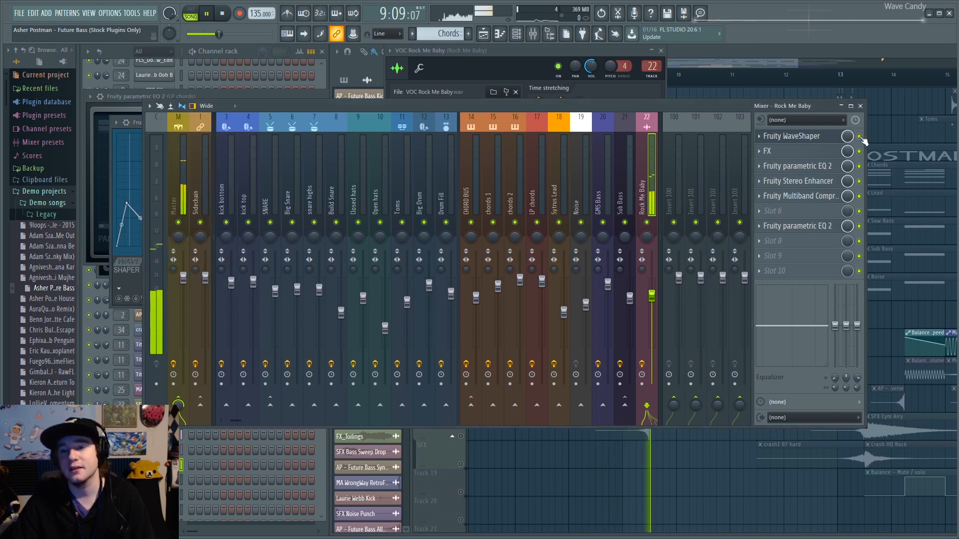
{"action": "key", "text": "space"}
Step: Inspect the Effector's Lo-Fi settings in the FX slot, toggle the slot, and play the vocal from bar 8 to compare
{"action": "left_click", "coordinate": [790, 152]}
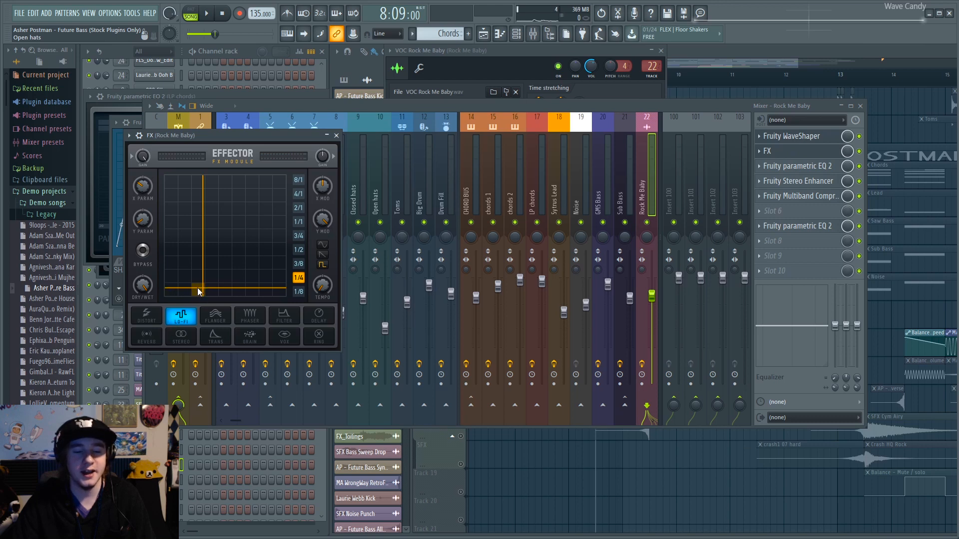
{"action": "left_click", "coordinate": [861, 152]}
{"action": "key", "text": "space"}
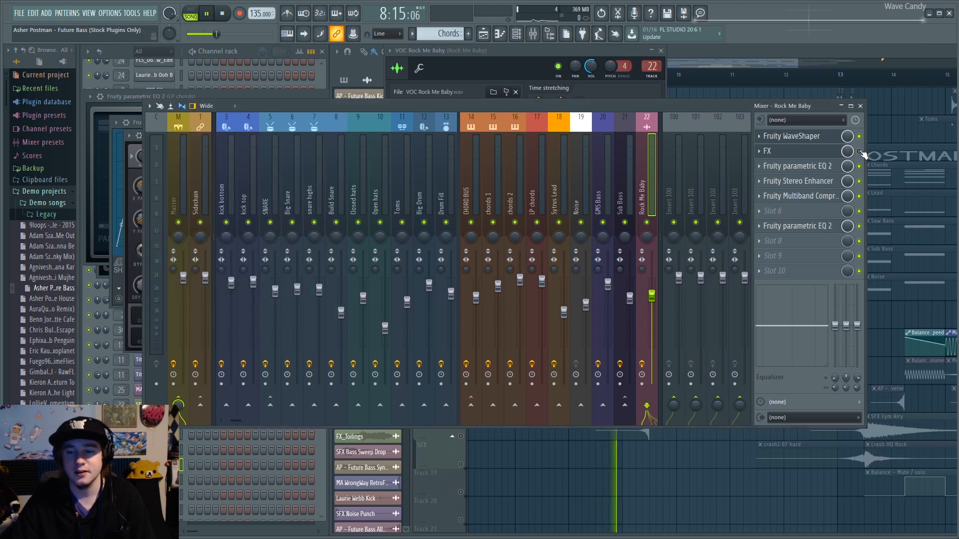
{"action": "key", "text": "space"}
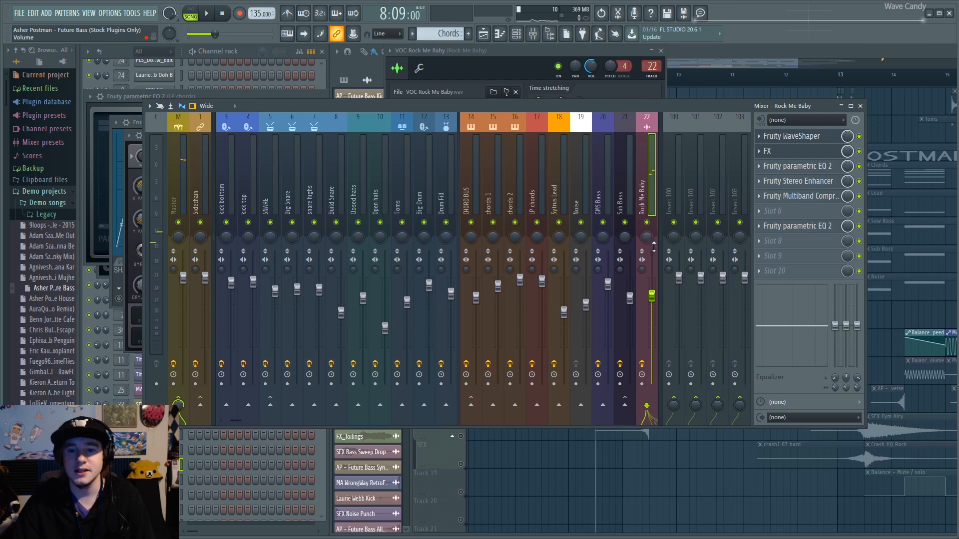
{"action": "key", "text": "space"}
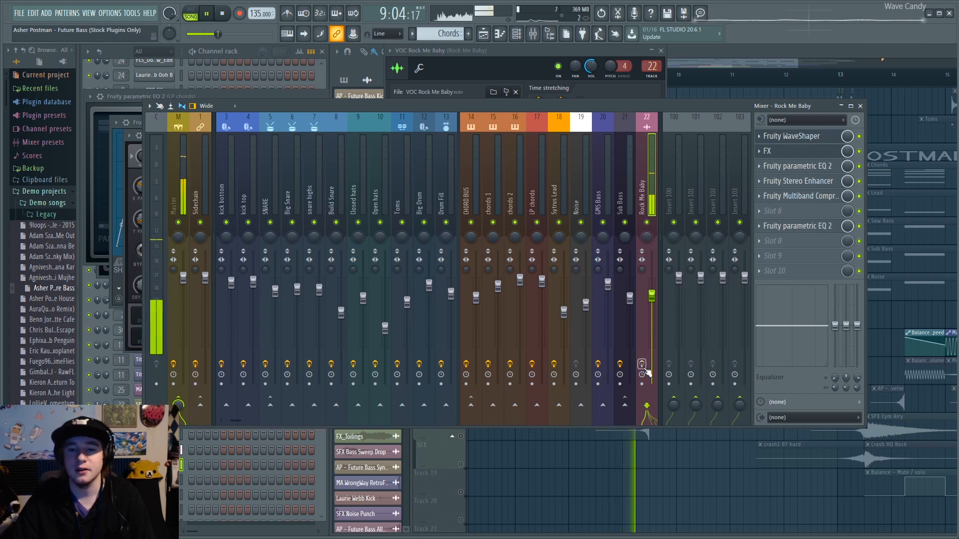
{"action": "key", "text": "space"}
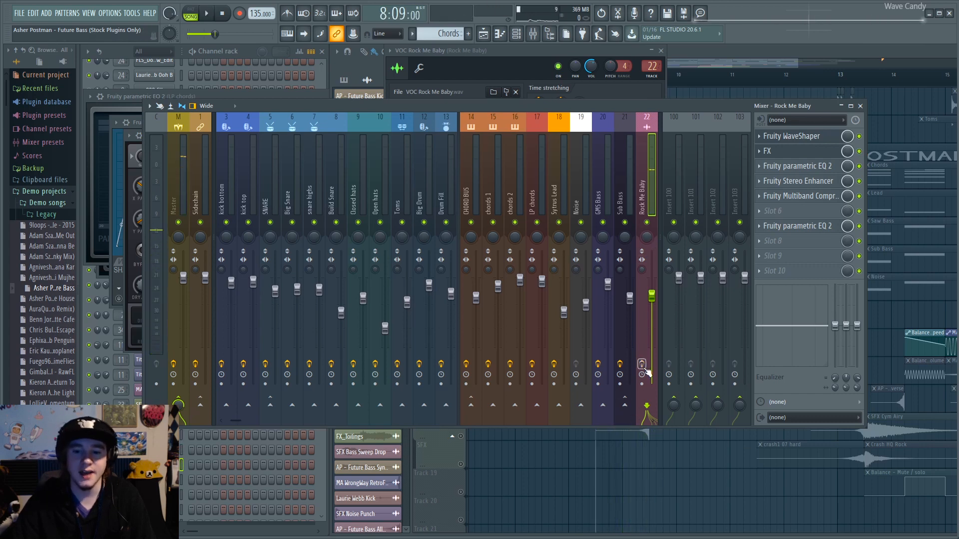
Step: Inspect the first Fruity parametric EQ 2 and the Fruity Stereo Enhancer on the Rock Me Baby track
{"action": "left_click", "coordinate": [808, 166]}
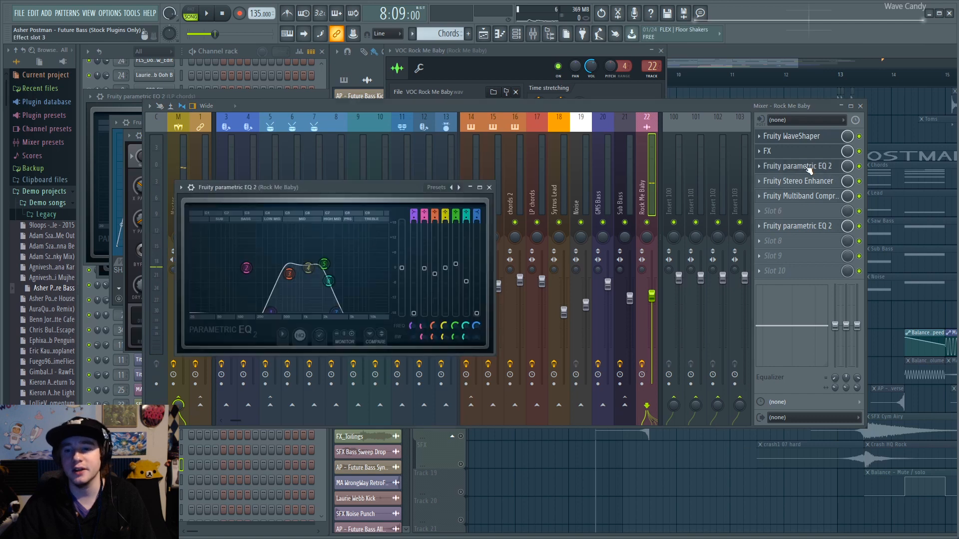
{"action": "left_click", "coordinate": [806, 186]}
{"action": "left_click", "coordinate": [804, 186]}
{"action": "left_click", "coordinate": [804, 186]}
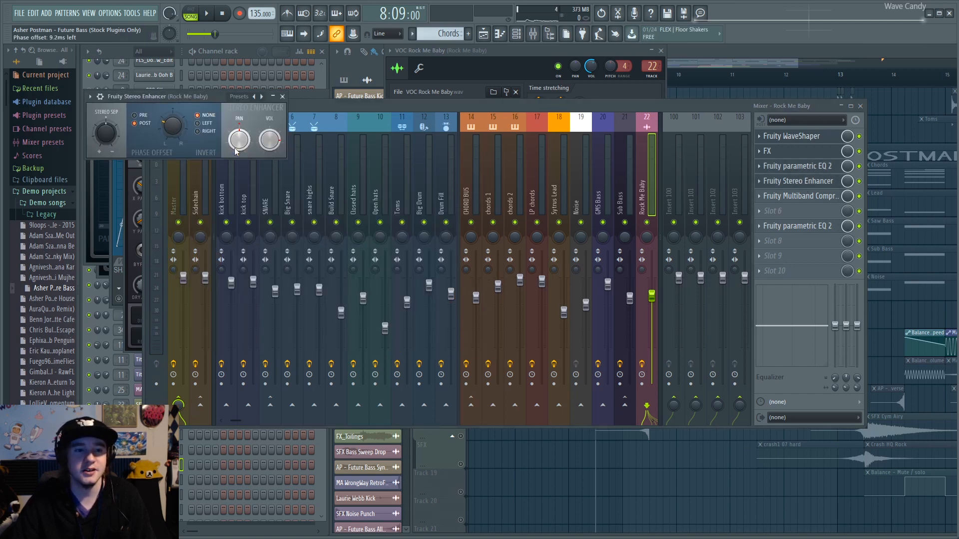
Step: Open the Fruity Multiband Compressor, move its window toward the middle of the mixer, and watch its bands while playing the vocal
{"action": "left_click", "coordinate": [799, 196]}
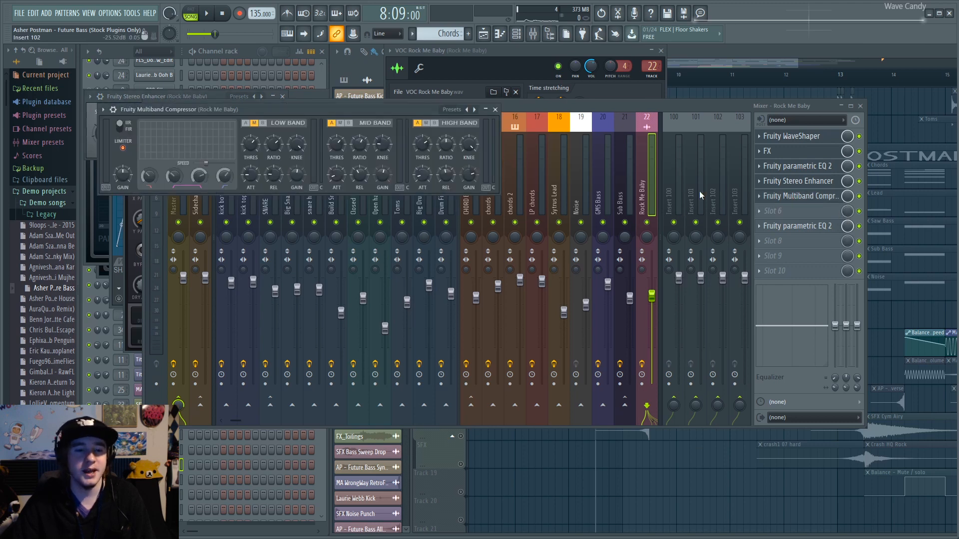
{"action": "left_click_drag", "start_coordinate": [365, 105], "coordinate": [561, 152]}
{"action": "key", "text": "space"}
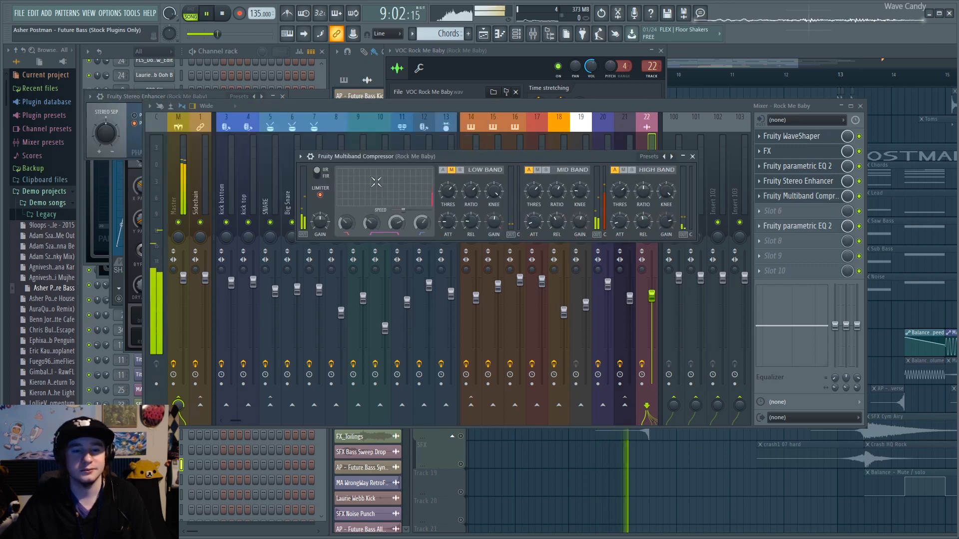
{"action": "key", "text": "space"}
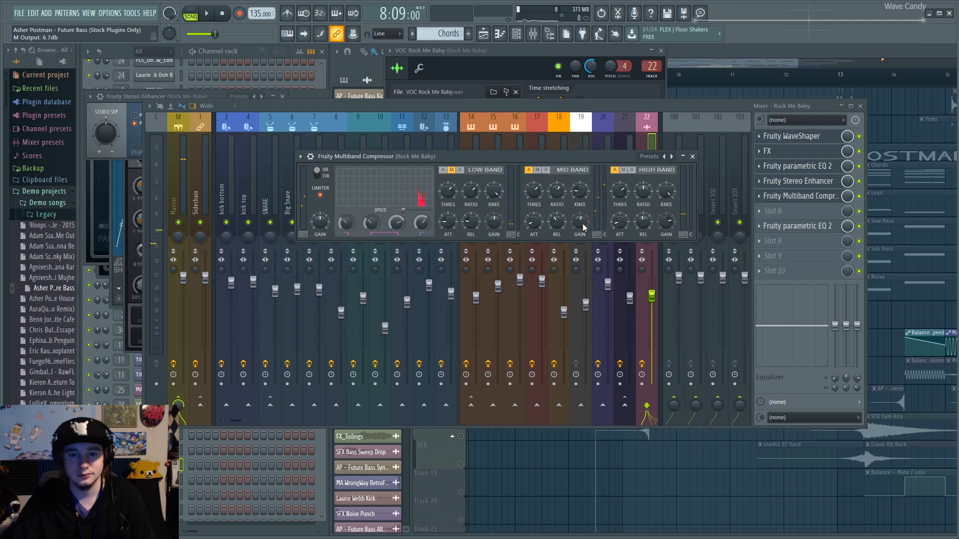
{"action": "key", "text": "space"}
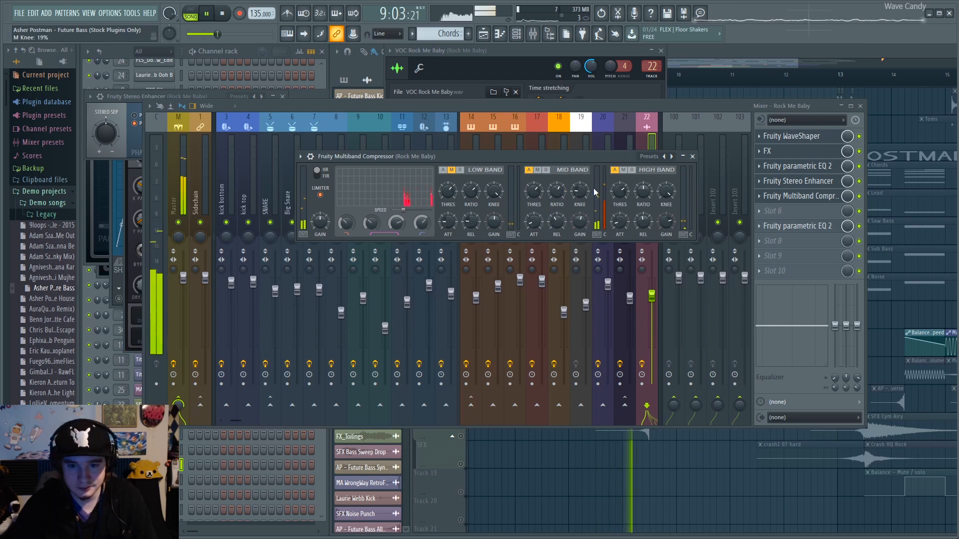
{"action": "key", "text": "space"}
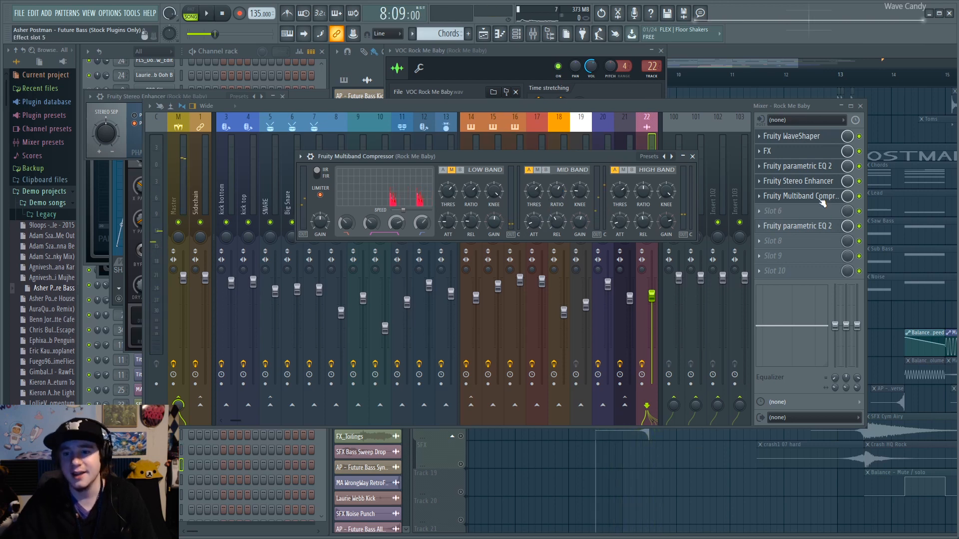
Step: Check the second Fruity parametric EQ 2 and look over the Fruity Stereo Enhancer again
{"action": "left_click", "coordinate": [821, 230]}
{"action": "left_click", "coordinate": [801, 193]}
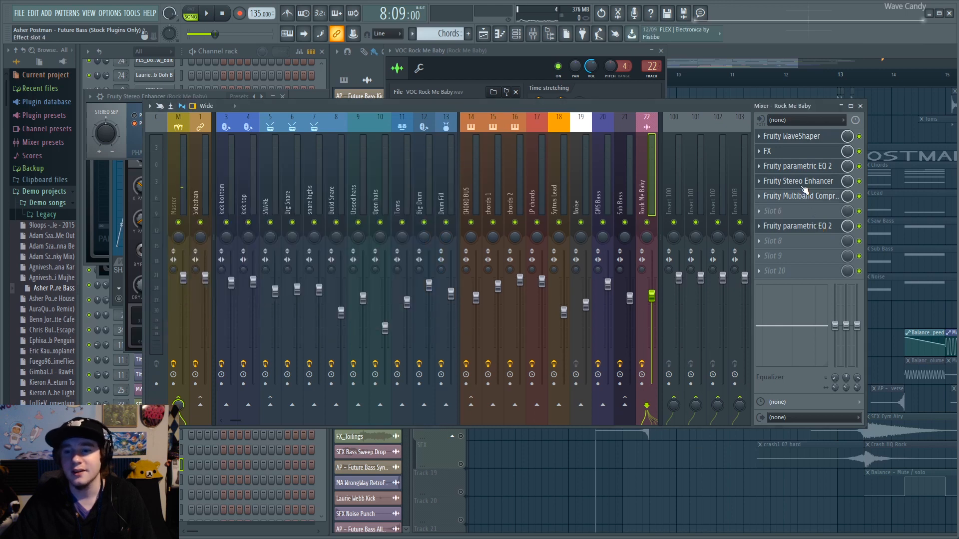
{"action": "left_click", "coordinate": [803, 185]}
{"action": "left_click", "coordinate": [808, 196]}
{"action": "left_click", "coordinate": [799, 186]}
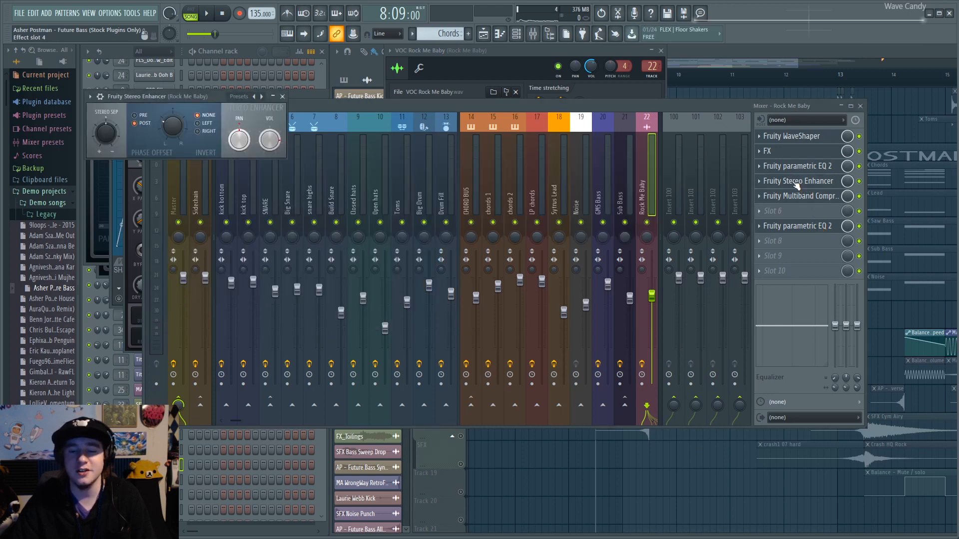
{"action": "left_click", "coordinate": [797, 186]}
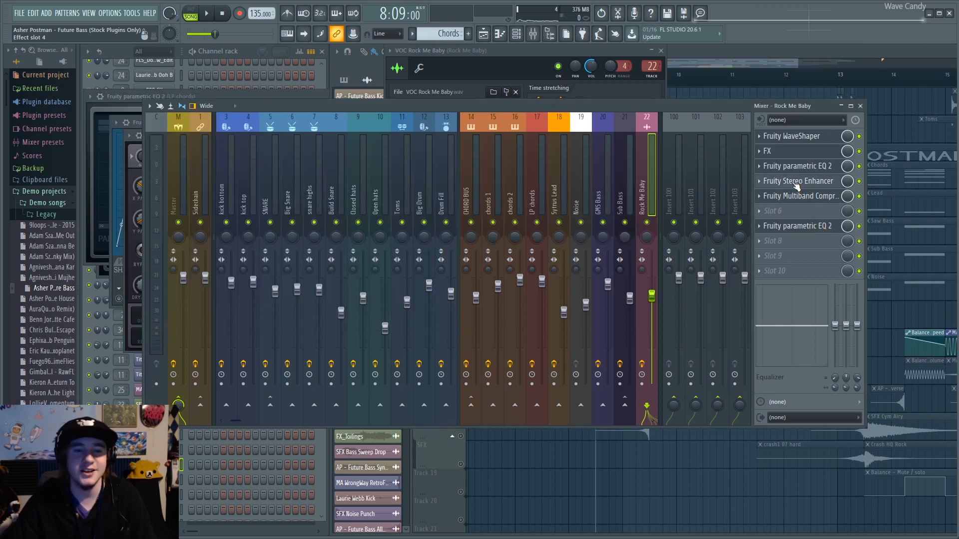
Step: Reopen the Effector, browse the plugins available for slot 8 without adding one, and play the processed vocal
{"action": "left_click", "coordinate": [793, 152]}
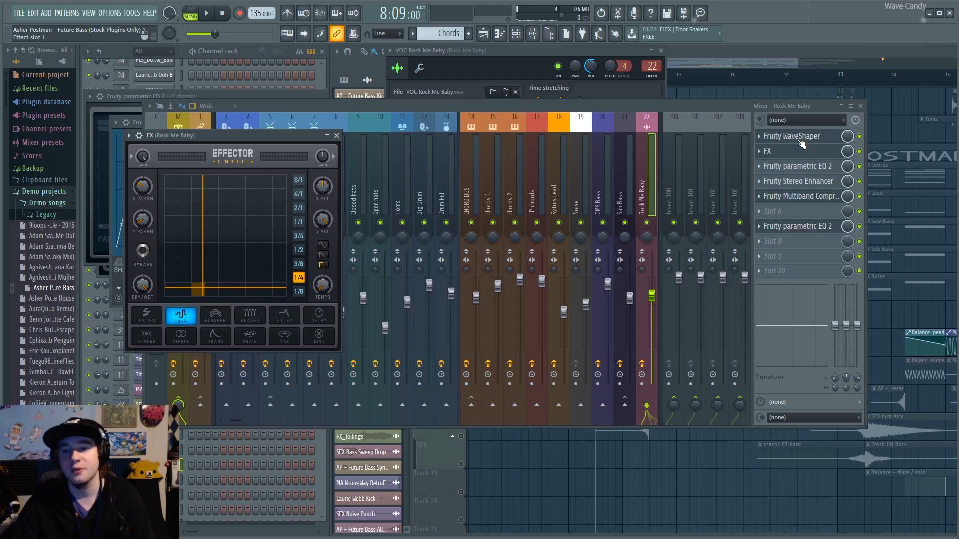
{"action": "left_click", "coordinate": [758, 242]}
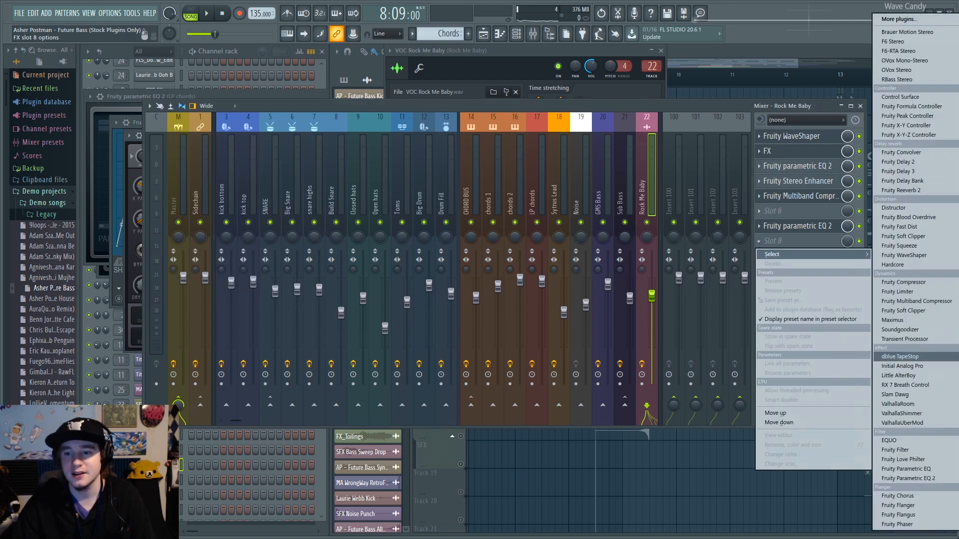
{"action": "left_click", "coordinate": [707, 109]}
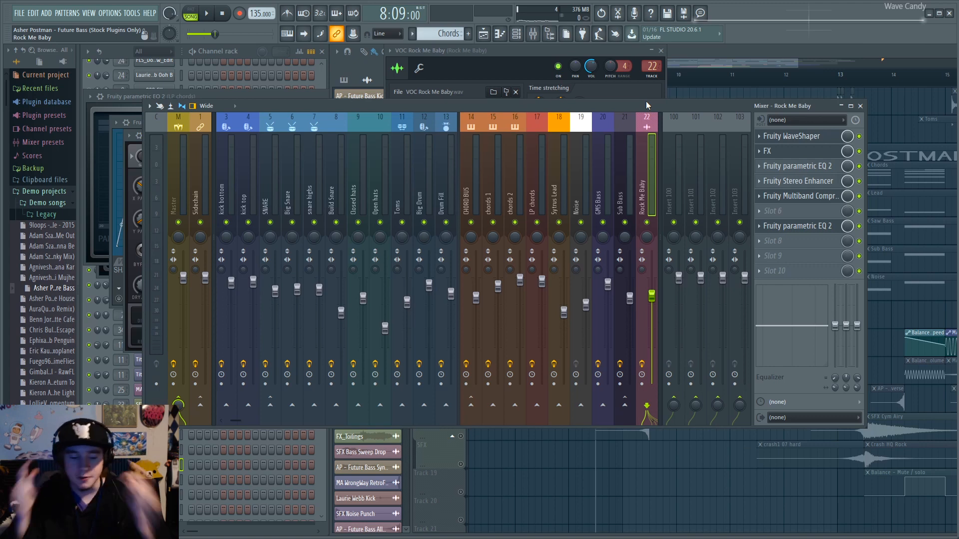
{"action": "key", "text": "space"}
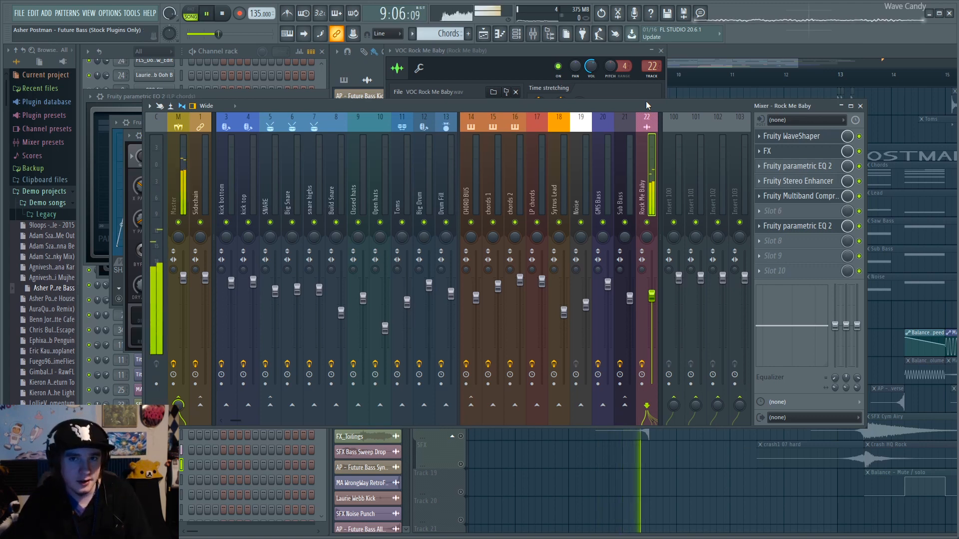
{"action": "key", "text": "space"}
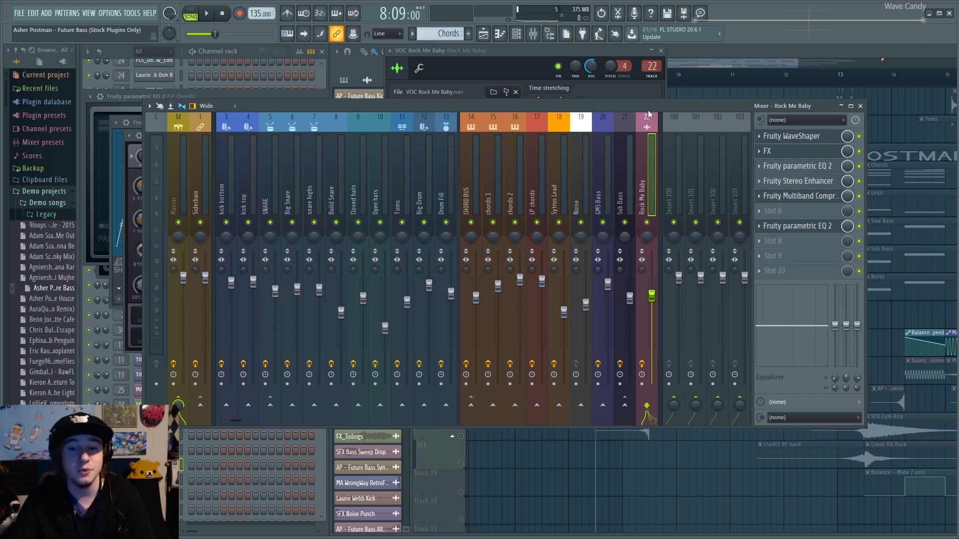
Step: Return to the playlist and play the Chops section from bar 11
{"action": "left_click", "coordinate": [725, 50]}
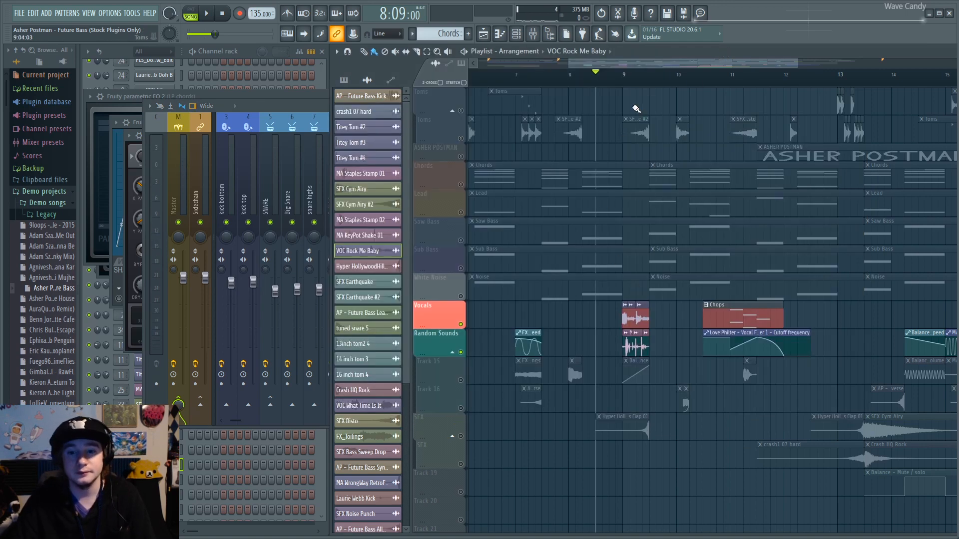
{"action": "left_click", "coordinate": [717, 79]}
{"action": "key", "text": "space"}
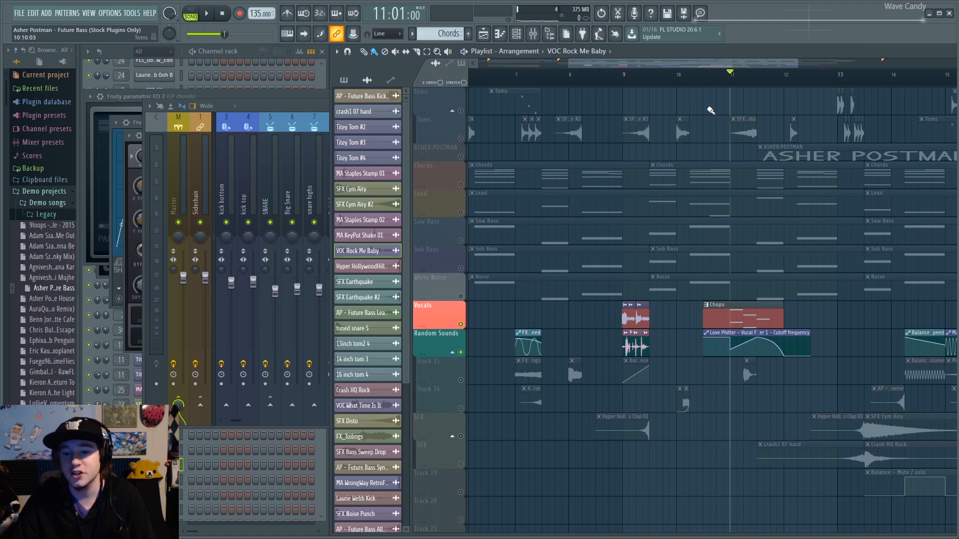
{"action": "key", "text": "space"}
Step: Open the Chops pattern in the piano roll and audition several pitches of the FLS_DontStopNow_Edit sample
{"action": "double_click", "coordinate": [743, 321]}
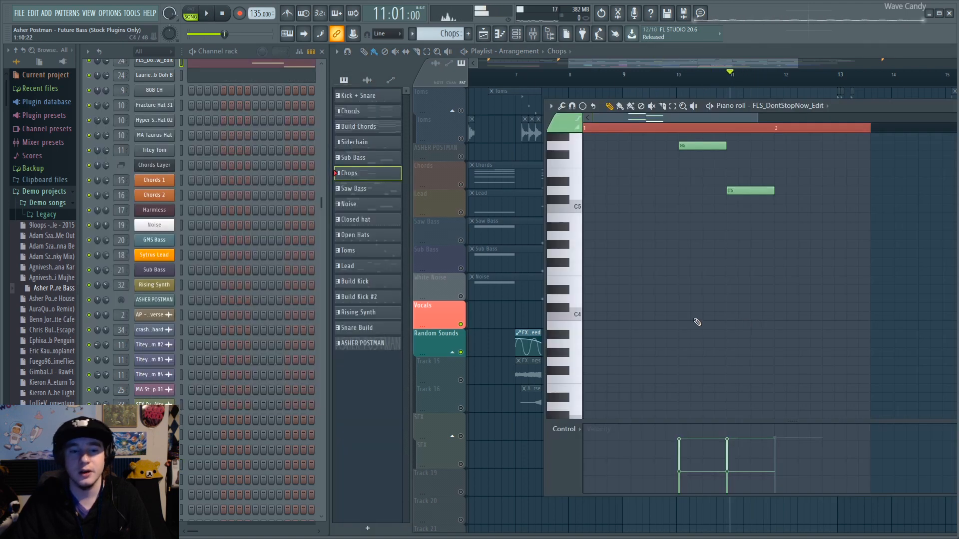
{"action": "scroll", "coordinate": [261, 195], "scroll_direction": "up", "scroll_amount": 2}
{"action": "left_click", "coordinate": [569, 142]}
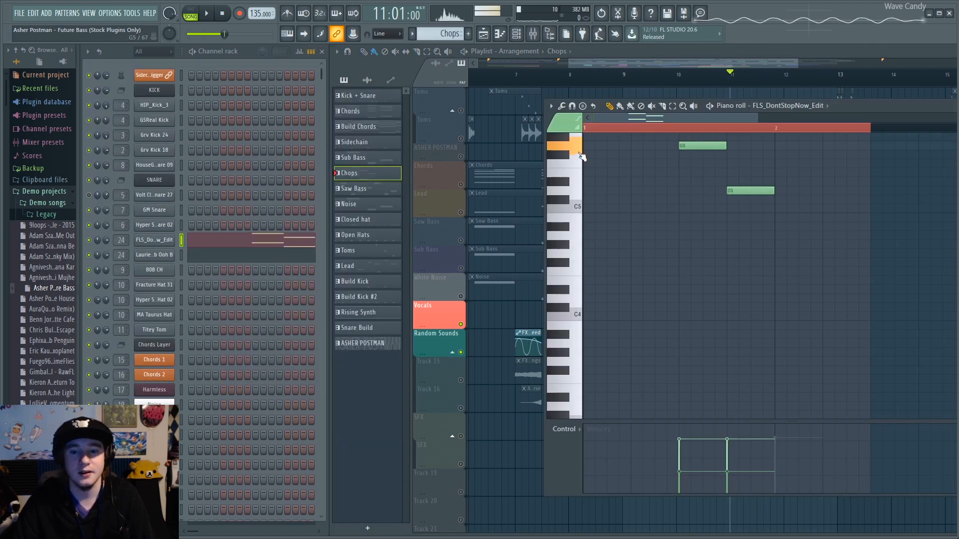
{"action": "left_click", "coordinate": [580, 175]}
{"action": "left_click", "coordinate": [580, 190]}
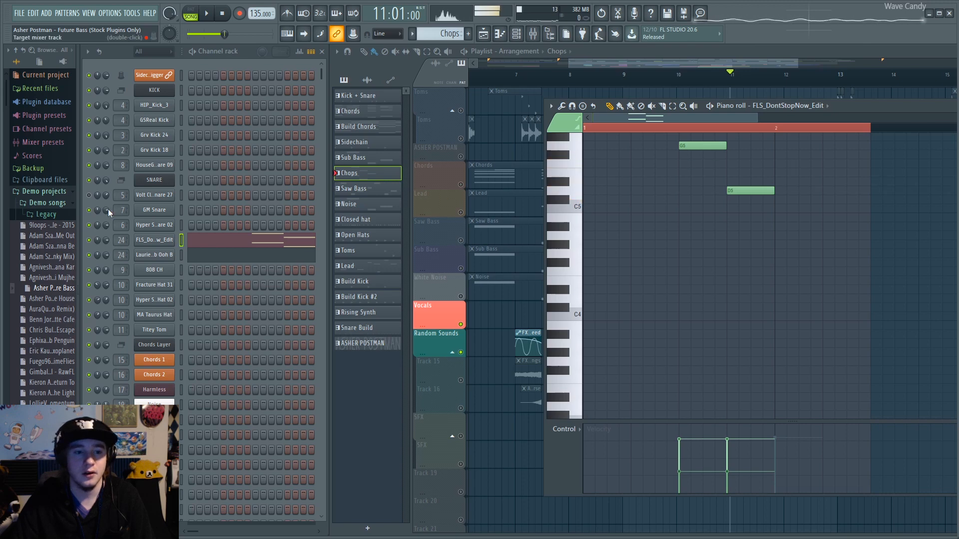
Step: Open the FLS_DontStopNow_Edit channel settings and audition the raw sample
{"action": "left_click", "coordinate": [159, 243]}
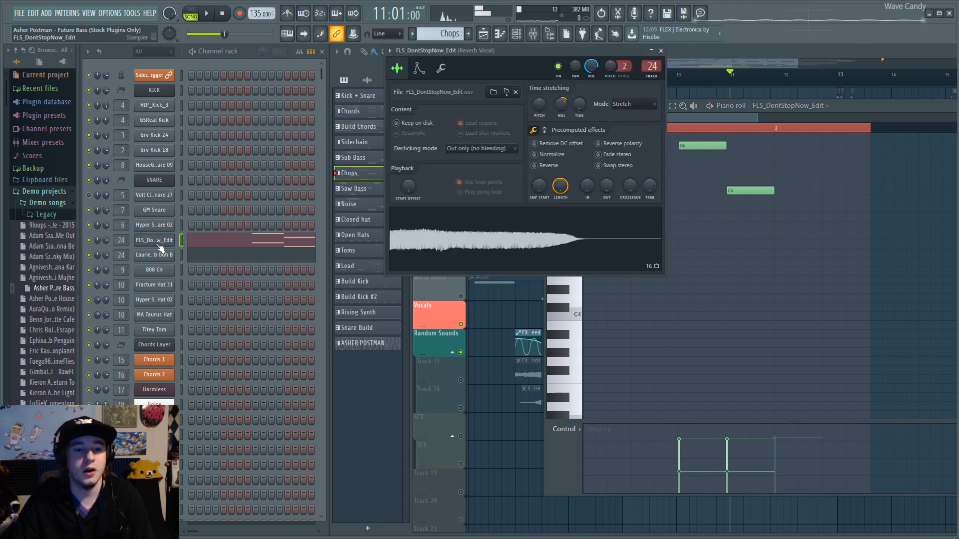
{"action": "left_click", "coordinate": [518, 243]}
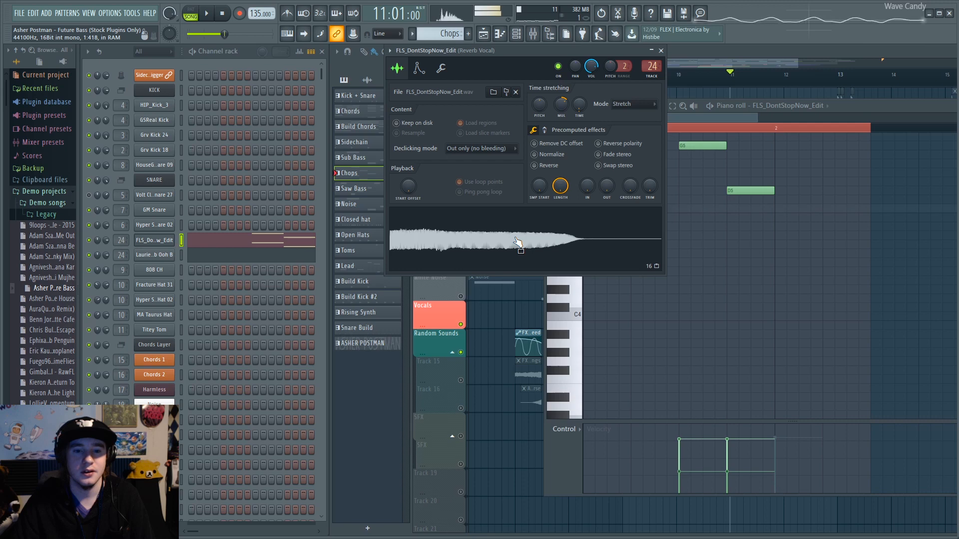
Step: Examine the octave-layered G and D notes of FLS_DontStopNow_Edit in the piano roll and play them
{"action": "left_click", "coordinate": [851, 103]}
{"action": "scroll", "coordinate": [700, 150], "scroll_direction": "up", "scroll_amount": 6}
{"action": "left_click", "coordinate": [681, 129]}
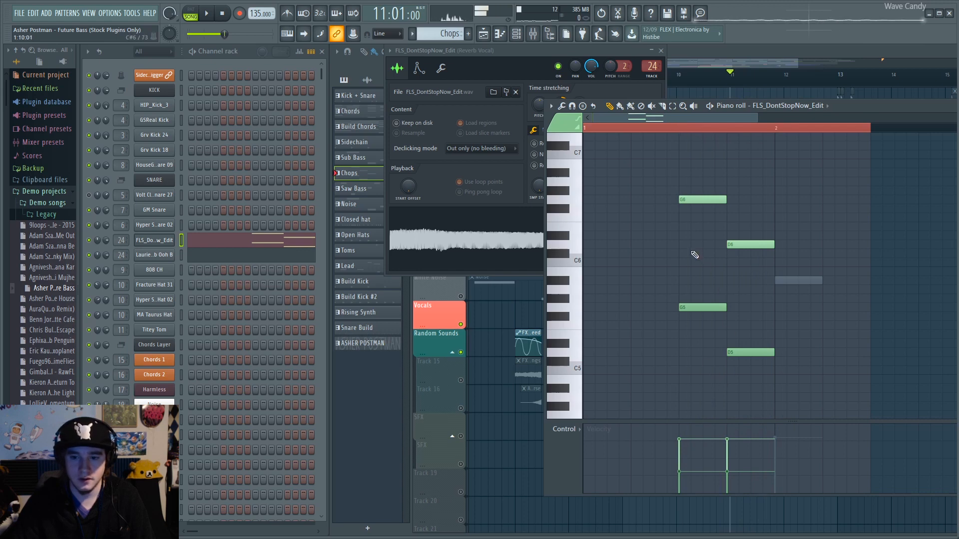
{"action": "left_click_drag", "start_coordinate": [606, 149], "coordinate": [657, 349]}
{"action": "right_click", "coordinate": [660, 344]}
{"action": "left_click", "coordinate": [689, 129]}
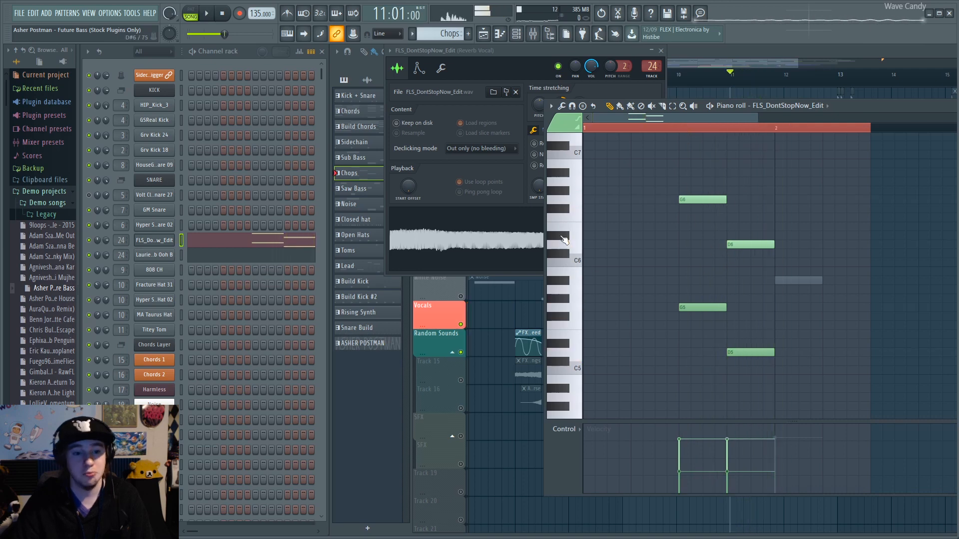
{"action": "key", "text": "space"}
{"action": "key", "text": "space"}
Step: Open the Laurie Webb Ooh B notes of the Chops pattern in the piano roll and play the pattern
{"action": "left_click", "coordinate": [209, 257]}
{"action": "key", "text": "space"}
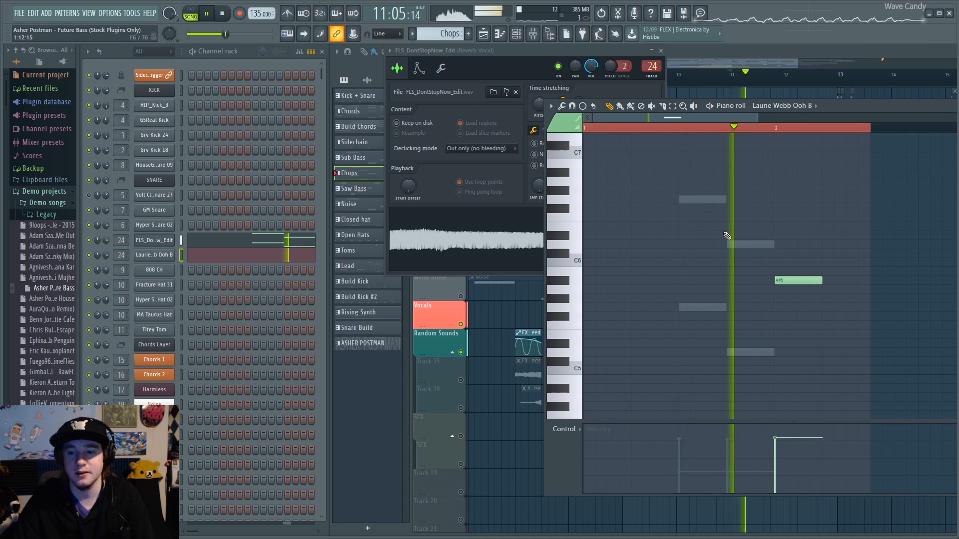
{"action": "key", "text": "space"}
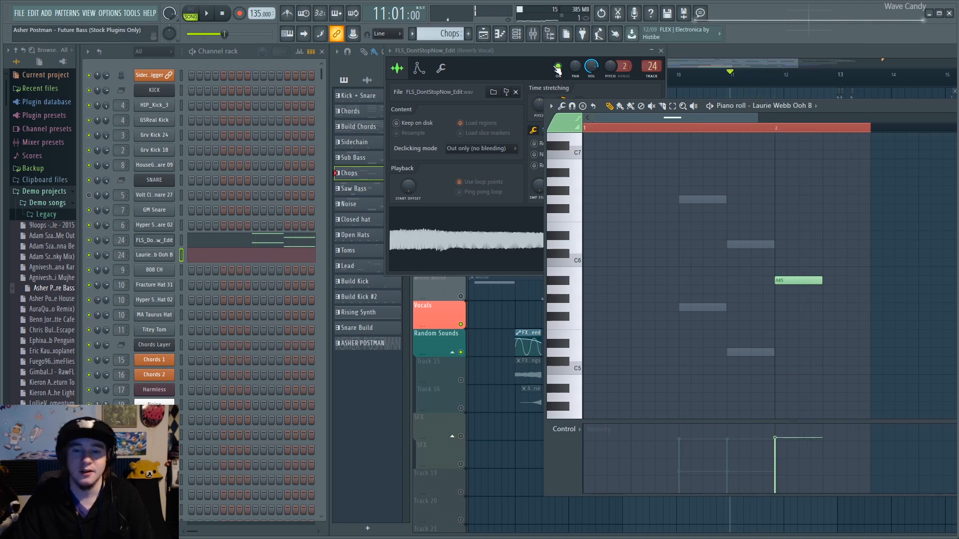
Step: Show the mixer track of FLS_DontStopNow_Edit and compare the Rock Me Baby, "Kick" and Reverb Vocal tracks
{"action": "left_click", "coordinate": [651, 66]}
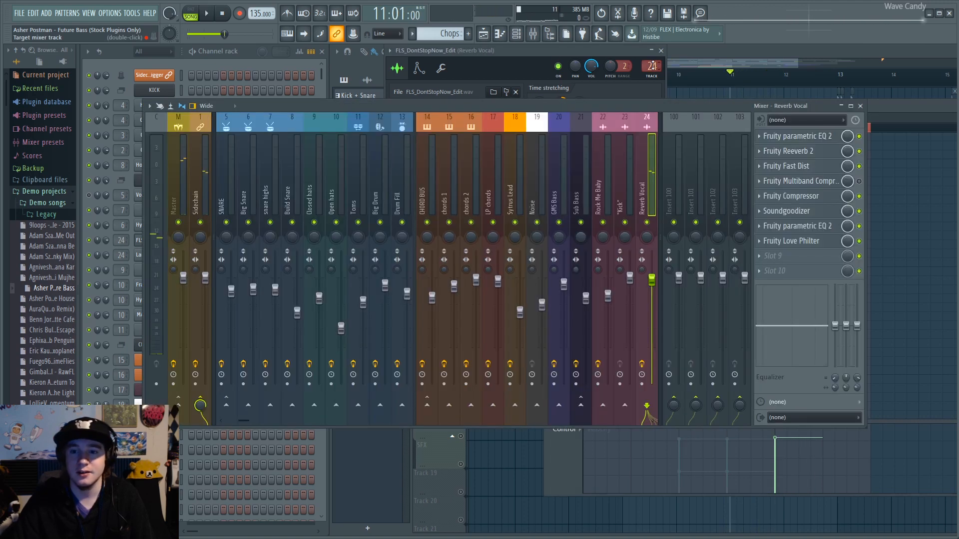
{"action": "left_click", "coordinate": [608, 184]}
{"action": "left_click", "coordinate": [597, 187]}
{"action": "left_click", "coordinate": [622, 183]}
{"action": "left_click", "coordinate": [637, 179]}
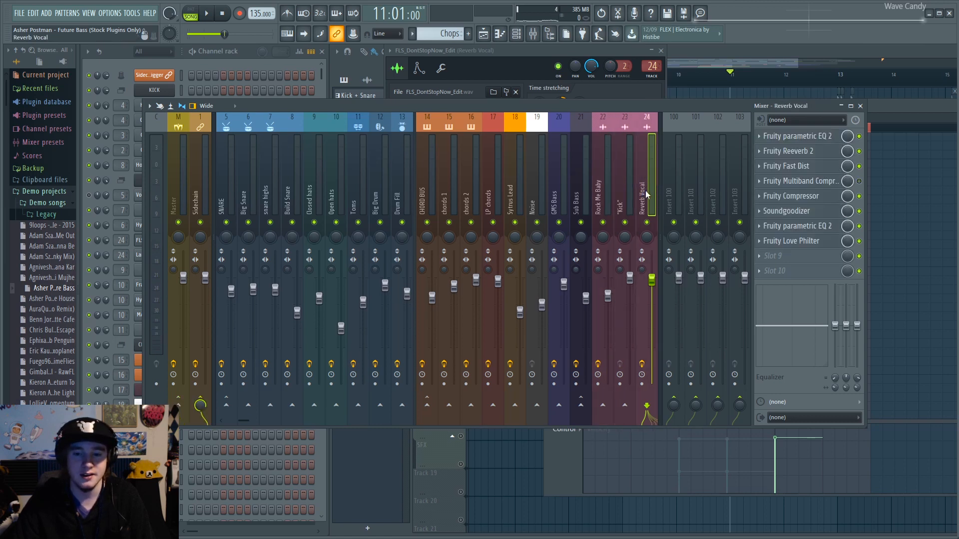
{"action": "left_click", "coordinate": [624, 192]}
{"action": "left_click", "coordinate": [644, 195]}
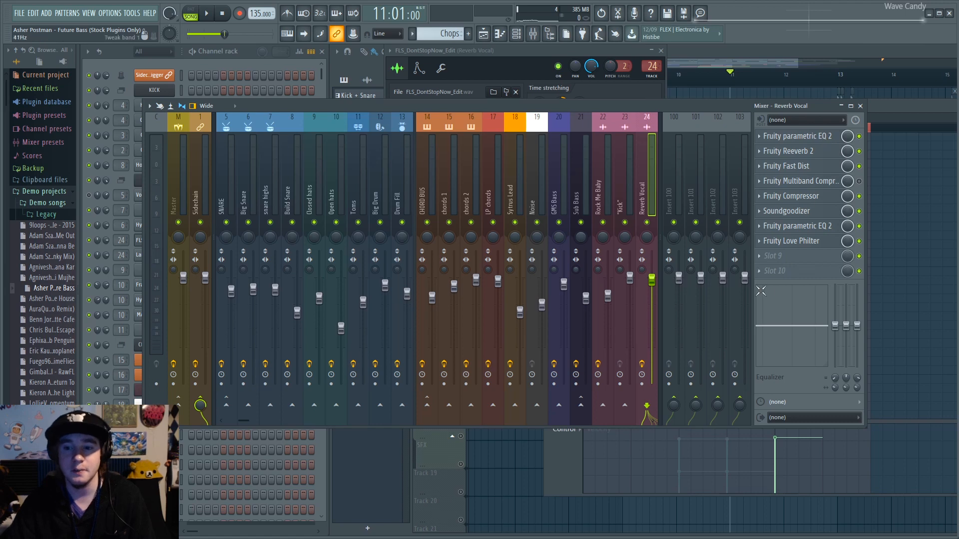
Step: Inspect Love Philter, Soundgoodizer, Compressor, Fast Dist, Reeverb 2 and the first parametric EQ 2 on the Reverb Vocal track
{"action": "left_click", "coordinate": [807, 241]}
{"action": "left_click", "coordinate": [803, 212]}
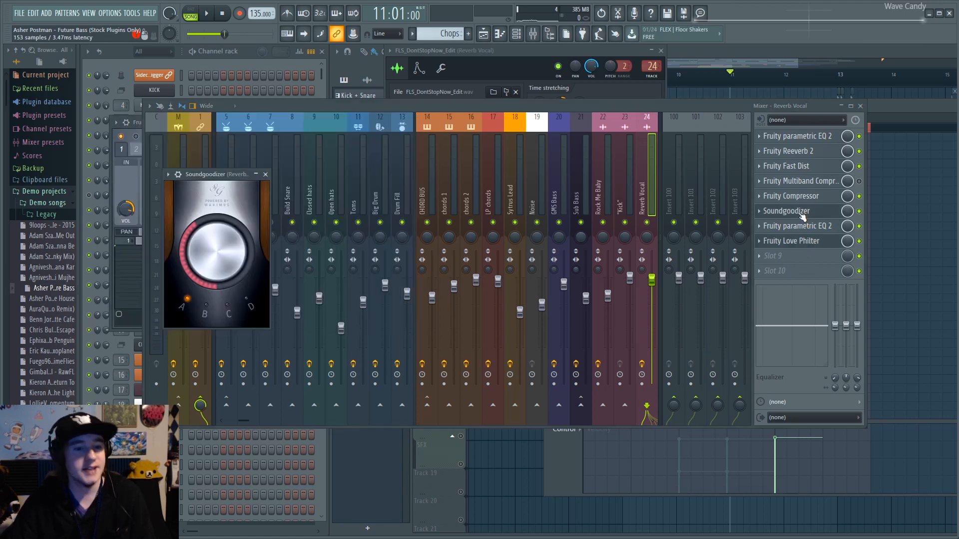
{"action": "left_click", "coordinate": [803, 200]}
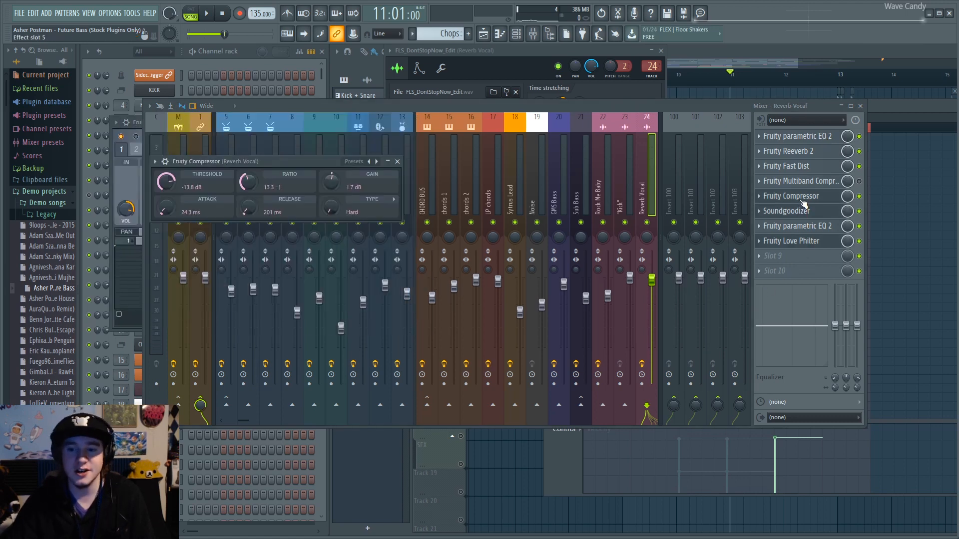
{"action": "left_click", "coordinate": [805, 169]}
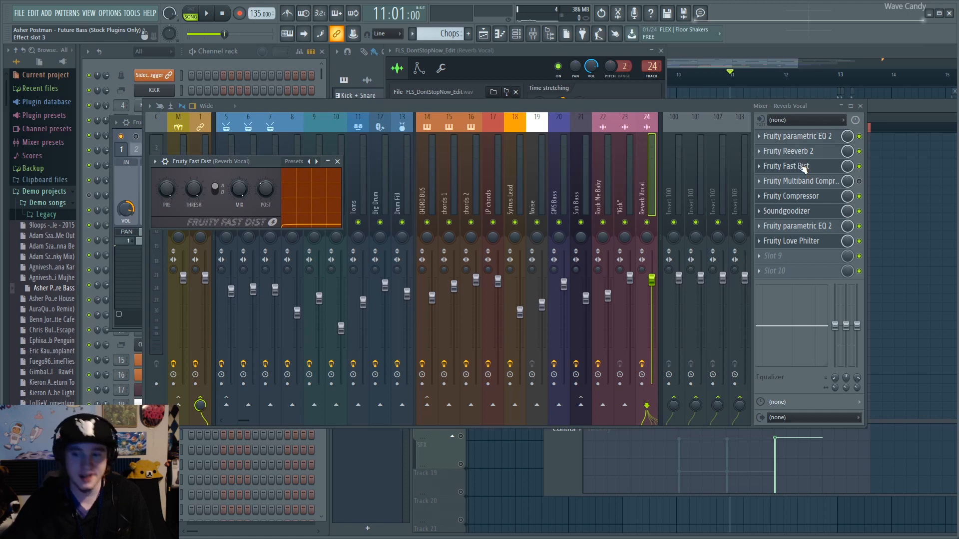
{"action": "left_click", "coordinate": [812, 151]}
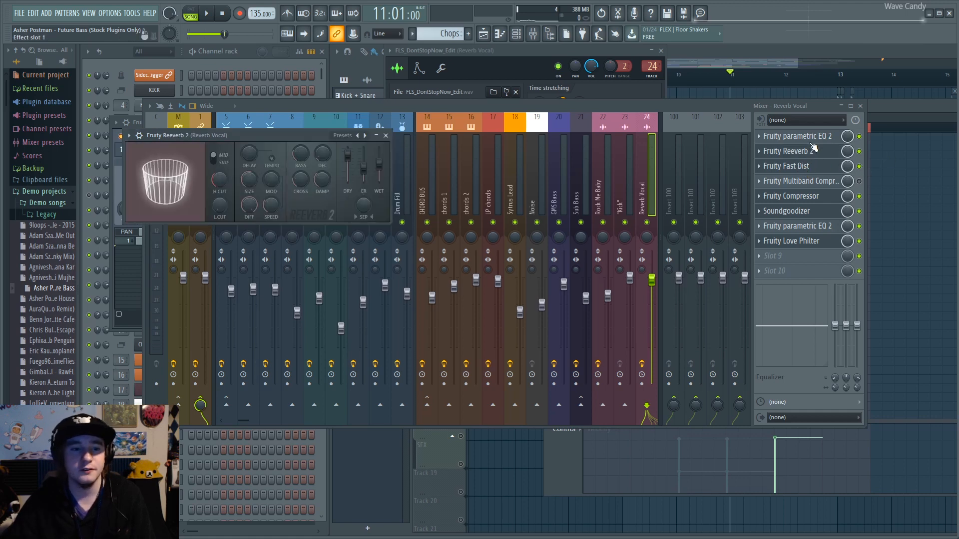
{"action": "left_click", "coordinate": [804, 136]}
Step: Compare the vocal mixer tracks again and return to the FLS_DontStopNow_Edit channel settings to check its track routing
{"action": "left_click", "coordinate": [623, 196]}
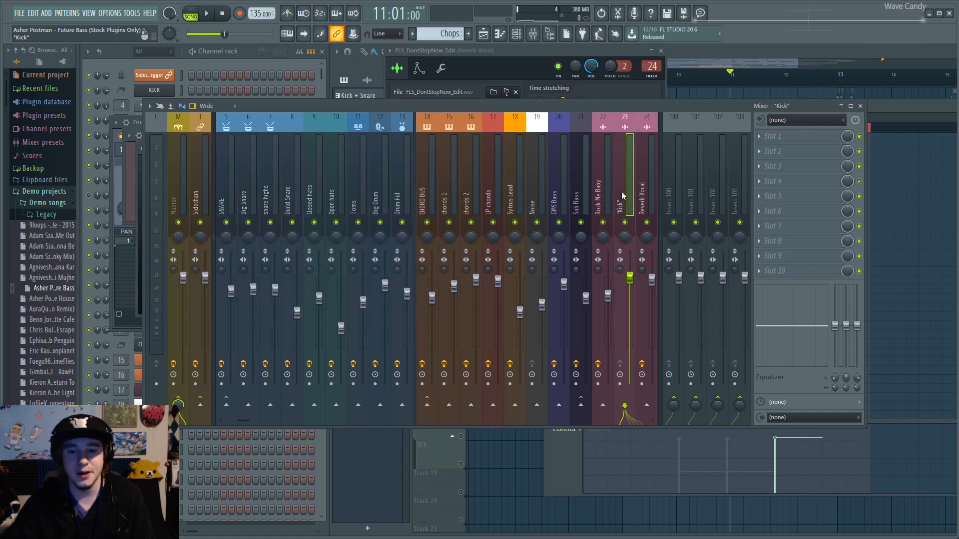
{"action": "left_click", "coordinate": [607, 193]}
{"action": "left_click", "coordinate": [626, 189]}
{"action": "left_click", "coordinate": [640, 188]}
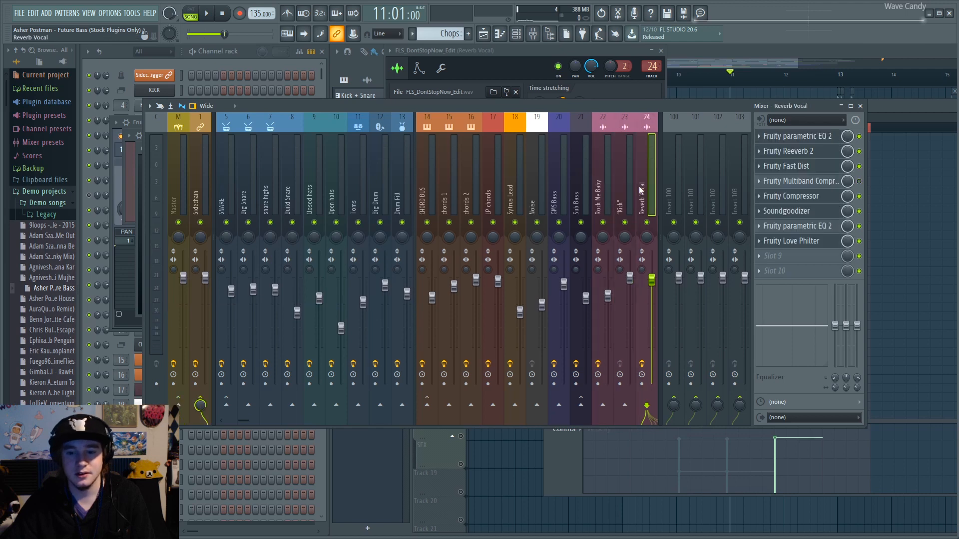
{"action": "double_click", "coordinate": [652, 66]}
{"action": "left_click", "coordinate": [652, 67]}
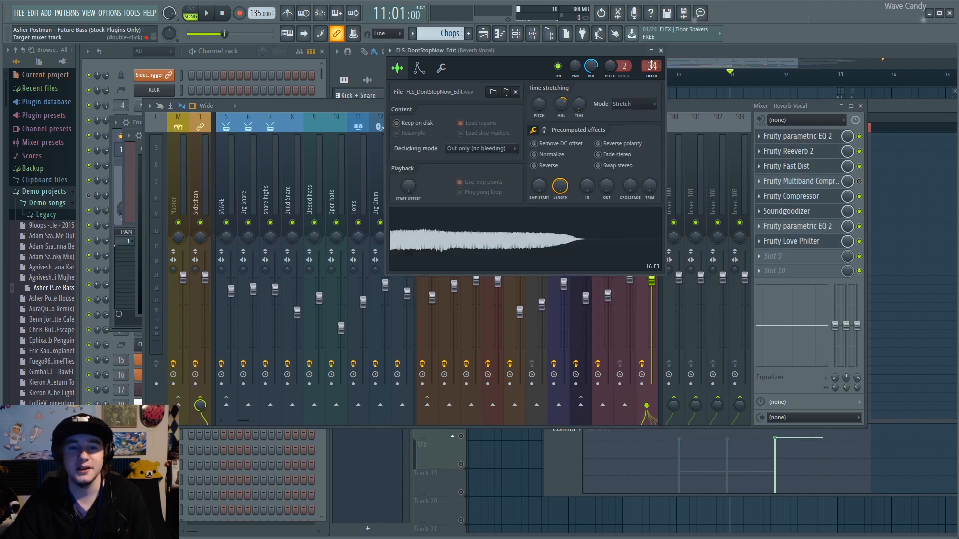
Step: Return to the playlist, unsolo the Vocals track and briefly play the full arrangement
{"action": "left_click", "coordinate": [706, 107]}
{"action": "left_click", "coordinate": [708, 50]}
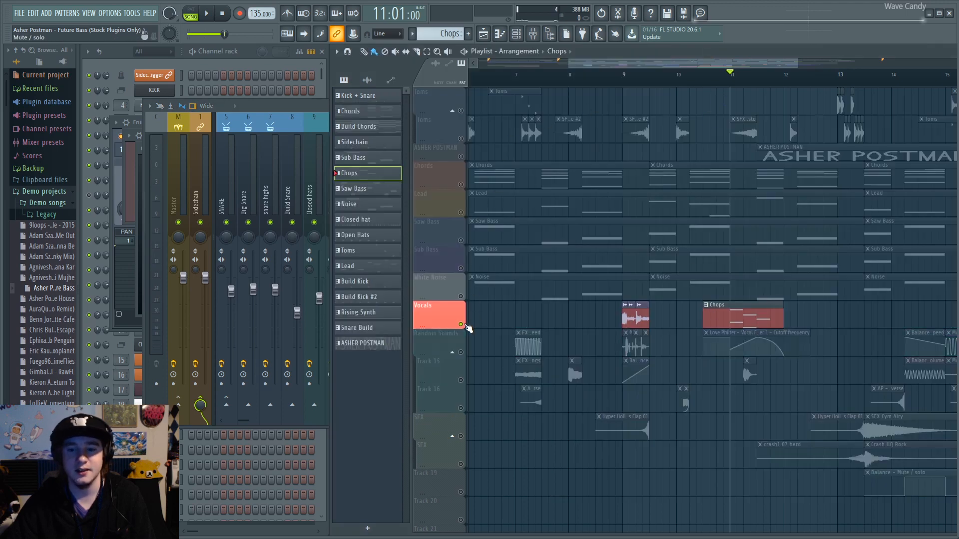
{"action": "left_click", "coordinate": [461, 324], "text": "ctrl"}
{"action": "key", "text": "space"}
{"action": "key", "text": "space"}
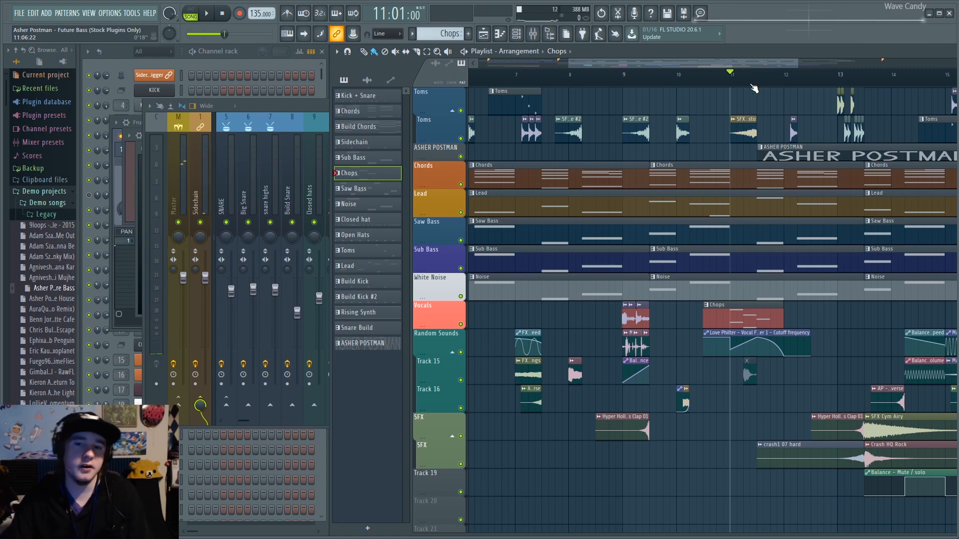
Step: Look over the arrangement's tracks and play it from bar 7 and from just before it to hear the random sounds
{"action": "scroll", "coordinate": [775, 199], "scroll_direction": "up", "scroll_amount": 4}
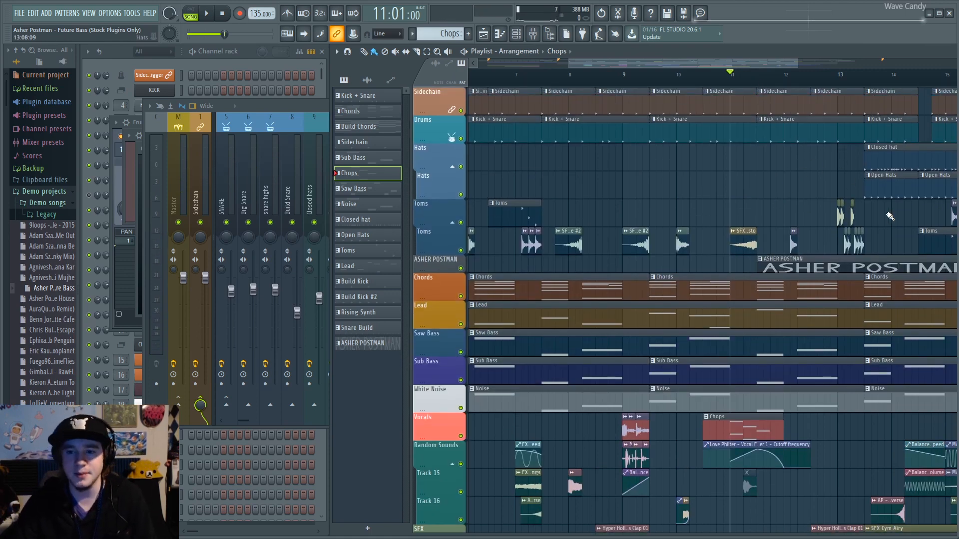
{"action": "left_click", "coordinate": [561, 130]}
{"action": "scroll", "coordinate": [749, 350], "scroll_direction": "down", "scroll_amount": 5}
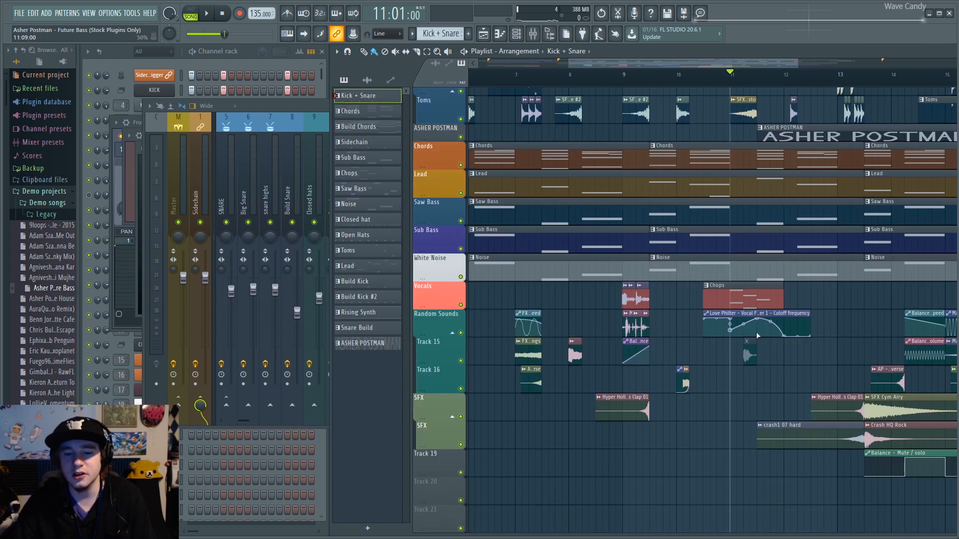
{"action": "left_click", "coordinate": [517, 75]}
{"action": "key", "text": "space"}
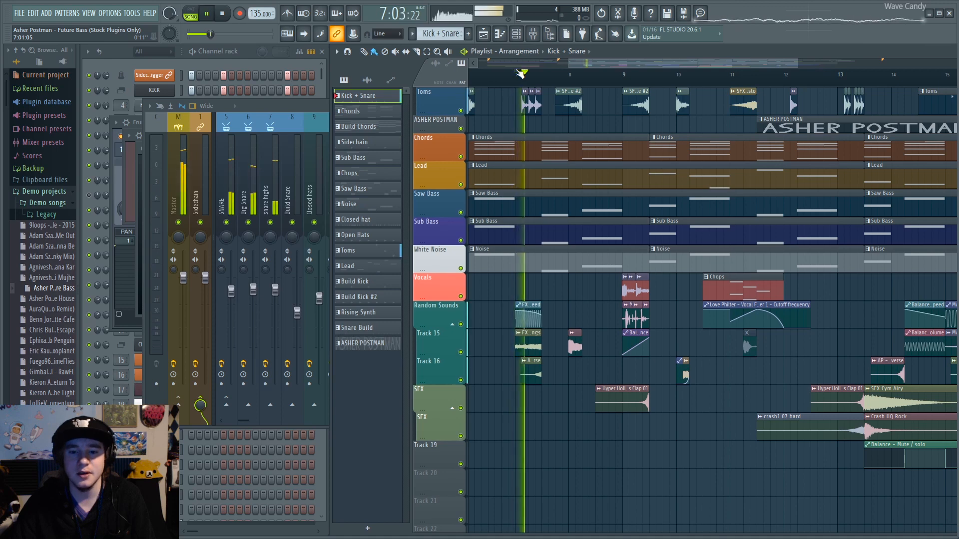
{"action": "key", "text": "space"}
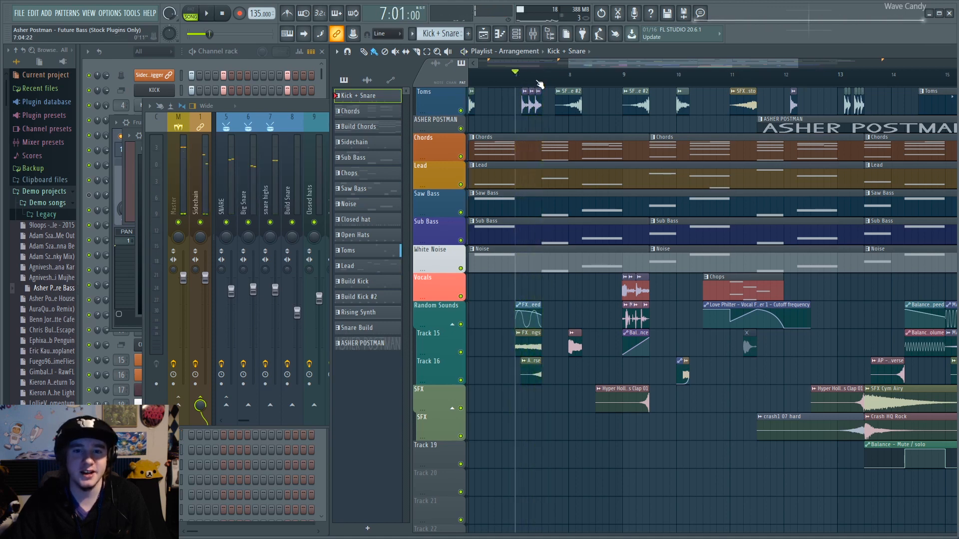
{"action": "key", "text": "space"}
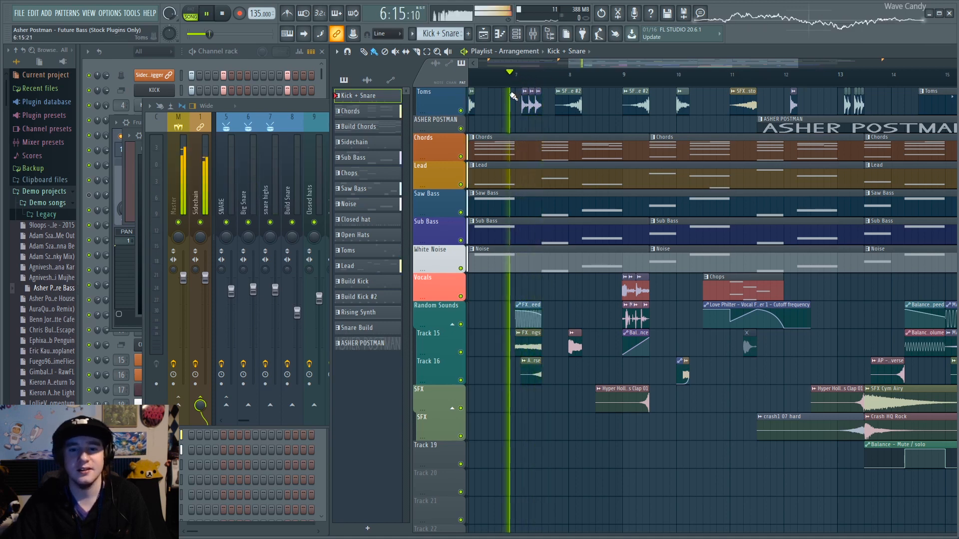
{"action": "scroll", "coordinate": [490, 95], "scroll_direction": "up", "scroll_amount": 3}
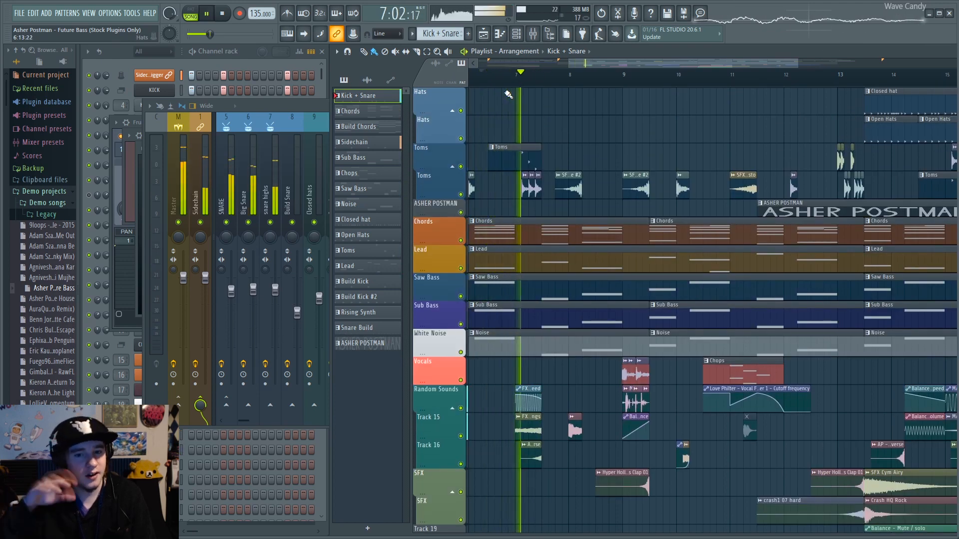
{"action": "key", "text": "space"}
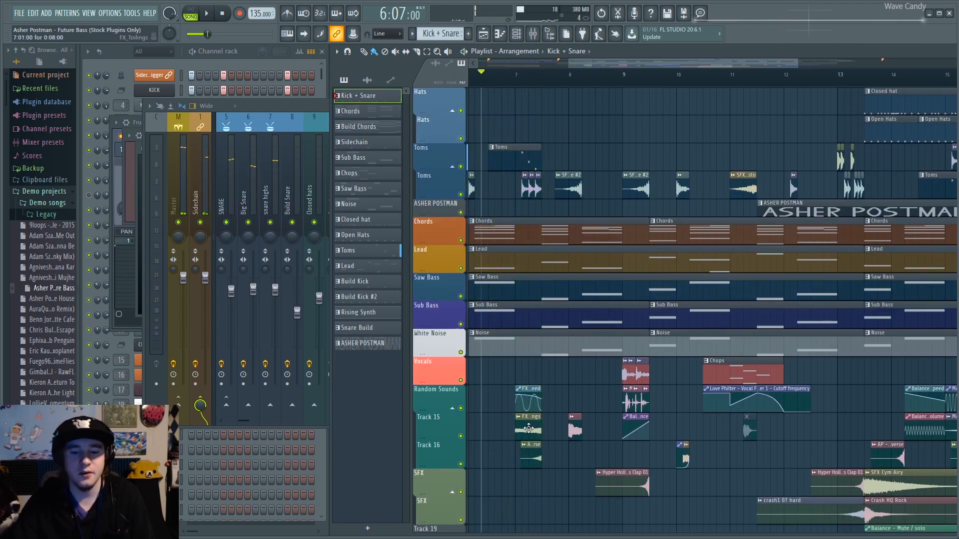
Step: Open and audition the FX_Toilings and AP - Future Bass Lead Synth Reverse samples from Track 15 and Track 16
{"action": "double_click", "coordinate": [522, 427]}
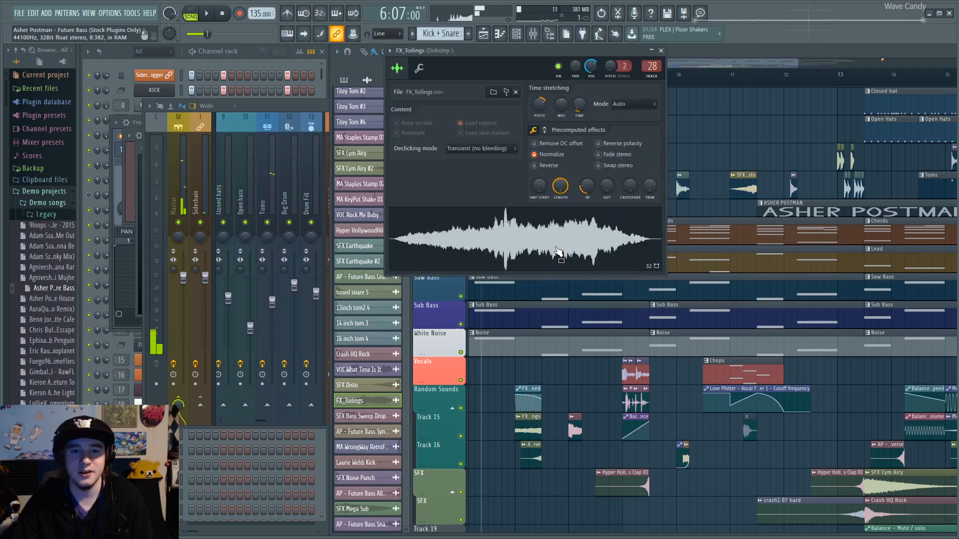
{"action": "double_click", "coordinate": [530, 461]}
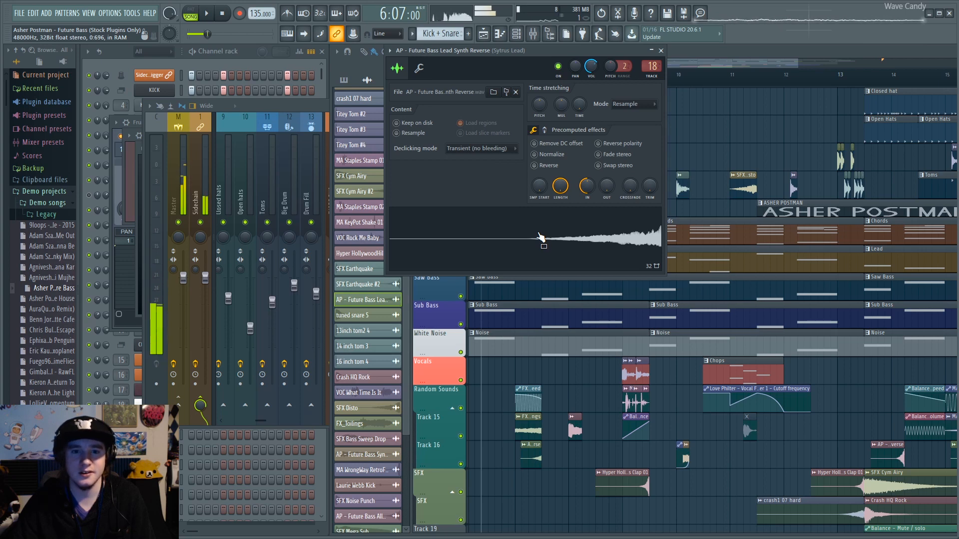
{"action": "left_click", "coordinate": [660, 51]}
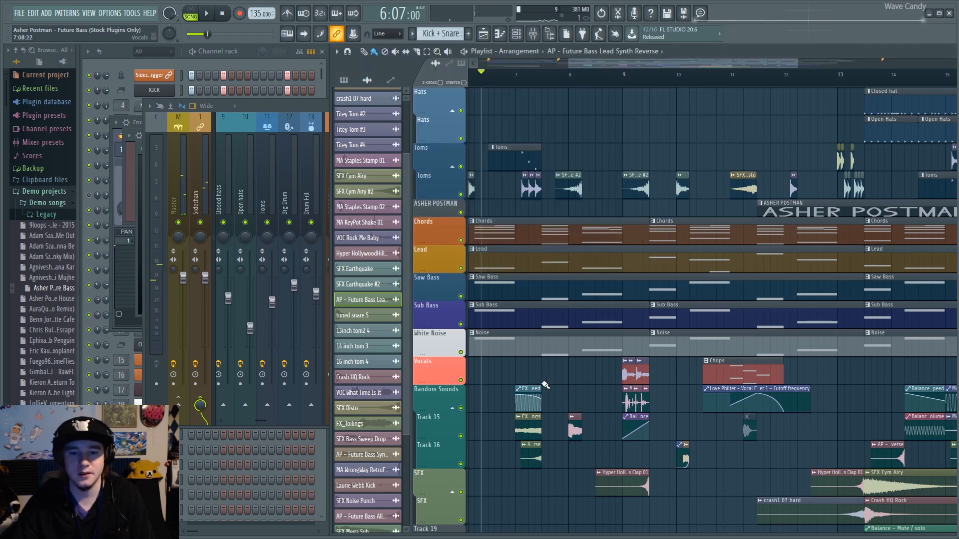
{"action": "scroll", "coordinate": [532, 388], "scroll_direction": "up", "scroll_amount": 2}
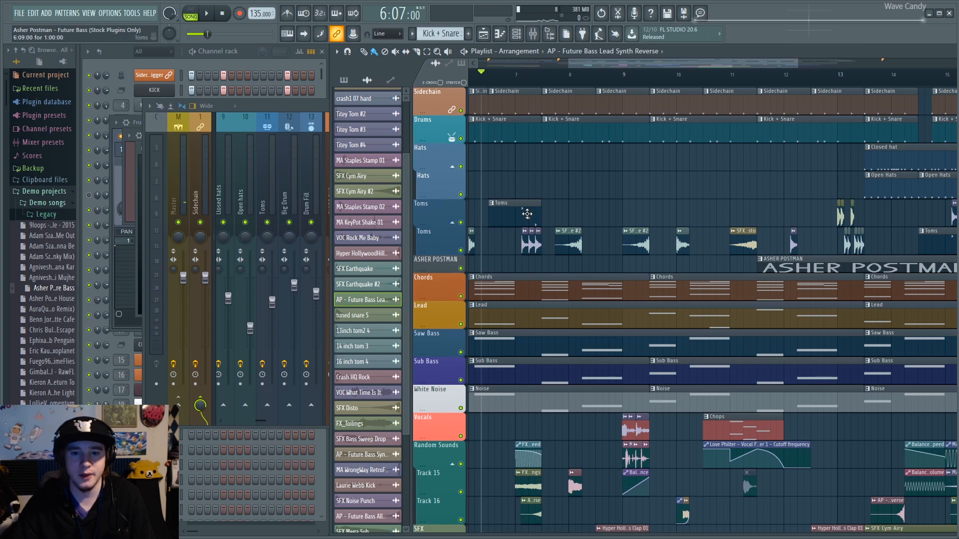
{"action": "scroll", "coordinate": [527, 213], "scroll_direction": "down", "scroll_amount": 4}
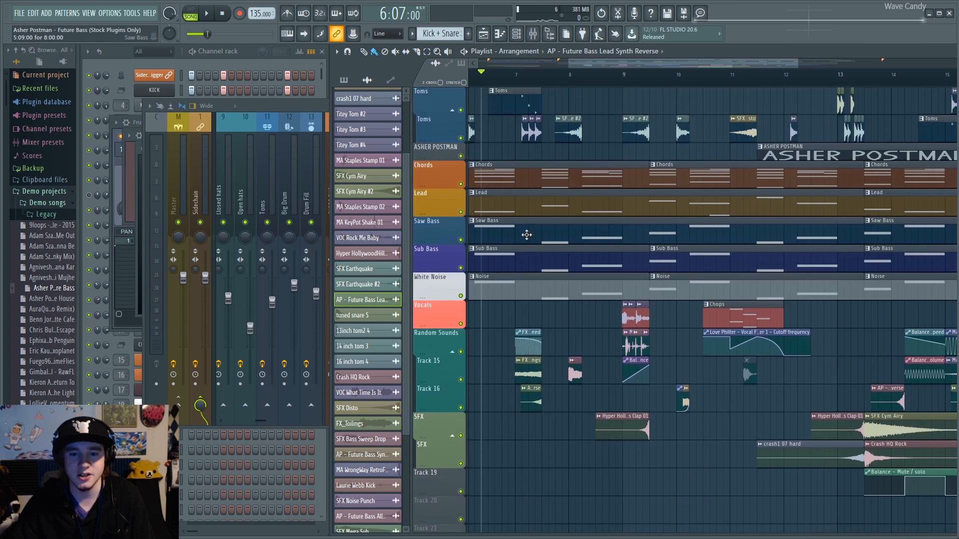
Step: Open the FX_Toilings channel settings, show its Dubstep mixer track and play the song to watch its level
{"action": "double_click", "coordinate": [528, 372]}
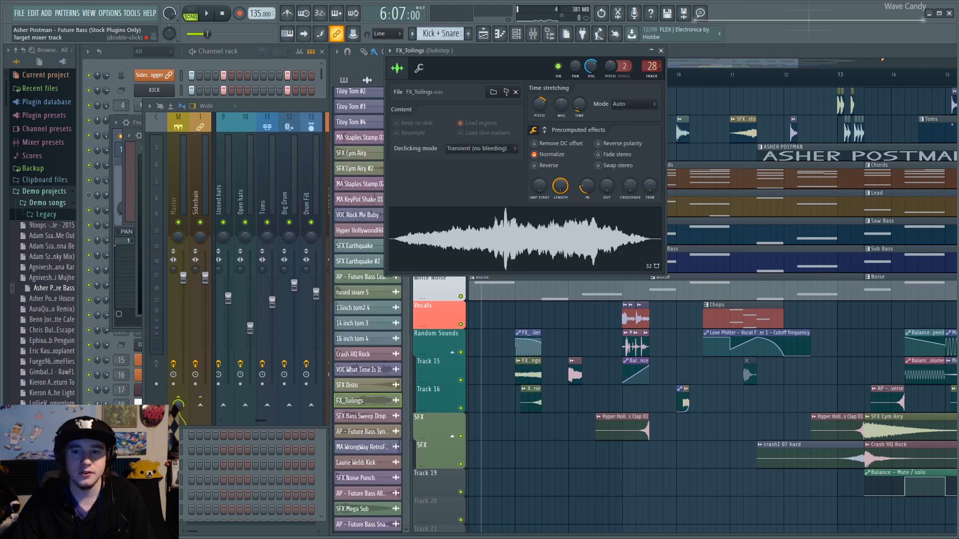
{"action": "double_click", "coordinate": [651, 66]}
{"action": "key", "text": "space"}
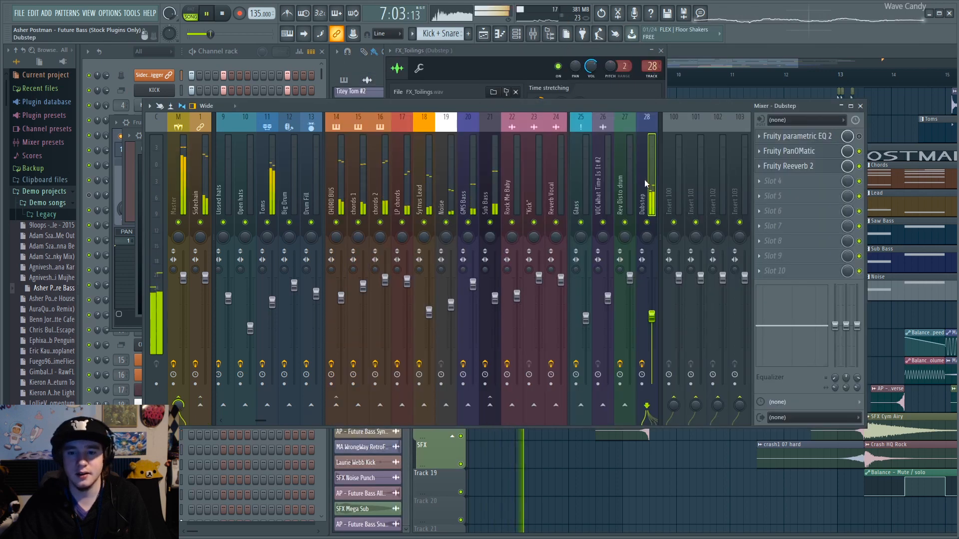
{"action": "key", "text": "space"}
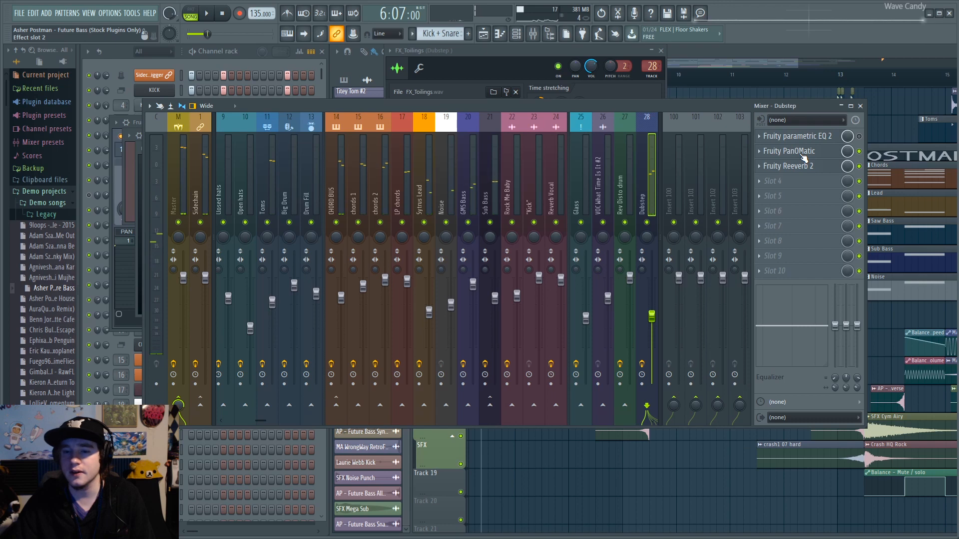
Step: Inspect Fruity PanOMatic during playback, plus Fruity Reeverb 2 and parametric EQ 2 on the Dubstep track, and return to the playlist
{"action": "left_click", "coordinate": [804, 158]}
{"action": "key", "text": "space"}
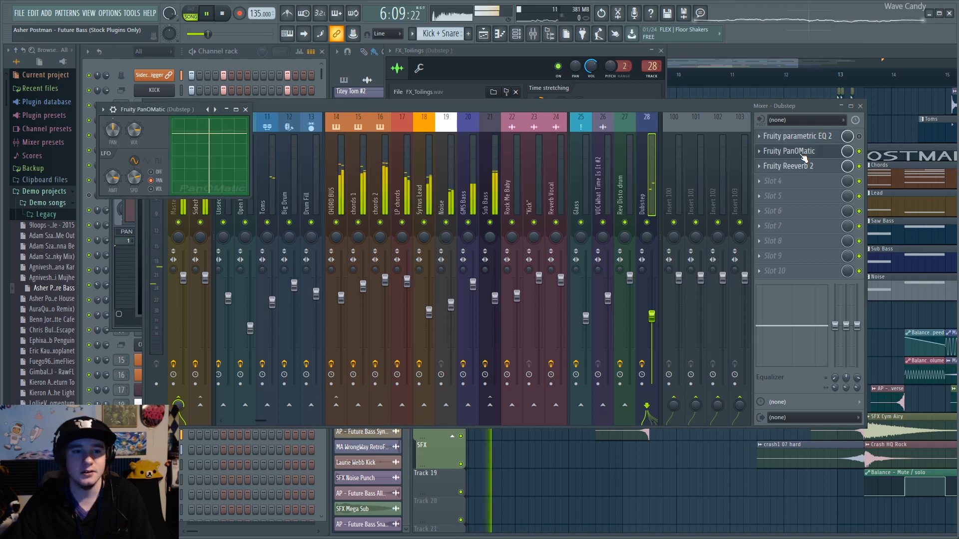
{"action": "key", "text": "space"}
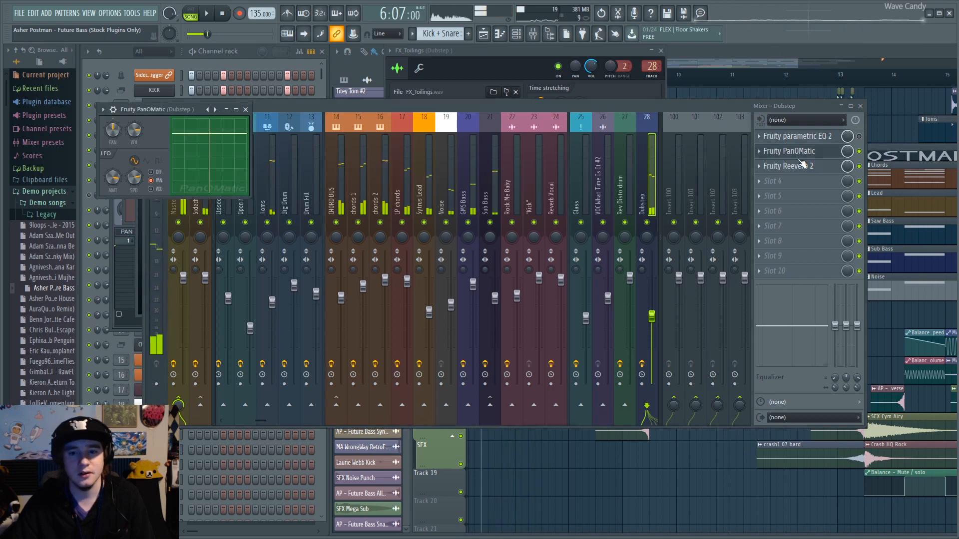
{"action": "left_click", "coordinate": [799, 166]}
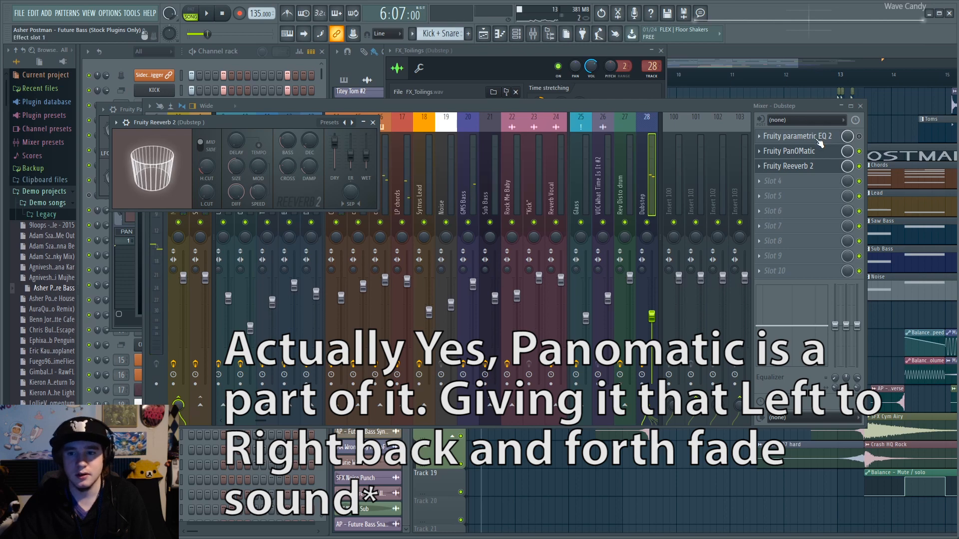
{"action": "left_click", "coordinate": [799, 135]}
{"action": "left_click", "coordinate": [642, 168]}
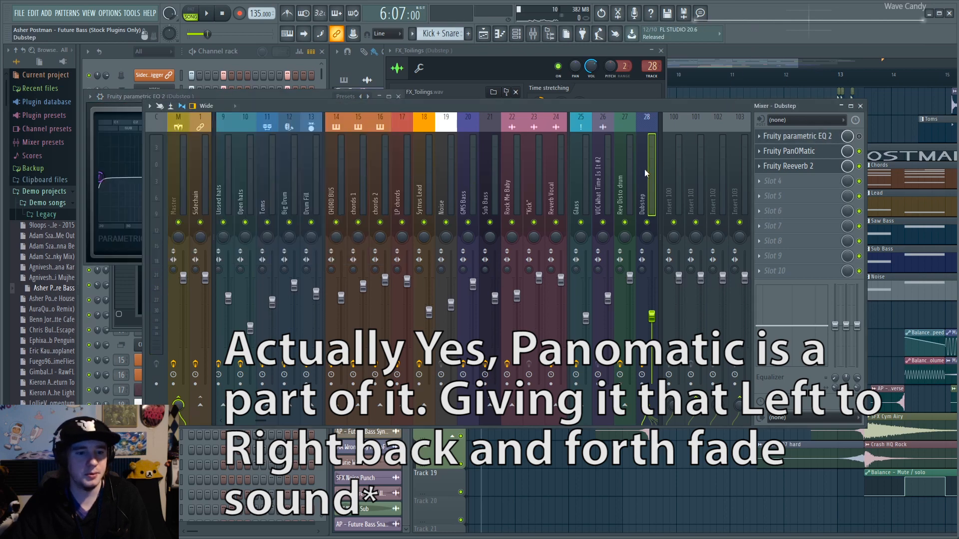
{"action": "left_click_drag", "start_coordinate": [641, 109], "coordinate": [881, 107]}
{"action": "left_click", "coordinate": [789, 53]}
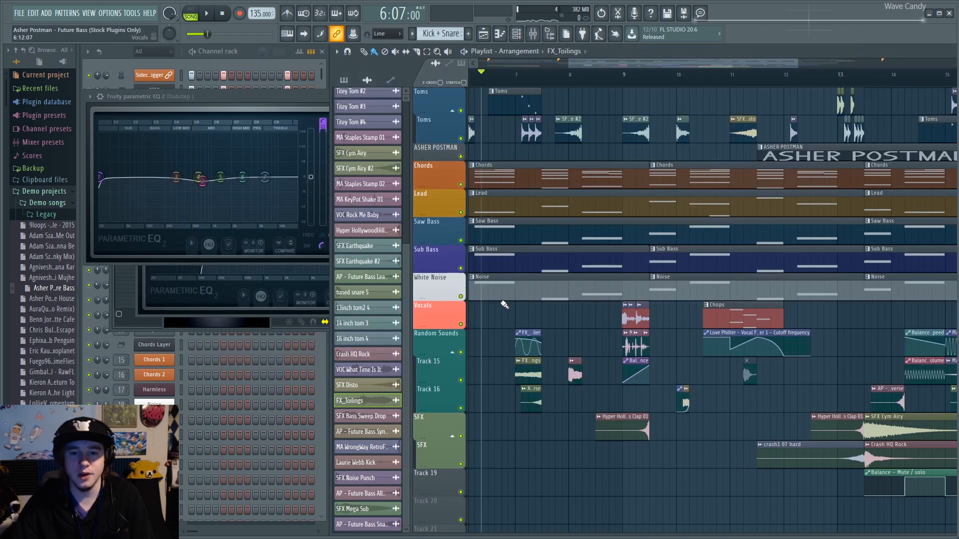
Step: Lower the end point of the FX_EH LFO speed automation to the bottom of its clip and play from bar 7
{"action": "scroll", "coordinate": [515, 82], "scroll_direction": "up", "scroll_amount": 5}
{"action": "left_click_drag", "start_coordinate": [513, 80], "coordinate": [552, 83]}
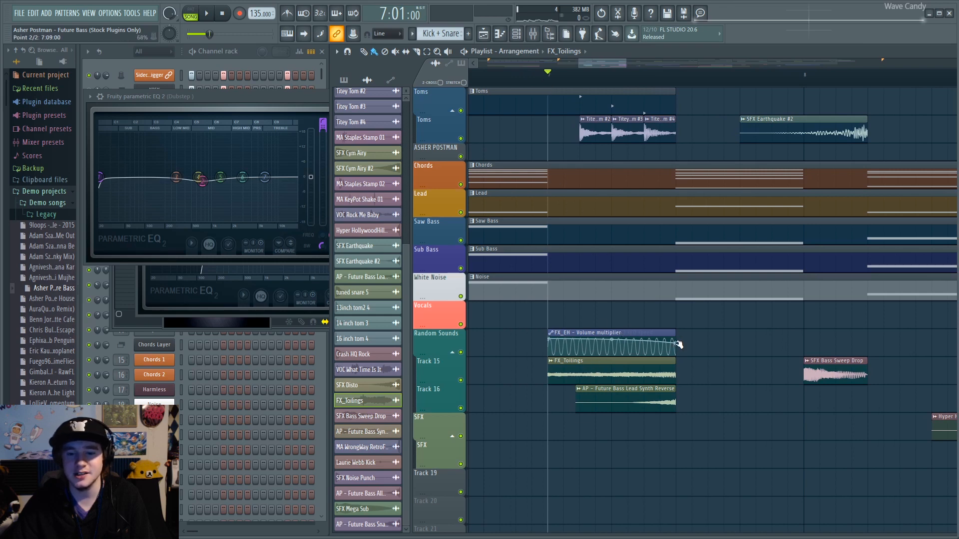
{"action": "left_click_drag", "start_coordinate": [677, 343], "coordinate": [676, 360]}
{"action": "key", "text": "space"}
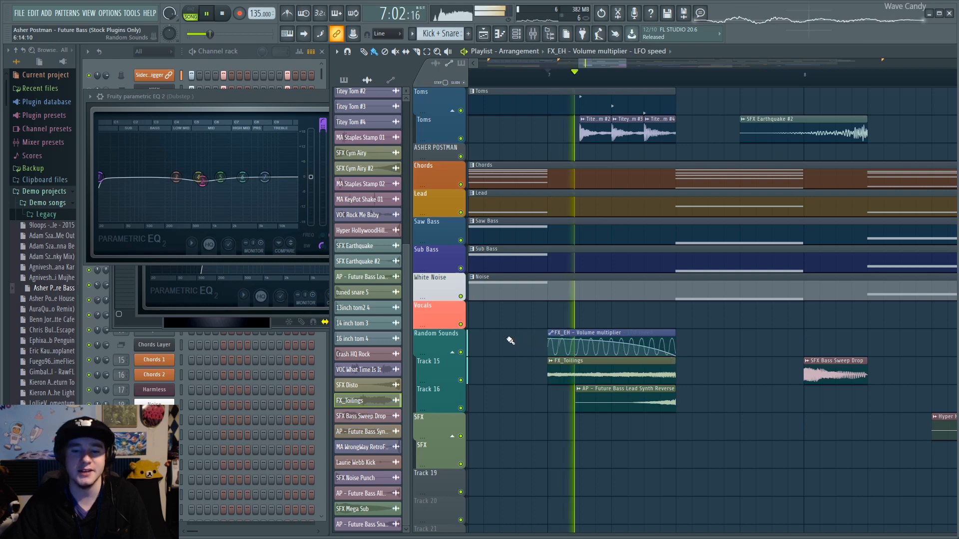
{"action": "key", "text": "space"}
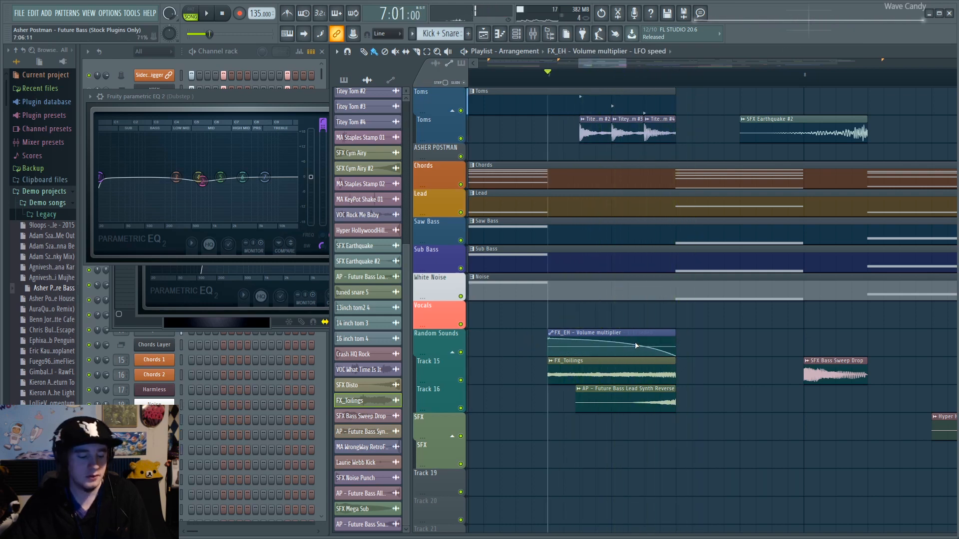
Step: Raise the end point of the FX_EH LFO speed automation and play from bar 7 to compare the modulation
{"action": "key", "text": "space"}
{"action": "key", "text": "space"}
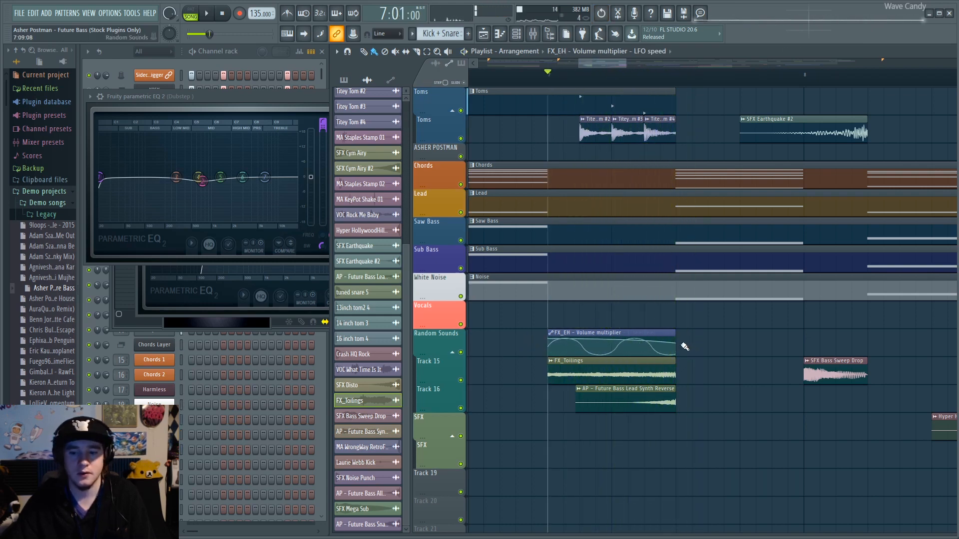
{"action": "left_click_drag", "start_coordinate": [675, 342], "coordinate": [674, 328]}
{"action": "key", "text": "space"}
{"action": "key", "text": "space"}
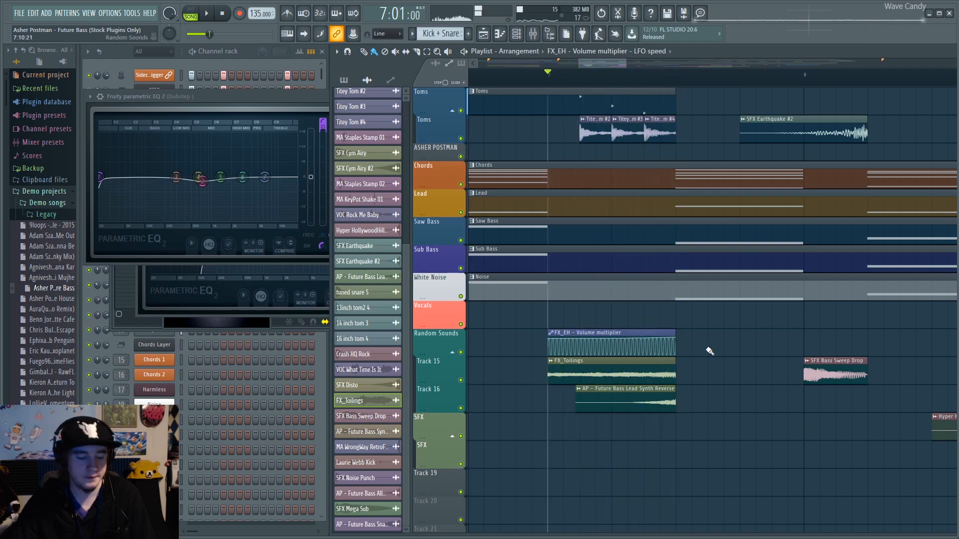
Step: Move the FX_EH Volume multiplier clip down to the SFX track and check the LFO speed automation's channel settings
{"action": "left_click_drag", "start_coordinate": [635, 336], "coordinate": [633, 442]}
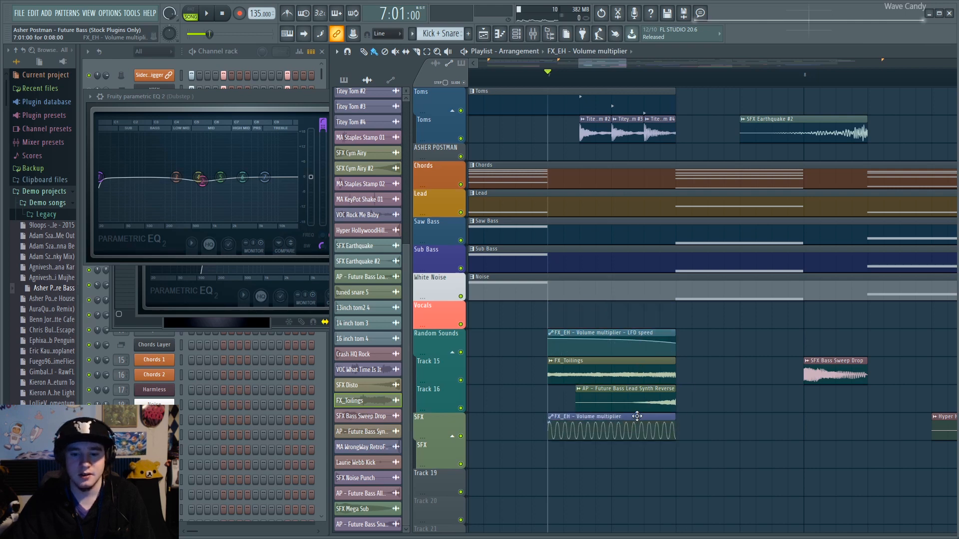
{"action": "double_click", "coordinate": [617, 333]}
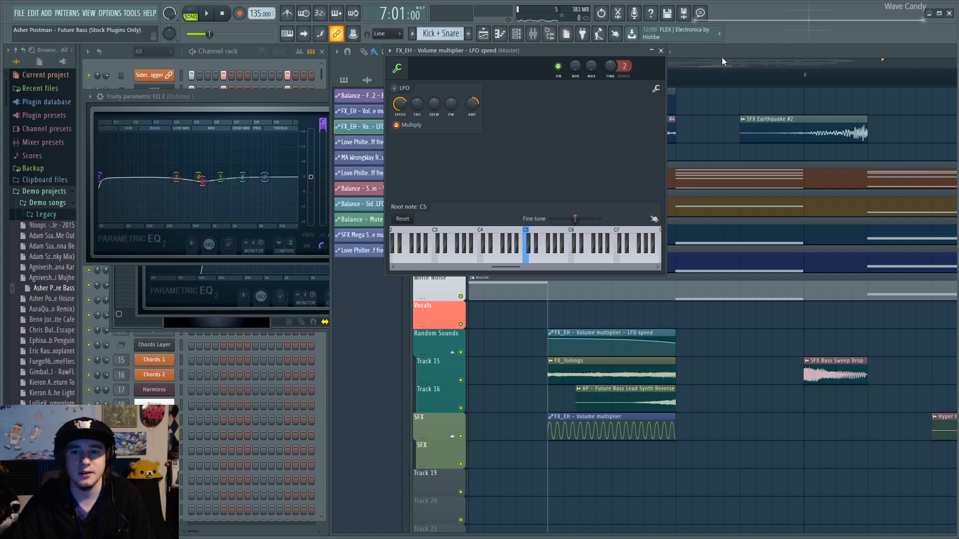
{"action": "left_click", "coordinate": [661, 51]}
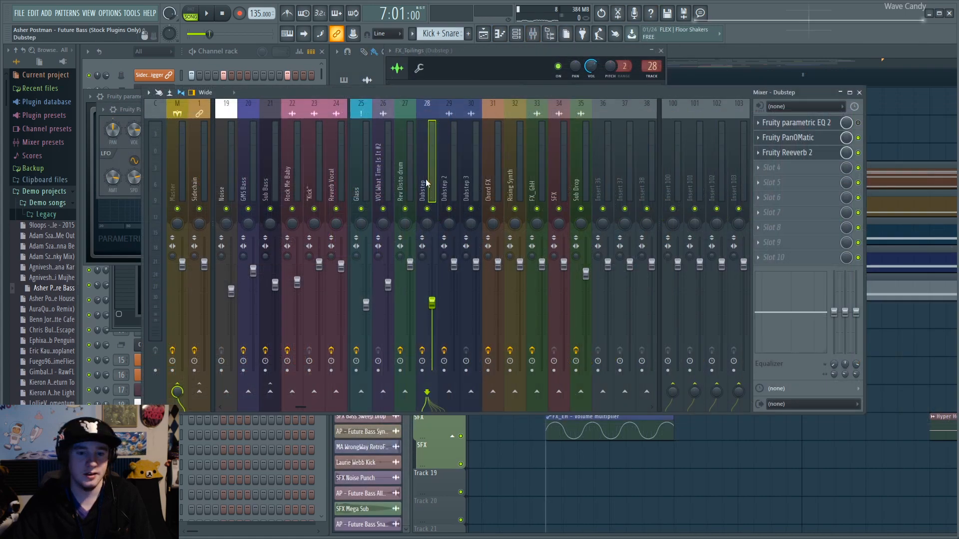
Step: Play briefly with the Dubstep mixer track in view, and return to the playlist
{"action": "key", "text": "space"}
{"action": "key", "text": "space"}
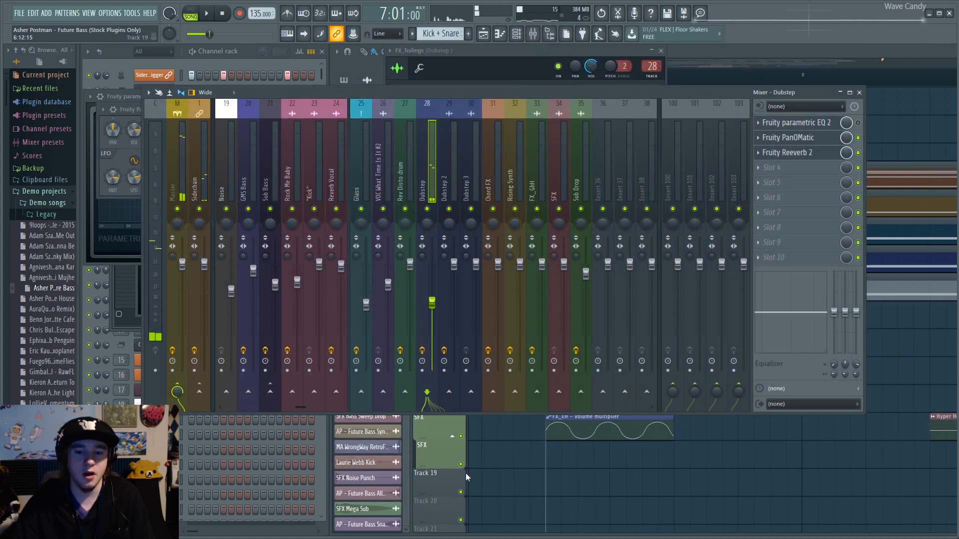
{"action": "left_click", "coordinate": [430, 426]}
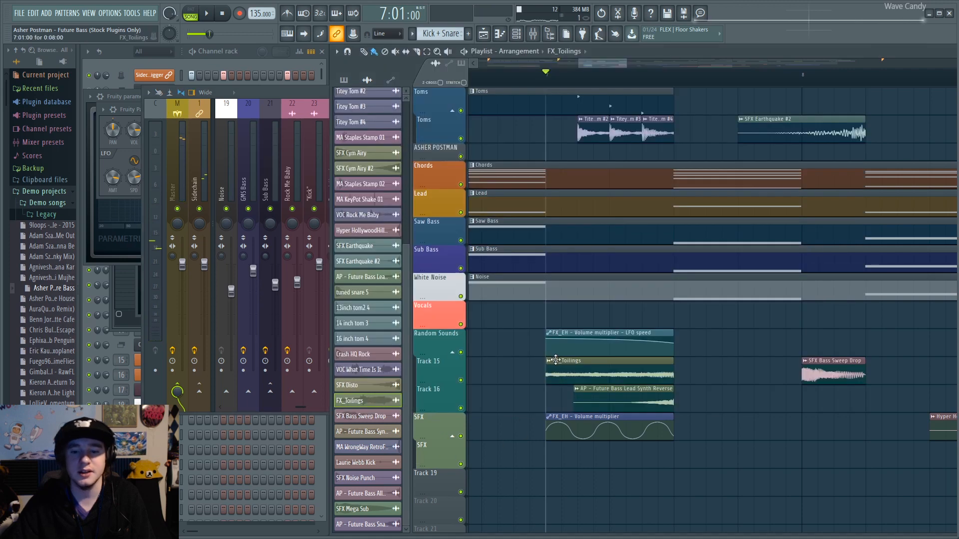
Step: Open the FX_Toilings channel during playback and examine its sample and miscellaneous settings
{"action": "double_click", "coordinate": [581, 365]}
{"action": "key", "text": "space"}
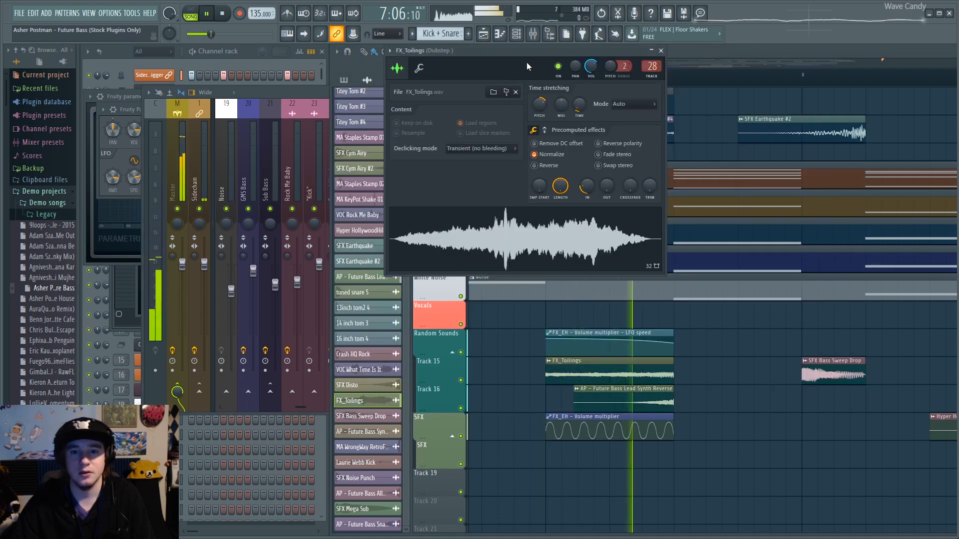
{"action": "left_click", "coordinate": [419, 68]}
{"action": "key", "text": "space"}
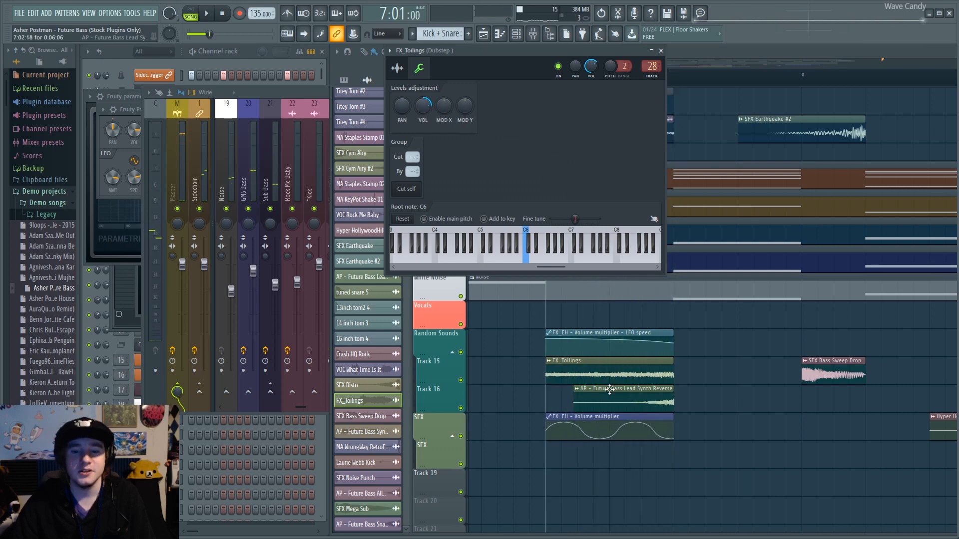
{"action": "left_click", "coordinate": [397, 68]}
{"action": "left_click", "coordinate": [419, 68]}
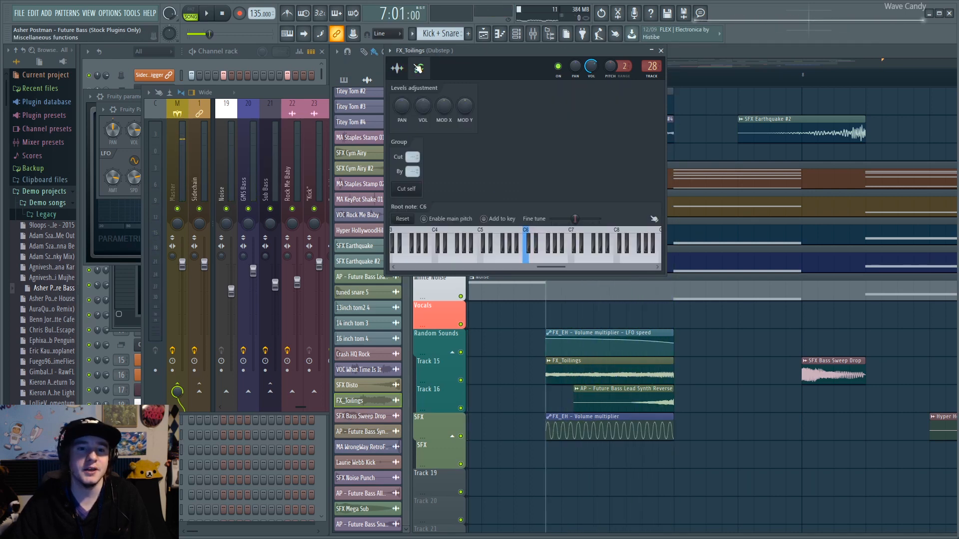
Step: Play from bar 7 to watch the FX_Toilings volume multiplier move, inspect its automation options and close the channel settings
{"action": "key", "text": "space"}
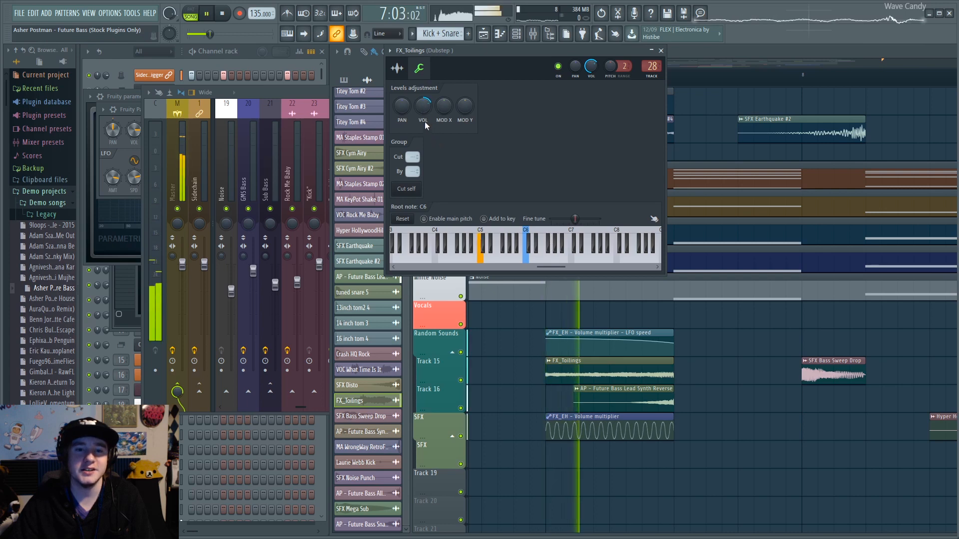
{"action": "key", "text": "space"}
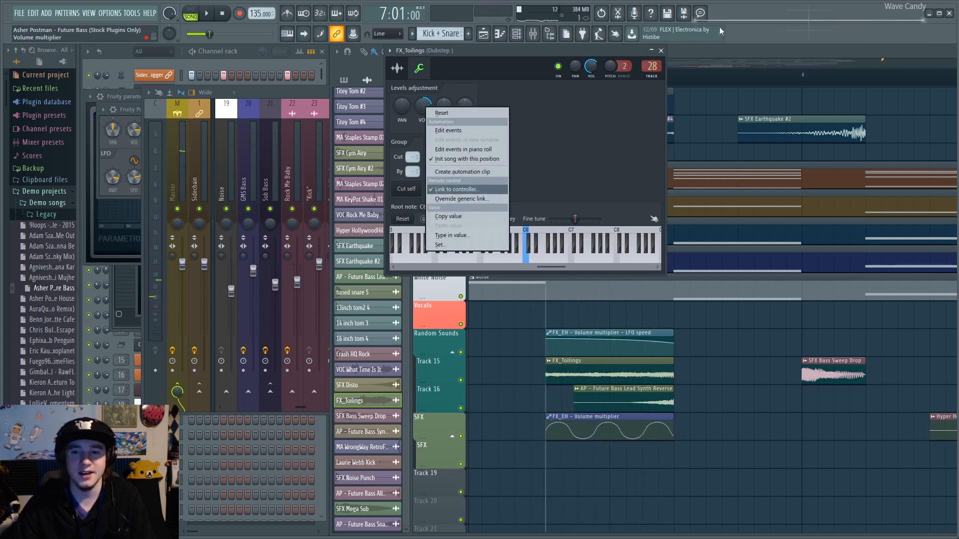
{"action": "left_click", "coordinate": [660, 50]}
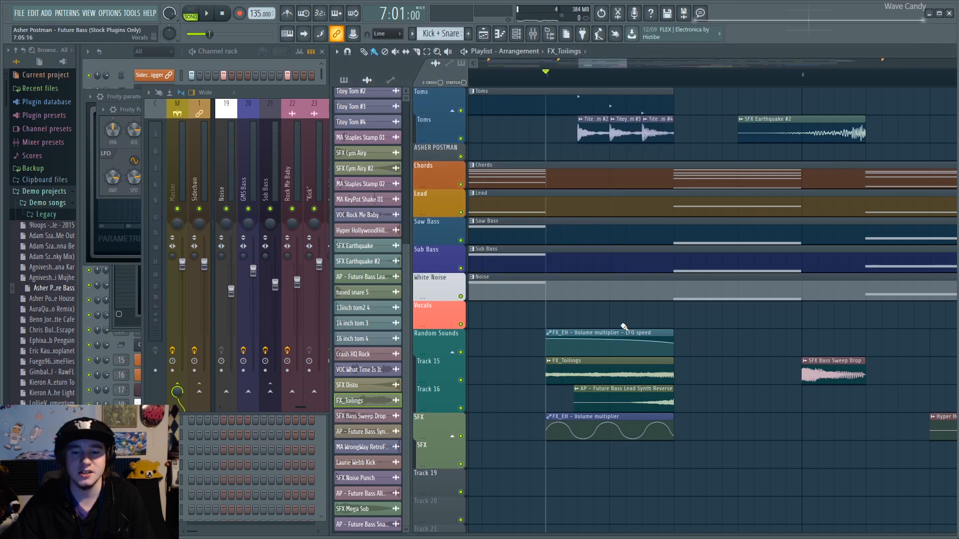
Step: Recheck the FX_Toilings sample settings and select the playlist time range spanning its clip at bar 7
{"action": "double_click", "coordinate": [586, 367]}
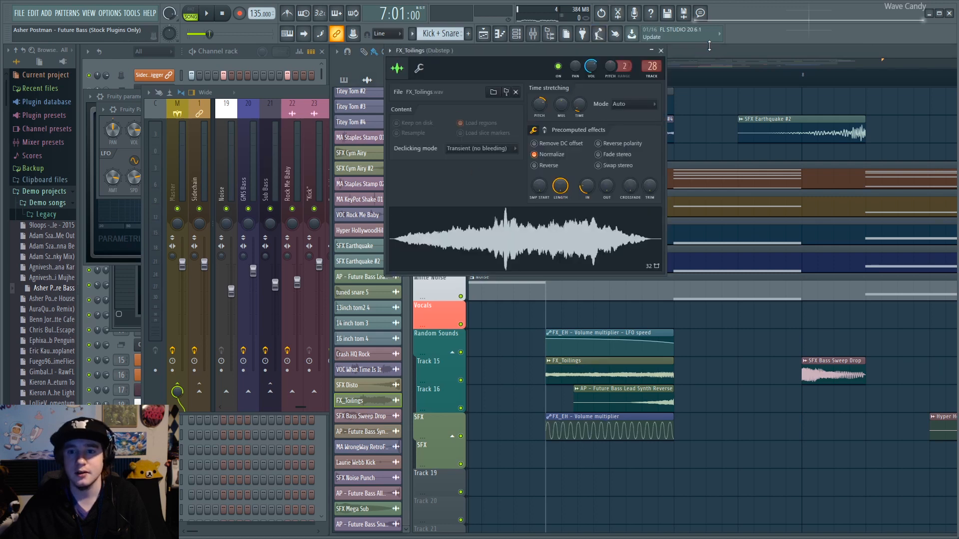
{"action": "left_click", "coordinate": [661, 50]}
{"action": "left_click_drag", "start_coordinate": [547, 79], "coordinate": [673, 83]}
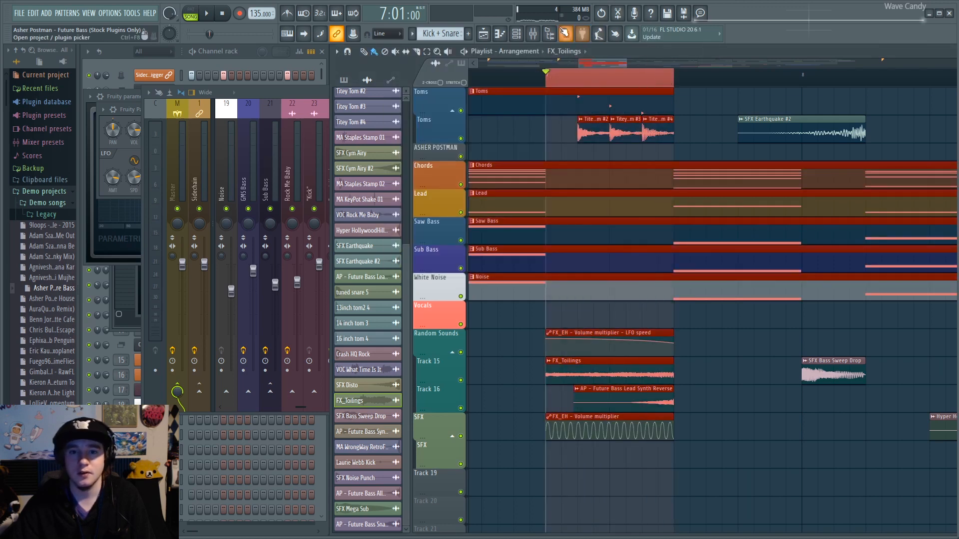
Step: Create a volume automation clip for the FX_Toilings sample and place it on the SFX sub-track directly beneath the FX_EH volume clip
{"action": "double_click", "coordinate": [594, 371]}
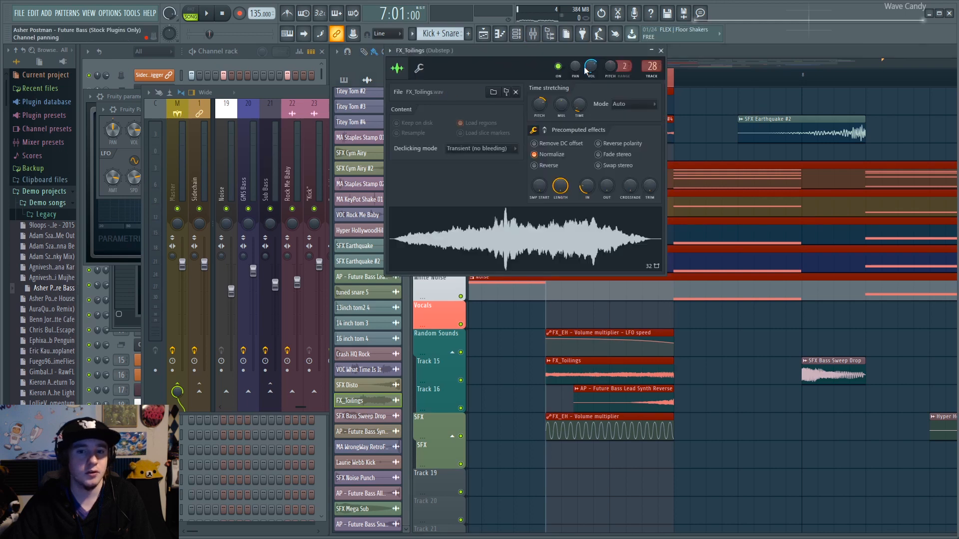
{"action": "left_click", "coordinate": [419, 68]}
{"action": "right_click", "coordinate": [426, 113]}
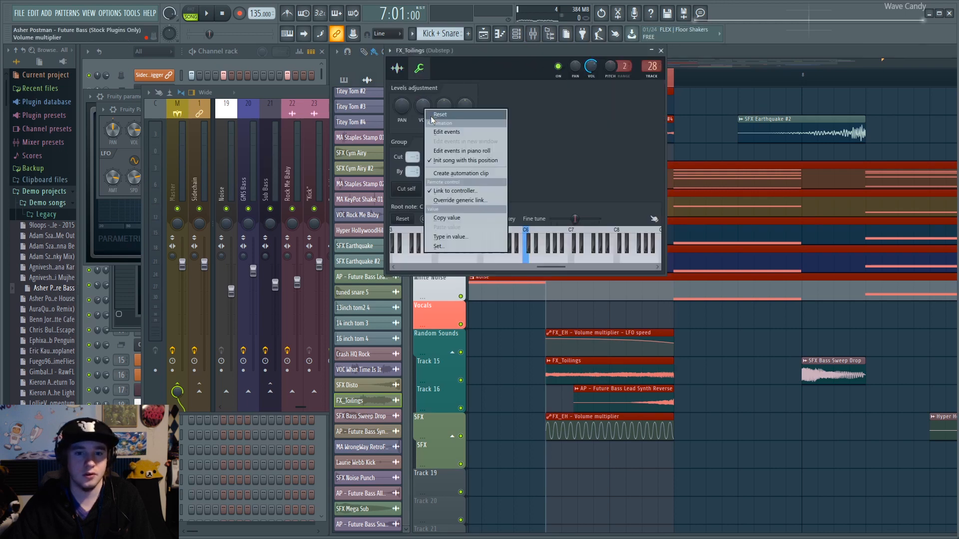
{"action": "left_click", "coordinate": [458, 173]}
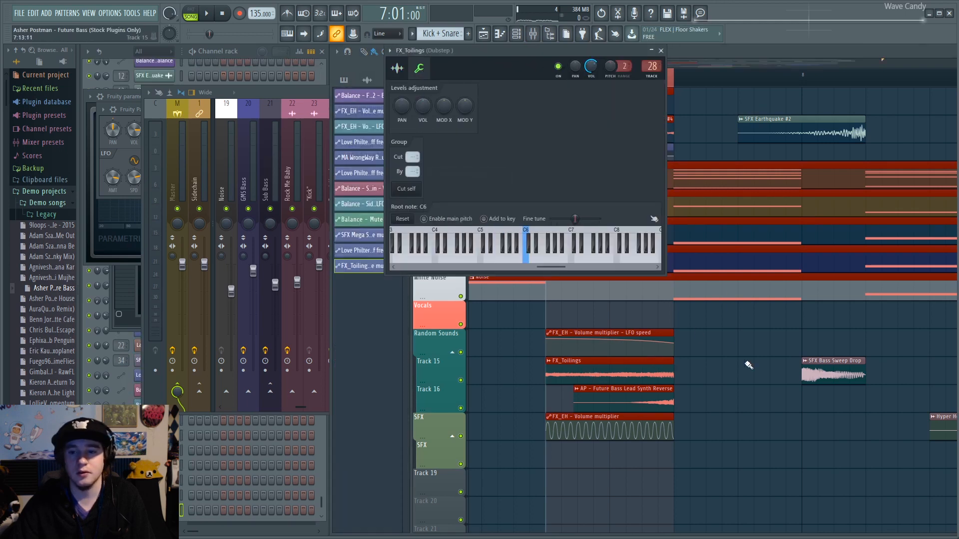
{"action": "left_click", "coordinate": [748, 365]}
{"action": "left_click_drag", "start_coordinate": [605, 148], "coordinate": [596, 459]}
{"action": "key", "text": "space"}
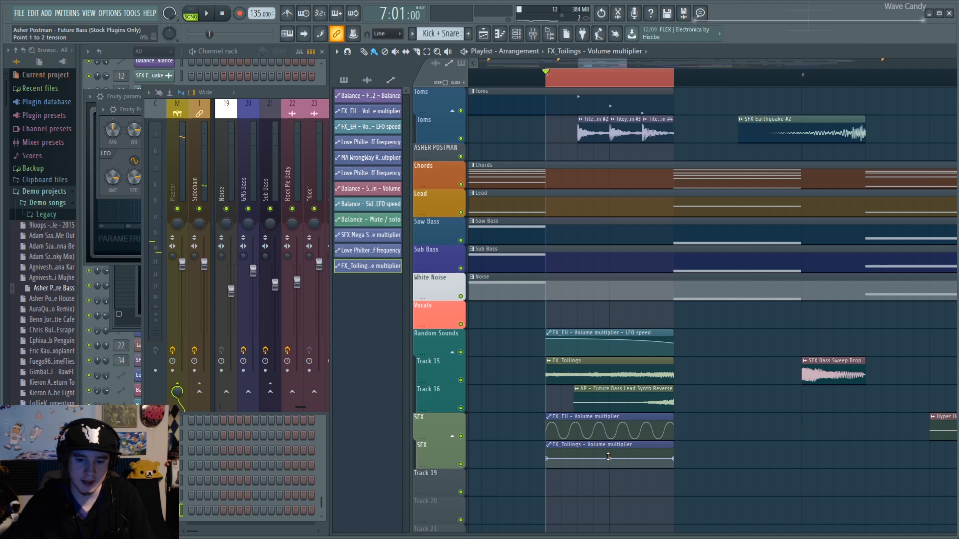
{"action": "right_click", "coordinate": [545, 420]}
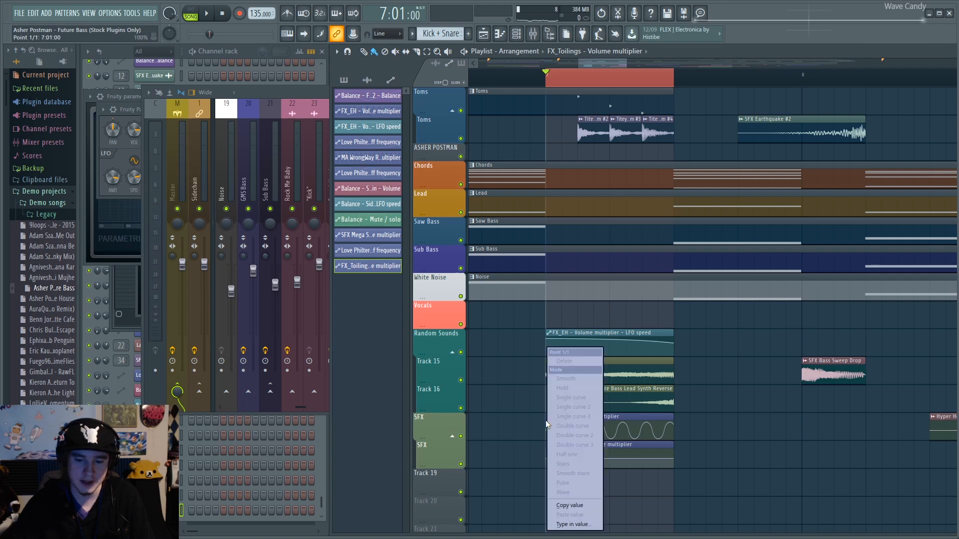
{"action": "left_click", "coordinate": [662, 425]}
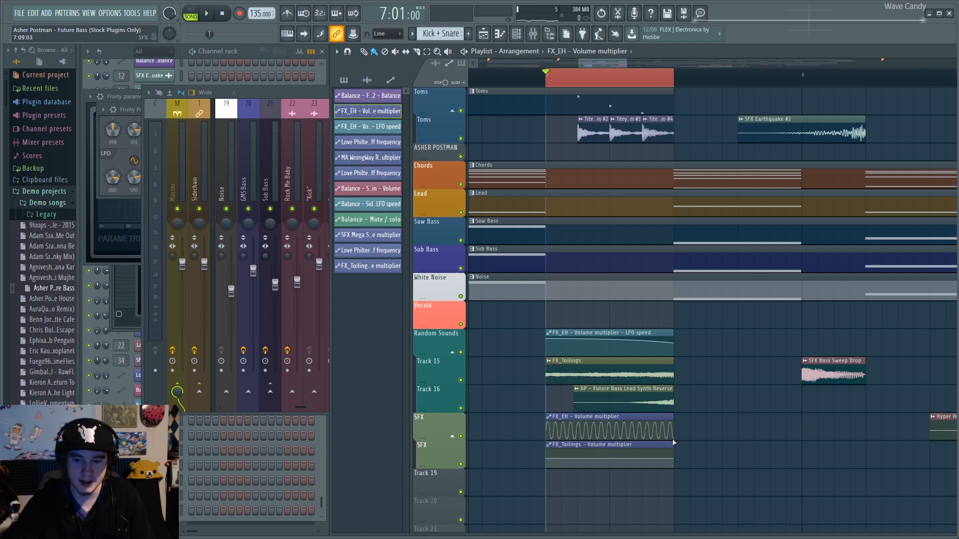
{"action": "key", "text": "space"}
{"action": "key", "text": "space"}
{"action": "right_click", "coordinate": [547, 458]}
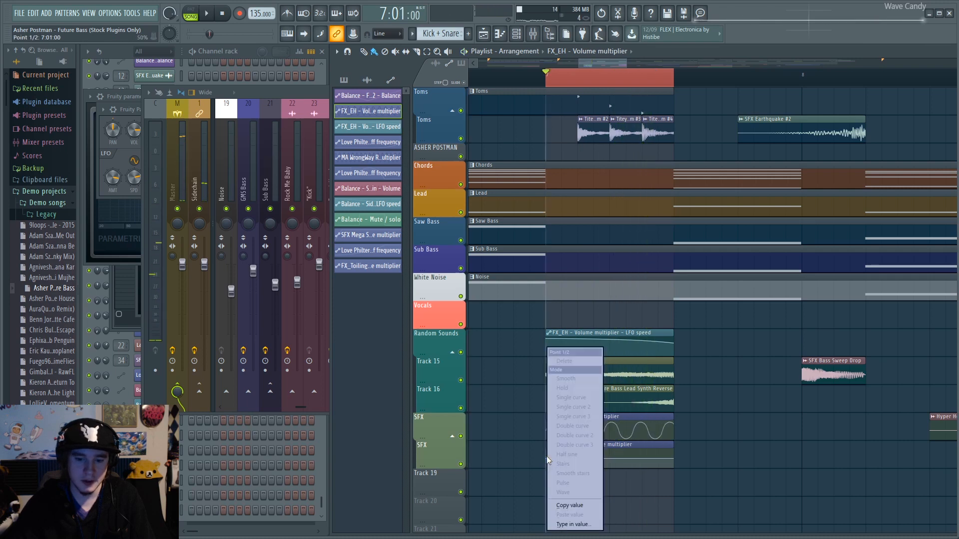
{"action": "left_click", "coordinate": [646, 435]}
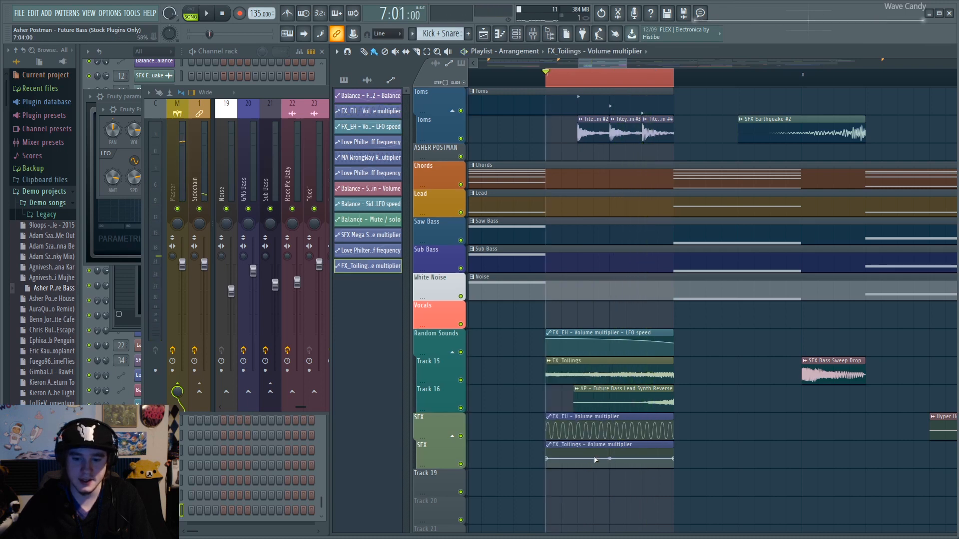
Step: Shape the FX_Toilings volume automation as a wide Pulse curve, with its end point at 100% and its start point at the minimum
{"action": "right_click", "coordinate": [673, 459]}
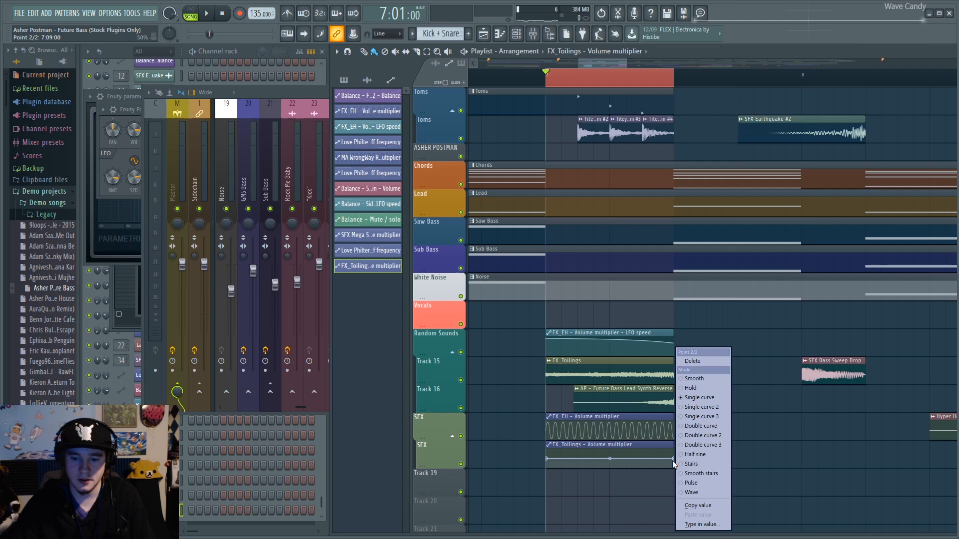
{"action": "left_click", "coordinate": [704, 480]}
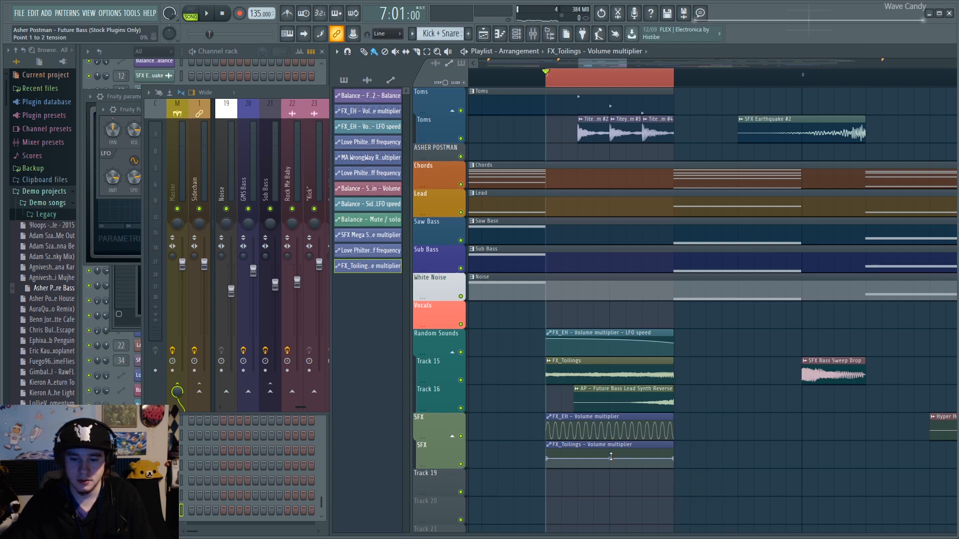
{"action": "left_click_drag", "start_coordinate": [672, 459], "coordinate": [673, 448]}
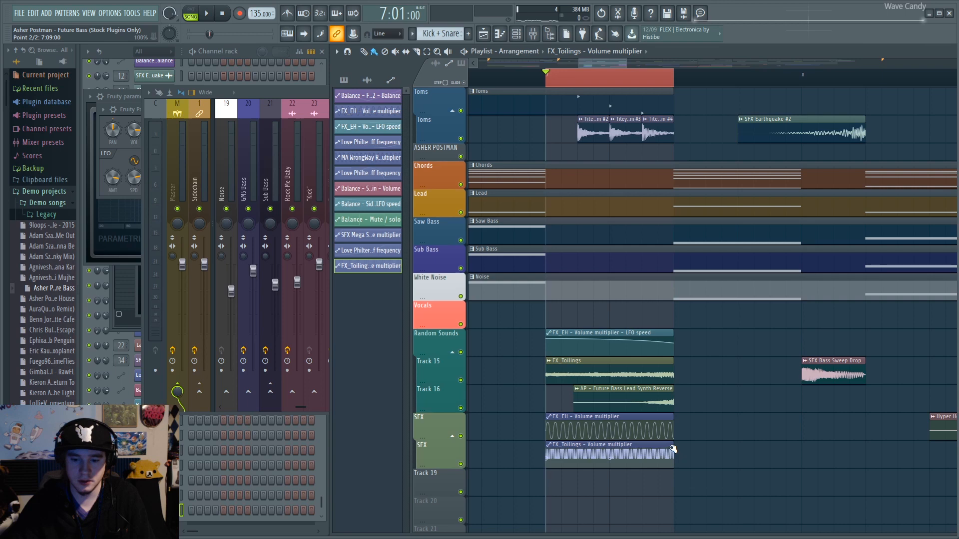
{"action": "left_click_drag", "start_coordinate": [549, 460], "coordinate": [547, 485]}
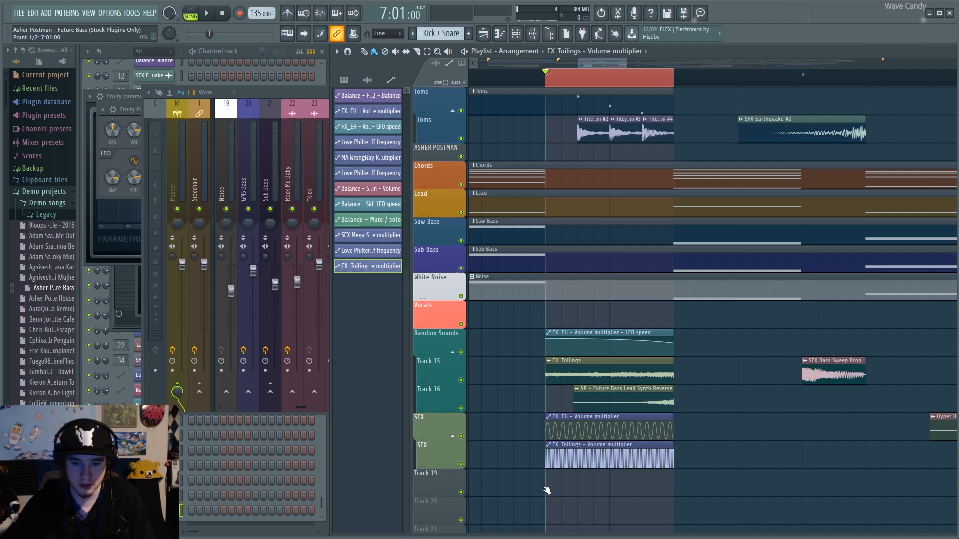
{"action": "left_click_drag", "start_coordinate": [610, 467], "coordinate": [609, 450]}
Step: Change the FX_Toilings volume automation curve from Pulse to Wave and adjust its tension to vary the number of cycles
{"action": "right_click", "coordinate": [673, 449]}
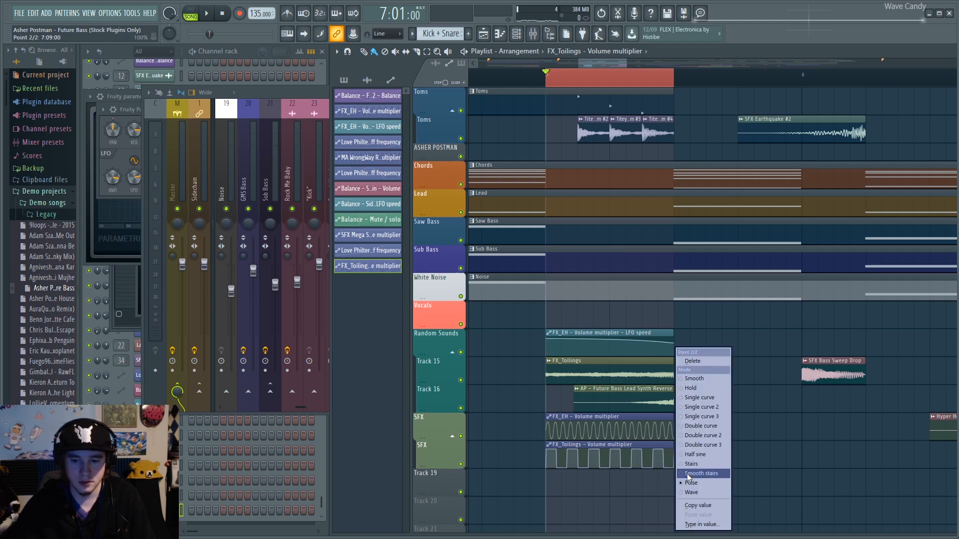
{"action": "left_click", "coordinate": [693, 493]}
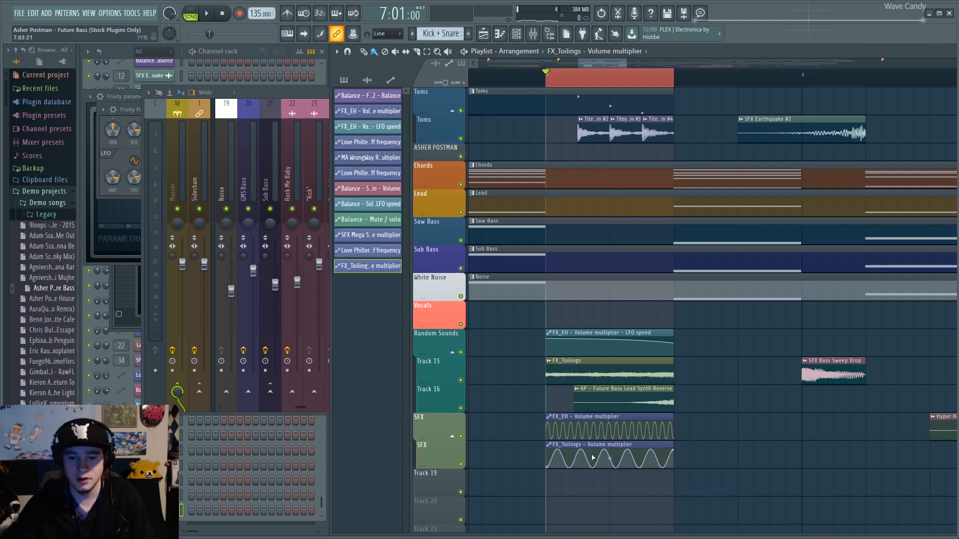
{"action": "left_click_drag", "start_coordinate": [610, 458], "coordinate": [610, 458]}
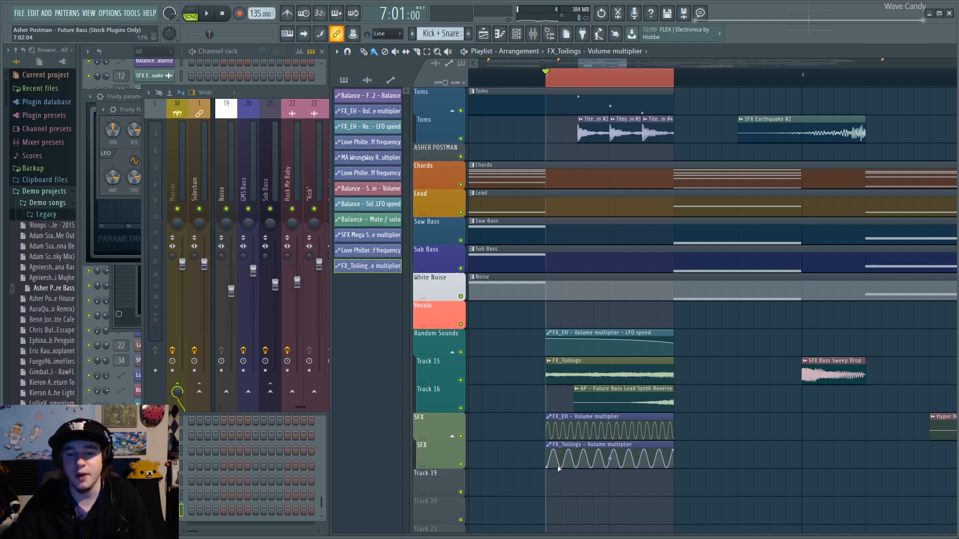
{"action": "right_click", "coordinate": [669, 454]}
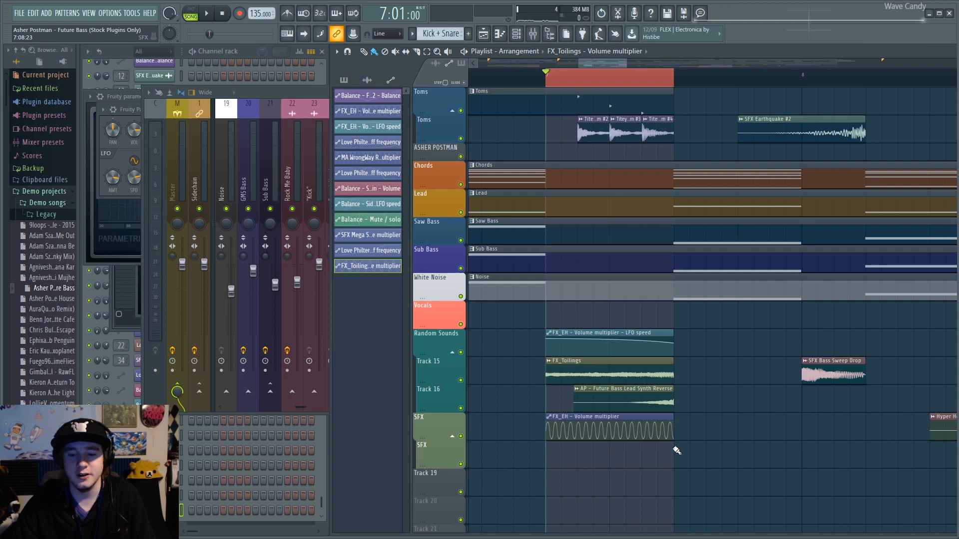
{"action": "key", "text": "ctrl+z"}
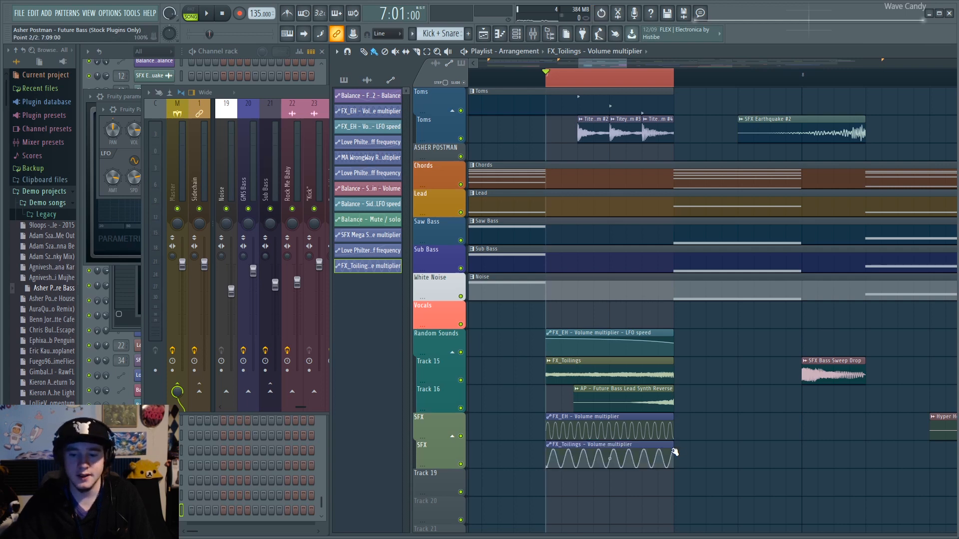
Step: Adjust the tension of the FX_Toilings volume wave until it oscillates in fast, closely spaced cycles
{"action": "right_click", "coordinate": [672, 451]}
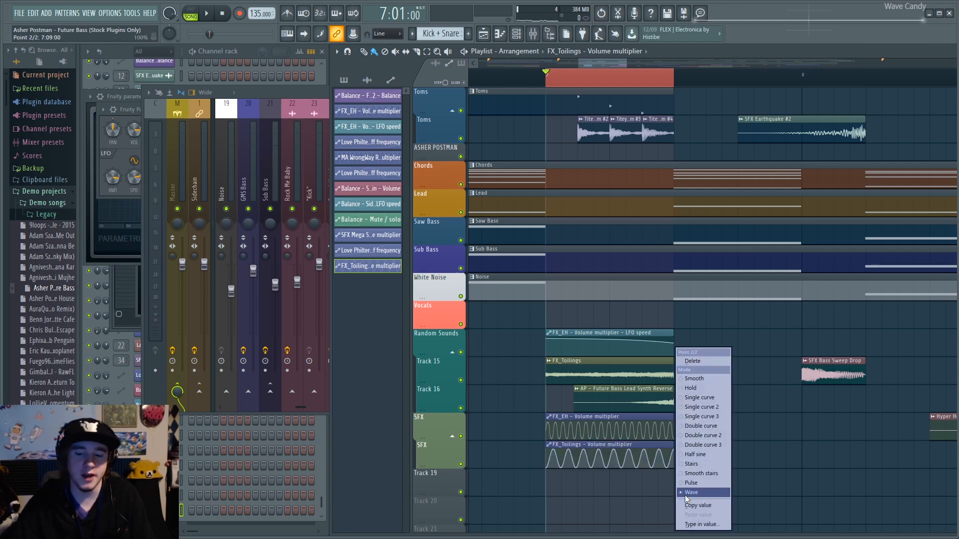
{"action": "left_click", "coordinate": [598, 60]}
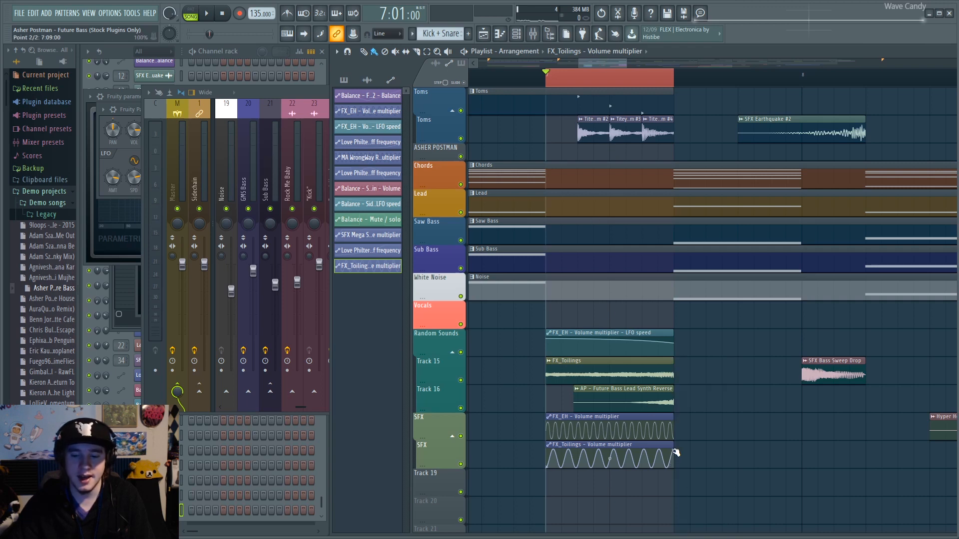
{"action": "mouse_move", "coordinate": [610, 458]}
{"action": "left_mouse_down"}
{"action": "mouse_move", "coordinate": [610, 437]}
{"action": "mouse_move", "coordinate": [610, 457]}
{"action": "left_mouse_up"}
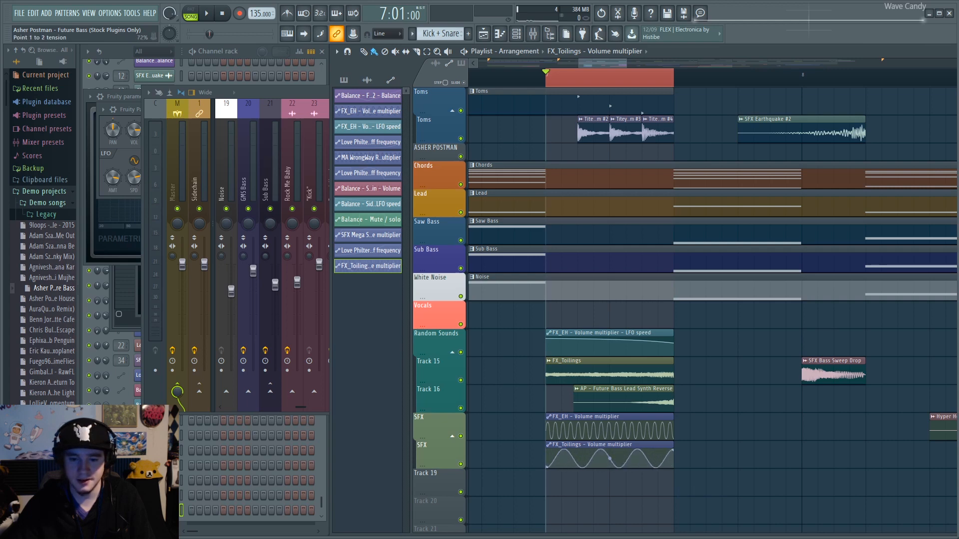
{"action": "left_click_drag", "start_coordinate": [610, 458], "coordinate": [613, 457]}
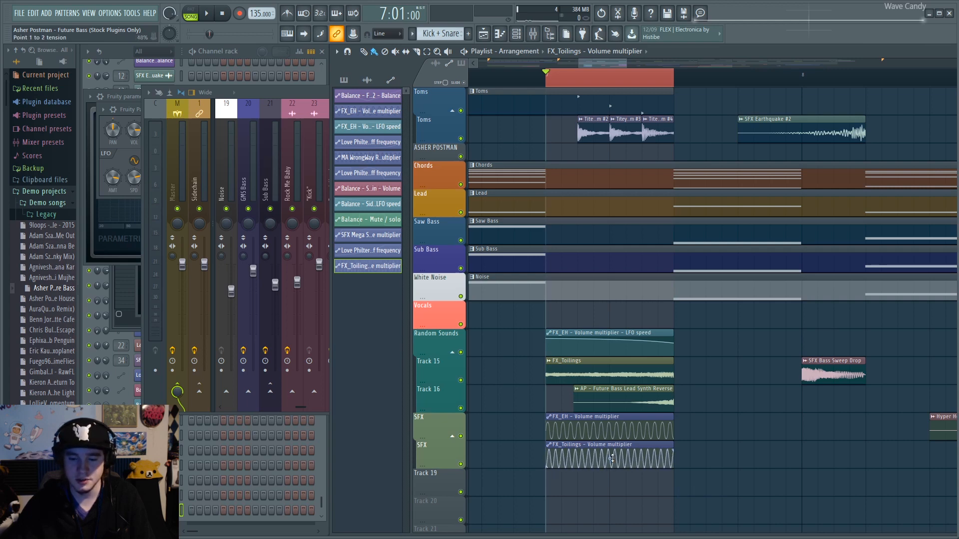
Step: Open the FX_Toilings volume automation's channel settings, enable its LFO, and try different tension, skew and pulse width amounts
{"action": "double_click", "coordinate": [652, 446]}
{"action": "left_click_drag", "start_coordinate": [245, 107], "coordinate": [356, 129]}
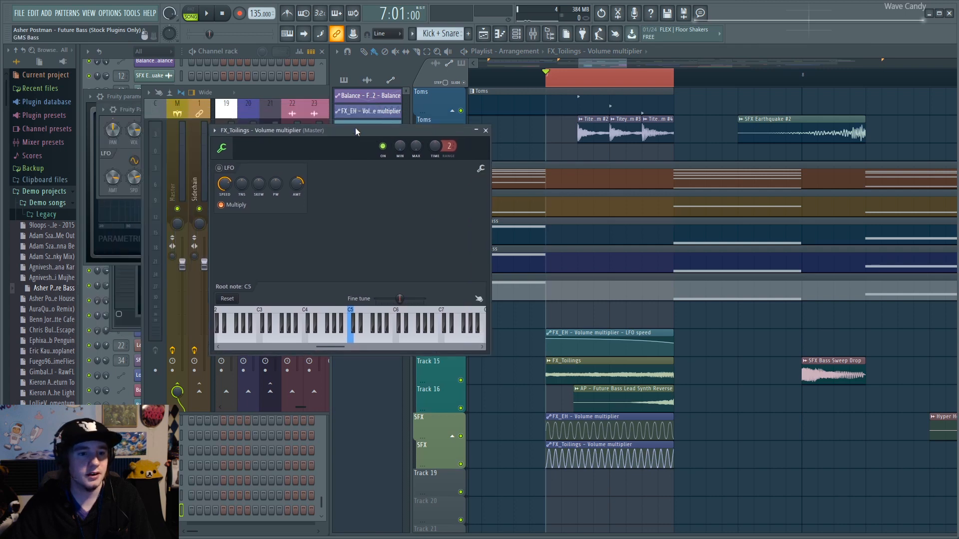
{"action": "left_click_drag", "start_coordinate": [243, 186], "coordinate": [243, 150]}
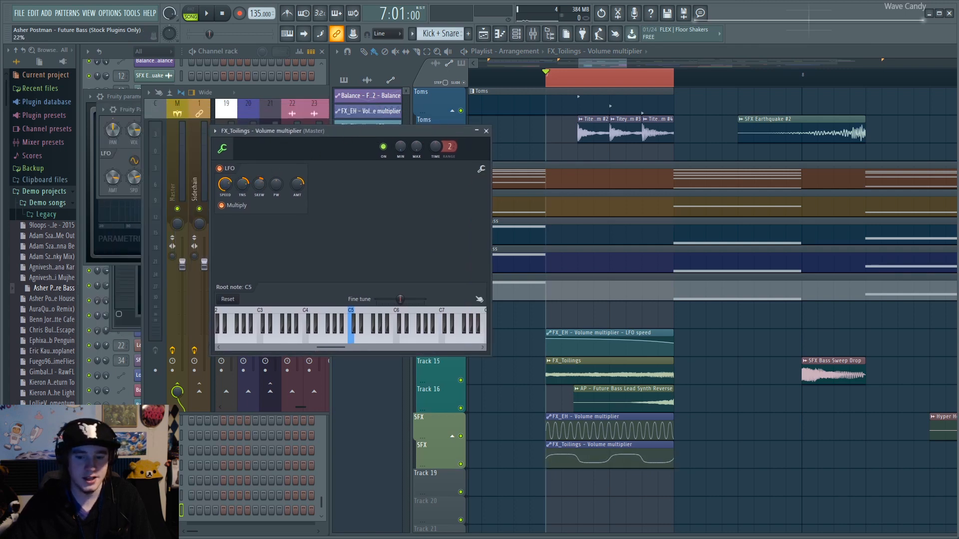
{"action": "left_click_drag", "start_coordinate": [263, 186], "coordinate": [264, 210]}
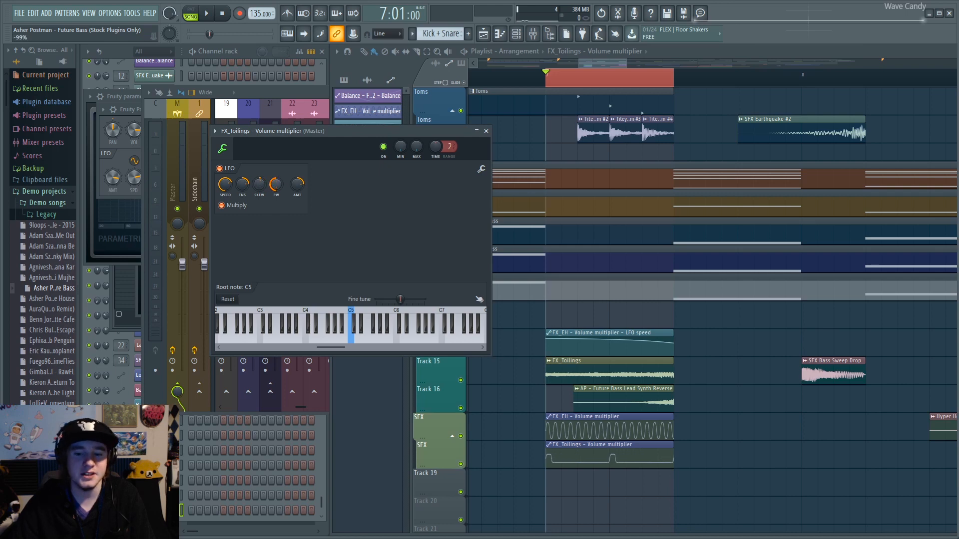
Step: Reset the LFO pulse width, skew and tension of the FX_Toilings volume automation to their defaults
{"action": "right_click", "coordinate": [277, 185]}
{"action": "left_click", "coordinate": [286, 190]}
{"action": "right_click", "coordinate": [260, 183]}
{"action": "left_click", "coordinate": [268, 188]}
{"action": "right_click", "coordinate": [246, 183]}
{"action": "left_click", "coordinate": [258, 188]}
Step: Create an automation clip for the LFO speed, place it on Track 19, and shape it as a gently falling, upward-bowed curve
{"action": "mouse_move", "coordinate": [228, 185]}
{"action": "left_mouse_down"}
{"action": "mouse_move", "coordinate": [228, 163]}
{"action": "mouse_move", "coordinate": [225, 188]}
{"action": "left_mouse_up"}
{"action": "right_click", "coordinate": [225, 189]}
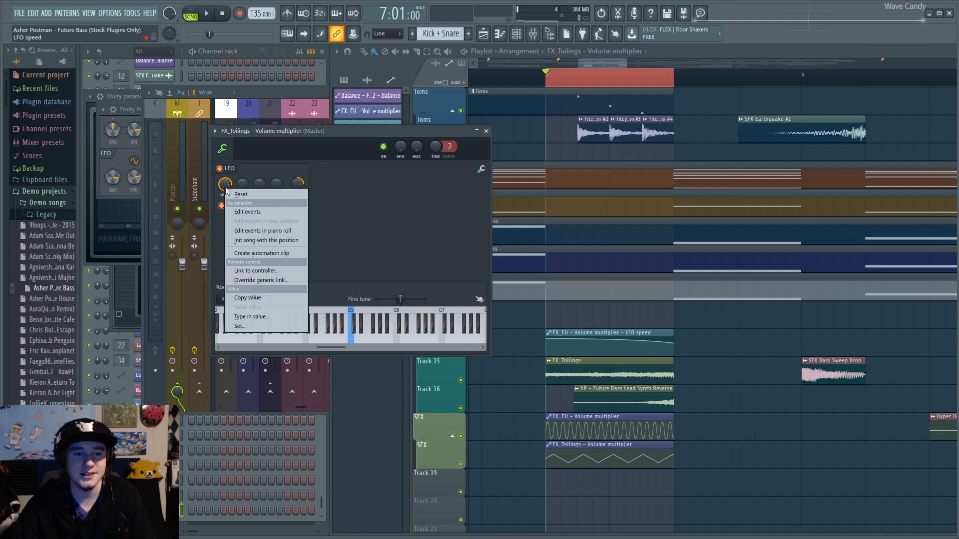
{"action": "left_click", "coordinate": [262, 252]}
{"action": "left_click_drag", "start_coordinate": [604, 154], "coordinate": [606, 473]}
{"action": "left_click_drag", "start_coordinate": [675, 483], "coordinate": [676, 488]}
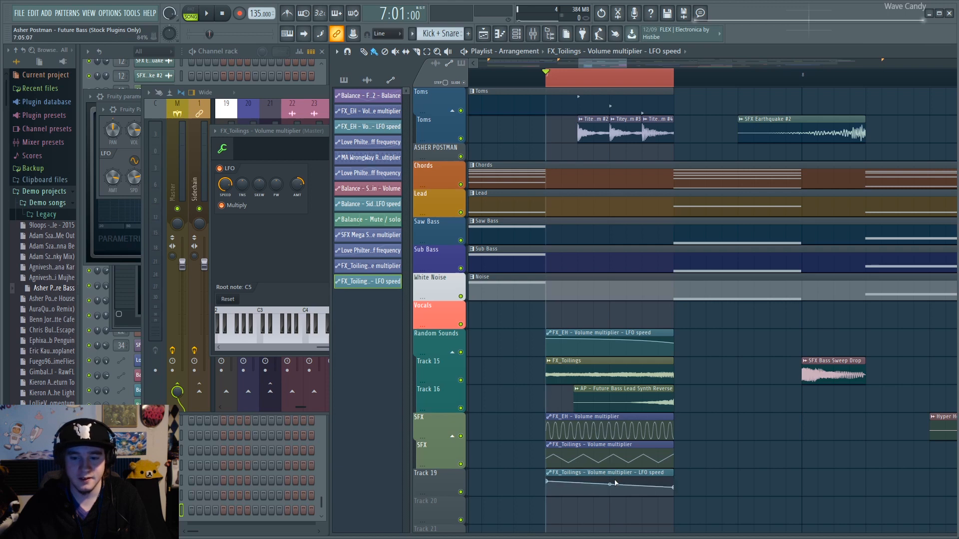
{"action": "left_click_drag", "start_coordinate": [613, 484], "coordinate": [611, 481]}
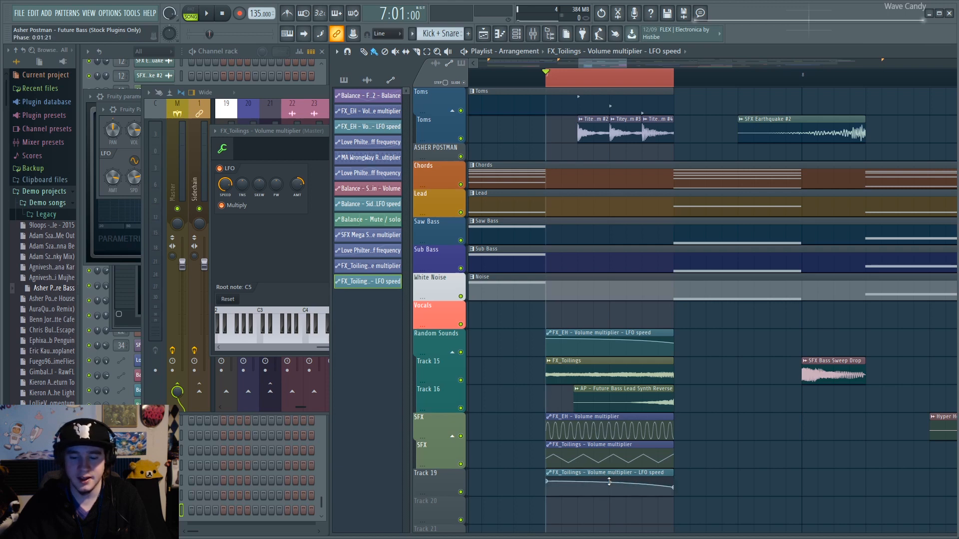
Step: Raise the LFO tension of the FX_Toilings volume automation to round its triangular wave, keeping Multiply enabled
{"action": "left_click", "coordinate": [614, 444]}
{"action": "left_click", "coordinate": [262, 233]}
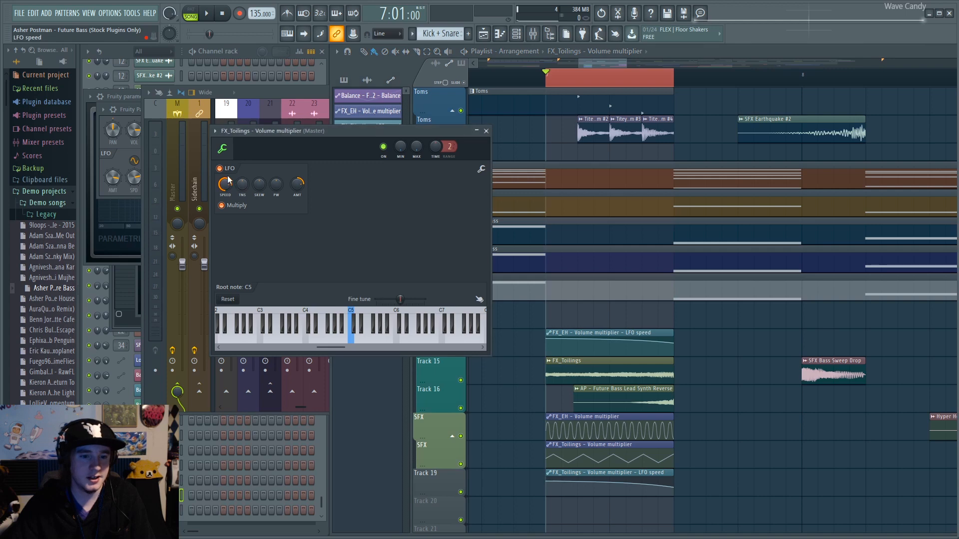
{"action": "left_click", "coordinate": [221, 205]}
{"action": "left_click_drag", "start_coordinate": [243, 184], "coordinate": [242, 173]}
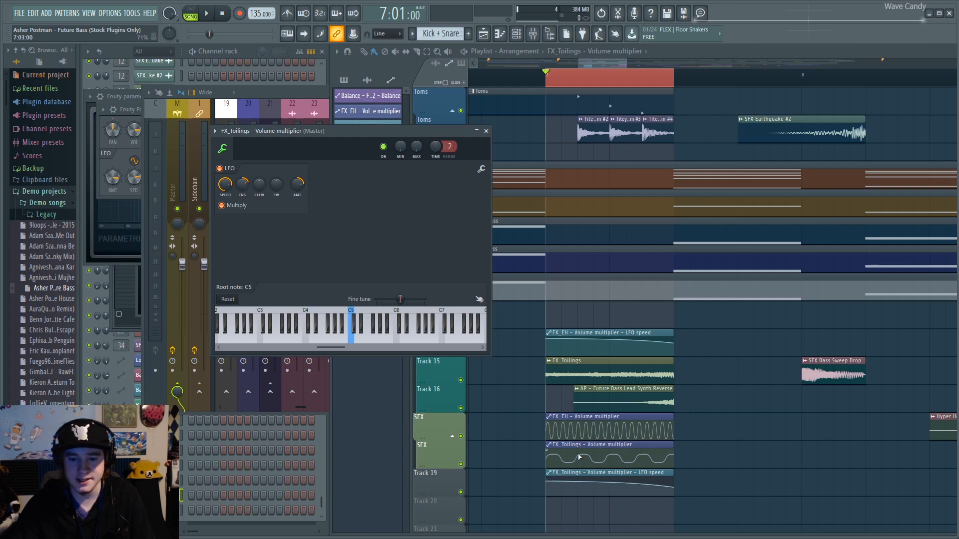
Step: Extend the FX_Toilings volume clip beyond the selected region, raise its LFO speed and amount, and fine-tune the LFO tension
{"action": "left_click_drag", "start_coordinate": [230, 191], "coordinate": [229, 195]}
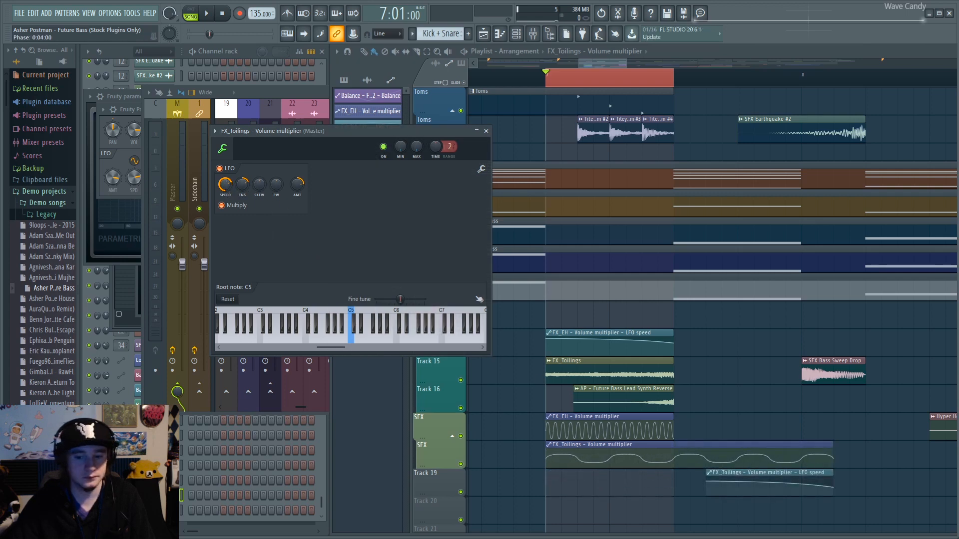
{"action": "left_click_drag", "start_coordinate": [227, 186], "coordinate": [227, 179]}
{"action": "left_click_drag", "start_coordinate": [299, 187], "coordinate": [298, 182]}
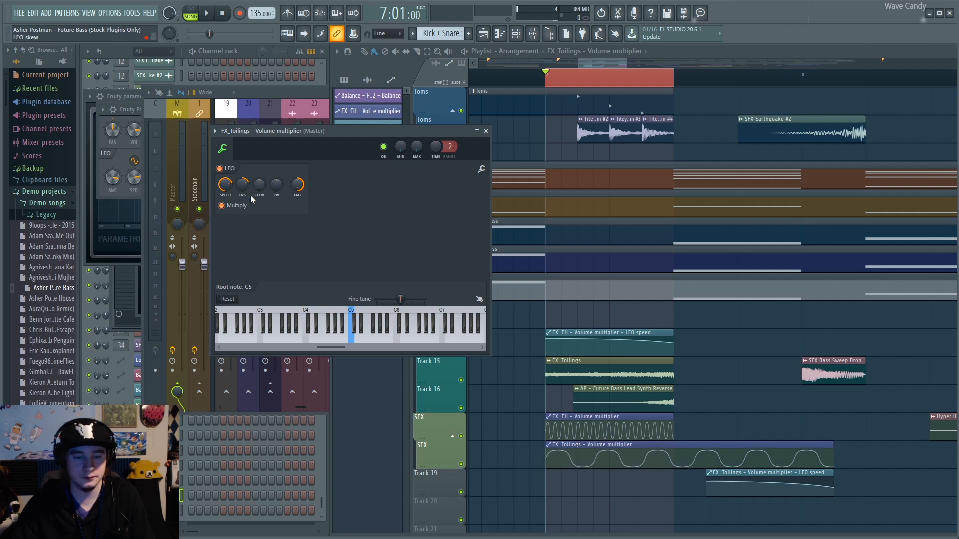
{"action": "left_click_drag", "start_coordinate": [240, 187], "coordinate": [240, 184]}
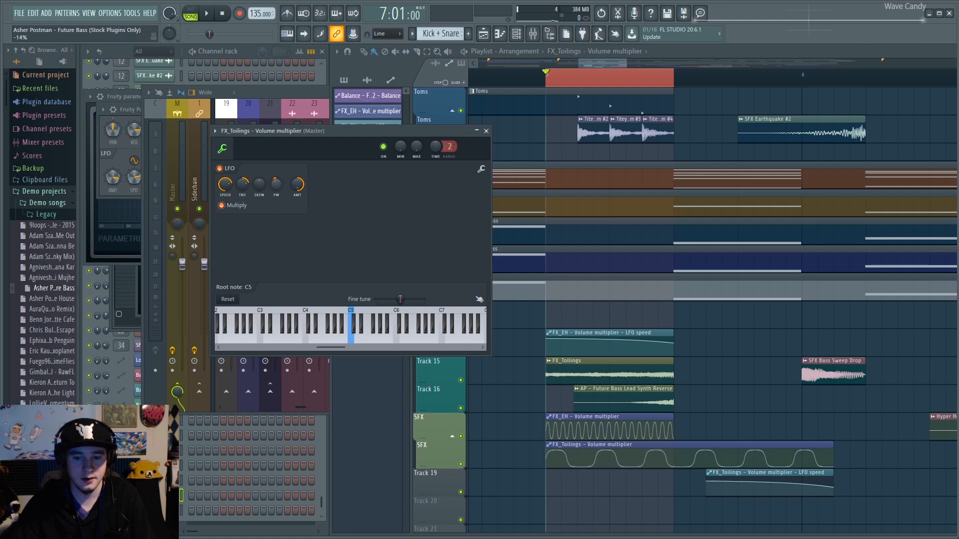
{"action": "left_click_drag", "start_coordinate": [230, 186], "coordinate": [230, 176]}
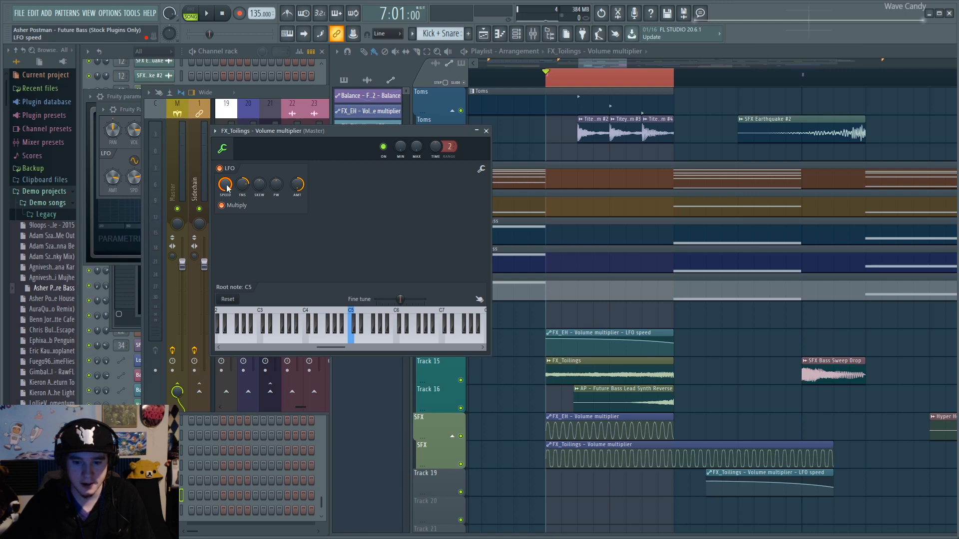
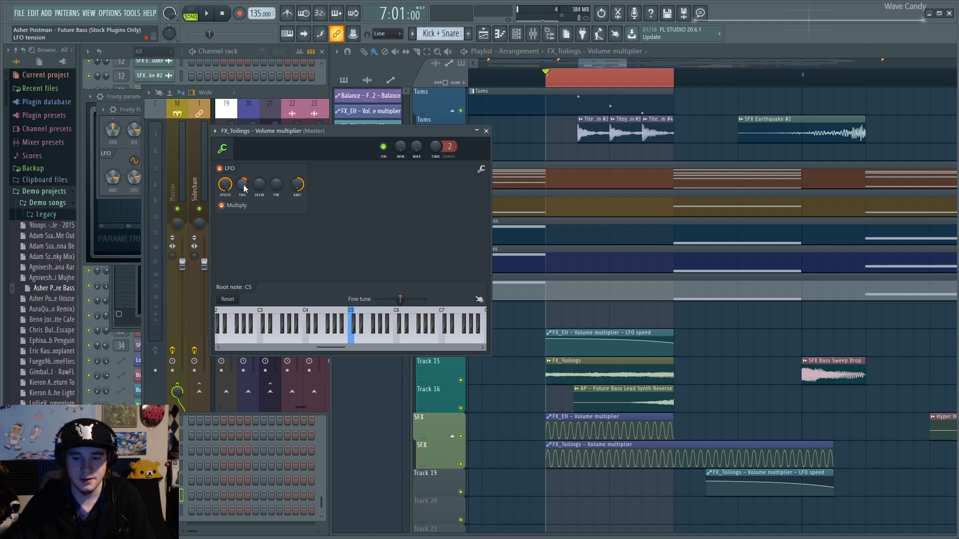
Step: Move the LFO speed automation clip on Track 19 back to align with the start of the FX_Toilings volume clip
{"action": "left_click_drag", "start_coordinate": [780, 476], "coordinate": [619, 476]}
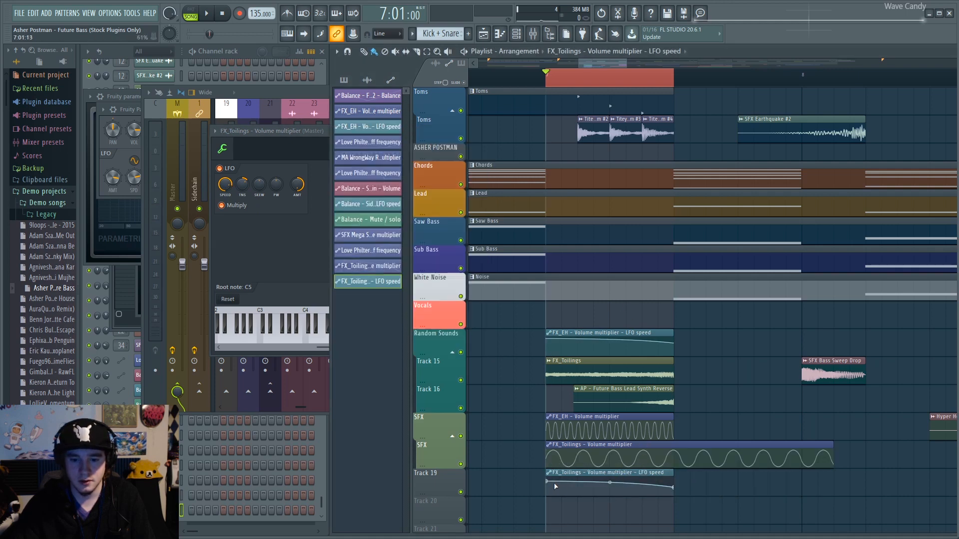
Step: Raise both endpoints of the LFO speed curve on Track 19, delete the FX_EH volume clip, and audition the region
{"action": "left_click_drag", "start_coordinate": [547, 482], "coordinate": [547, 480]}
{"action": "left_click_drag", "start_coordinate": [674, 491], "coordinate": [676, 486]}
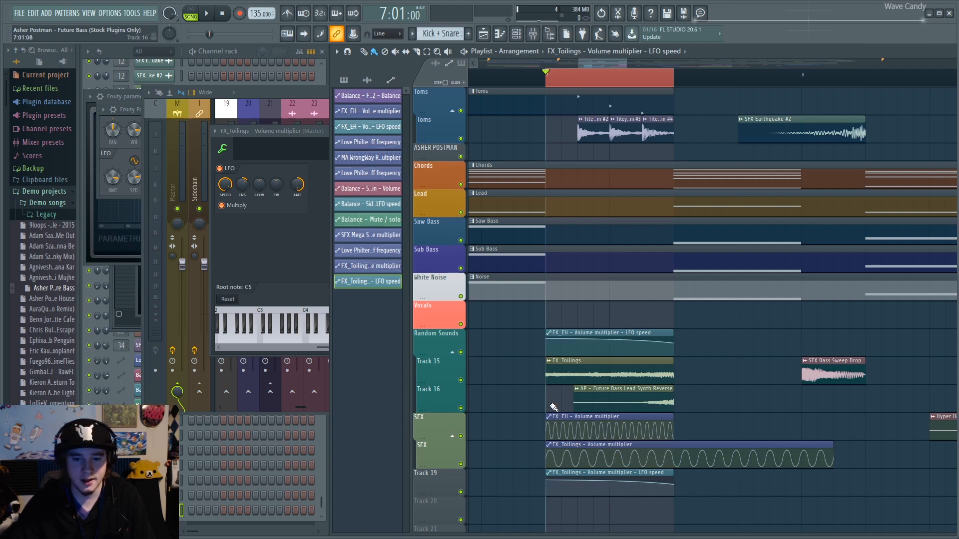
{"action": "right_click", "coordinate": [607, 422]}
{"action": "key", "text": "space"}
{"action": "key", "text": "space"}
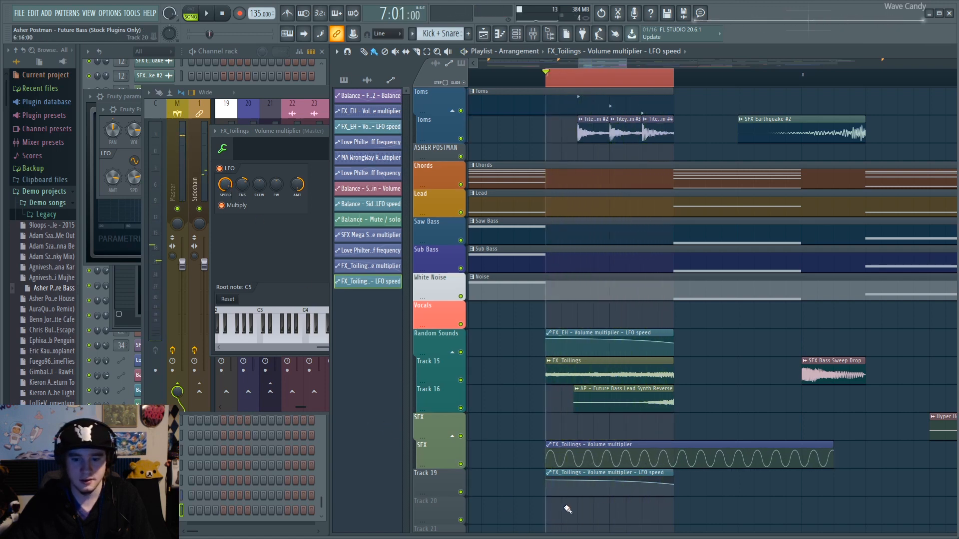
Step: Raise the start point and lower the end point of the Track 19 LFO speed curve, auditioning the pulse between adjustments
{"action": "left_click_drag", "start_coordinate": [549, 481], "coordinate": [549, 477]}
{"action": "key", "text": "space"}
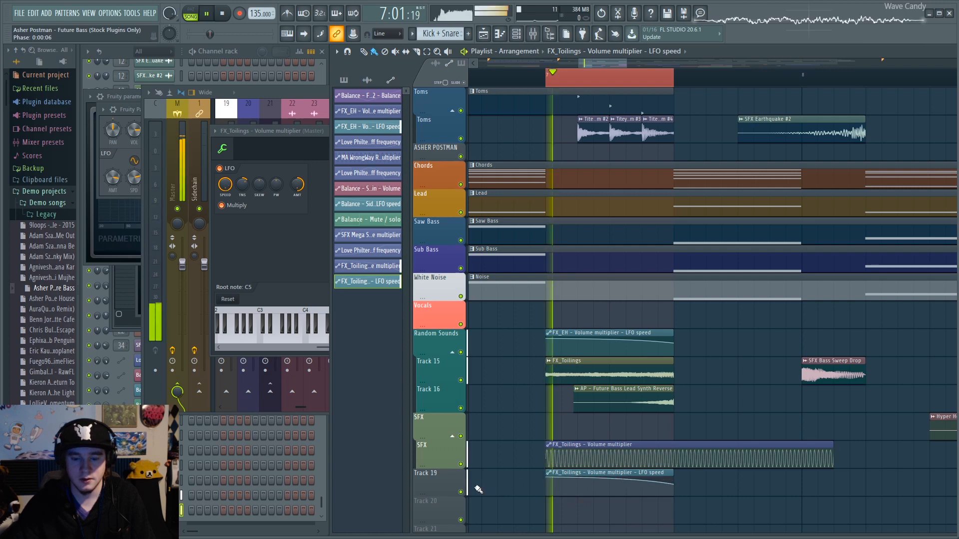
{"action": "key", "text": "space"}
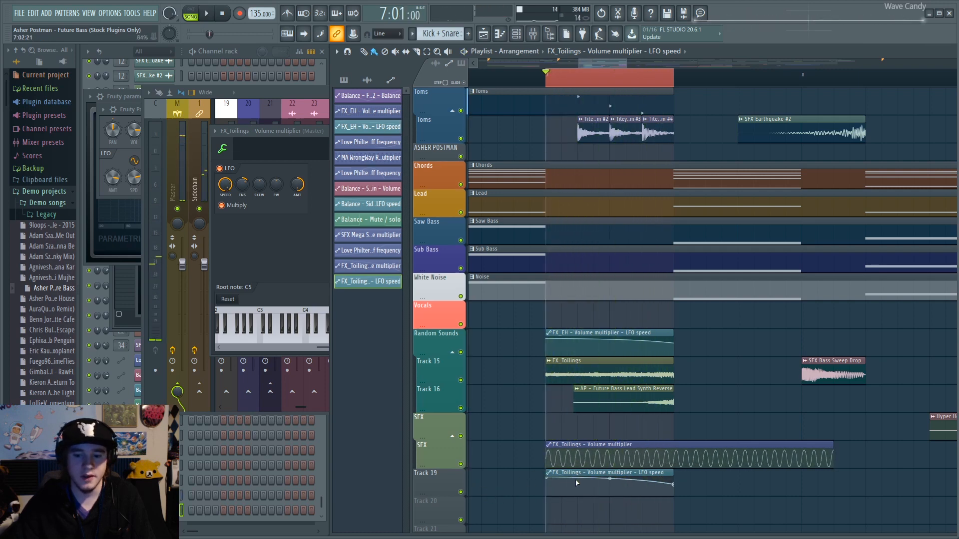
{"action": "left_click_drag", "start_coordinate": [675, 486], "coordinate": [675, 489]}
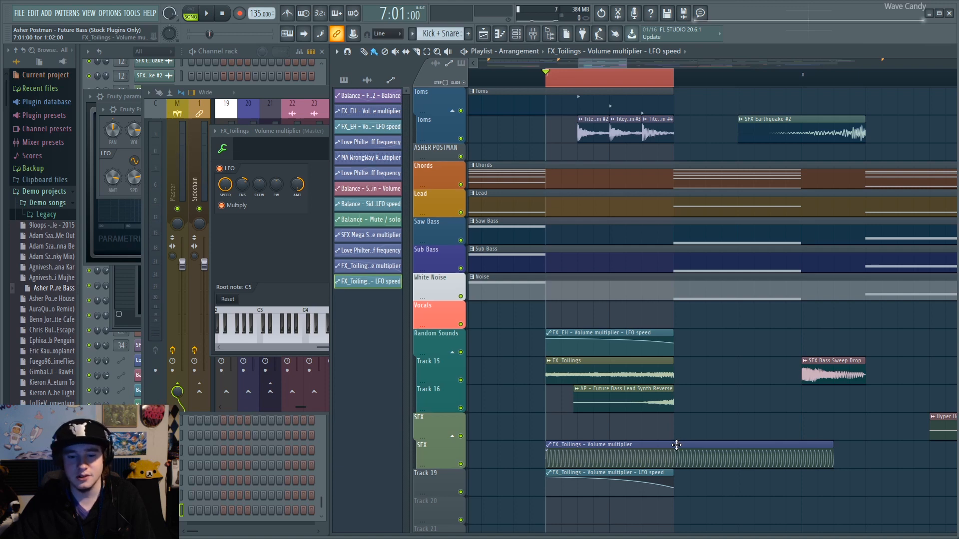
Step: Undo the recent curve edits and clip deletion, and delete the FX_Toilings volume and LFO speed clips from SFX and Track 19
{"action": "key", "text": "ctrl+alt+z"}
{"action": "key", "text": "ctrl+alt+z"}
{"action": "key", "text": "ctrl+alt+z"}
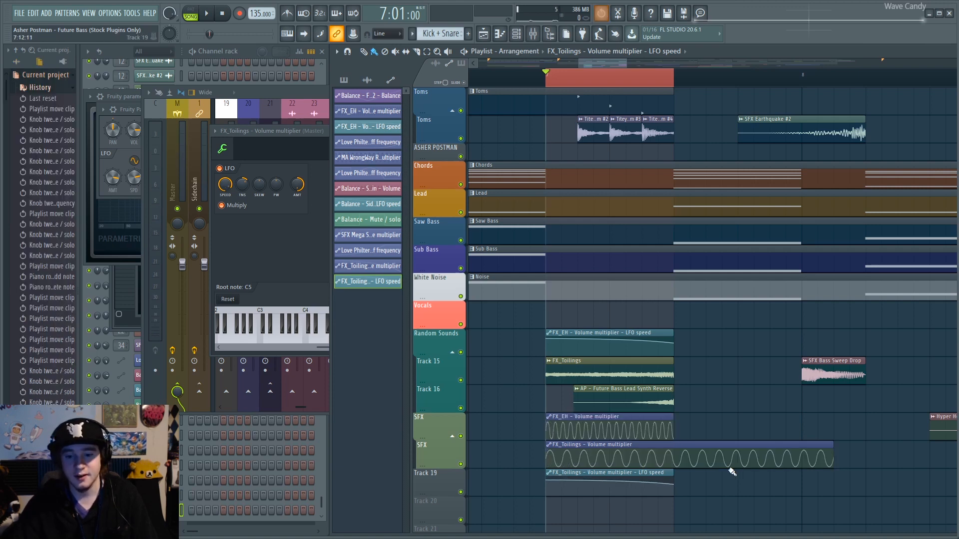
{"action": "right_click", "coordinate": [702, 450]}
{"action": "right_click", "coordinate": [610, 491]}
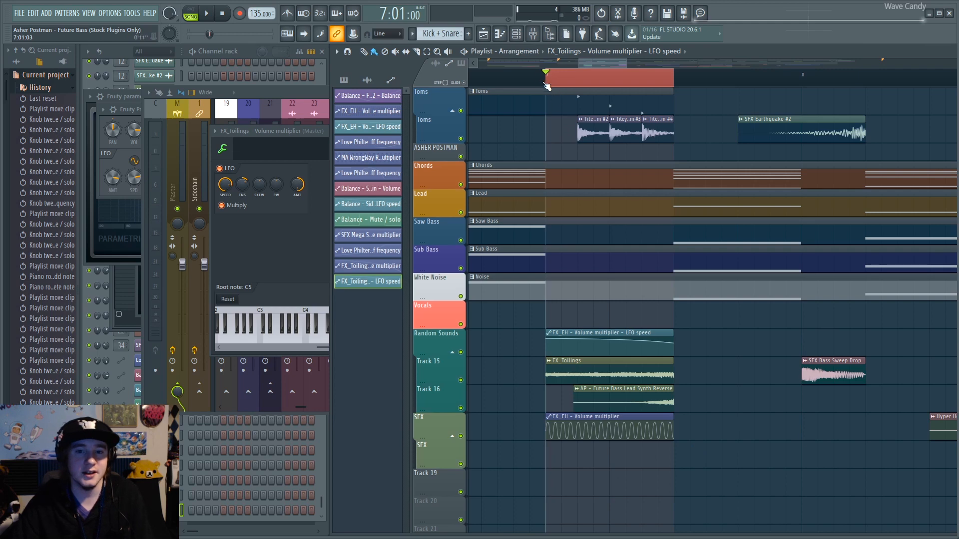
Step: Create a volume automation clip for the FX_Toilings sample and place it on the lower SFX track beneath the FX_EH volume clip
{"action": "left_click_drag", "start_coordinate": [328, 136], "coordinate": [354, 252]}
{"action": "double_click", "coordinate": [620, 382]}
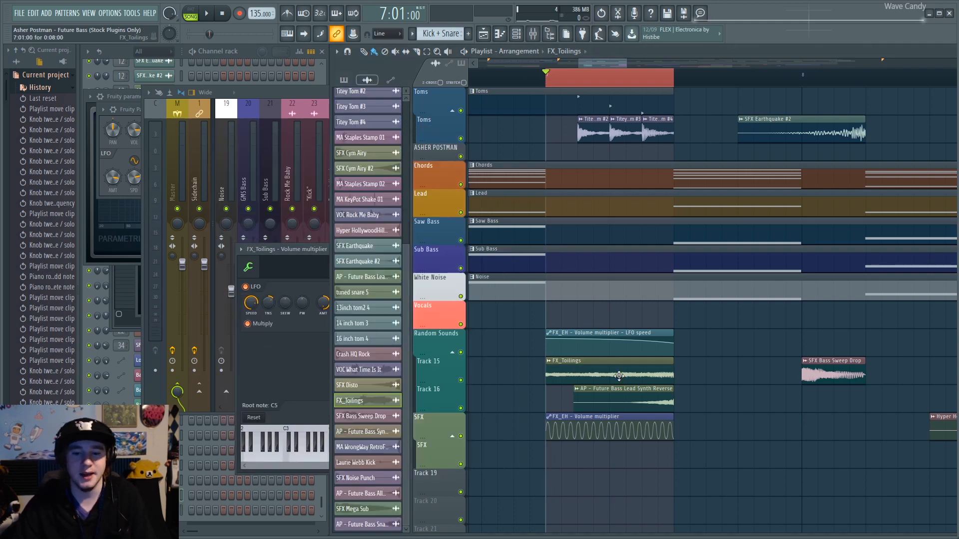
{"action": "left_click", "coordinate": [420, 68]}
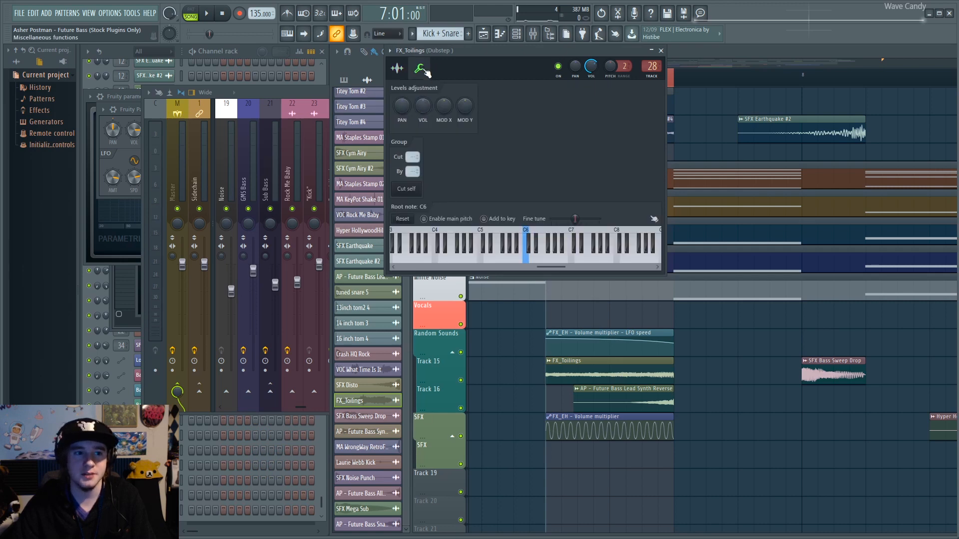
{"action": "right_click", "coordinate": [423, 104]}
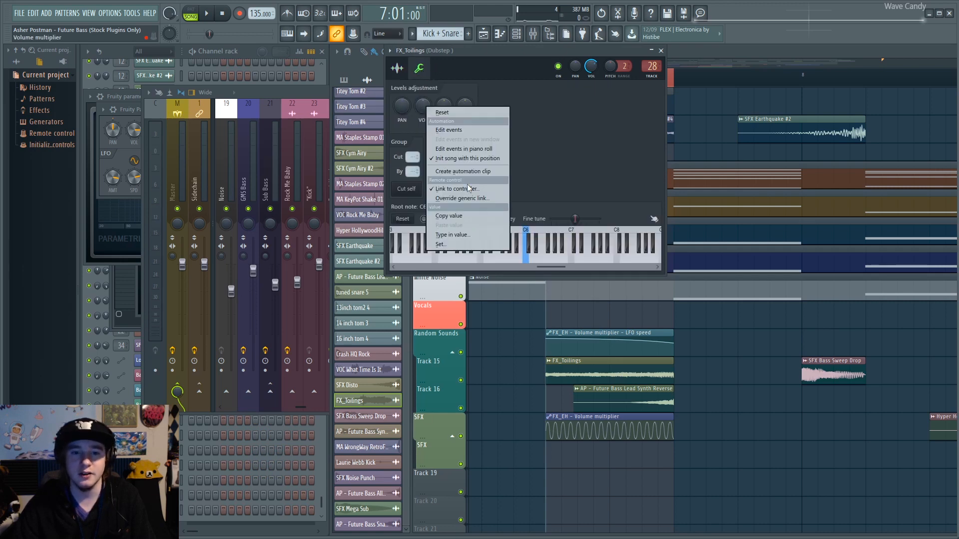
{"action": "left_click", "coordinate": [464, 172]}
{"action": "left_click", "coordinate": [661, 51]}
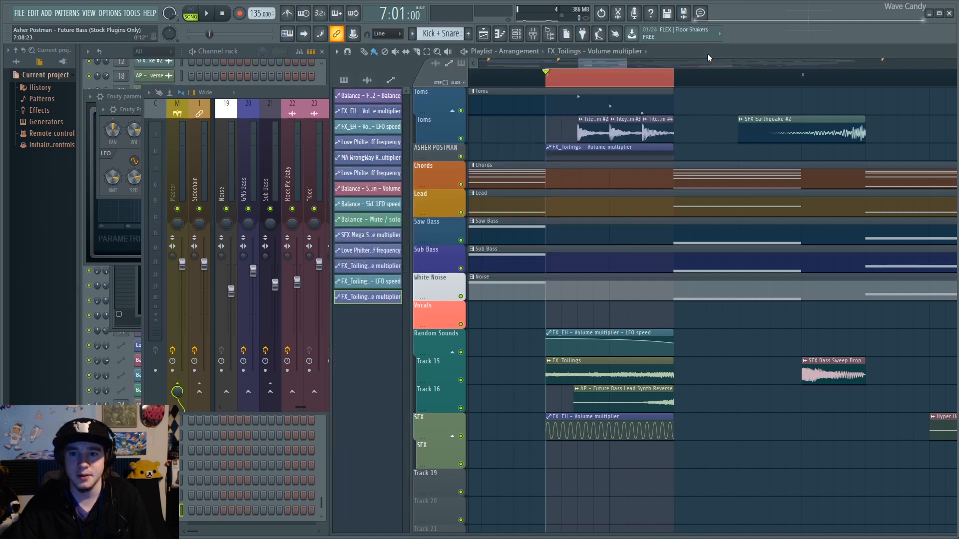
{"action": "left_click", "coordinate": [610, 480]}
{"action": "left_click_drag", "start_coordinate": [609, 481], "coordinate": [593, 453]}
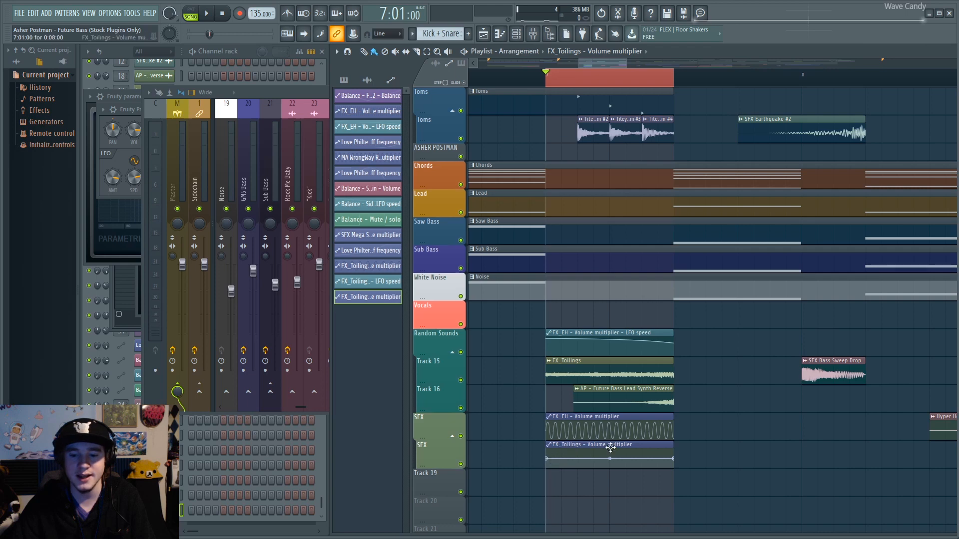
Step: Create an LFO speed automation clip for the FX_Toilings volume clip, place it on Track 19, and delete both clips
{"action": "double_click", "coordinate": [611, 446]}
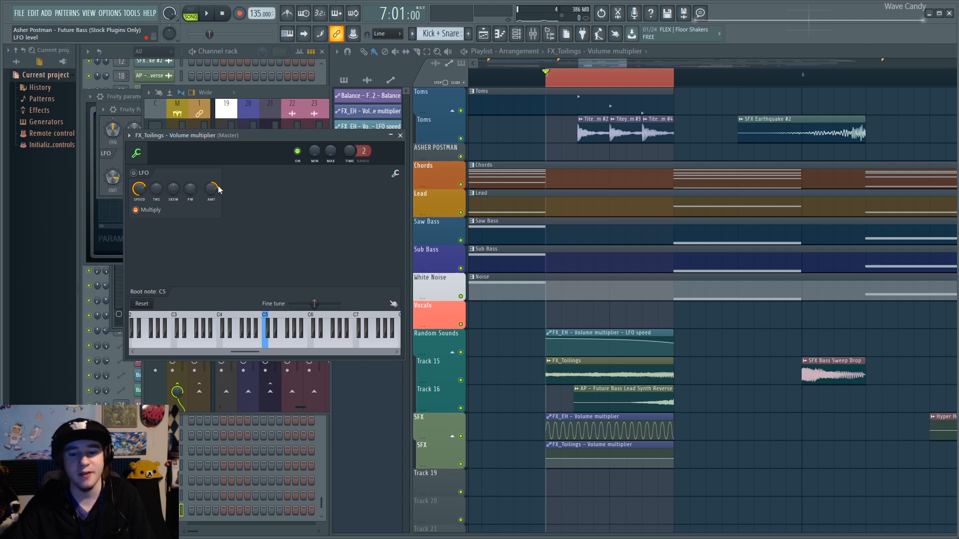
{"action": "right_click", "coordinate": [139, 186]}
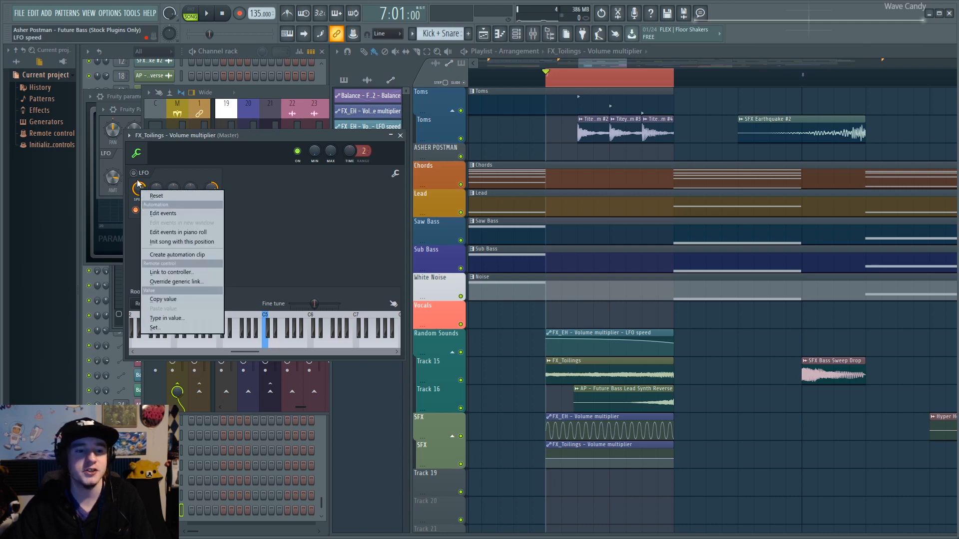
{"action": "left_click", "coordinate": [164, 255]}
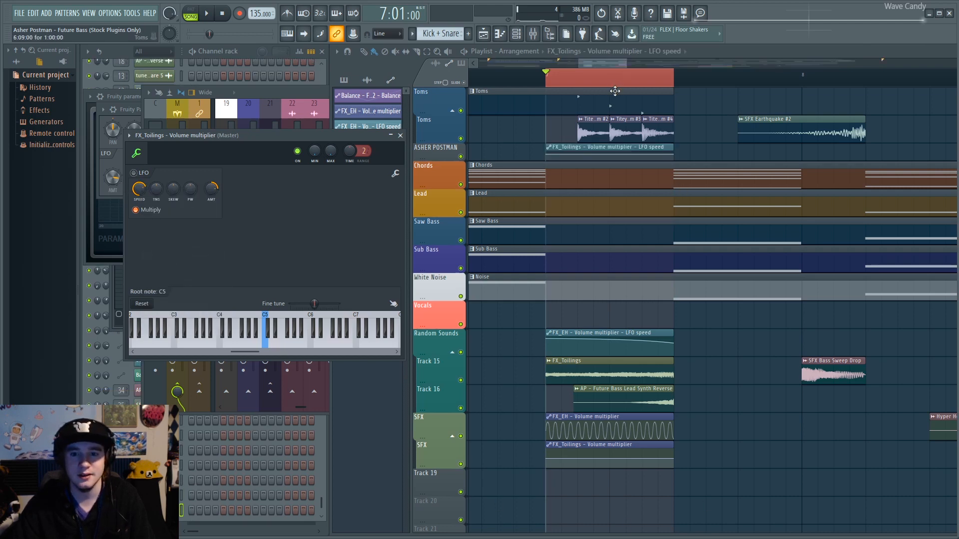
{"action": "scroll", "coordinate": [683, 130], "scroll_direction": "up", "scroll_amount": 2}
{"action": "scroll", "coordinate": [618, 151], "scroll_direction": "down", "scroll_amount": 2}
{"action": "left_click_drag", "start_coordinate": [617, 149], "coordinate": [621, 475]}
{"action": "right_click", "coordinate": [621, 448]}
{"action": "right_click", "coordinate": [623, 482]}
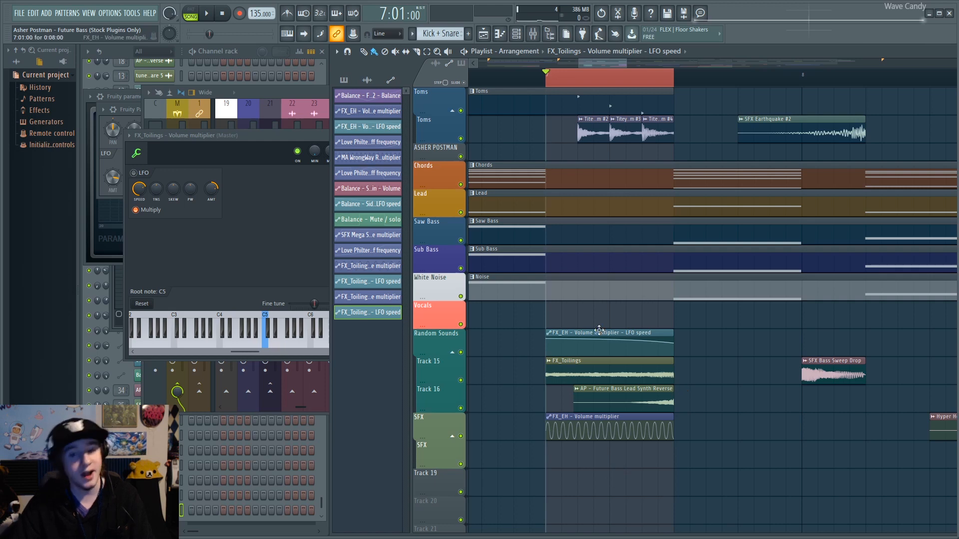
Step: Audition the song from 6:16:00 with the upper Random Sounds and SFX tracks muted, and reactivate all tracks
{"action": "left_click", "coordinate": [460, 436]}
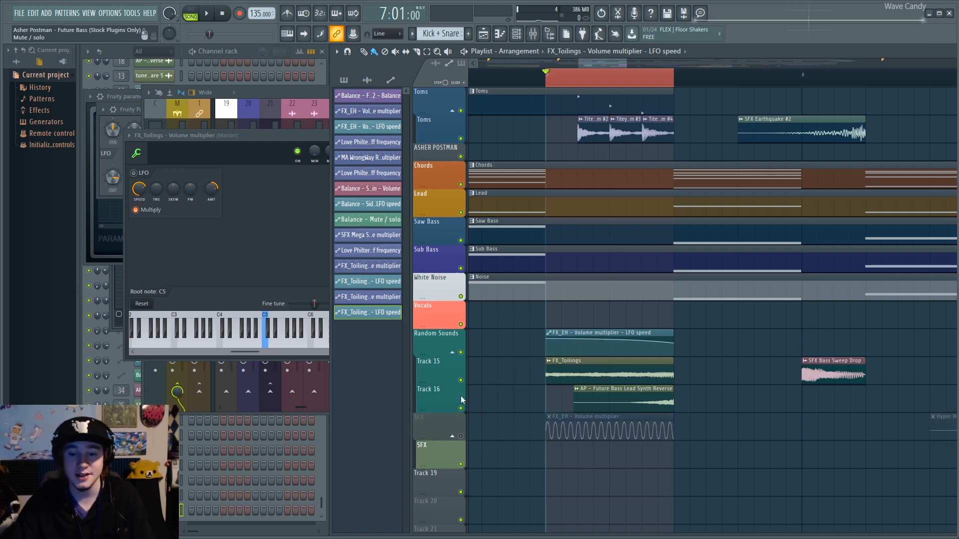
{"action": "left_click", "coordinate": [460, 352]}
{"action": "left_click", "coordinate": [530, 74]}
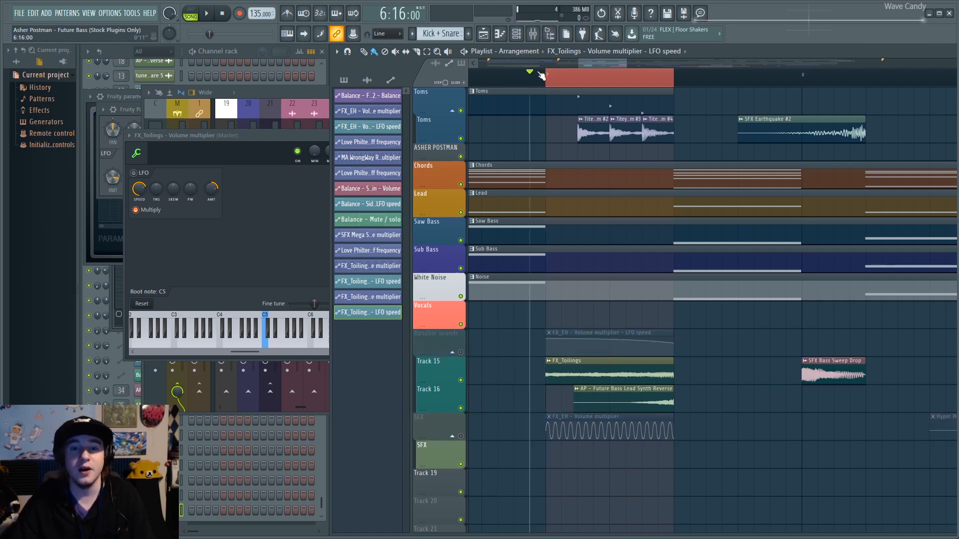
{"action": "key", "text": "space"}
{"action": "key", "text": "space"}
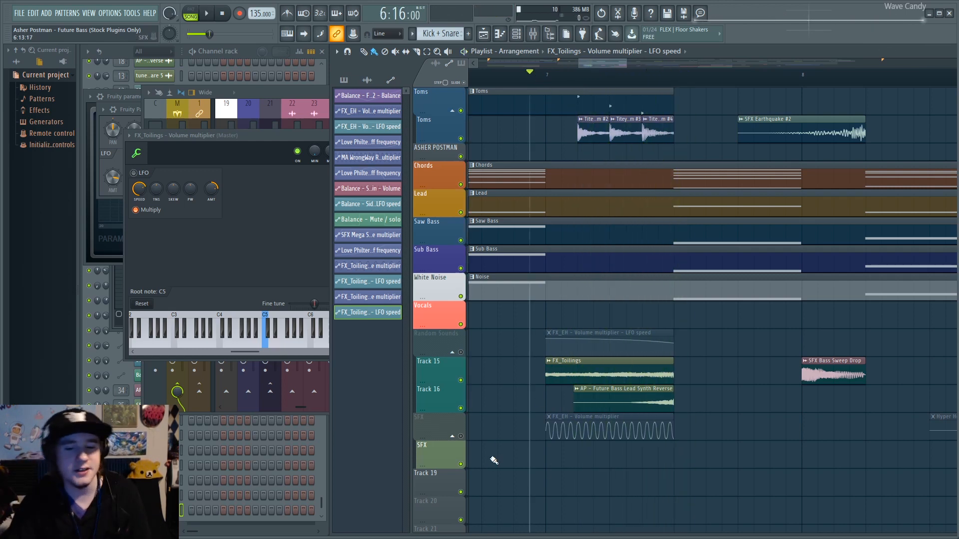
{"action": "right_click", "coordinate": [460, 381]}
{"action": "right_click", "coordinate": [460, 381]}
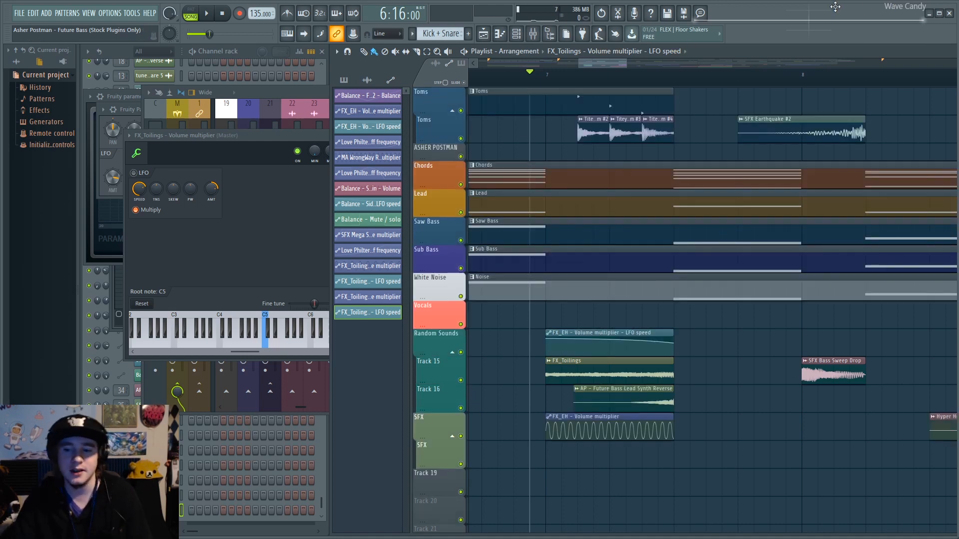
Step: Isolate the Sidechain track by muting all other tracks and audition it from the Drop marker
{"action": "scroll", "coordinate": [829, 81], "scroll_direction": "down", "scroll_amount": 4}
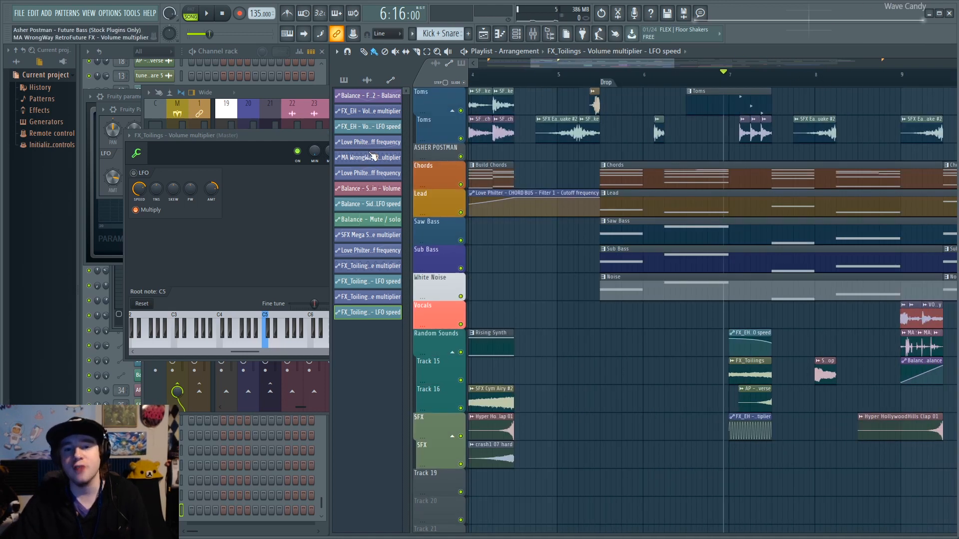
{"action": "scroll", "coordinate": [433, 151], "scroll_direction": "up", "scroll_amount": 4}
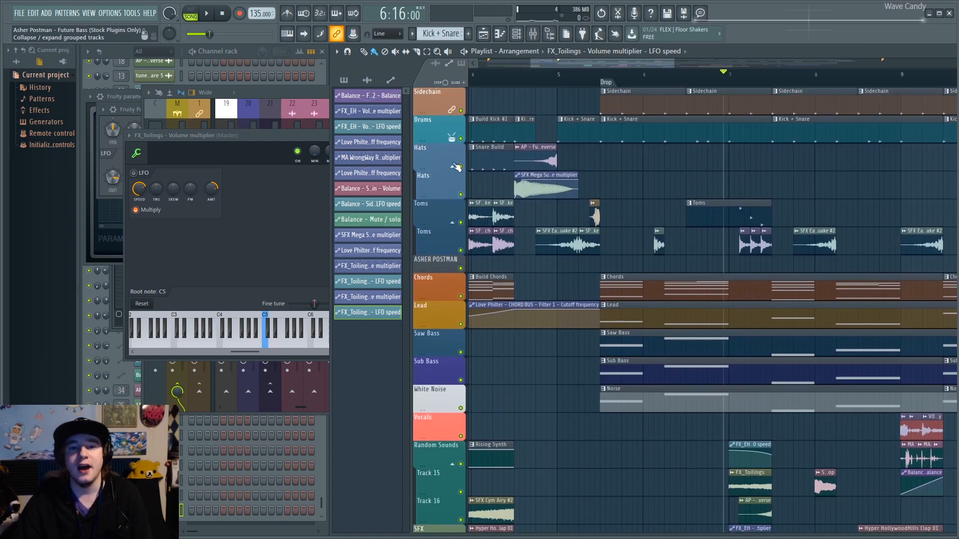
{"action": "right_click", "coordinate": [461, 138]}
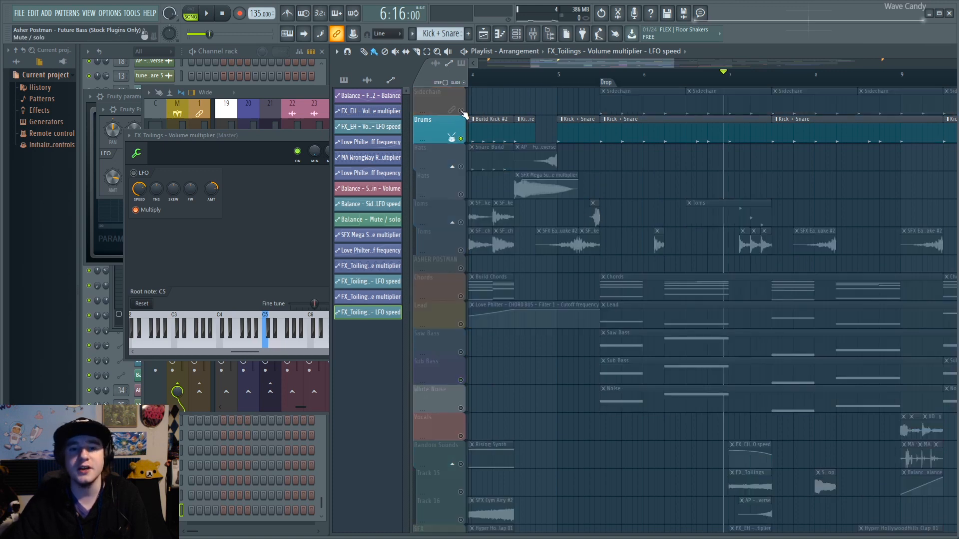
{"action": "left_click", "coordinate": [460, 110]}
{"action": "left_click", "coordinate": [461, 138]}
{"action": "left_click", "coordinate": [601, 76]}
{"action": "key", "text": "space"}
{"action": "key", "text": "space"}
Step: Enable the Lead, Chords, Saw Bass, Sub Bass and White Noise tracks alongside Sidechain and audition the drop
{"action": "left_click", "coordinate": [461, 324]}
{"action": "left_click", "coordinate": [461, 296]}
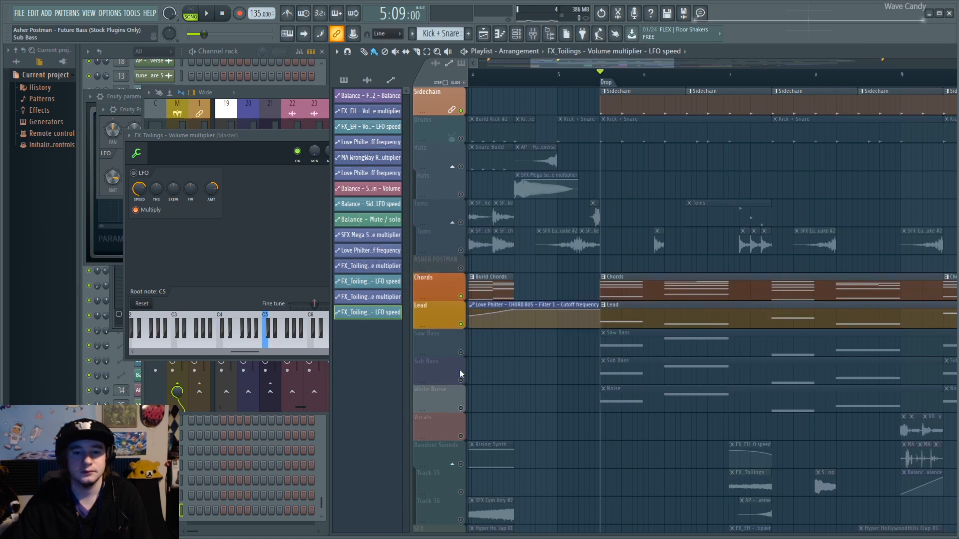
{"action": "left_click", "coordinate": [461, 352]}
{"action": "left_click", "coordinate": [460, 380]}
{"action": "left_click", "coordinate": [460, 408]}
{"action": "key", "text": "space"}
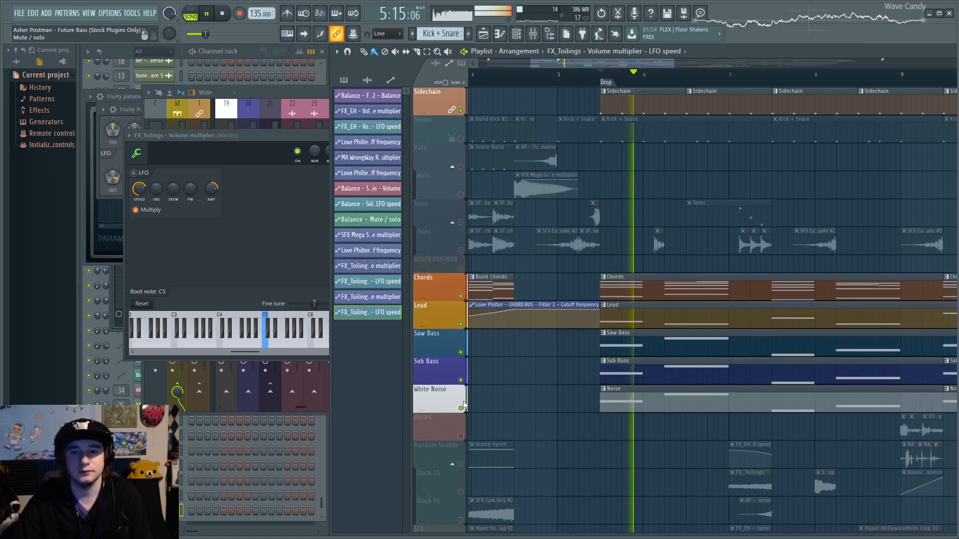
{"action": "key", "text": "space"}
Step: Mute the Sidechain track, enable Drums, and audition the drop
{"action": "left_click", "coordinate": [461, 110]}
{"action": "left_click", "coordinate": [461, 138]}
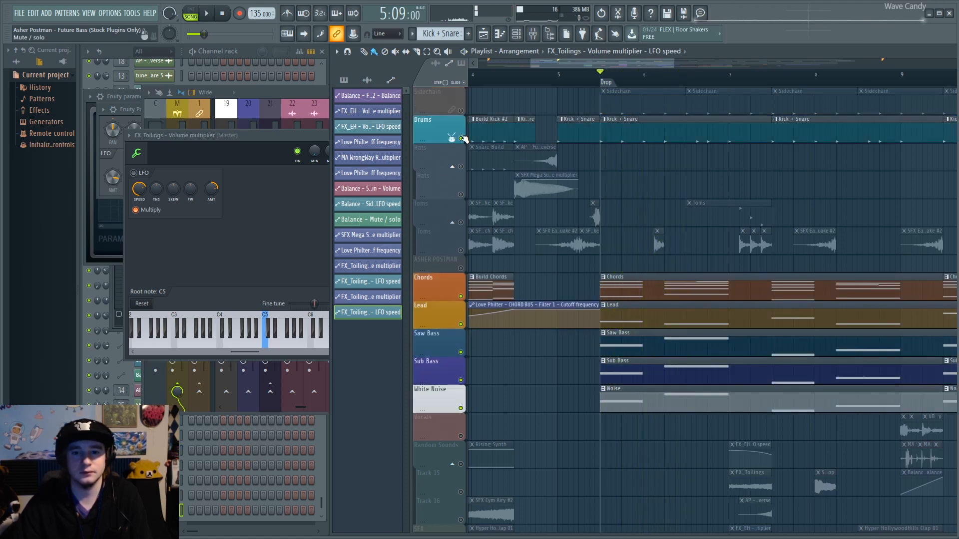
{"action": "key", "text": "space"}
{"action": "key", "text": "space"}
Step: Compare the drop without Drums, first with Sidechain enabled and again with it muted, and re-enable both tracks
{"action": "left_click", "coordinate": [461, 139]}
{"action": "left_click", "coordinate": [460, 111]}
{"action": "key", "text": "space"}
{"action": "key", "text": "space"}
{"action": "left_click", "coordinate": [460, 110]}
{"action": "key", "text": "space"}
{"action": "key", "text": "space"}
{"action": "left_click", "coordinate": [461, 111]}
{"action": "left_click", "coordinate": [461, 139]}
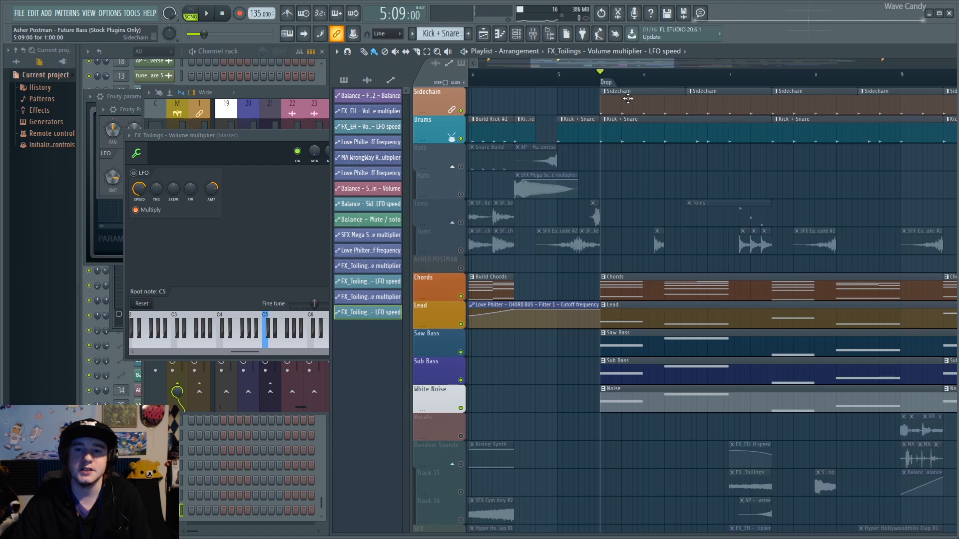
Step: Mute the Drums track and examine the Sidechain pattern's trigger notes in the piano roll while playing it
{"action": "left_click", "coordinate": [460, 139]}
{"action": "double_click", "coordinate": [639, 100]}
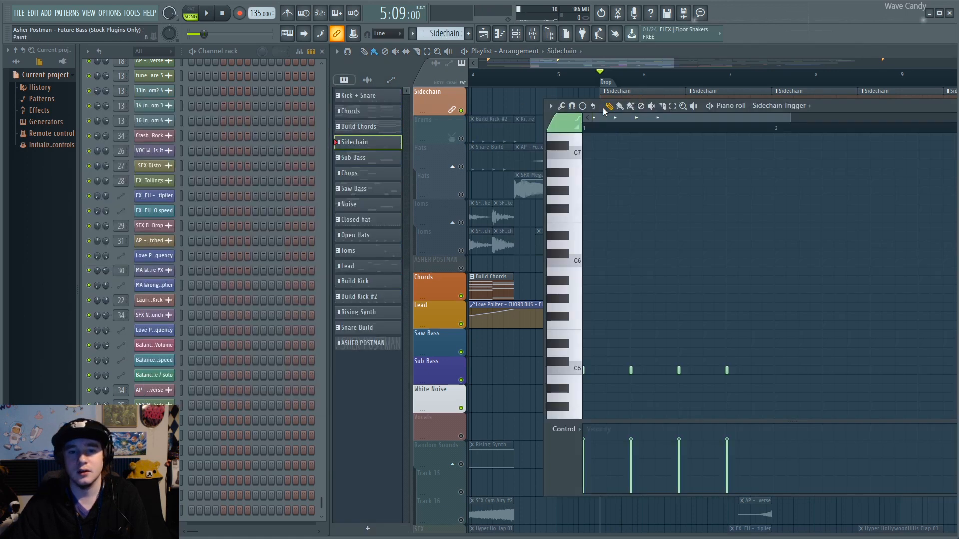
{"action": "key", "text": "space"}
{"action": "key", "text": "space"}
{"action": "left_click", "coordinate": [700, 52]}
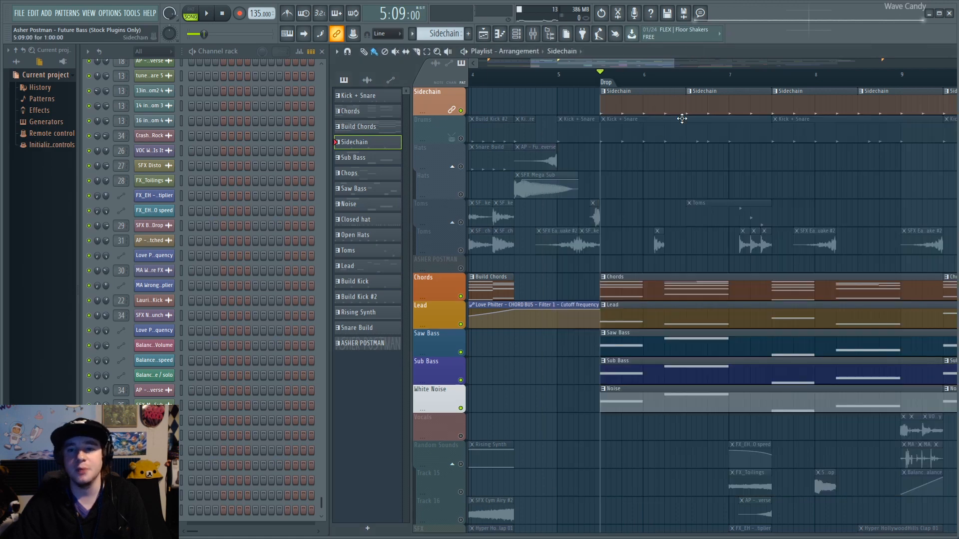
Step: Re-enable the Drums track and audition the drop with both Drums and Sidechain active
{"action": "left_click", "coordinate": [461, 139]}
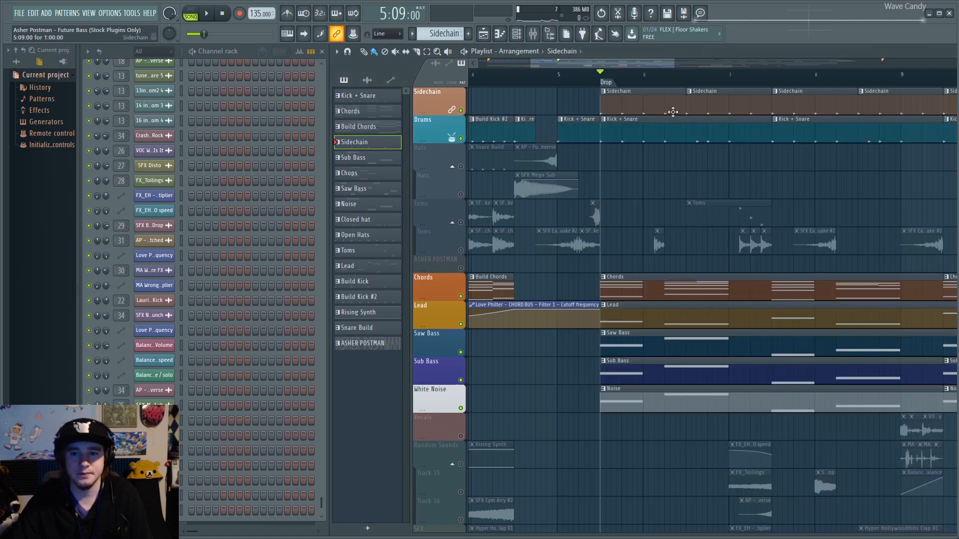
{"action": "key", "text": "space"}
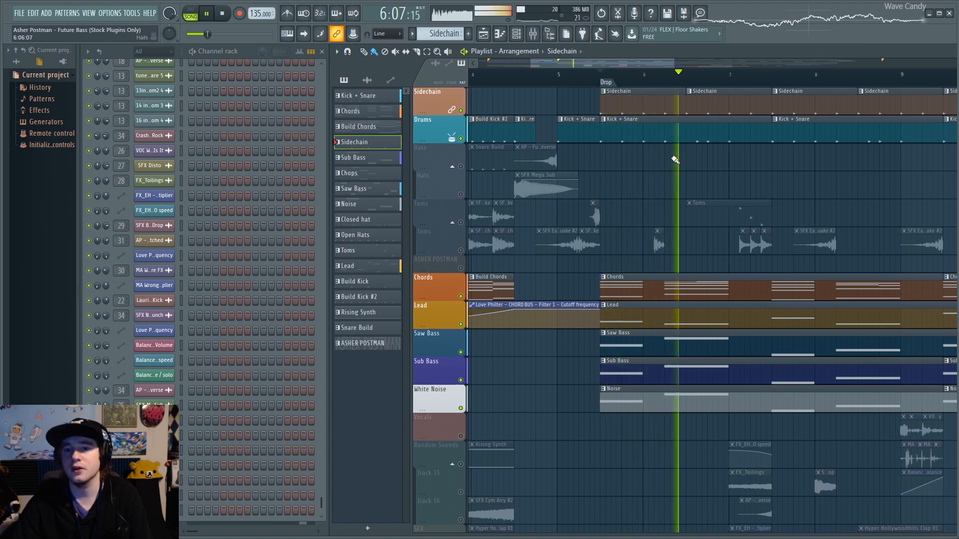
{"action": "key", "text": "space"}
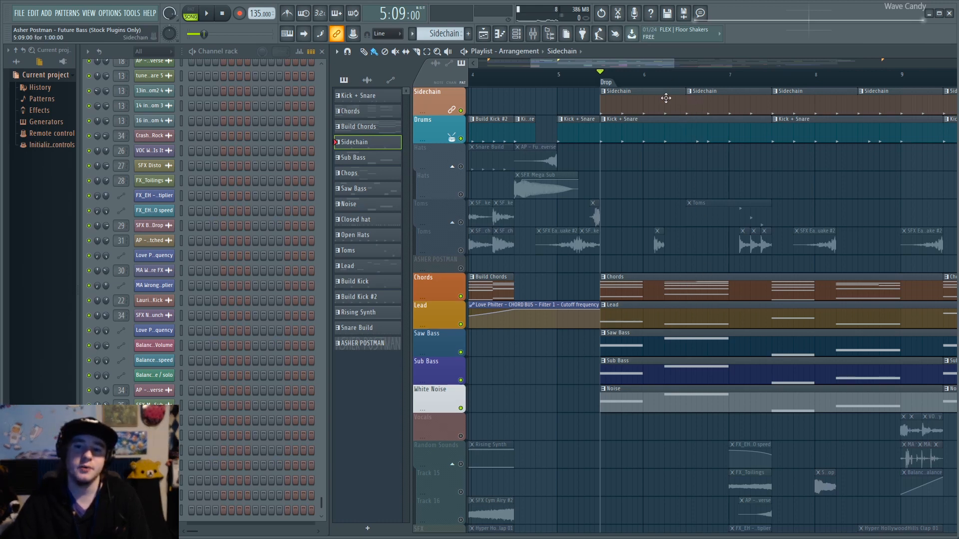
Step: Examine the Sidechain pattern's trigger notes and open the Sidechain Trigger channel's envelope controller
{"action": "double_click", "coordinate": [666, 98]}
{"action": "scroll", "coordinate": [257, 265], "scroll_direction": "up", "scroll_amount": 10}
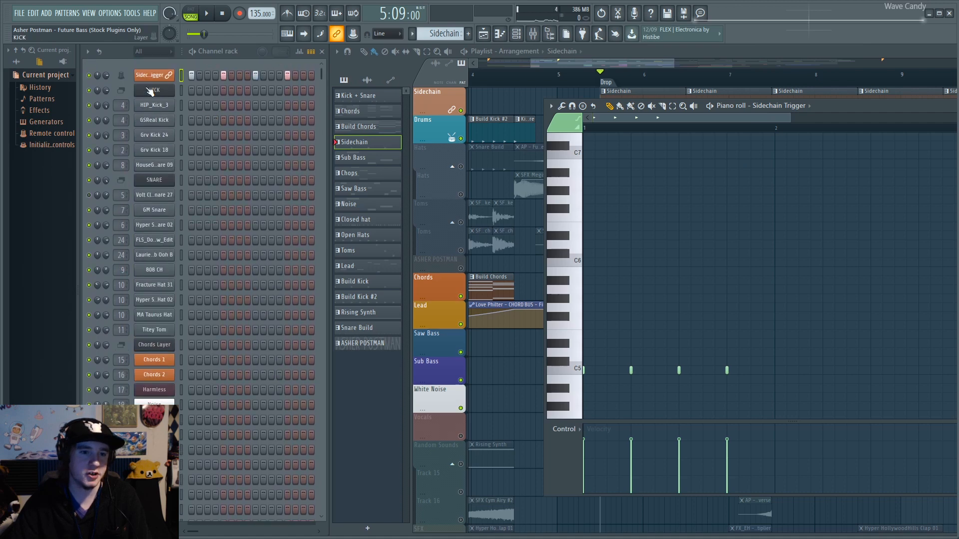
{"action": "left_click", "coordinate": [154, 76]}
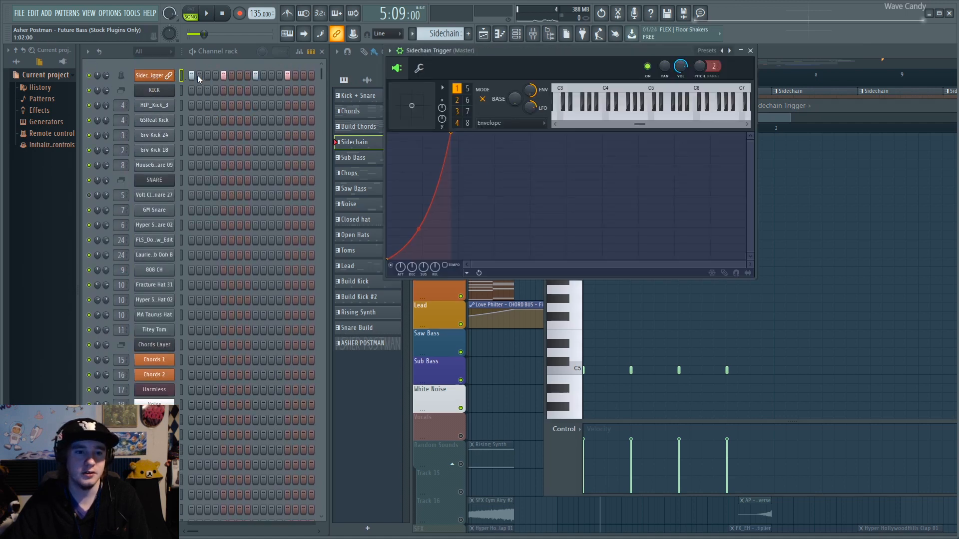
{"action": "right_click", "coordinate": [170, 75]}
{"action": "left_click", "coordinate": [229, 95]}
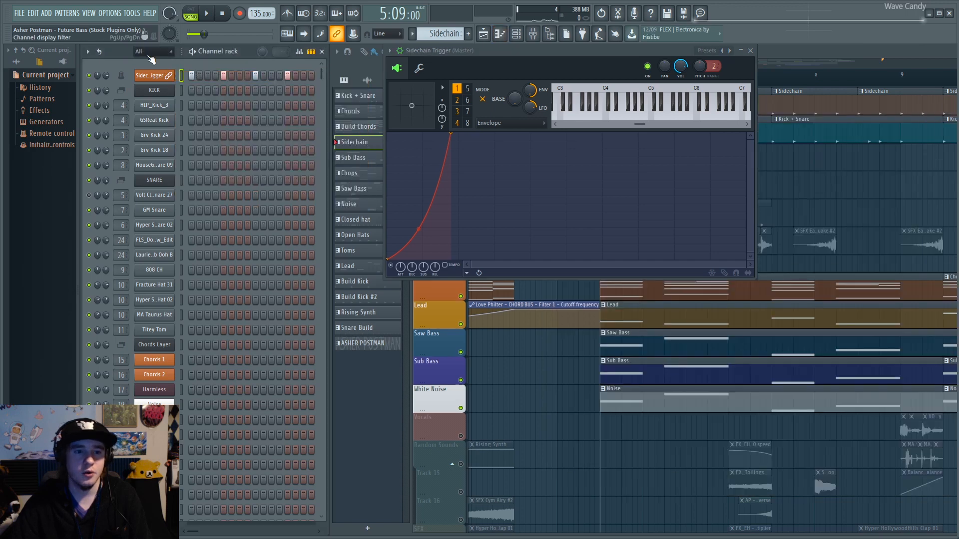
Step: Examine the Sidechain Trigger channel's notes in the piano roll beside its envelope, and return to the playlist
{"action": "right_click", "coordinate": [155, 77]}
{"action": "left_click", "coordinate": [210, 78]}
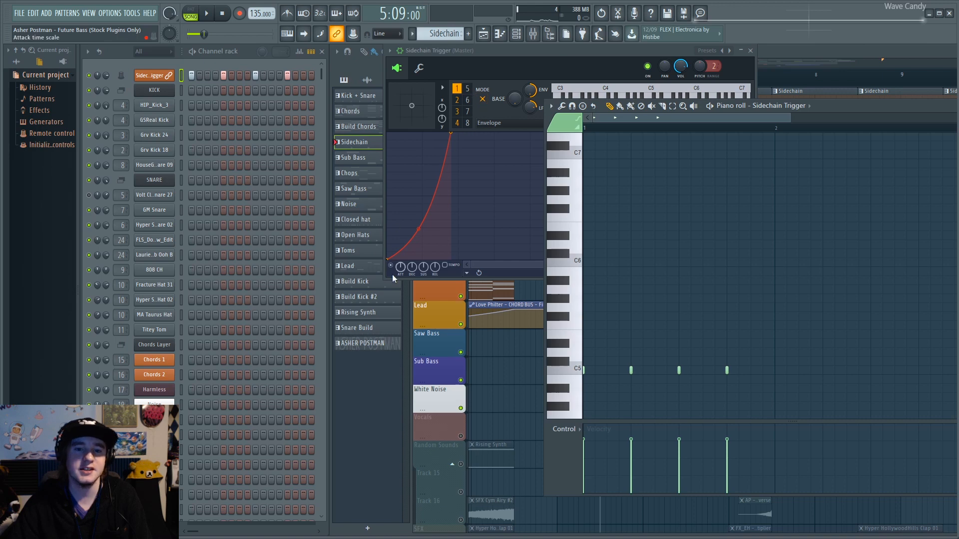
{"action": "left_click", "coordinate": [582, 194]}
{"action": "left_click", "coordinate": [788, 49]}
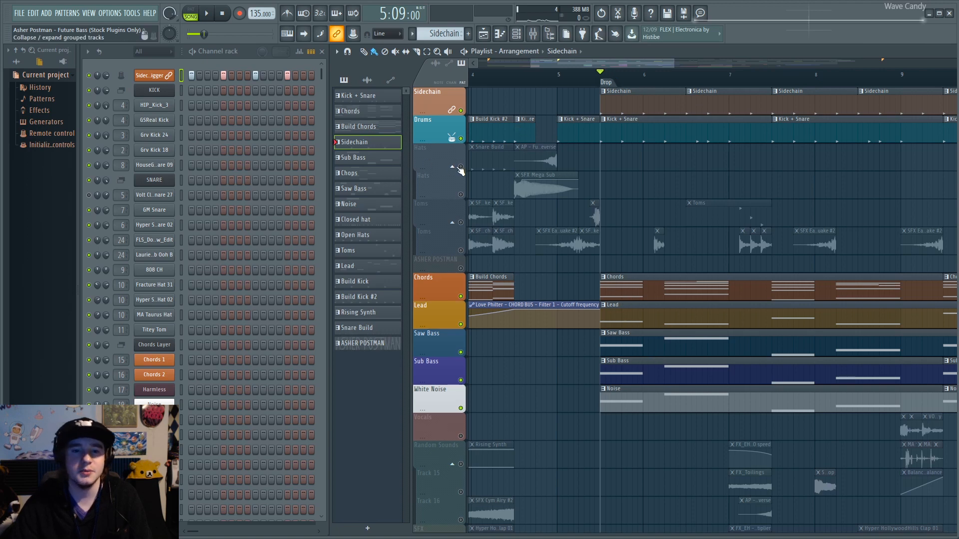
Step: Isolate the percussion in the playlist by soloing Hats and enabling the Drums, second Hats and both Toms tracks
{"action": "left_click", "coordinate": [455, 166]}
{"action": "right_click", "coordinate": [461, 167]}
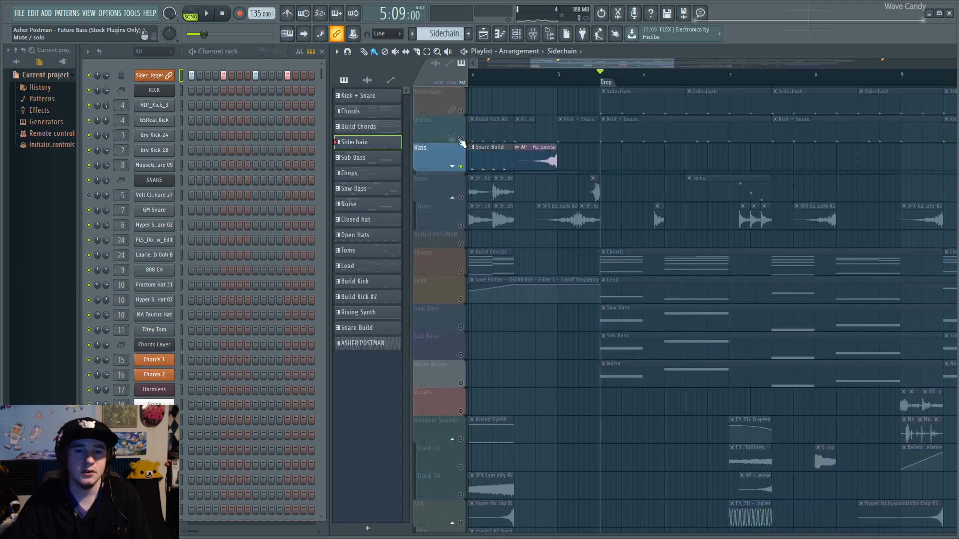
{"action": "left_click", "coordinate": [460, 138]}
{"action": "left_click", "coordinate": [452, 166]}
{"action": "left_click", "coordinate": [460, 194]}
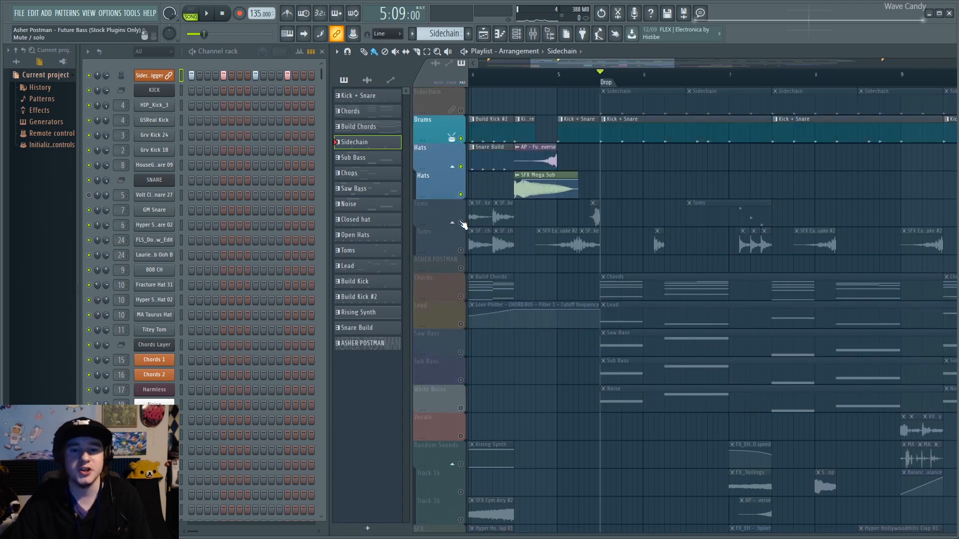
{"action": "left_click", "coordinate": [460, 223]}
{"action": "left_click", "coordinate": [460, 250]}
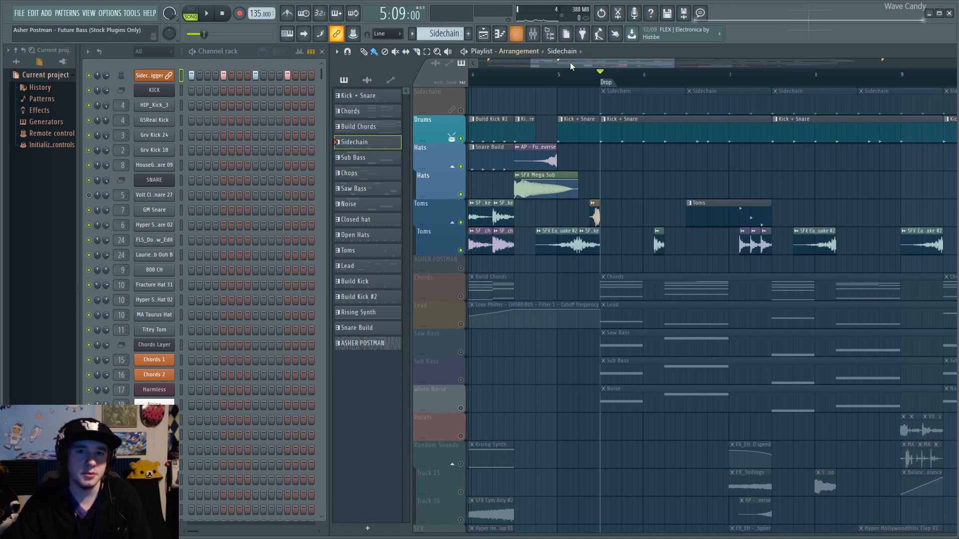
Step: Play the isolated percussion from the Buildup marker
{"action": "left_click_drag", "start_coordinate": [549, 60], "coordinate": [483, 63]}
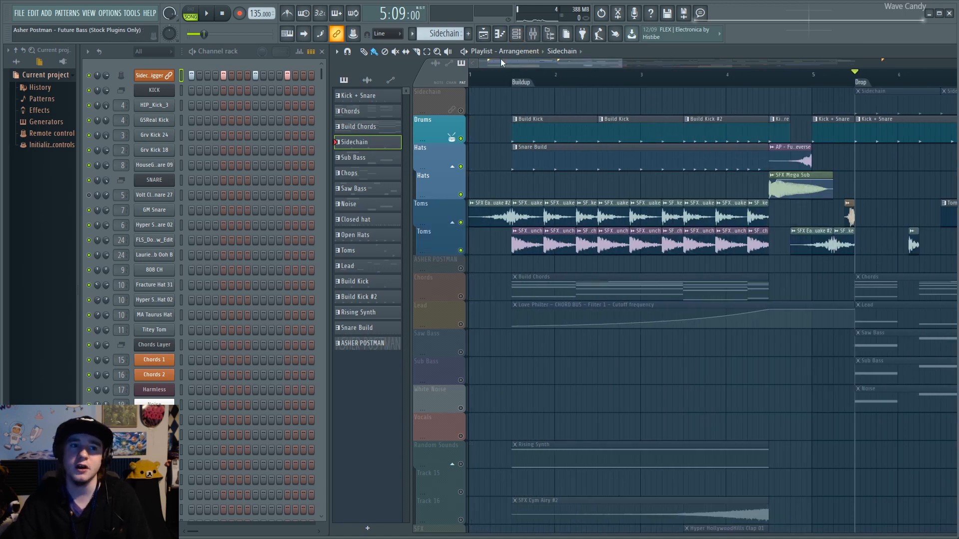
{"action": "left_click", "coordinate": [519, 76]}
{"action": "key", "text": "space"}
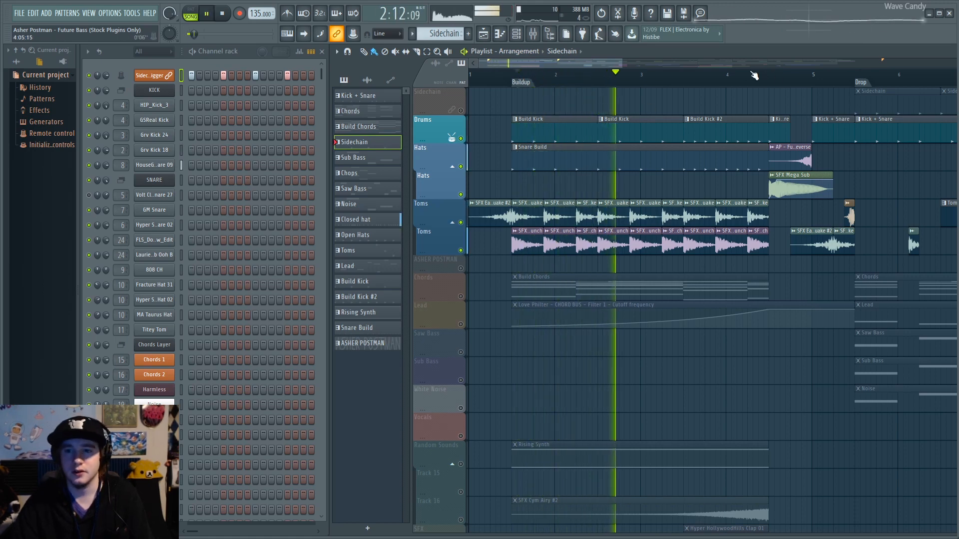
Step: Audition the isolated percussion through the drop from bar 7 onward, following the Hats and Toms clips in the playlist
{"action": "left_click_drag", "start_coordinate": [602, 64], "coordinate": [688, 60]}
{"action": "left_click", "coordinate": [595, 79]}
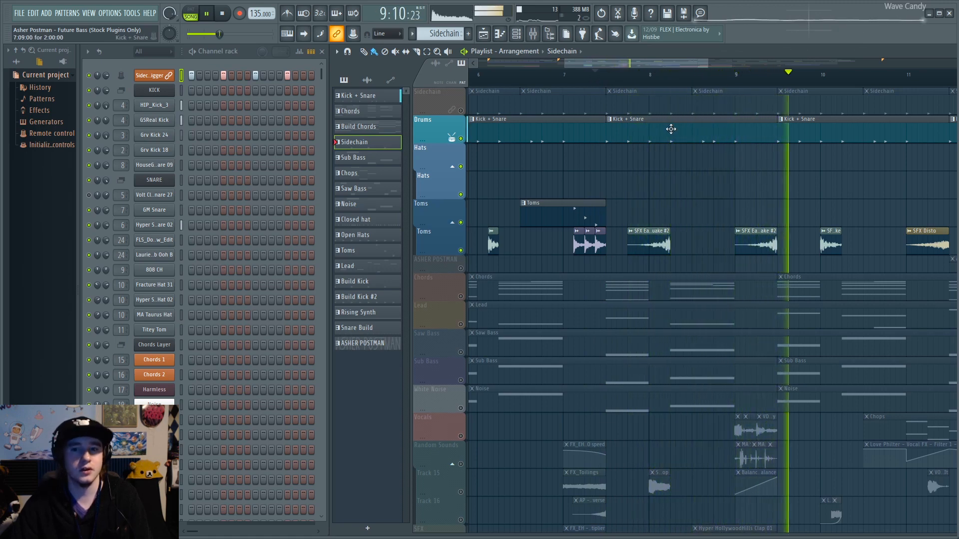
{"action": "key", "text": "space"}
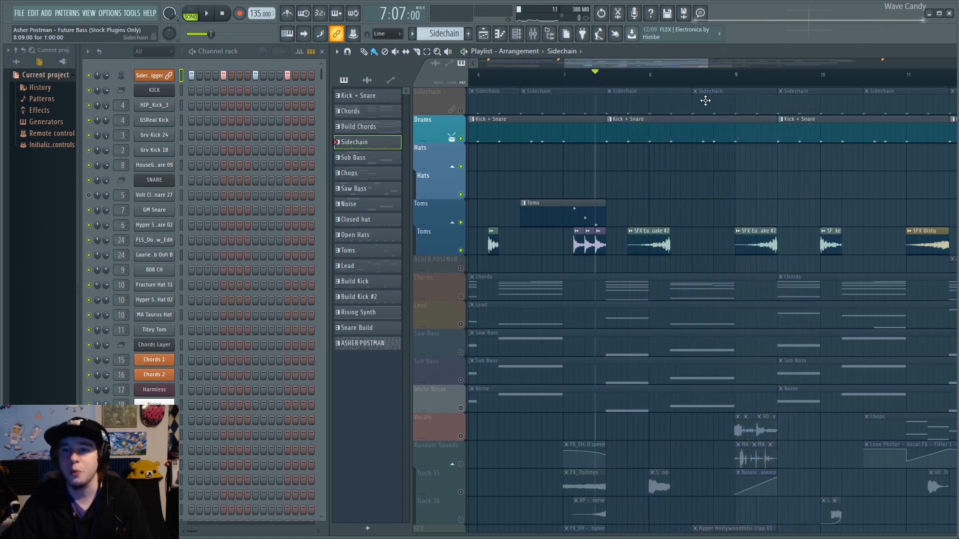
{"action": "key", "text": "space"}
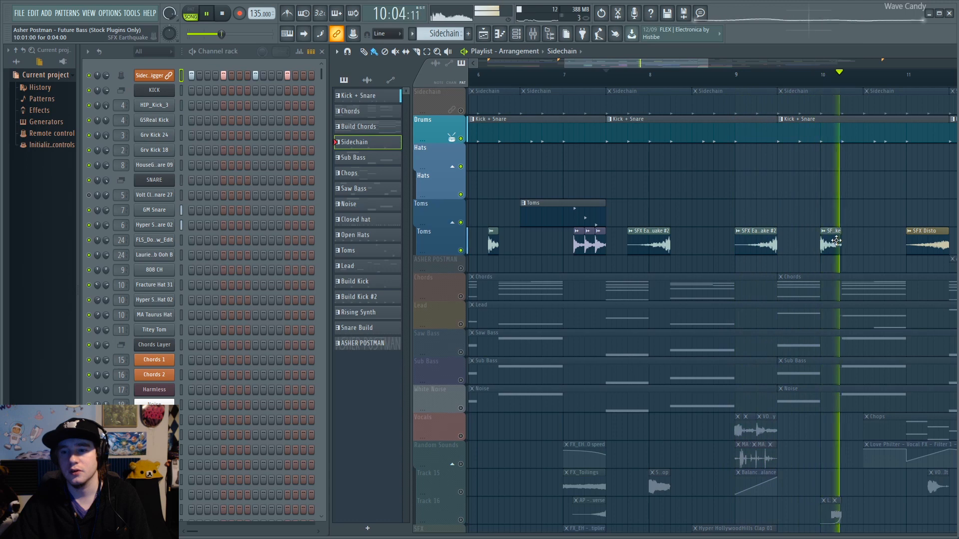
{"action": "left_click_drag", "start_coordinate": [603, 65], "coordinate": [667, 60]}
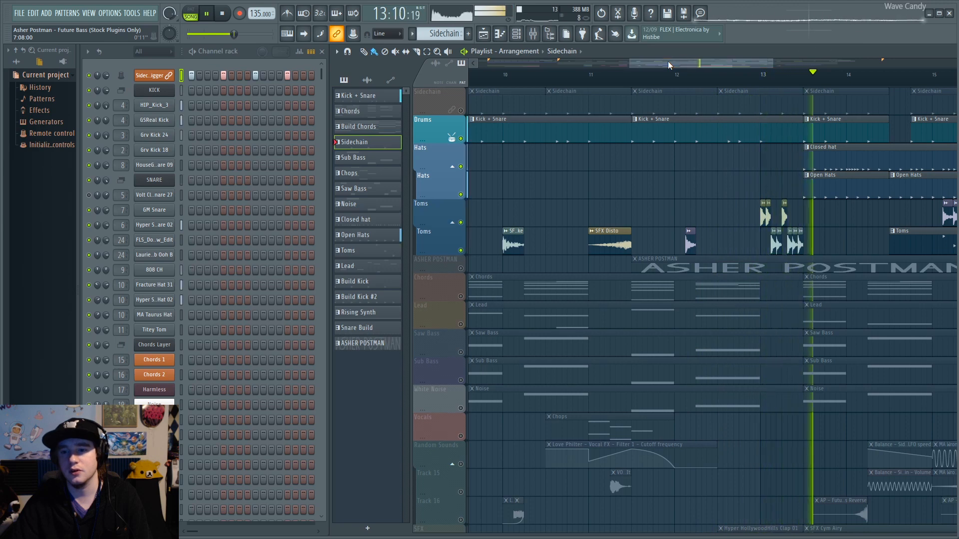
{"action": "left_click_drag", "start_coordinate": [700, 62], "coordinate": [765, 61]}
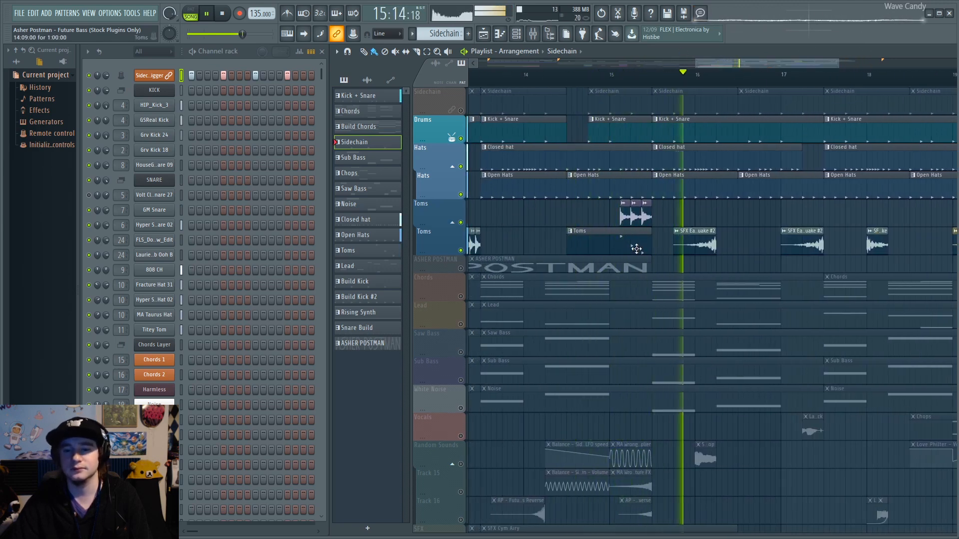
{"action": "key", "text": "space"}
Step: Inspect the reversed SFX Earthquake #2 sample's settings, and open the Kick + Snare pattern's KICK layer channel
{"action": "double_click", "coordinate": [694, 244]}
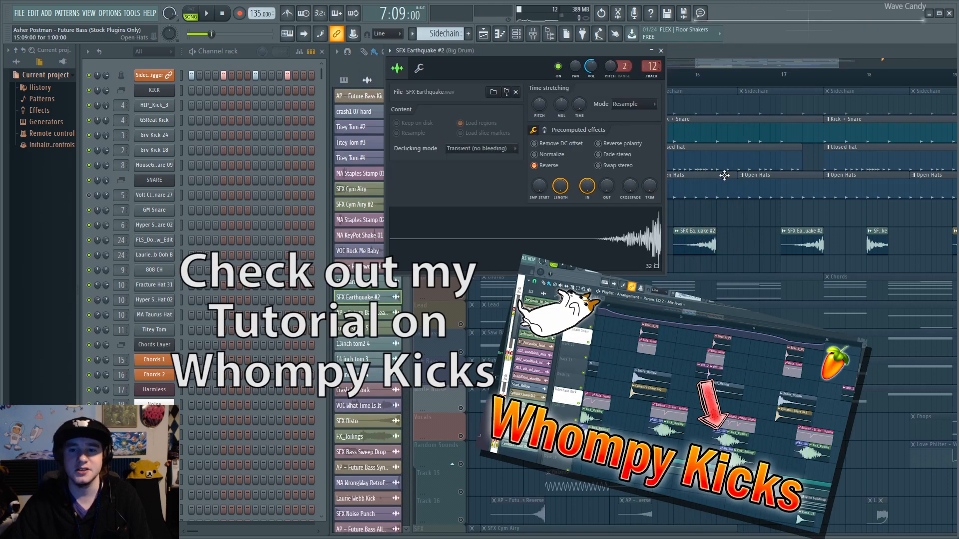
{"action": "double_click", "coordinate": [712, 131]}
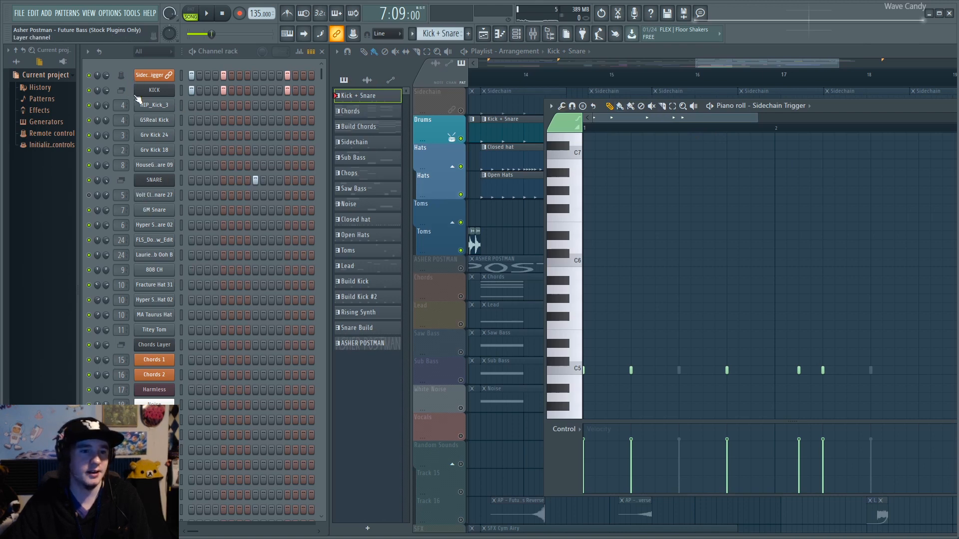
{"action": "left_click", "coordinate": [162, 92]}
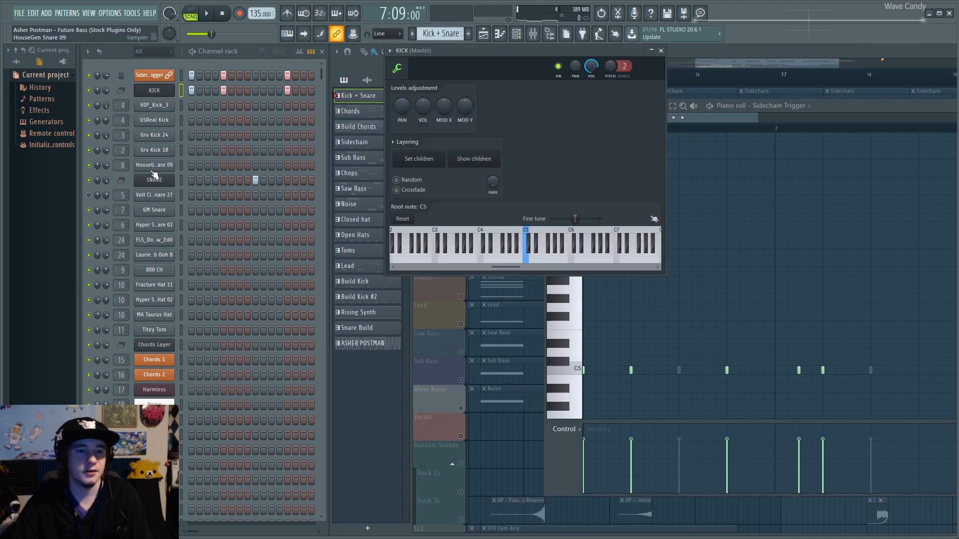
Step: Open the mixer and examine the levels of the kick, snare and other drum tracks during playback
{"action": "left_click", "coordinate": [533, 34]}
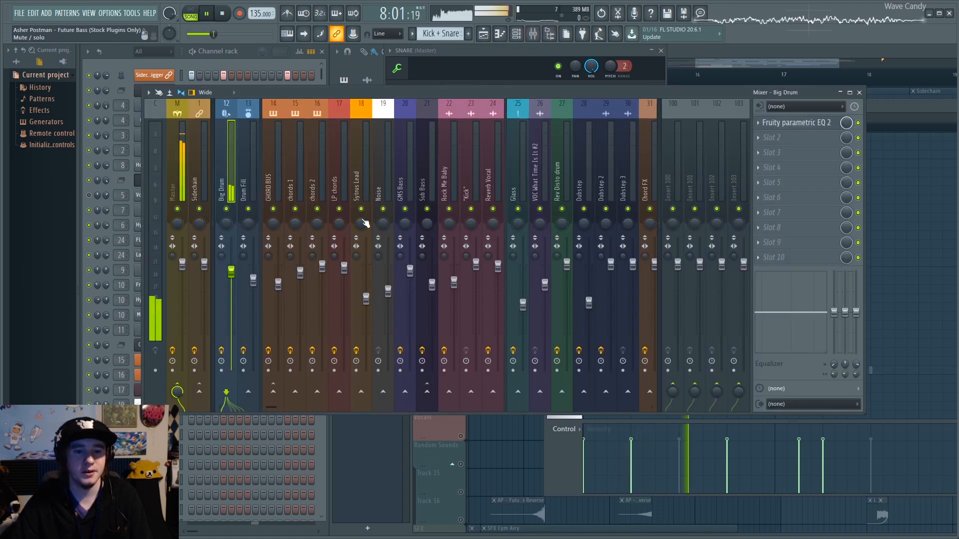
{"action": "left_click_drag", "start_coordinate": [271, 406], "coordinate": [312, 408]}
{"action": "key", "text": "space"}
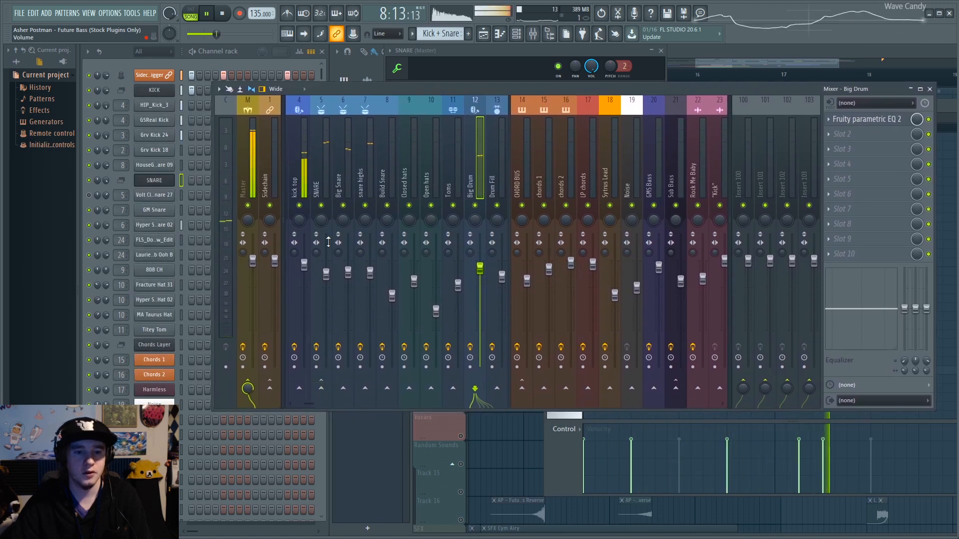
{"action": "key", "text": "space"}
Step: Select the kick top mixer track and check the KICK layer channel's settings
{"action": "left_click", "coordinate": [296, 148]}
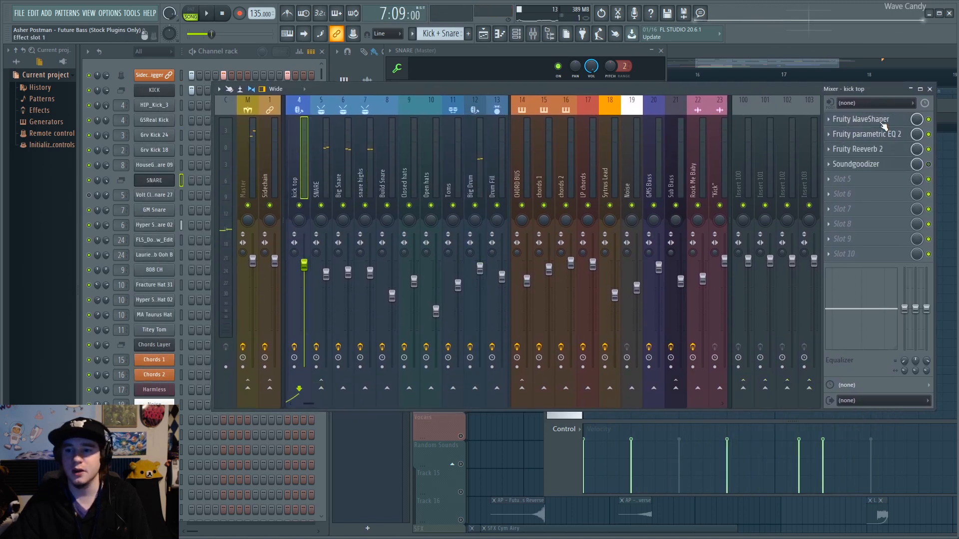
{"action": "left_click", "coordinate": [154, 90]}
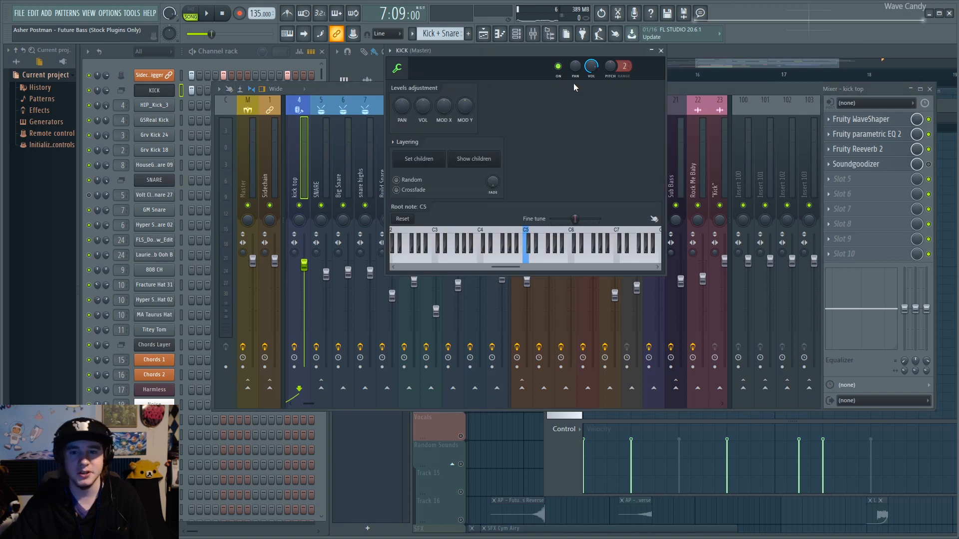
{"action": "left_click", "coordinate": [730, 89]}
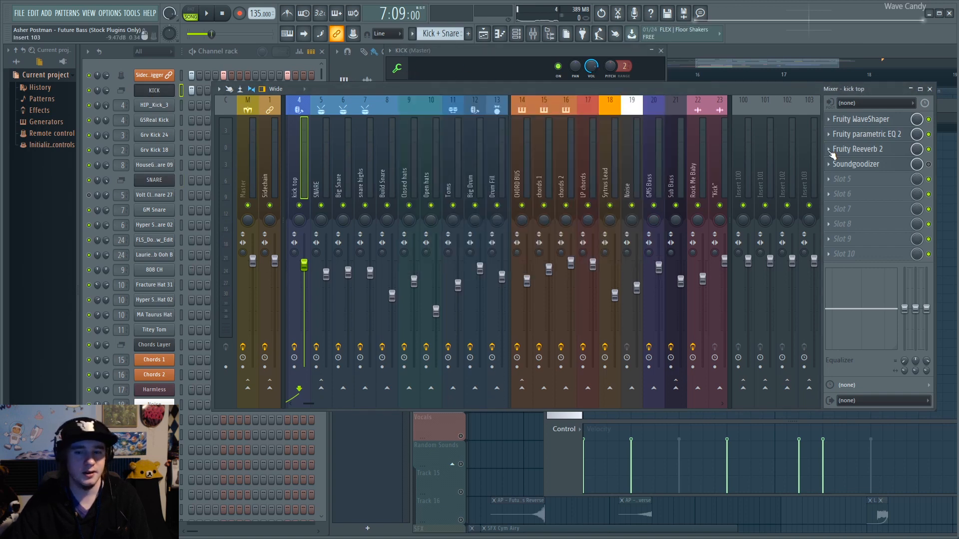
Step: Inspect kick top's Fruity WaveShaper, Fruity parametric EQ 2 and Fruity Reeverb 2 effects, and play the drums briefly
{"action": "left_click", "coordinate": [855, 121]}
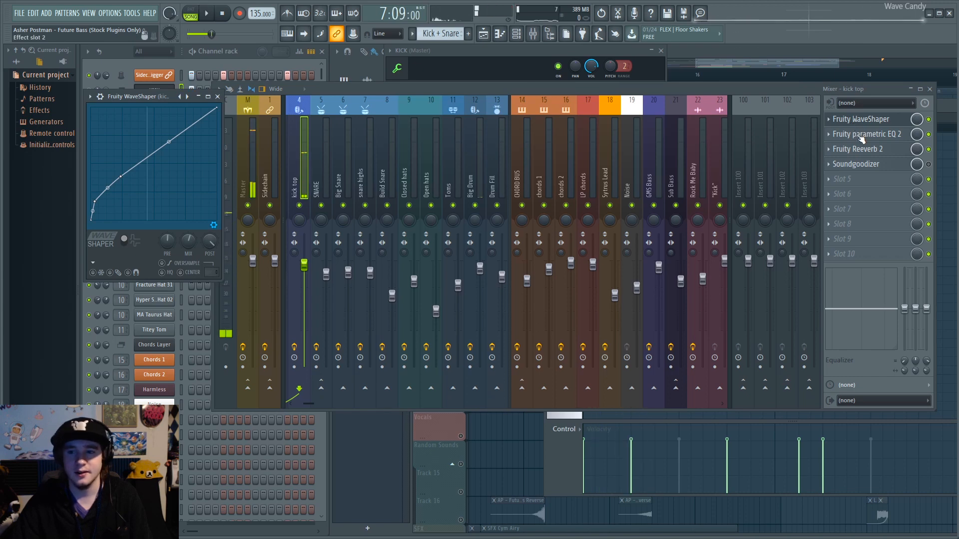
{"action": "left_click", "coordinate": [861, 136]}
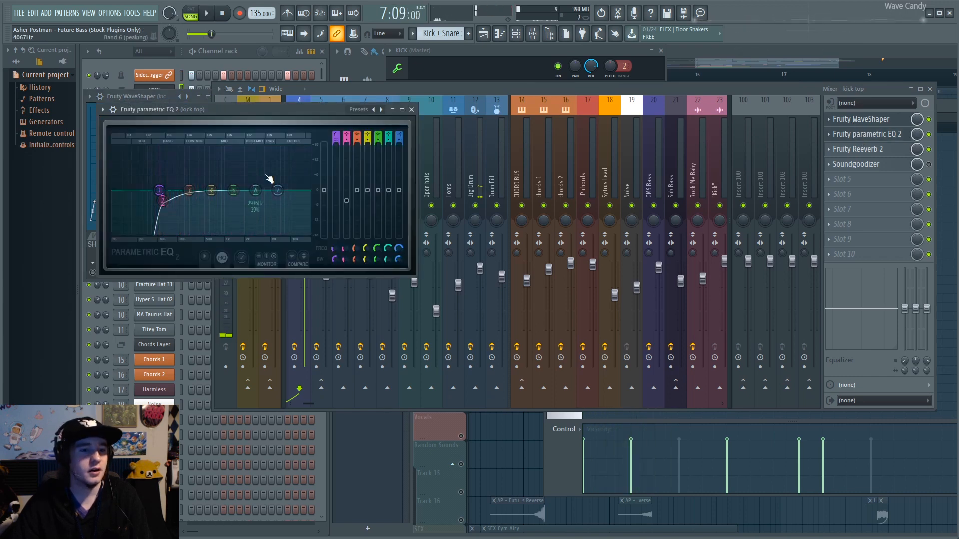
{"action": "left_click", "coordinate": [508, 90]}
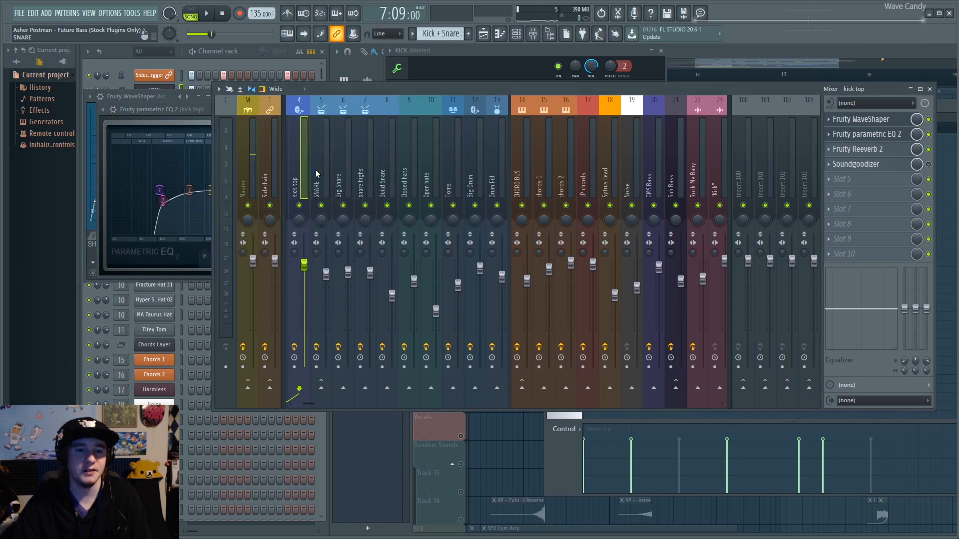
{"action": "left_click", "coordinate": [852, 149]}
{"action": "key", "text": "space"}
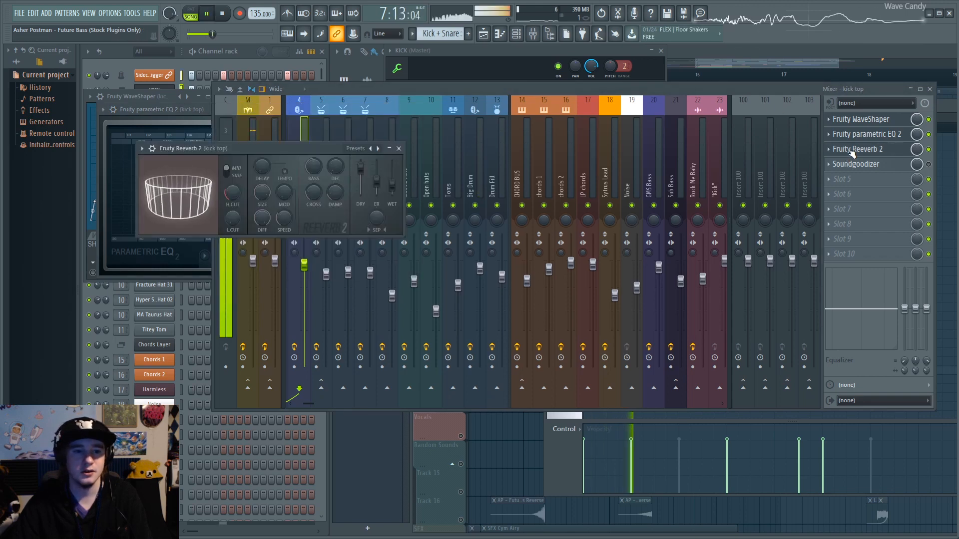
{"action": "key", "text": "space"}
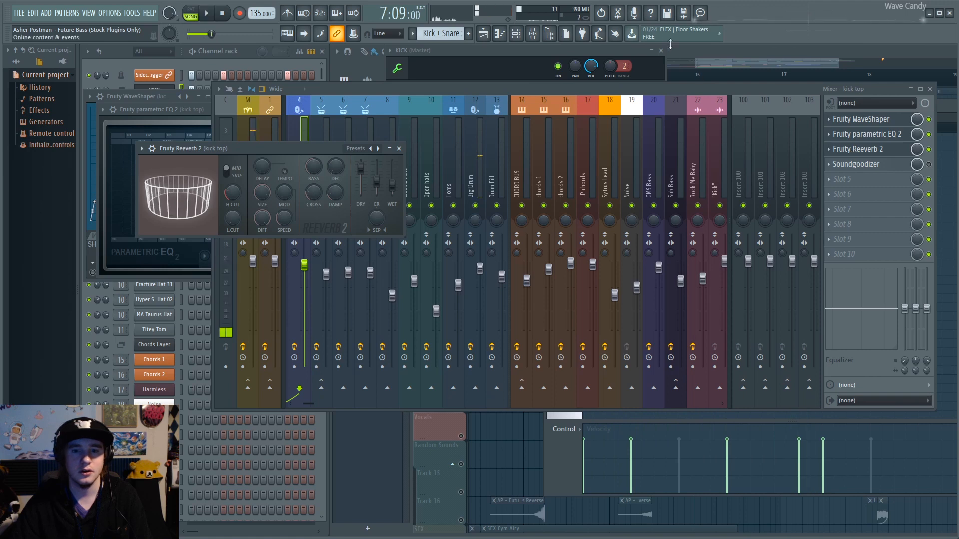
Step: Return to the playlist, unsolo the percussion so all tracks are enabled, and play the full drop
{"action": "left_click", "coordinate": [724, 64]}
{"action": "key", "text": "space"}
{"action": "right_click", "coordinate": [461, 139]}
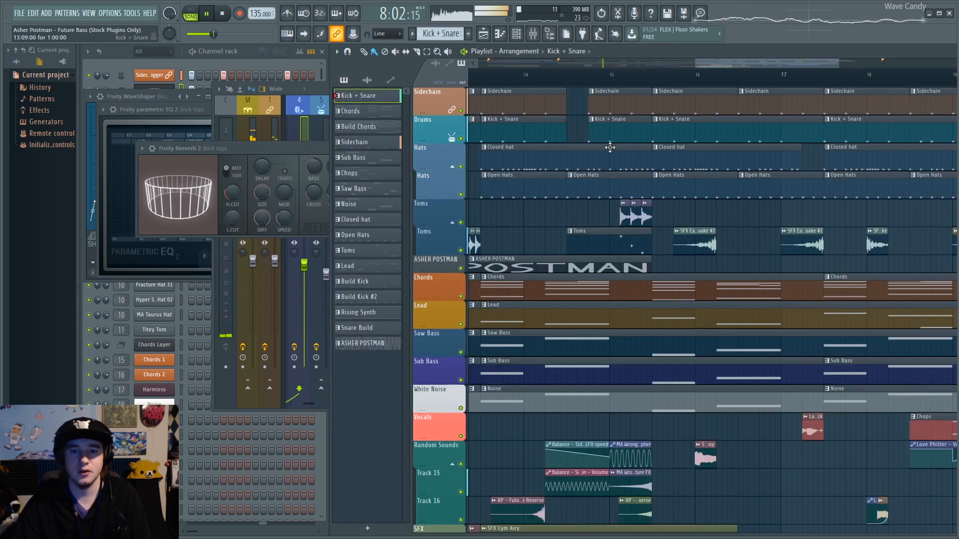
{"action": "scroll", "coordinate": [660, 176], "scroll_direction": "down", "scroll_amount": 4}
{"action": "key", "text": "space"}
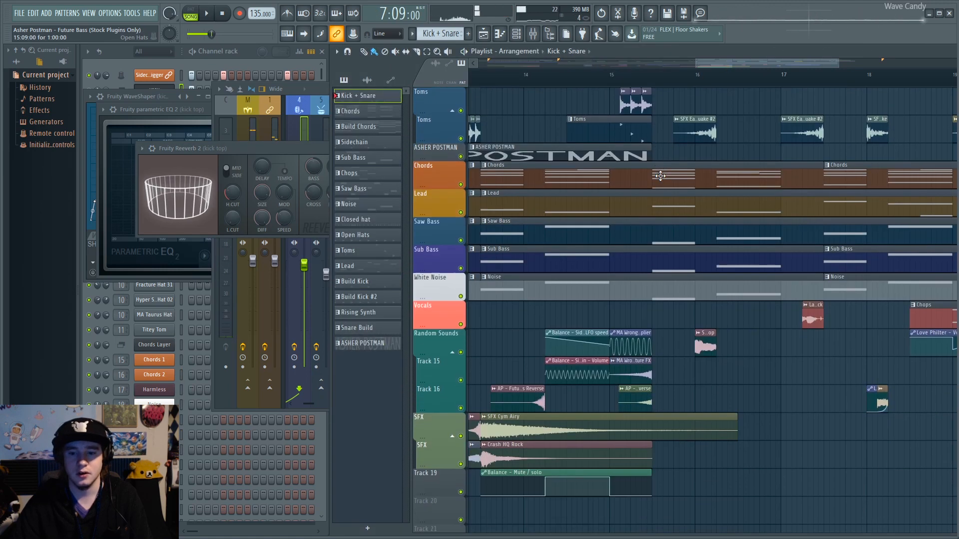
Step: Solo the Sub Bass track and play it from position 15:09
{"action": "right_click", "coordinate": [460, 268]}
{"action": "left_click", "coordinate": [657, 78]}
{"action": "key", "text": "space"}
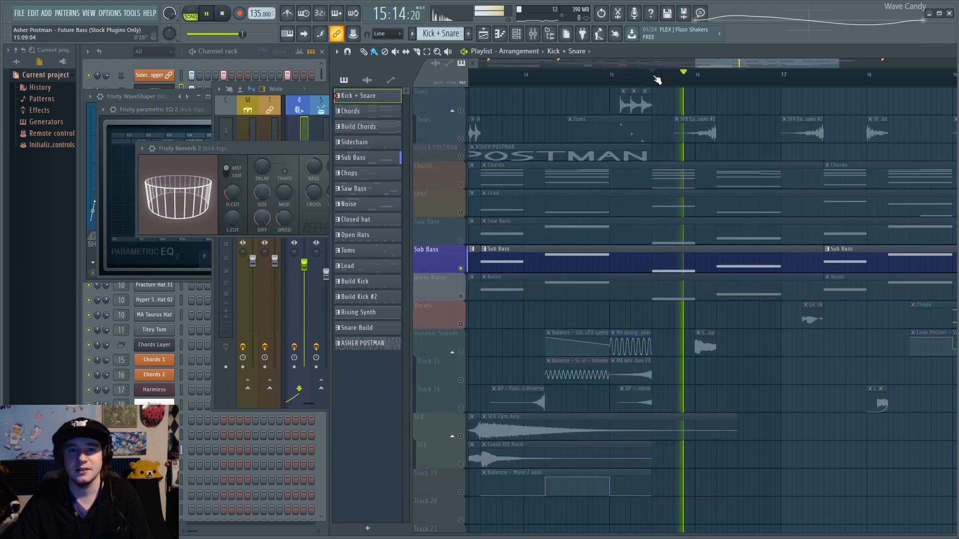
{"action": "key", "text": "space"}
Step: Enable the Drums and Sidechain tracks alongside Sub Bass and audition the three together
{"action": "scroll", "coordinate": [658, 82], "scroll_direction": "down", "scroll_amount": 1}
{"action": "scroll", "coordinate": [672, 107], "scroll_direction": "up", "scroll_amount": 4}
{"action": "left_click", "coordinate": [460, 138]}
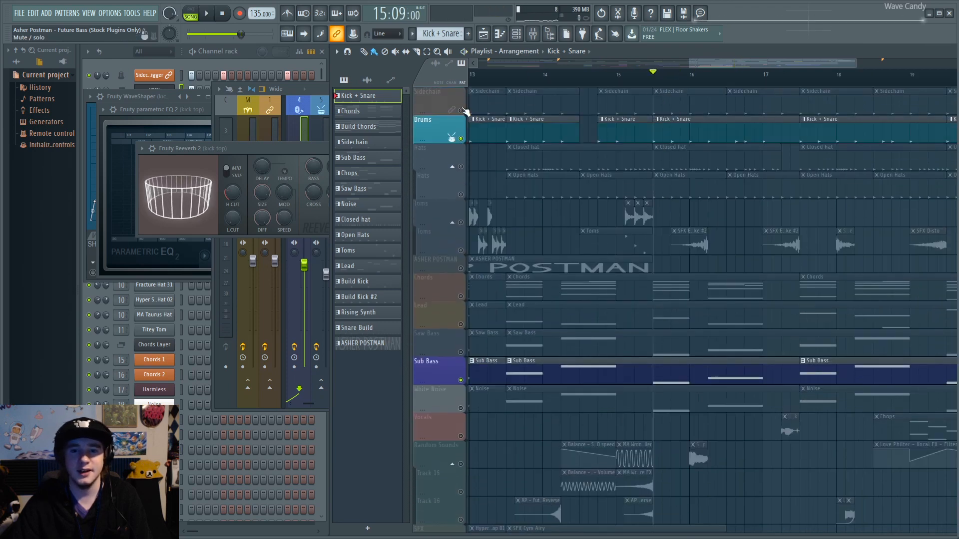
{"action": "left_click", "coordinate": [460, 110]}
{"action": "key", "text": "space"}
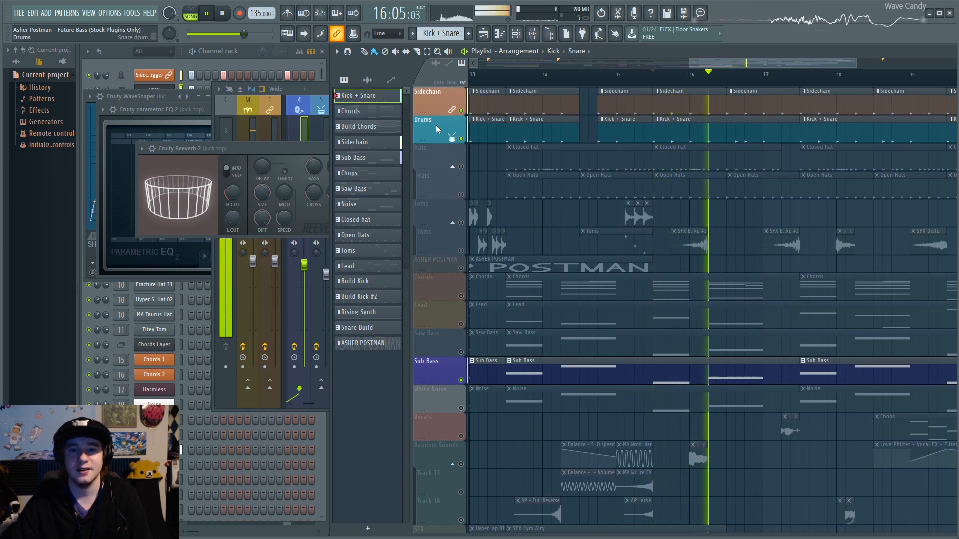
{"action": "key", "text": "space"}
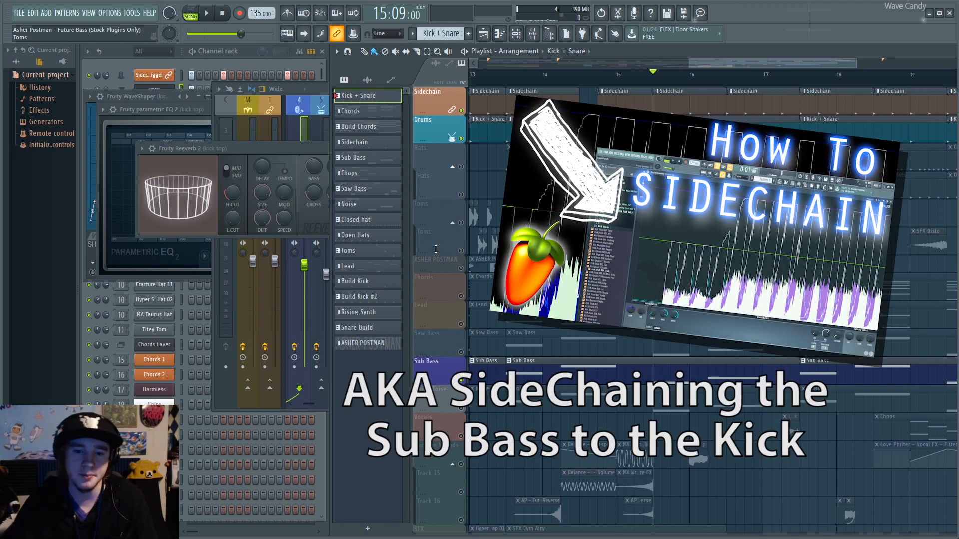
Step: Enable the second Toms track and open the Kick + Snare pattern from its playlist clip
{"action": "left_click", "coordinate": [460, 251]}
{"action": "left_click", "coordinate": [658, 105]}
{"action": "double_click", "coordinate": [666, 126]}
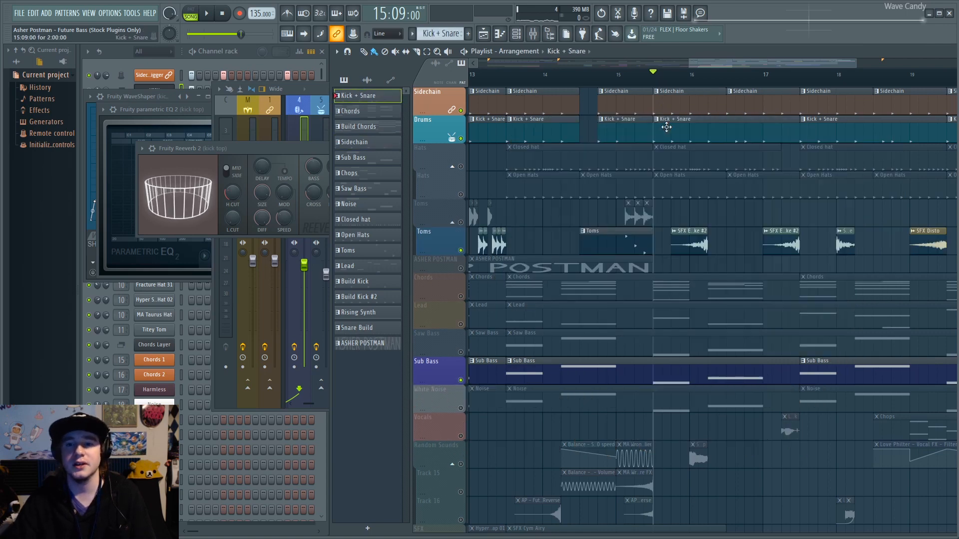
Step: Bring up the mixer and open the Fruity parametric EQ 2 and Fruity Reeverb 2 effects on the kick top track
{"action": "left_click", "coordinate": [563, 35]}
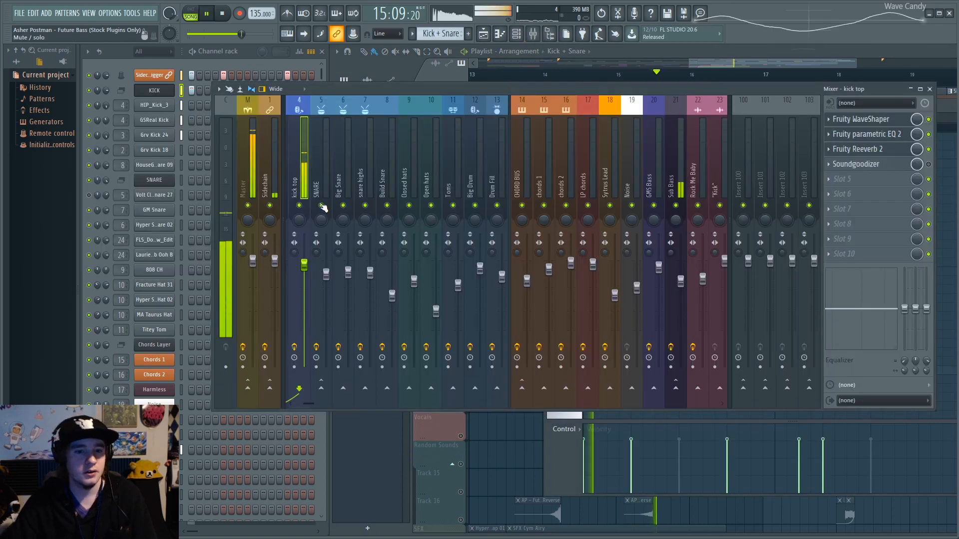
{"action": "left_click", "coordinate": [888, 136]}
{"action": "left_click", "coordinate": [879, 150]}
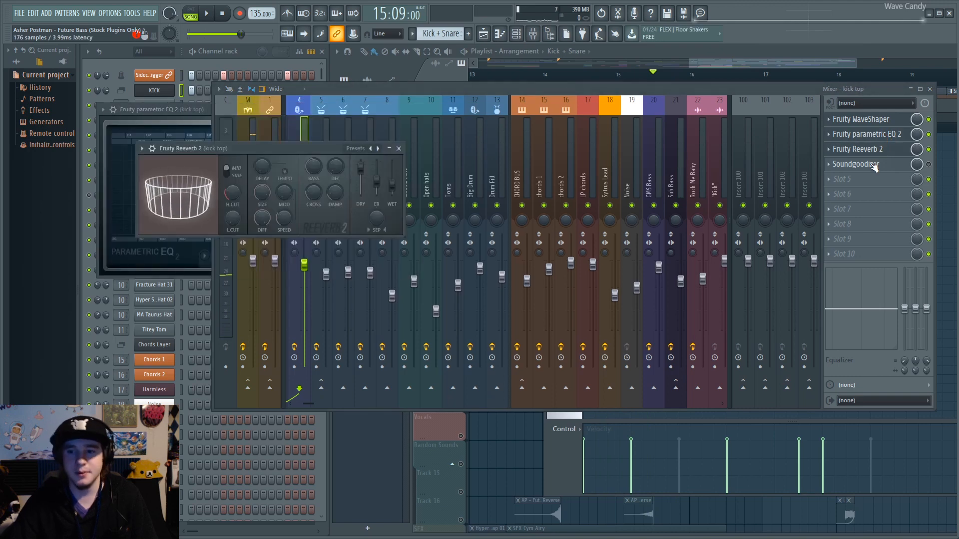
Step: Play the drop from 15:09 and compare the kick top with its Soundgoodizer switched on and off
{"action": "left_click", "coordinate": [932, 155]}
{"action": "key", "text": "space"}
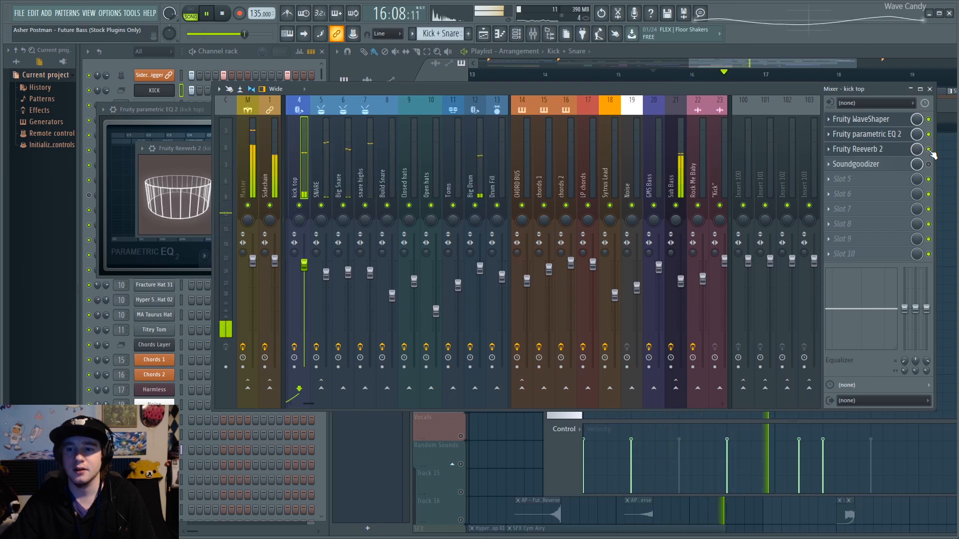
{"action": "left_click", "coordinate": [929, 165]}
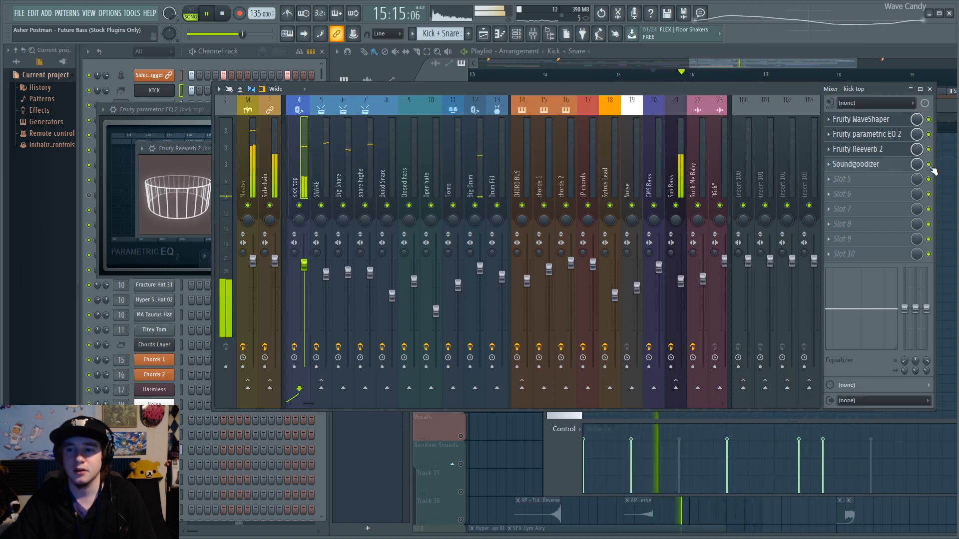
{"action": "left_click", "coordinate": [929, 164]}
{"action": "key", "text": "space"}
Step: Mute the Sub Bass mixer track and audition the kick top with its effects bypassed
{"action": "left_click", "coordinate": [675, 205]}
{"action": "key", "text": "space"}
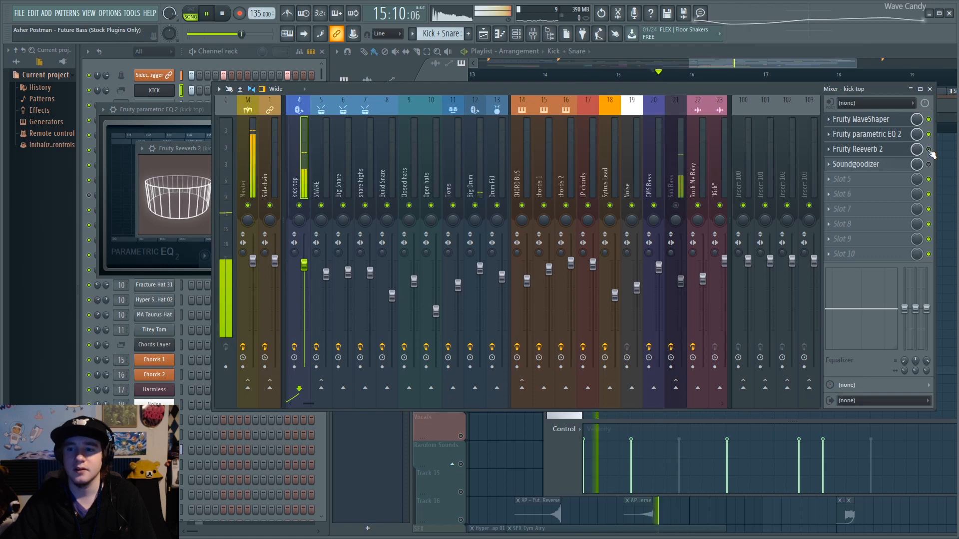
{"action": "key", "text": "space"}
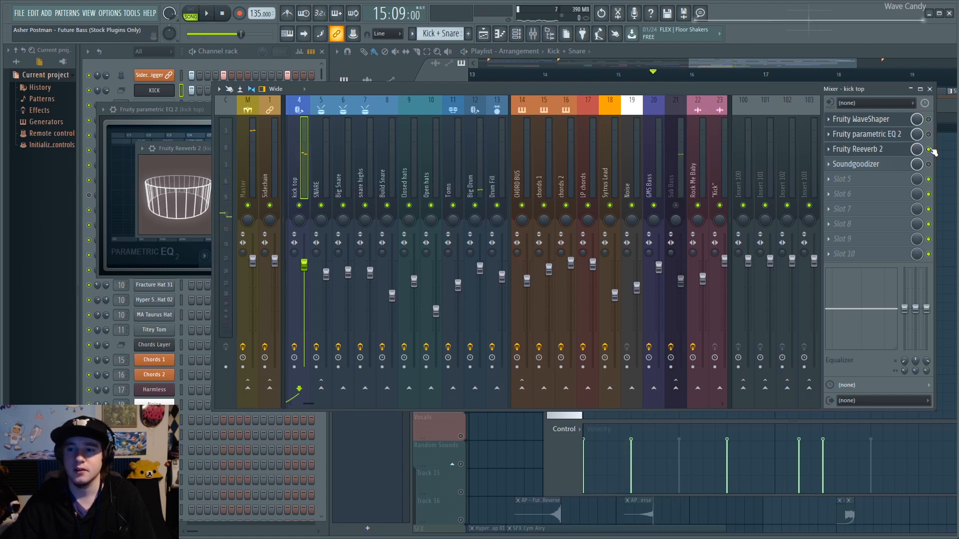
{"action": "left_click", "coordinate": [929, 149]}
{"action": "key", "text": "space"}
{"action": "key", "text": "space"}
Step: Re-enable Fruity WaveShaper, Fruity parametric EQ 2 and Fruity Reeverb 2 on the kick top, auditioning the kick between changes
{"action": "left_click", "coordinate": [929, 119]}
{"action": "key", "text": "space"}
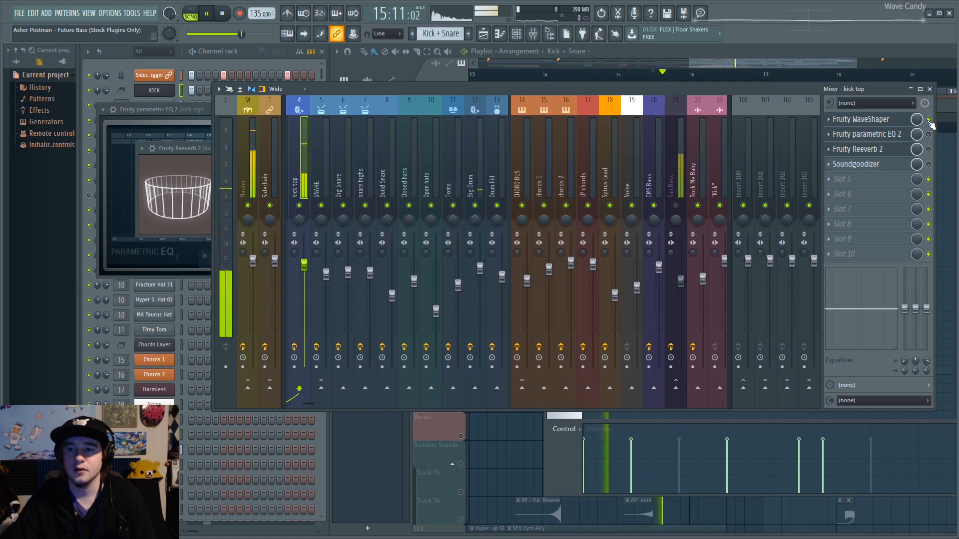
{"action": "key", "text": "space"}
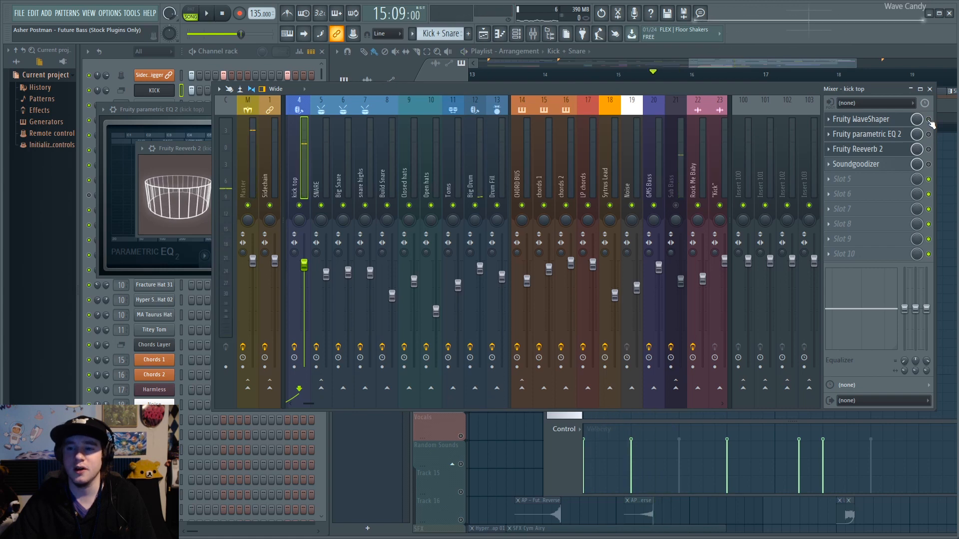
{"action": "key", "text": "space"}
{"action": "key", "text": "space"}
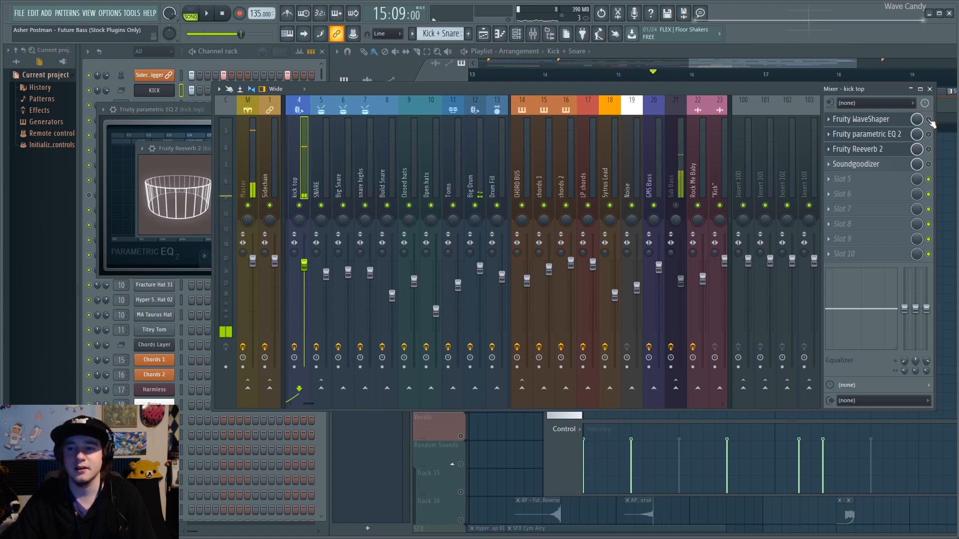
{"action": "key", "text": "space"}
{"action": "key", "text": "space"}
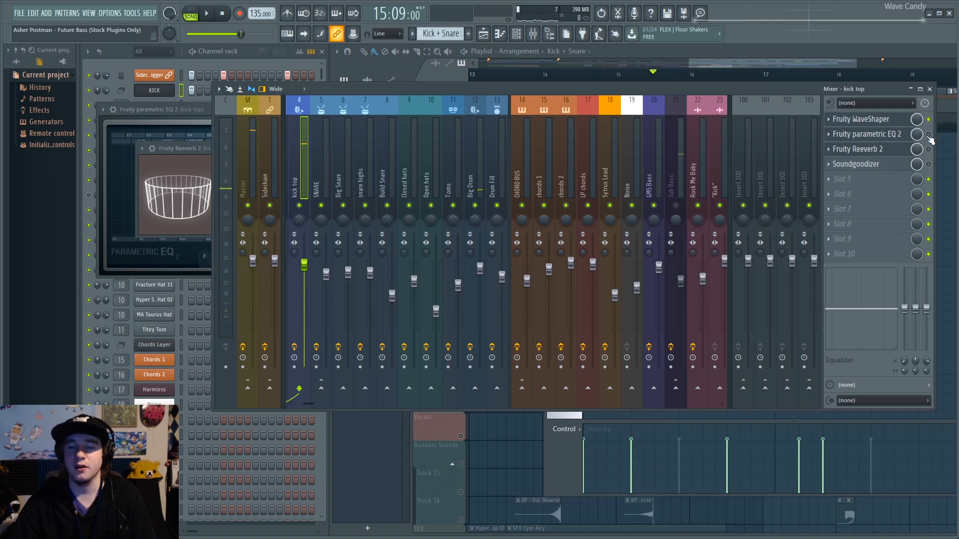
{"action": "key", "text": "space"}
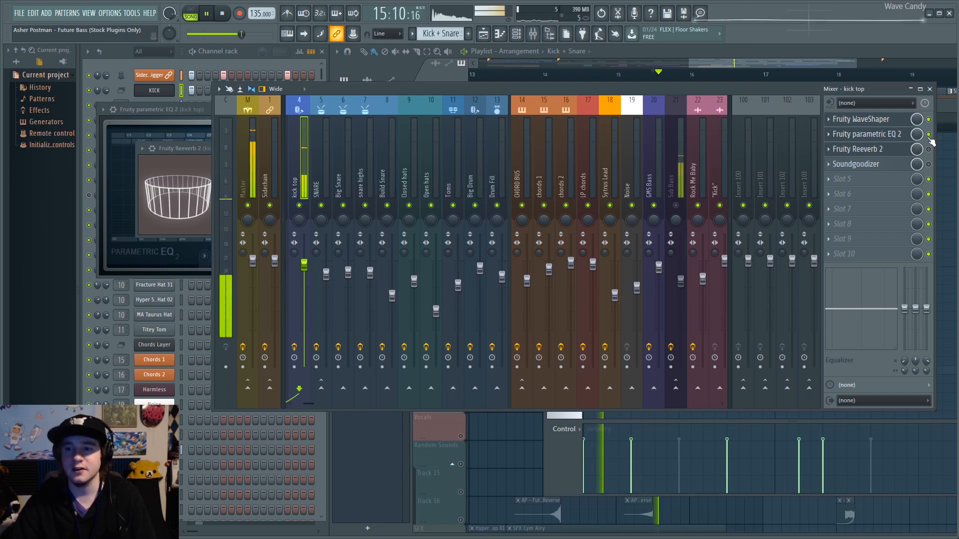
{"action": "key", "text": "space"}
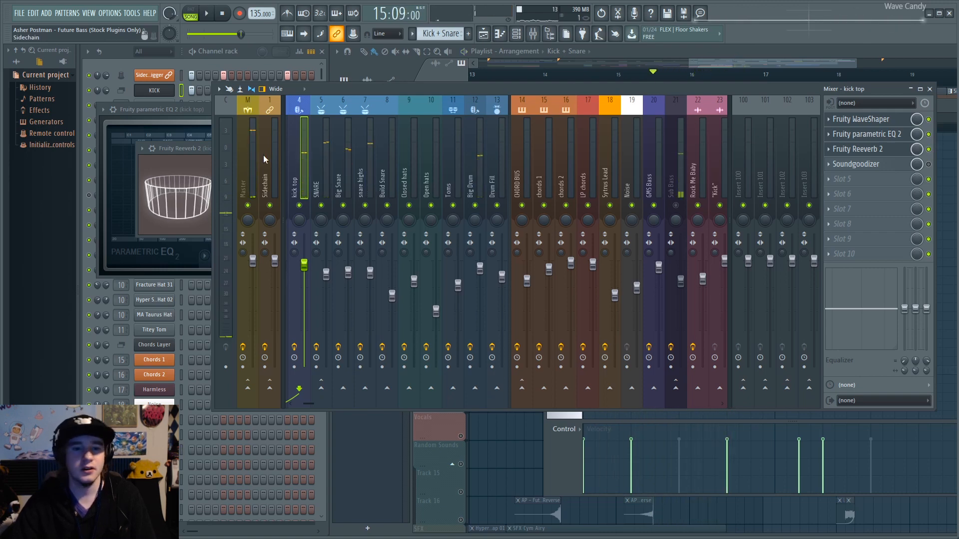
Step: View the effect chains of the SNARE and Big Snare mixer tracks and play the drums from 15:09
{"action": "left_click", "coordinate": [314, 159]}
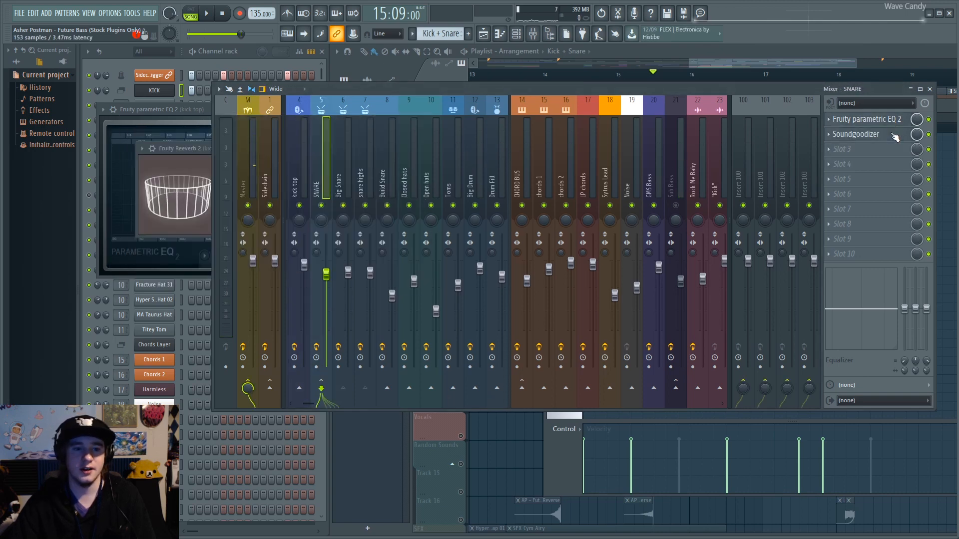
{"action": "left_click", "coordinate": [341, 154]}
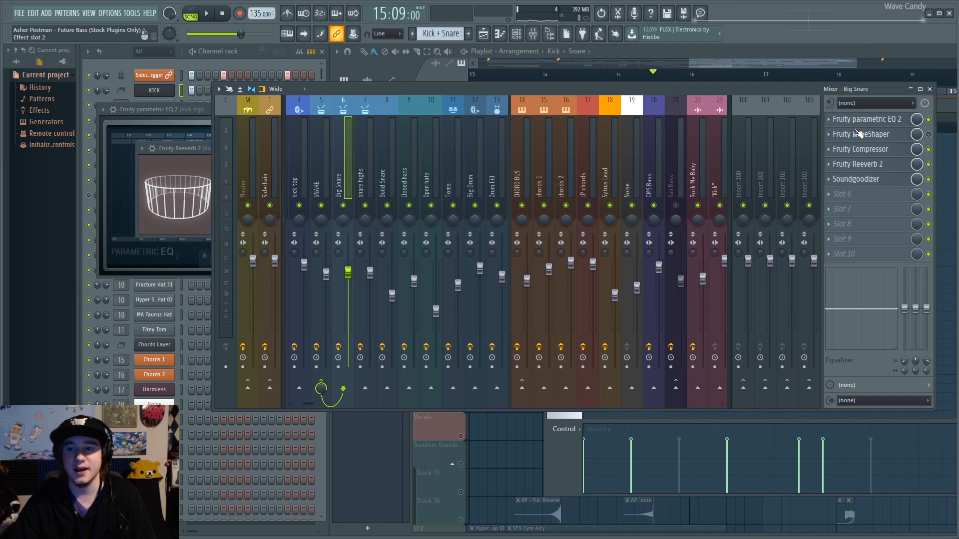
{"action": "key", "text": "space"}
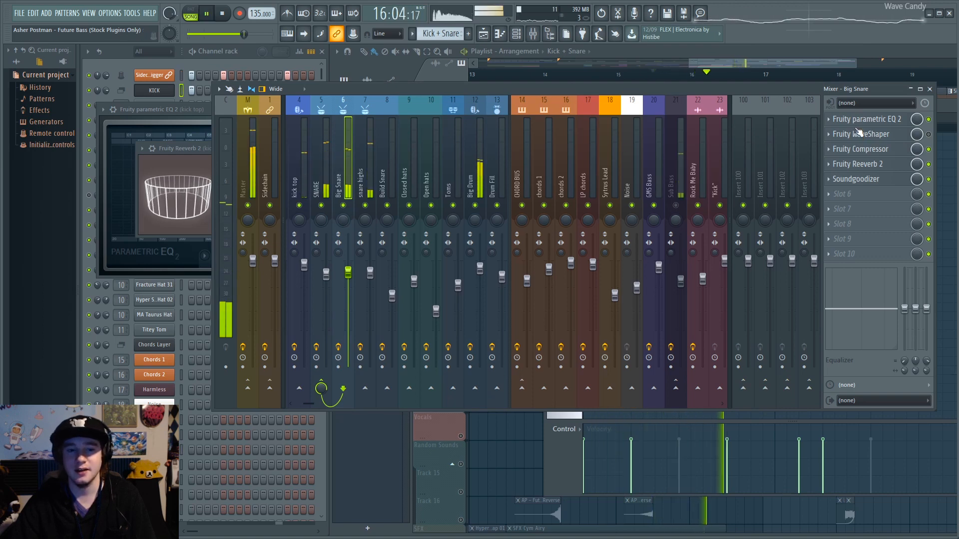
{"action": "key", "text": "space"}
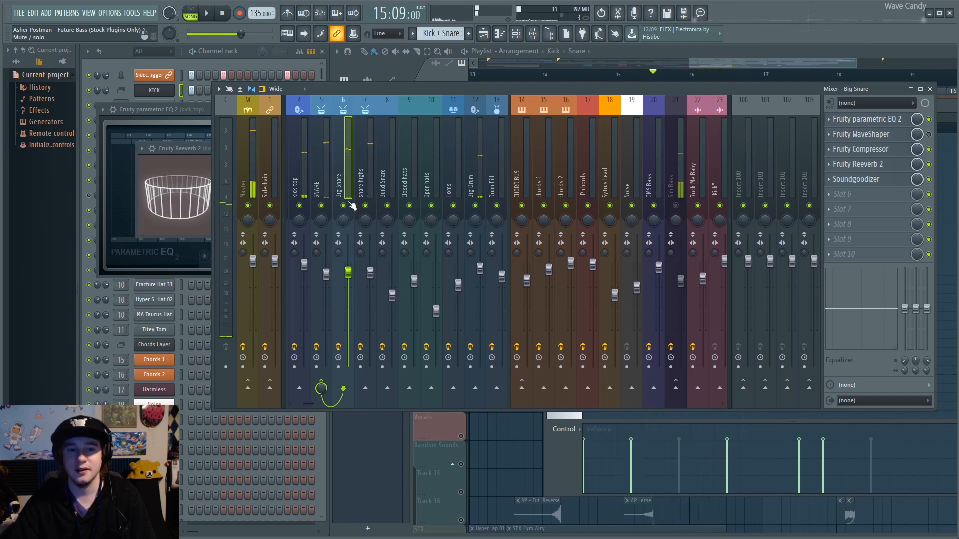
Step: Mute the SNARE and snare highs mixer tracks and audition the Big Snare as the only snare layer
{"action": "key", "text": "space"}
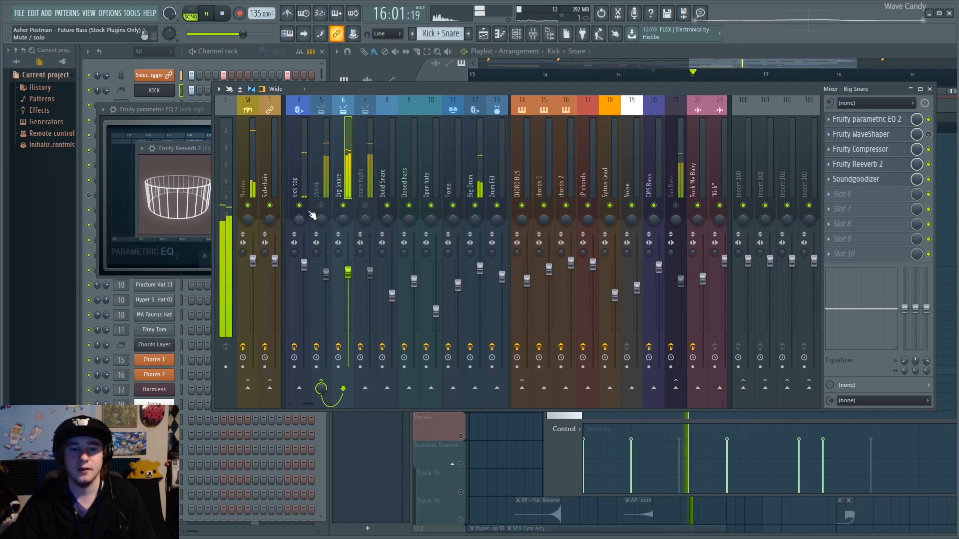
{"action": "key", "text": "space"}
{"action": "key", "text": "space"}
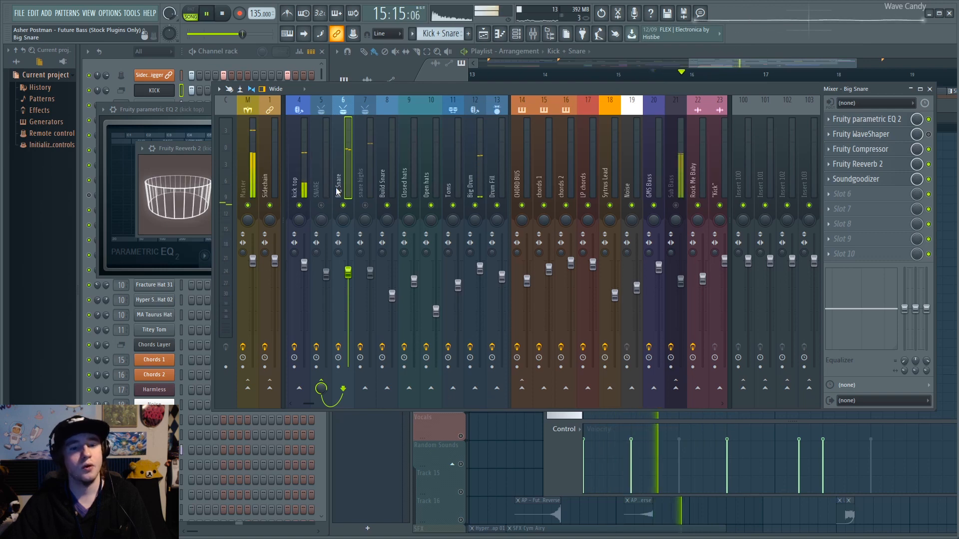
{"action": "key", "text": "space"}
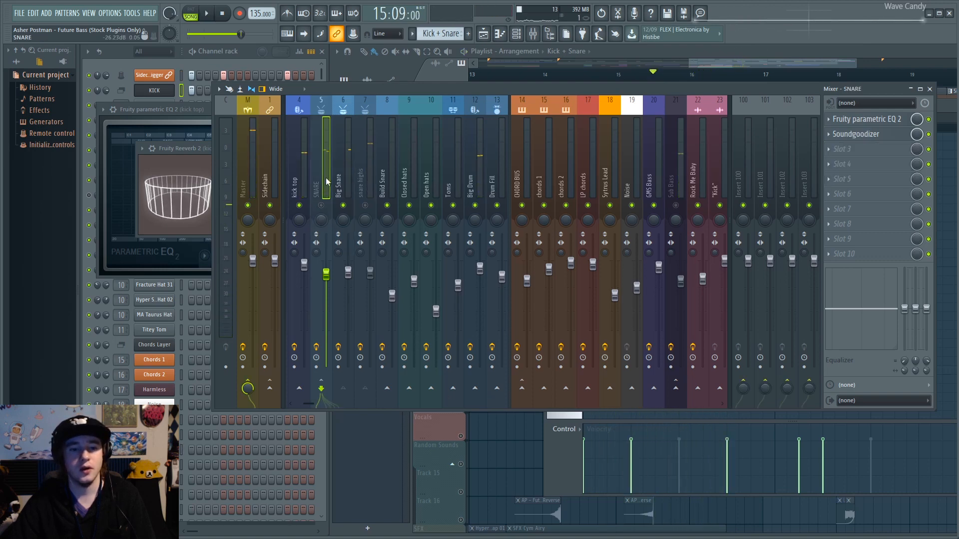
Step: View the effects on the SNARE and snare highs tracks and unmute both
{"action": "left_click", "coordinate": [318, 179]}
{"action": "left_click", "coordinate": [364, 173]}
{"action": "left_click", "coordinate": [316, 170]}
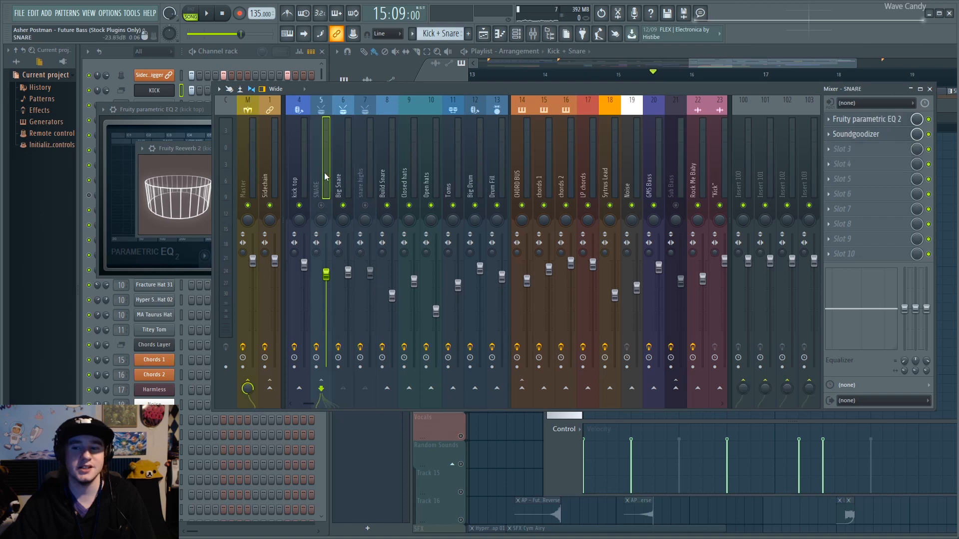
{"action": "left_click", "coordinate": [322, 206]}
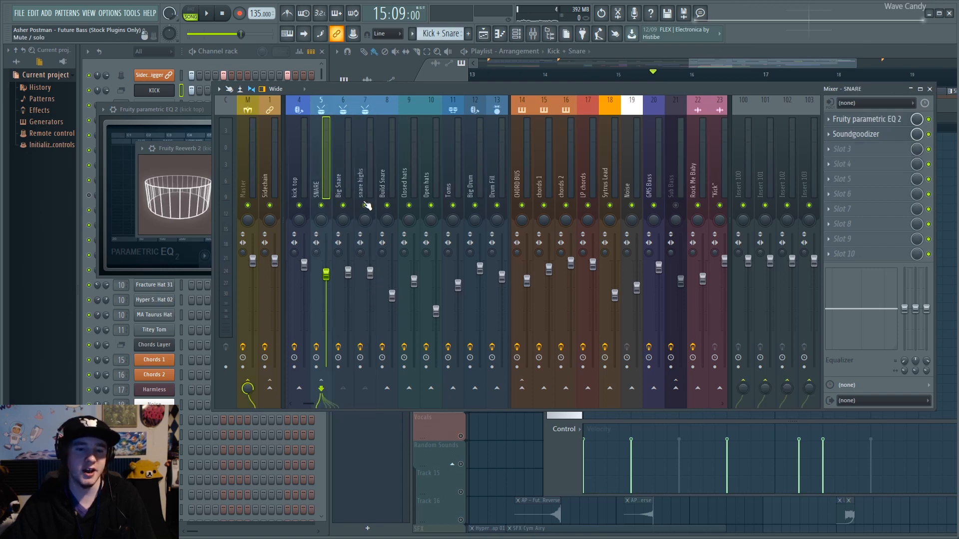
Step: Compare the snare layers by muting Big Snare and snare highs during playback, then leave both layers enabled
{"action": "left_click", "coordinate": [350, 176]}
{"action": "left_click", "coordinate": [361, 179]}
{"action": "left_click", "coordinate": [343, 205]}
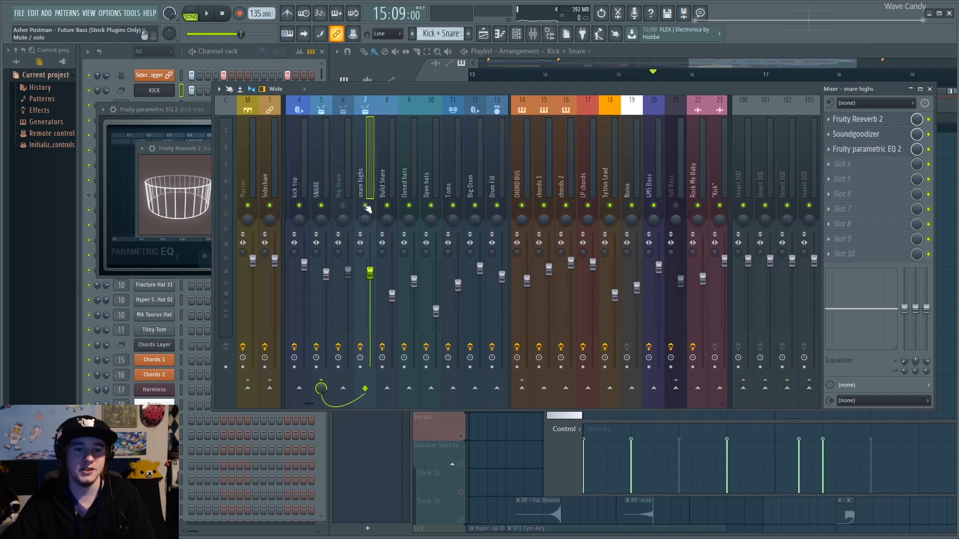
{"action": "key", "text": "space"}
{"action": "left_click", "coordinate": [365, 206]}
{"action": "left_click", "coordinate": [365, 206]}
{"action": "left_click", "coordinate": [344, 205]}
{"action": "key", "text": "space"}
{"action": "key", "text": "space"}
{"action": "left_click", "coordinate": [365, 205]}
{"action": "key", "text": "space"}
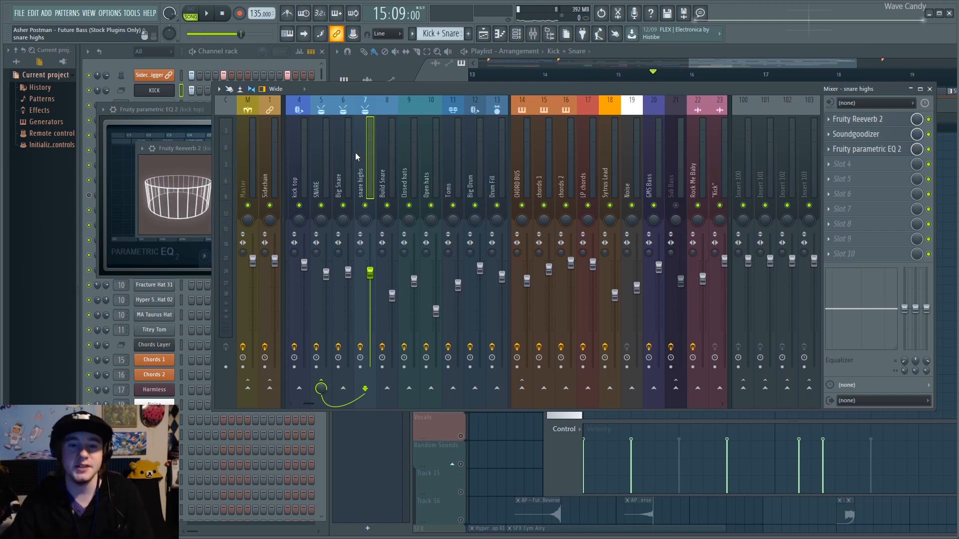
Step: Open the Fruity parametric EQ 2, Fruity Reeverb 2 and Soundgoodizer settings of the snare highs track
{"action": "left_click", "coordinate": [876, 149]}
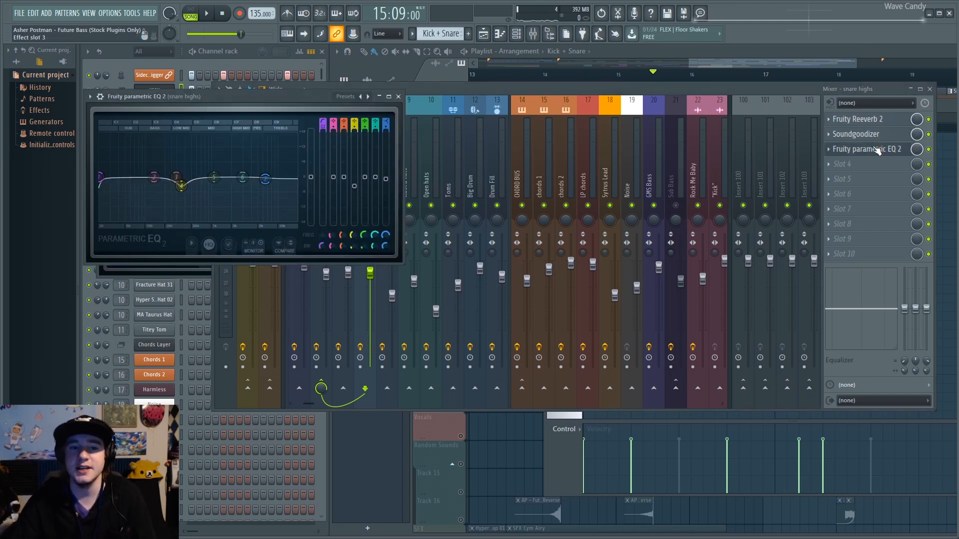
{"action": "left_click", "coordinate": [870, 123]}
{"action": "left_click", "coordinate": [868, 135]}
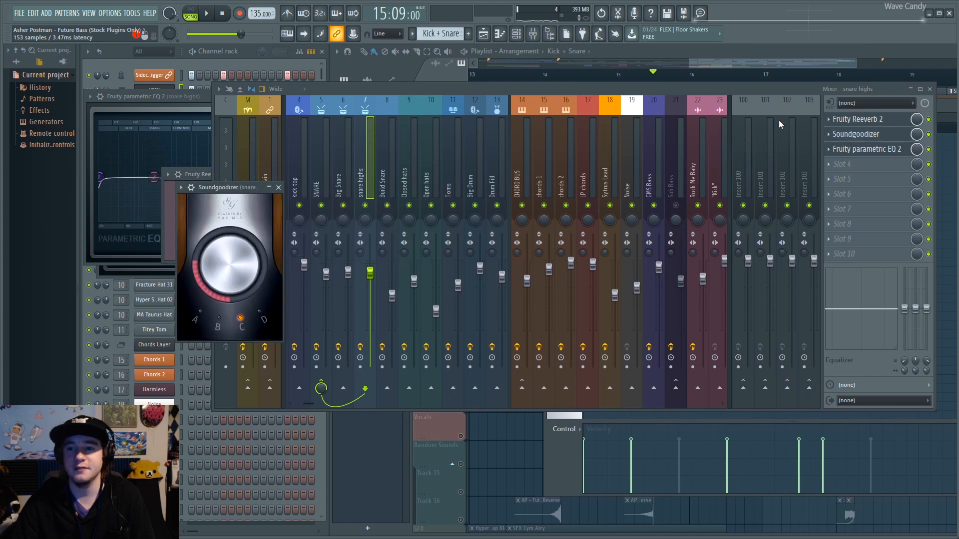
Step: Check the Big Snare effect chain and open the SNARE track's Fruity parametric EQ 2 and Soundgoodizer
{"action": "left_click", "coordinate": [337, 158]}
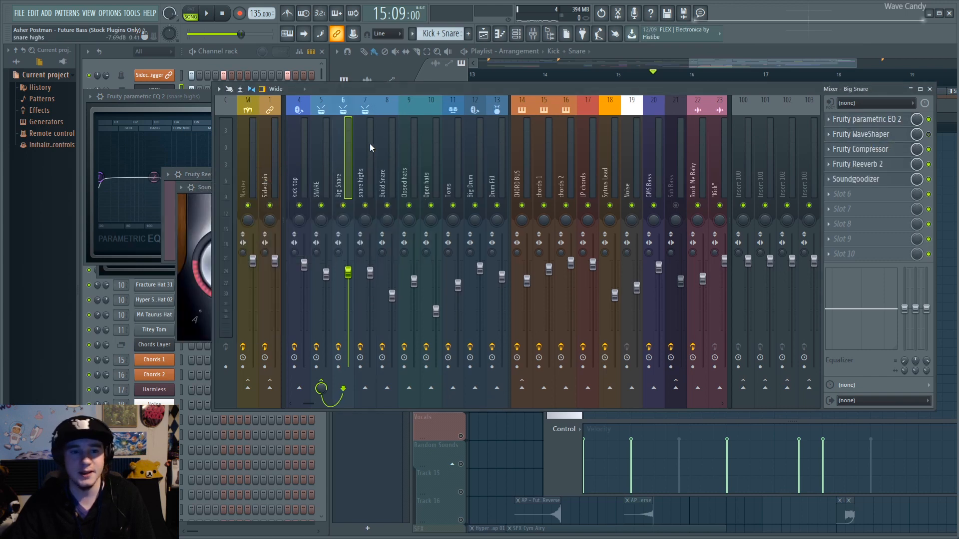
{"action": "left_click", "coordinate": [322, 158]}
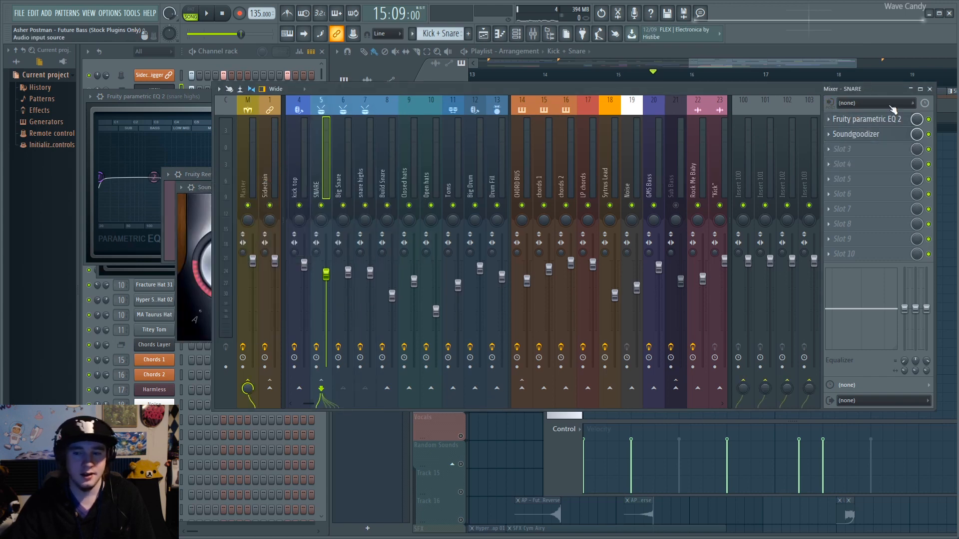
{"action": "left_click", "coordinate": [862, 121]}
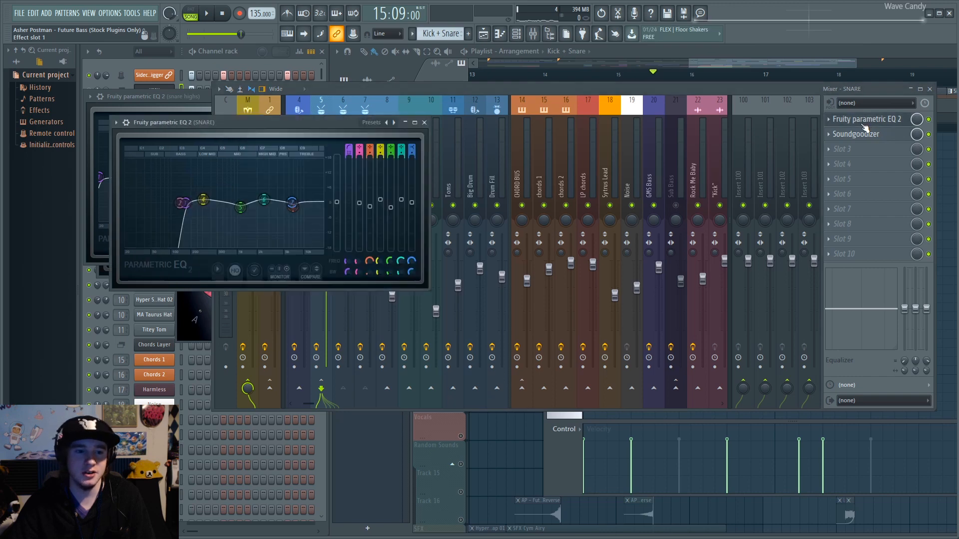
{"action": "left_click", "coordinate": [869, 135]}
Step: Revisit the Big Snare and snare highs effect chains and review the snare highs' Fruity parametric EQ 2
{"action": "left_click", "coordinate": [344, 155]}
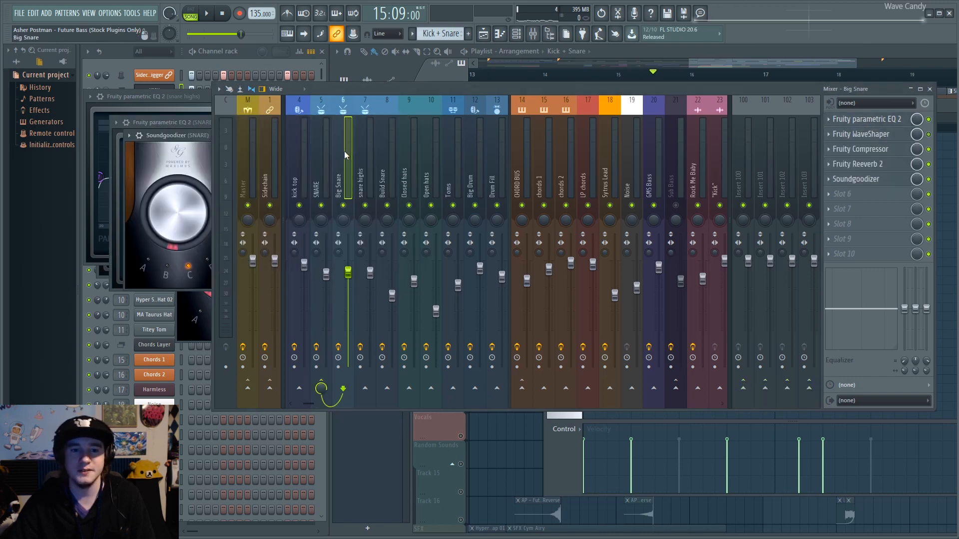
{"action": "left_click", "coordinate": [363, 156]}
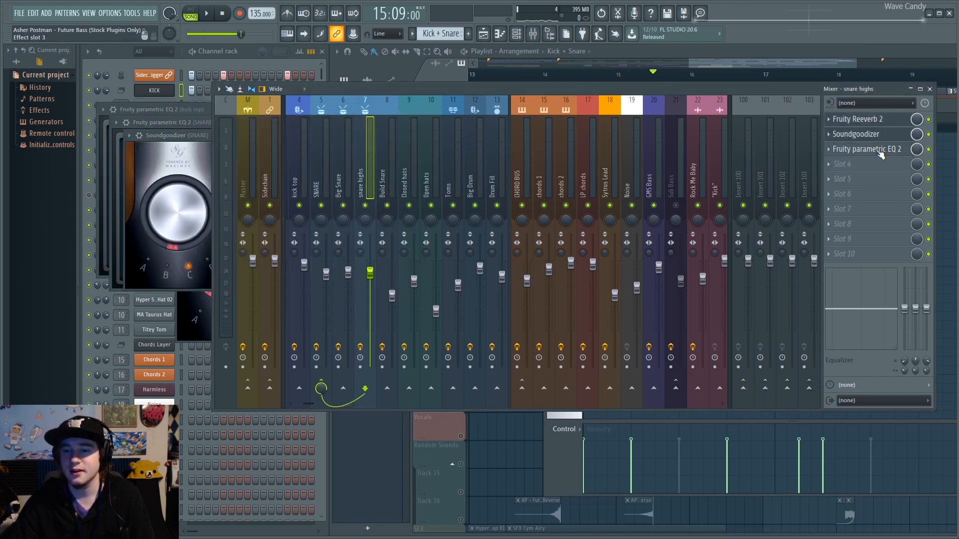
{"action": "left_click", "coordinate": [879, 151]}
{"action": "left_click", "coordinate": [878, 125]}
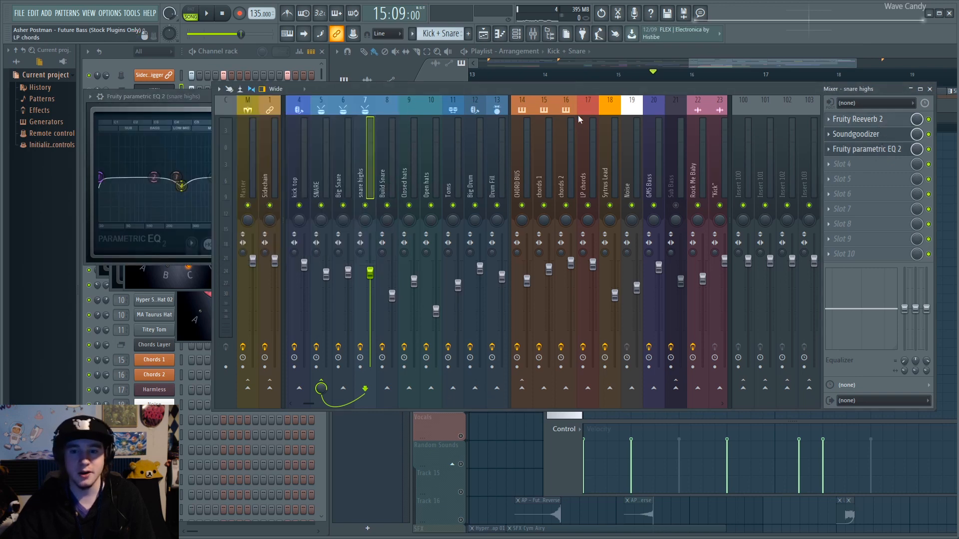
Step: Return to the playlist, solo both Hats tracks and play the closed and open hats from 15:09
{"action": "left_click", "coordinate": [746, 59]}
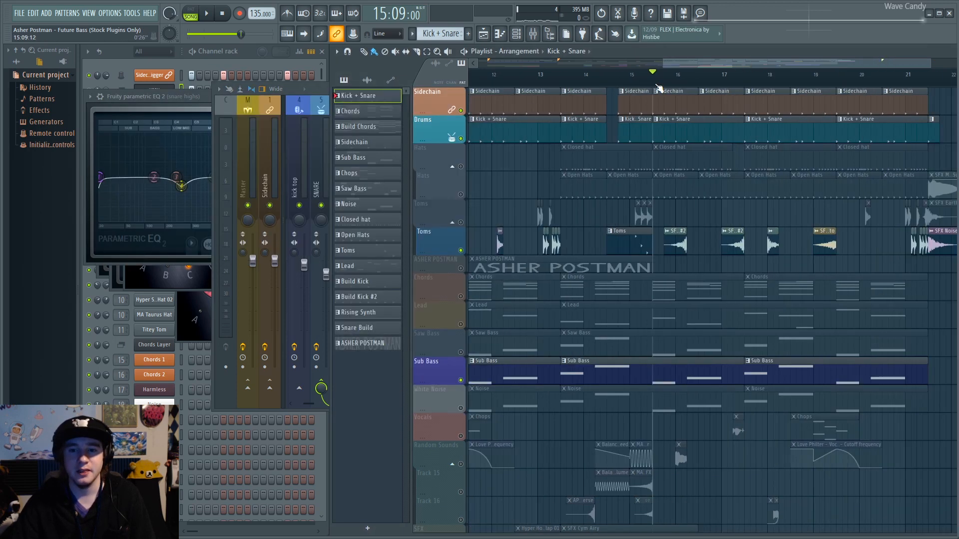
{"action": "left_click", "coordinate": [462, 167]}
{"action": "left_click", "coordinate": [462, 195]}
{"action": "right_click", "coordinate": [462, 167]}
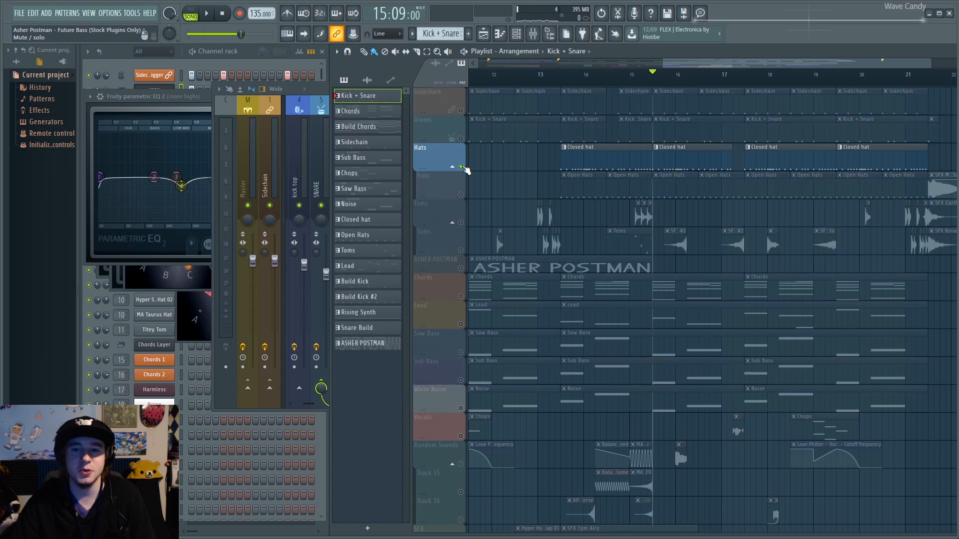
{"action": "left_click", "coordinate": [461, 195]}
{"action": "key", "text": "space"}
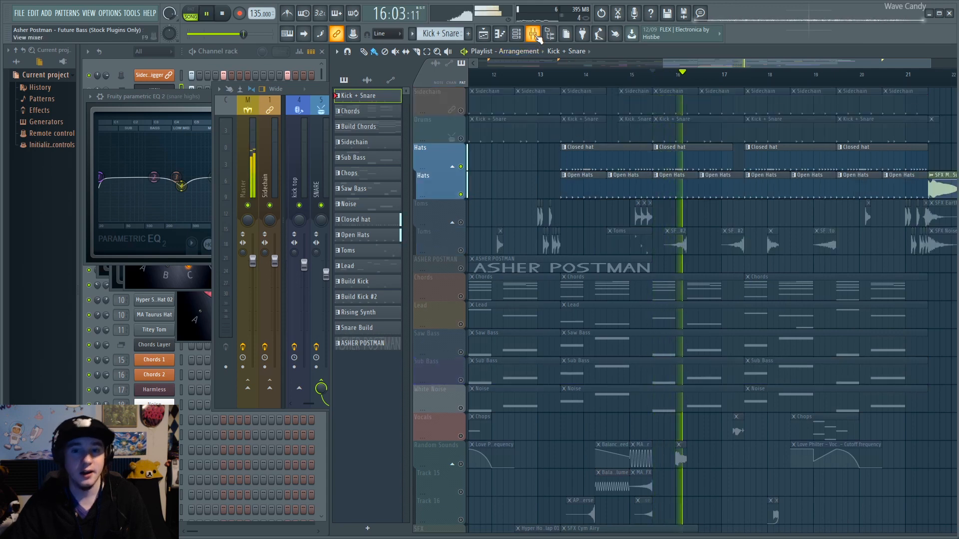
Step: Show the mixer and view the effect chains of the Closed hats and Open hats tracks during playback
{"action": "key", "text": "F9"}
{"action": "left_click", "coordinate": [407, 184]}
{"action": "left_click", "coordinate": [430, 180]}
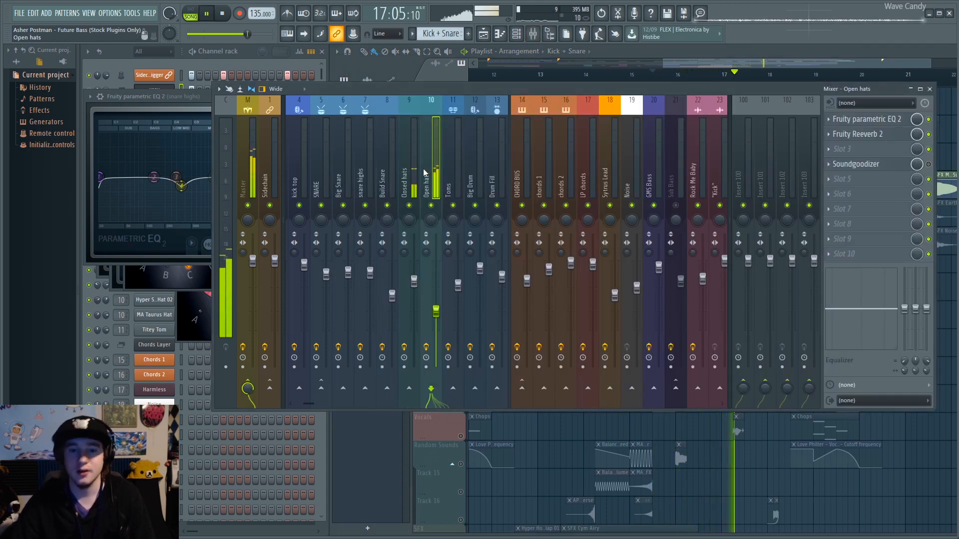
Step: Open the Closed hats track's Fruity Stereo Enhancer during playback and revisit the Open hats effect chain
{"action": "left_click", "coordinate": [414, 172]}
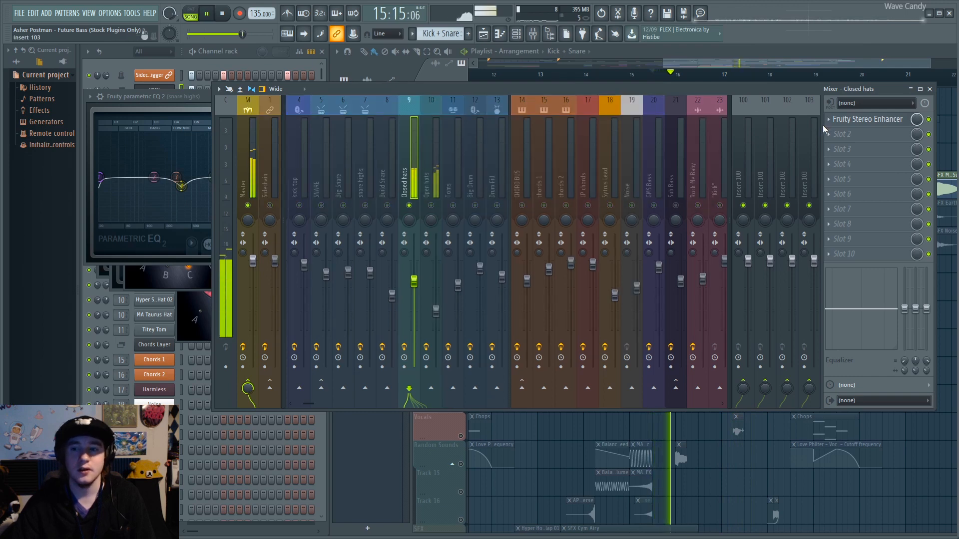
{"action": "left_click", "coordinate": [885, 122]}
{"action": "left_click", "coordinate": [885, 123]}
{"action": "left_click", "coordinate": [885, 123]}
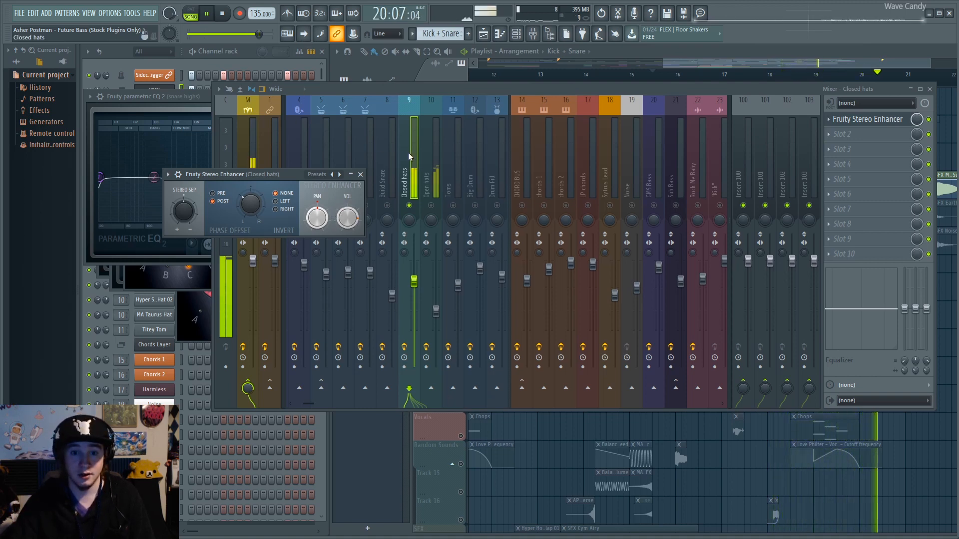
{"action": "key", "text": "space"}
{"action": "left_click", "coordinate": [427, 180]}
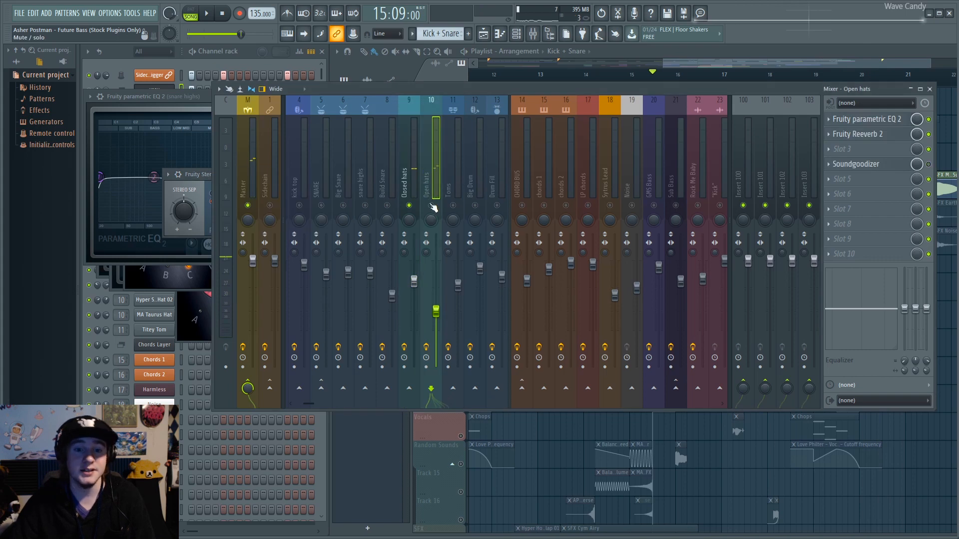
Step: Play from 15:09 and alternate soloing the Closed hats and Open hats mixer tracks to compare them
{"action": "key", "text": "space"}
{"action": "left_click", "coordinate": [404, 190]}
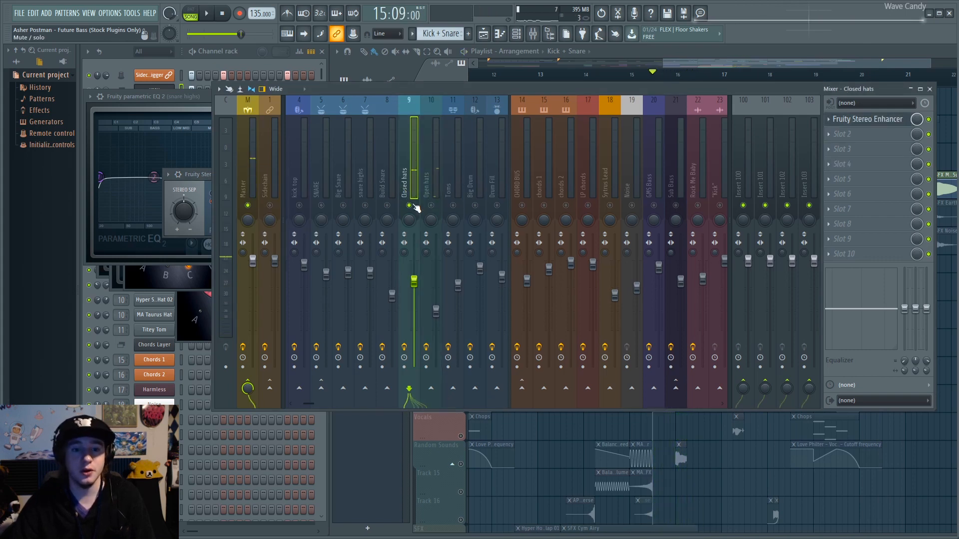
{"action": "key", "text": "space"}
{"action": "left_click", "coordinate": [430, 206]}
{"action": "left_click", "coordinate": [426, 182]}
{"action": "left_click", "coordinate": [413, 186]}
{"action": "left_click", "coordinate": [433, 200]}
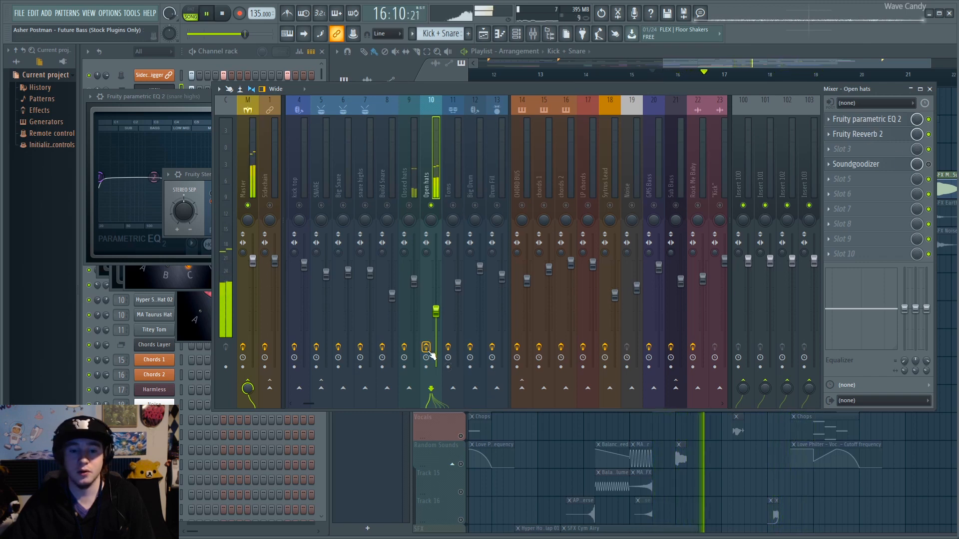
{"action": "left_click", "coordinate": [413, 349]}
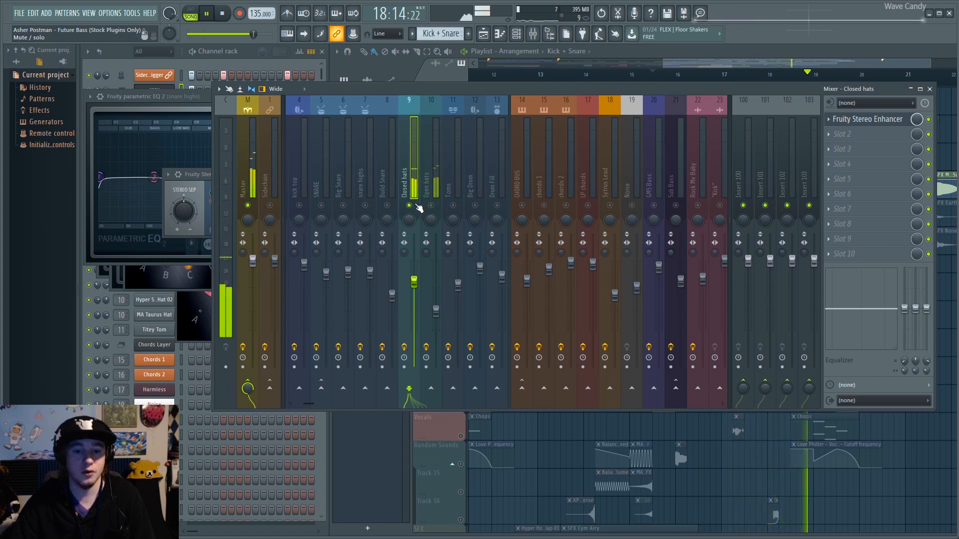
Step: Play the Closed hats and Open hats together, stop playback and return to the playlist
{"action": "key", "text": "space"}
{"action": "left_click", "coordinate": [430, 188]}
{"action": "left_click", "coordinate": [414, 183]}
{"action": "left_click", "coordinate": [434, 200]}
{"action": "key", "text": "space"}
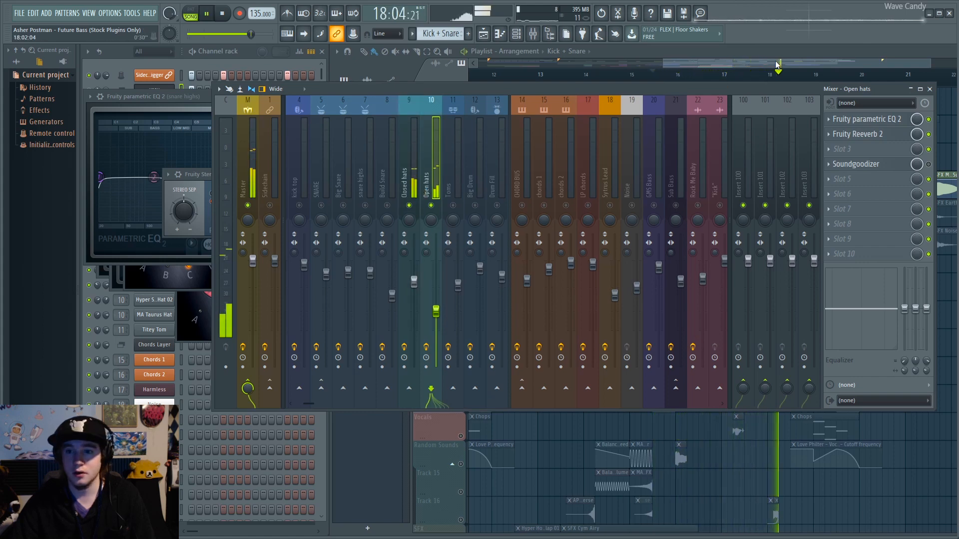
{"action": "left_click", "coordinate": [749, 52]}
{"action": "key", "text": "space"}
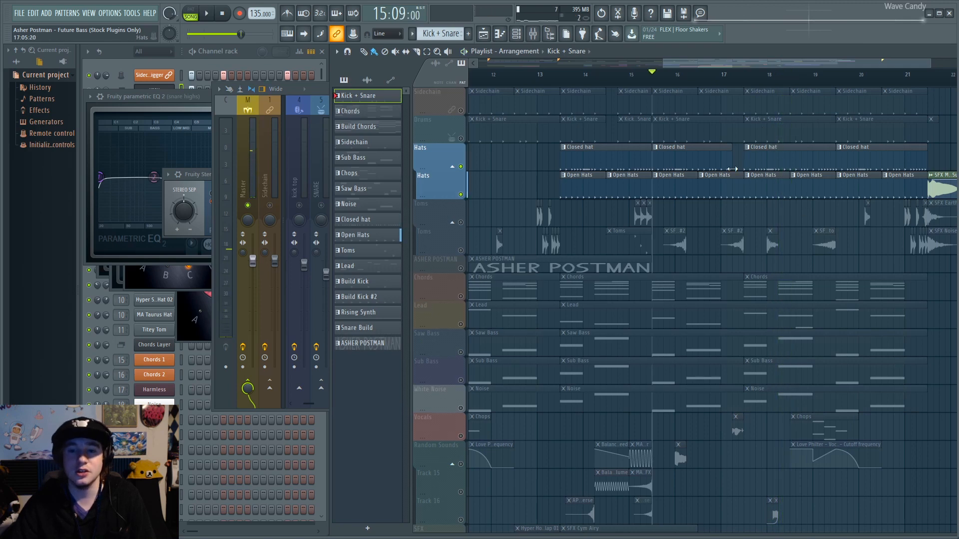
Step: Review the Open Hats and Closed hat patterns in the piano roll and return to the whole playlist arrangement
{"action": "double_click", "coordinate": [678, 189]}
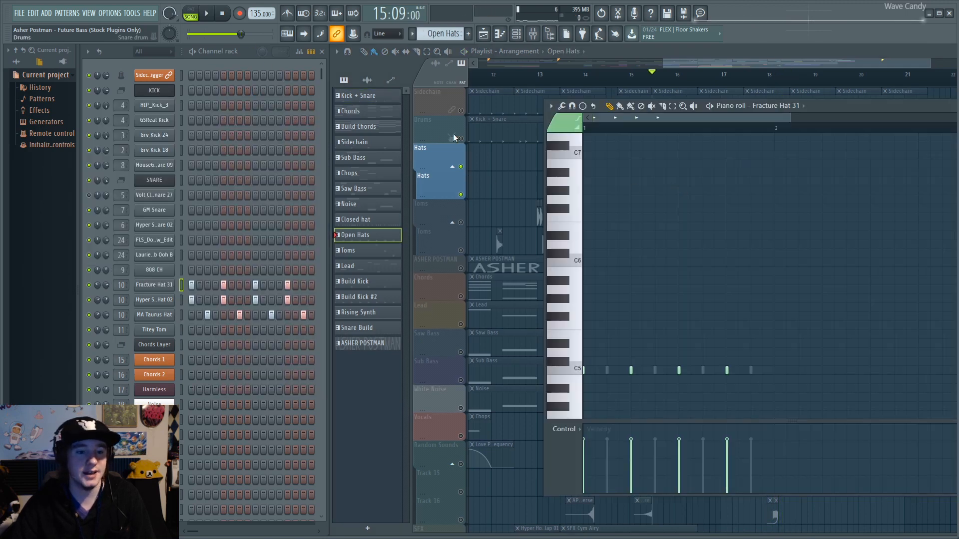
{"action": "left_click", "coordinate": [705, 49]}
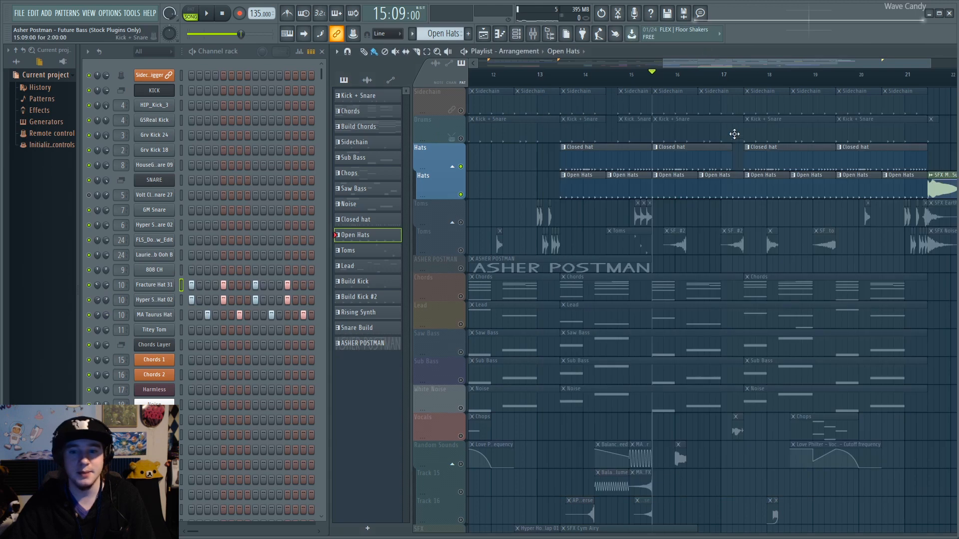
{"action": "double_click", "coordinate": [685, 163]}
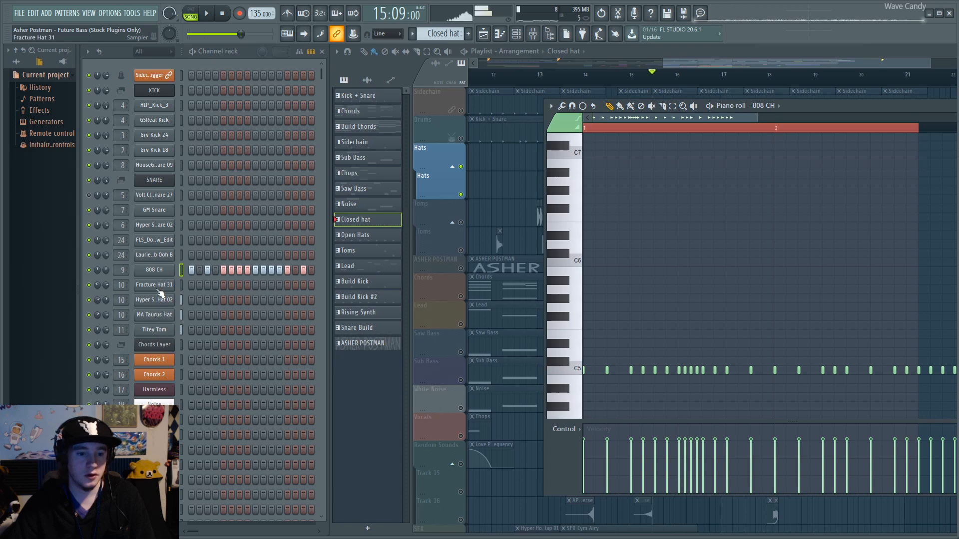
{"action": "scroll", "coordinate": [199, 305], "scroll_direction": "down", "scroll_amount": 10}
{"action": "left_click", "coordinate": [802, 67]}
{"action": "scroll", "coordinate": [806, 75], "scroll_direction": "down", "scroll_amount": 4}
{"action": "scroll", "coordinate": [807, 77], "scroll_direction": "down", "scroll_amount": 1}
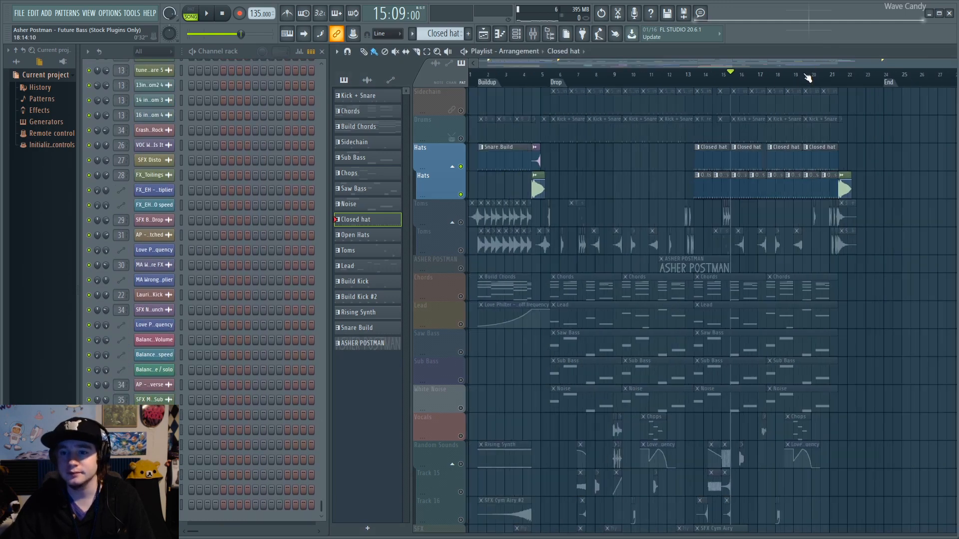
Step: Unmute the Drums, Sidechain and White Noise playlist tracks and play the drop from bar 14
{"action": "left_click", "coordinate": [460, 139]}
{"action": "left_click", "coordinate": [461, 110]}
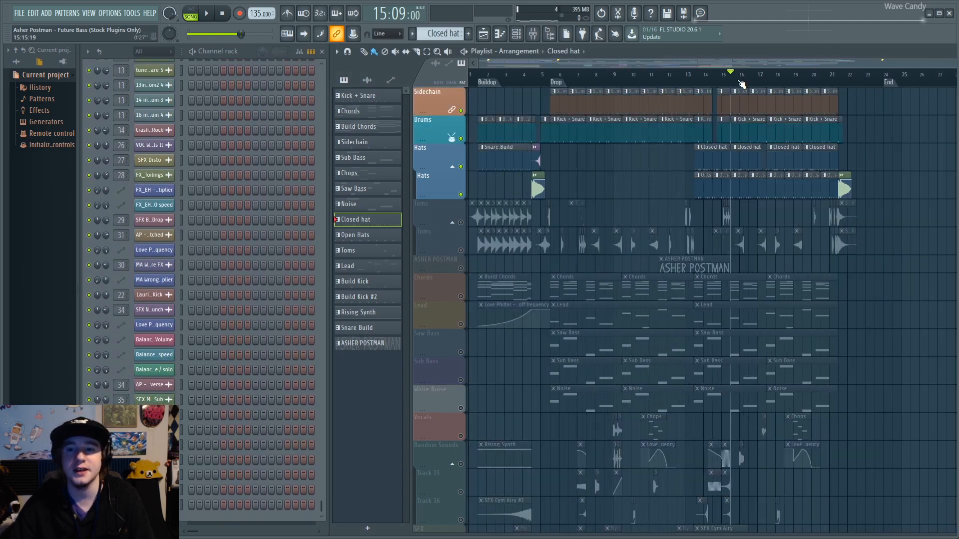
{"action": "left_click", "coordinate": [460, 408]}
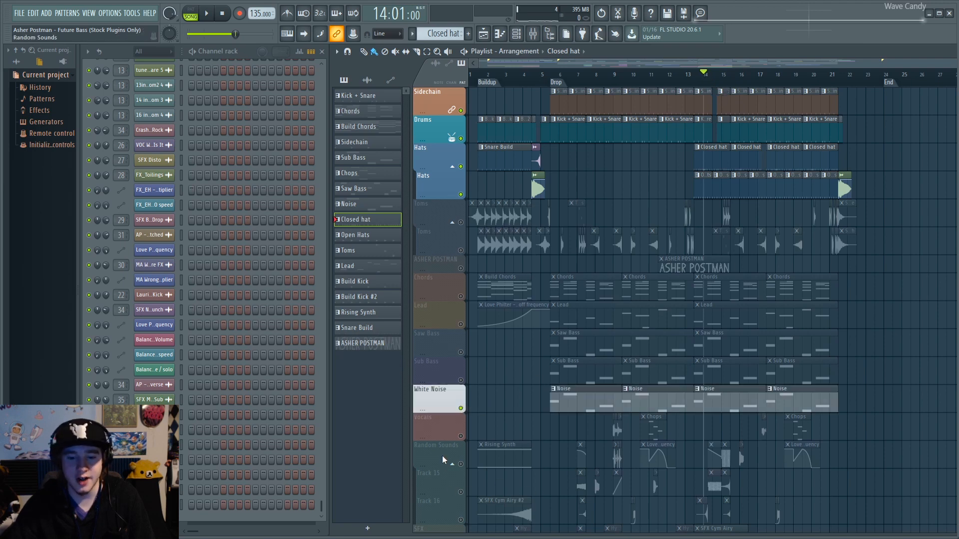
{"action": "key", "text": "space"}
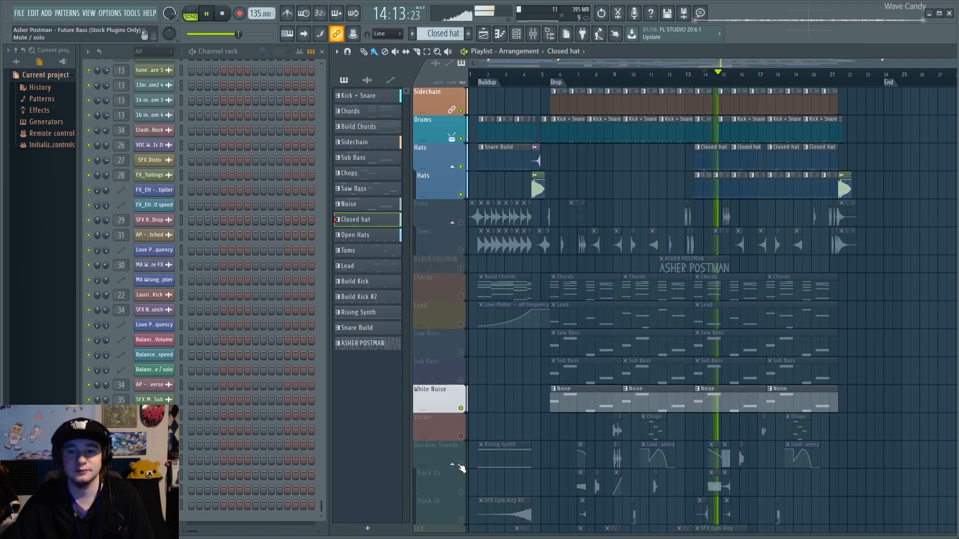
{"action": "key", "text": "space"}
Step: Clear the hats solo in the mixer and restart playlist playback from bar 14
{"action": "left_click", "coordinate": [532, 34]}
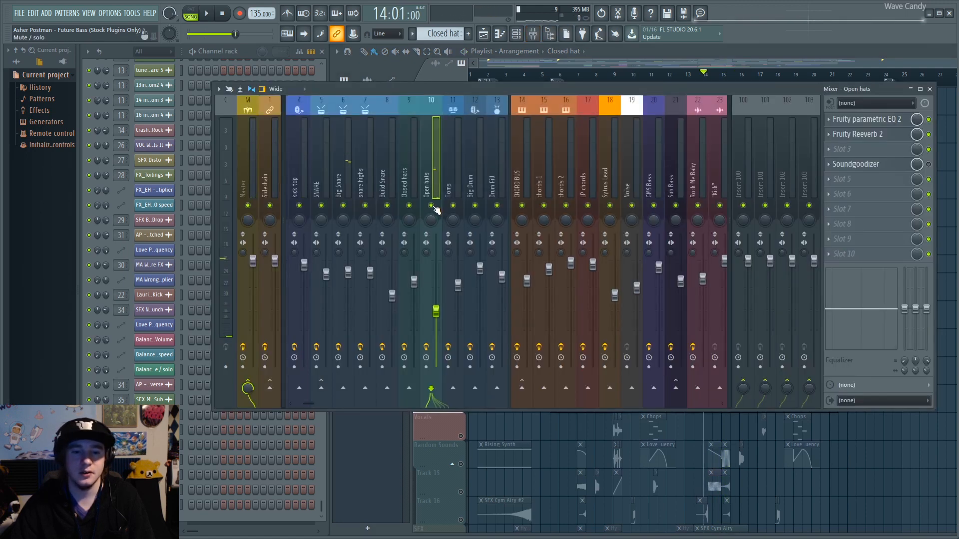
{"action": "key", "text": "space"}
{"action": "left_click", "coordinate": [549, 452]}
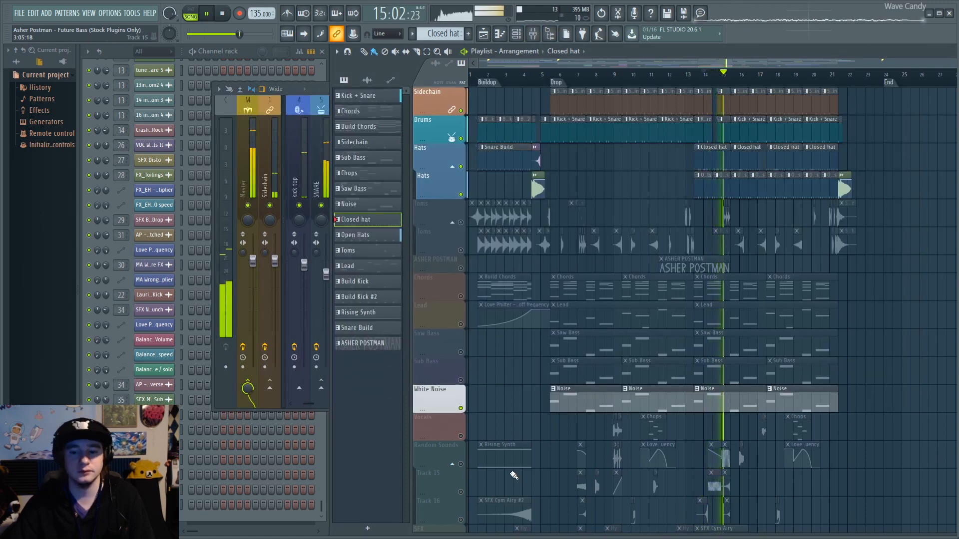
Step: Mute White Noise and unmute the Sub Bass, Vocals, Random Sounds and Track 15 playlist tracks during playback
{"action": "left_click", "coordinate": [461, 380]}
{"action": "left_click", "coordinate": [461, 409]}
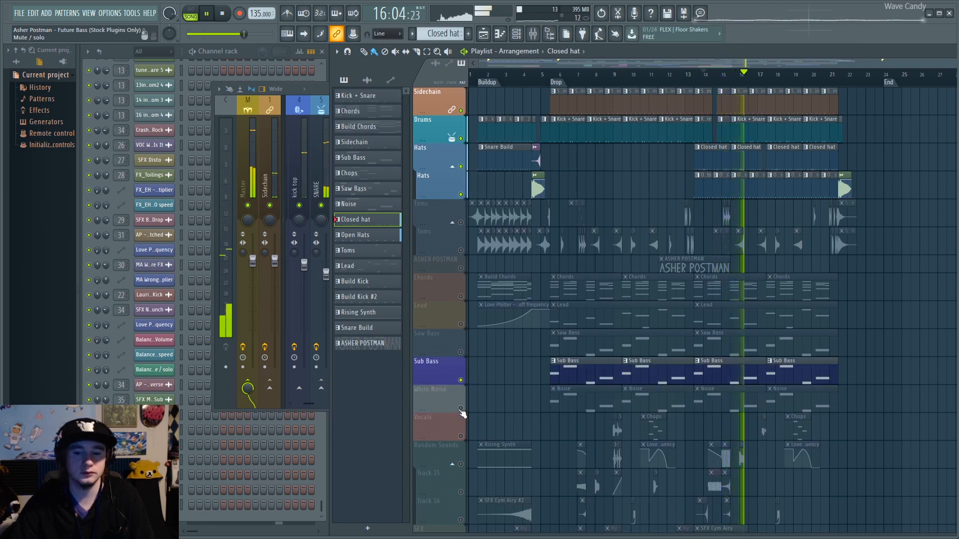
{"action": "left_click", "coordinate": [461, 436]}
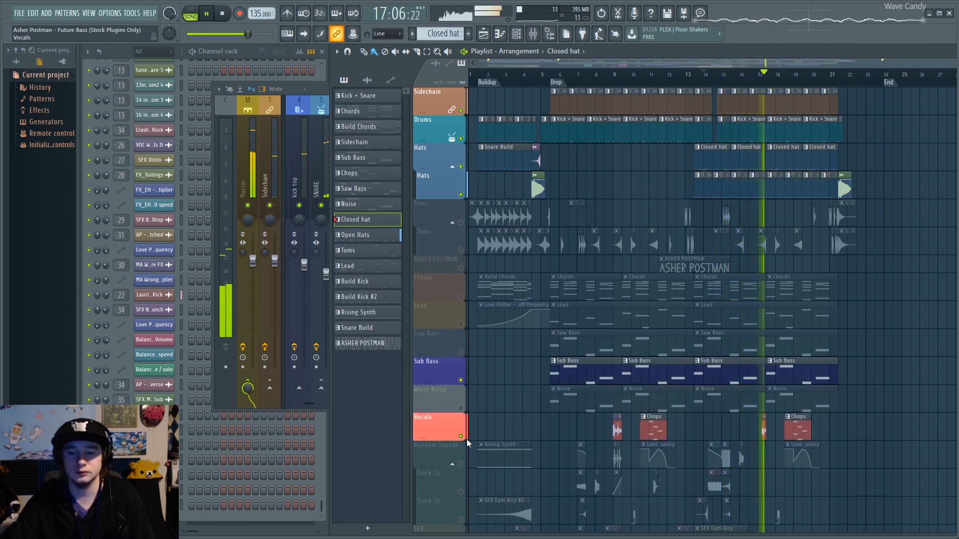
{"action": "left_click", "coordinate": [460, 464]}
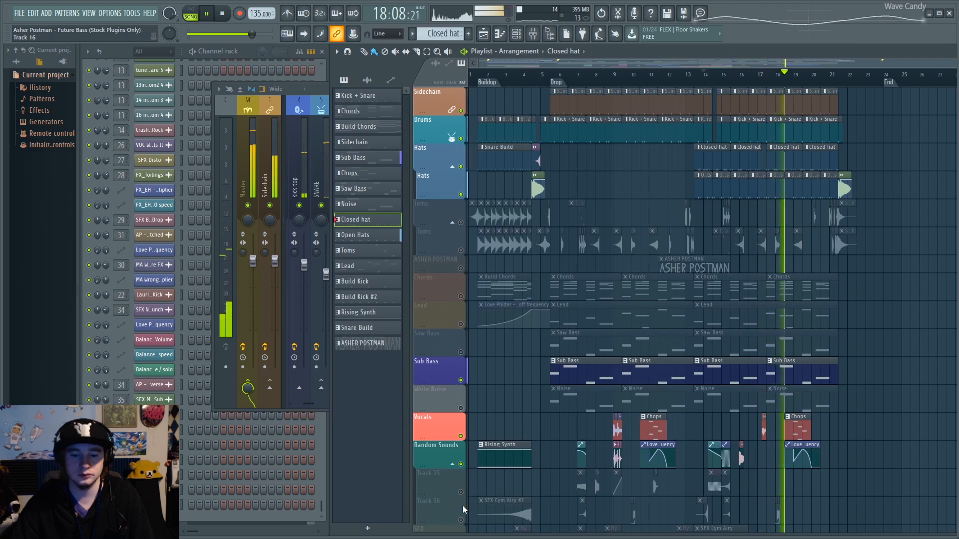
{"action": "left_click", "coordinate": [460, 492]}
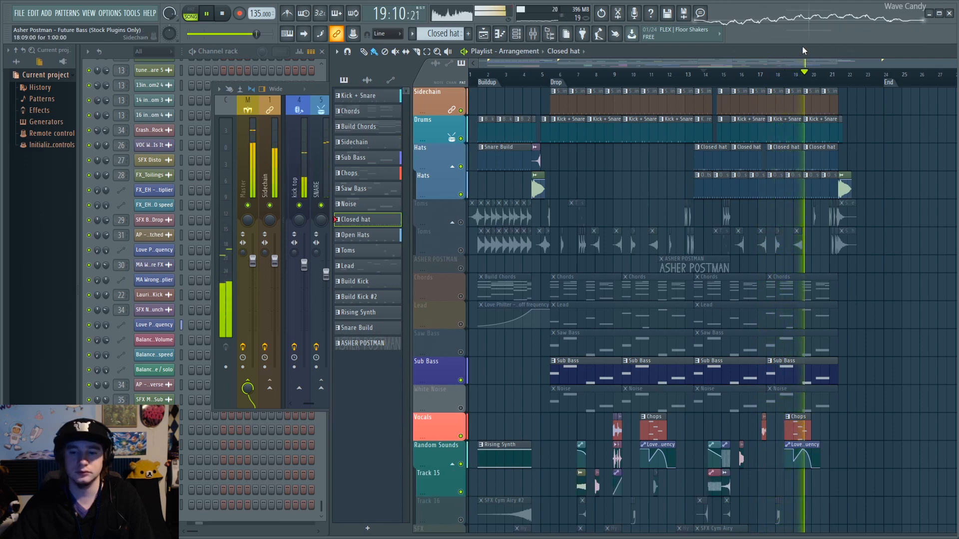
Step: Replay the drop from bar 14 while unmuting Track 16 and both SFX tracks, ending with playback stopped
{"action": "left_click", "coordinate": [701, 76]}
{"action": "scroll", "coordinate": [492, 376], "scroll_direction": "down", "scroll_amount": 4}
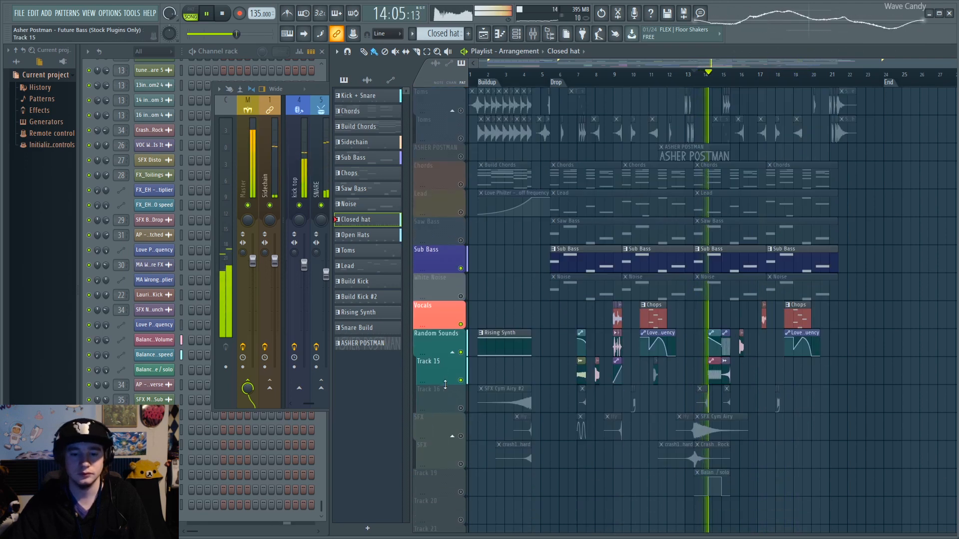
{"action": "left_click", "coordinate": [461, 408]}
{"action": "left_click", "coordinate": [460, 436]}
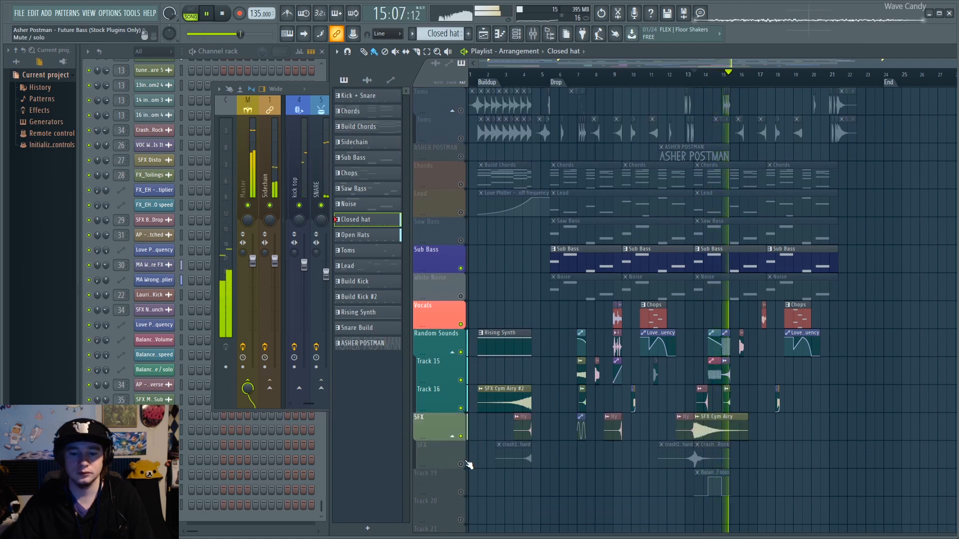
{"action": "left_click", "coordinate": [461, 464]}
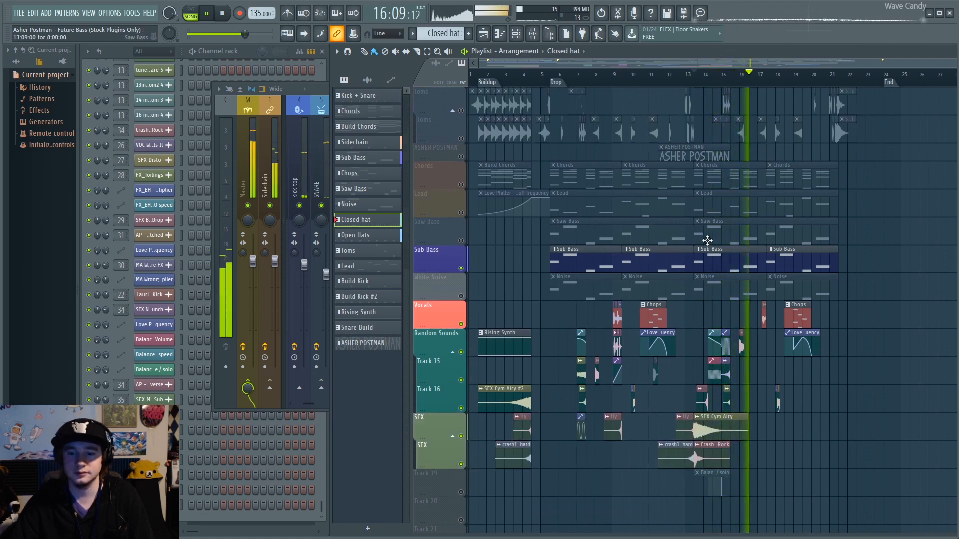
{"action": "key", "text": "space"}
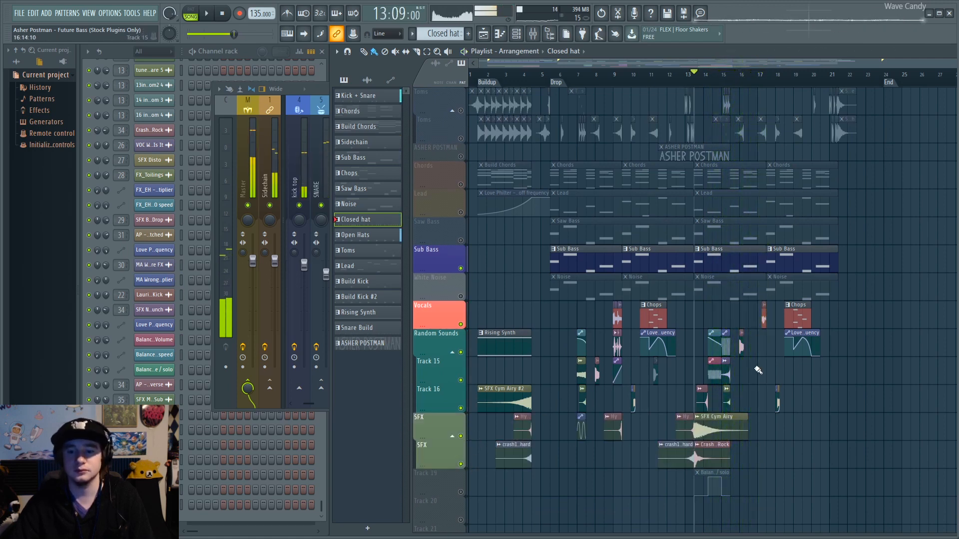
Step: Play the SFX Bass Sweep Drop clip at bar 16 and inspect its sample settings and waveform
{"action": "scroll", "coordinate": [731, 78], "scroll_direction": "up", "scroll_amount": 5}
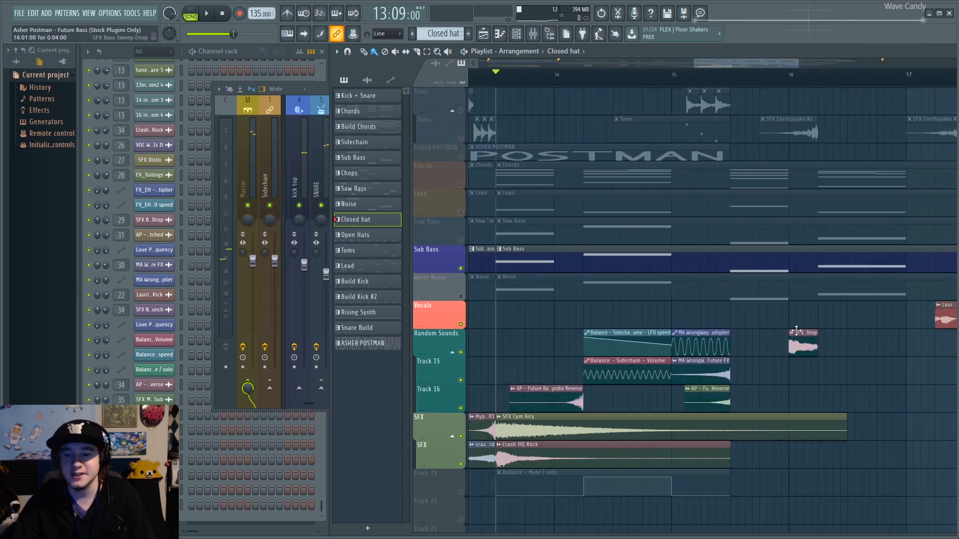
{"action": "key", "text": "space"}
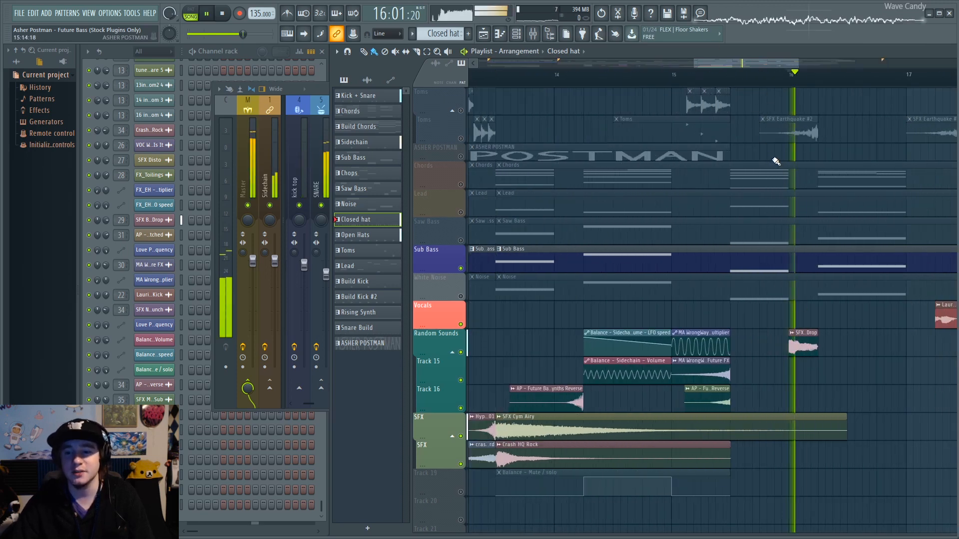
{"action": "key", "text": "space"}
{"action": "left_click", "coordinate": [812, 340]}
{"action": "double_click", "coordinate": [813, 340]}
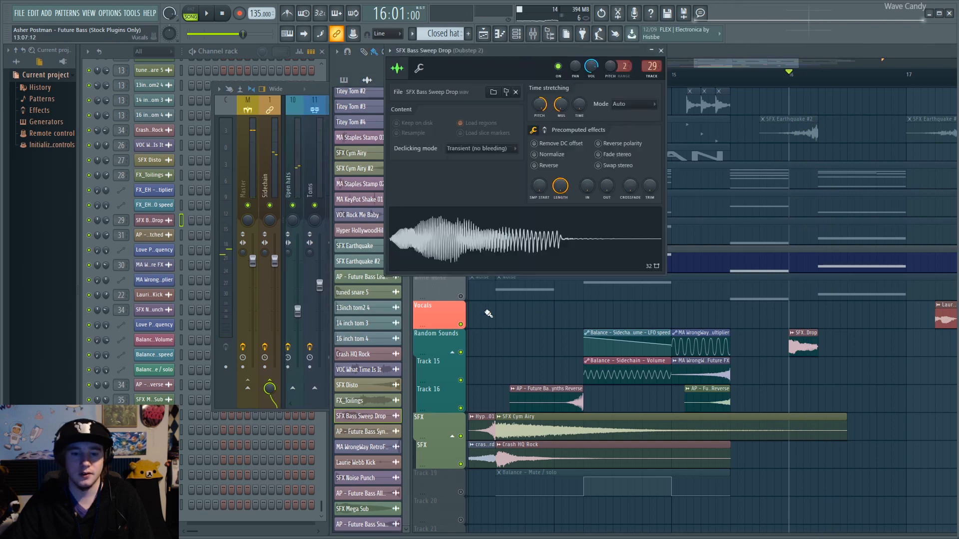
{"action": "left_click", "coordinate": [525, 246]}
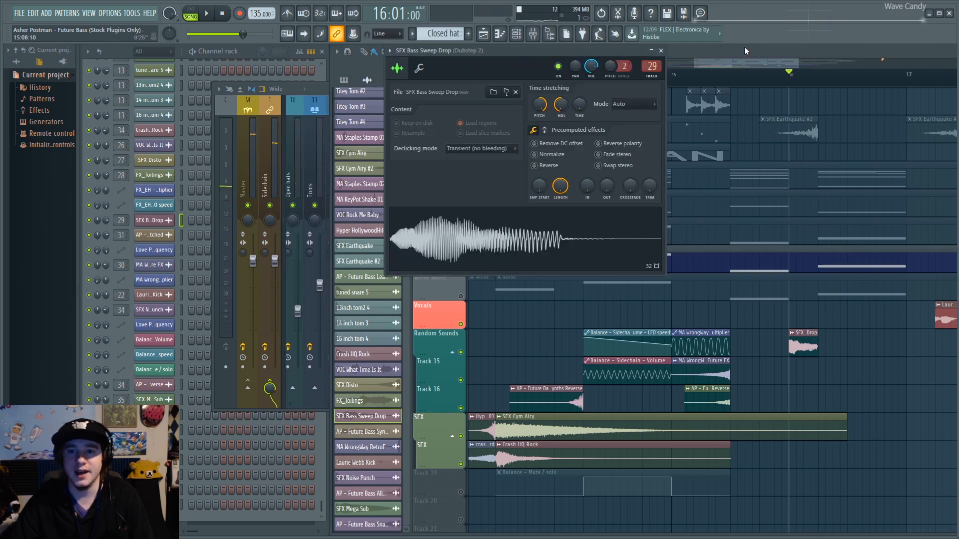
{"action": "left_click", "coordinate": [661, 50]}
Step: Play the buildup from its start and examine the Rising Synth pattern's notes in the piano roll
{"action": "scroll", "coordinate": [562, 76], "scroll_direction": "down", "scroll_amount": 4}
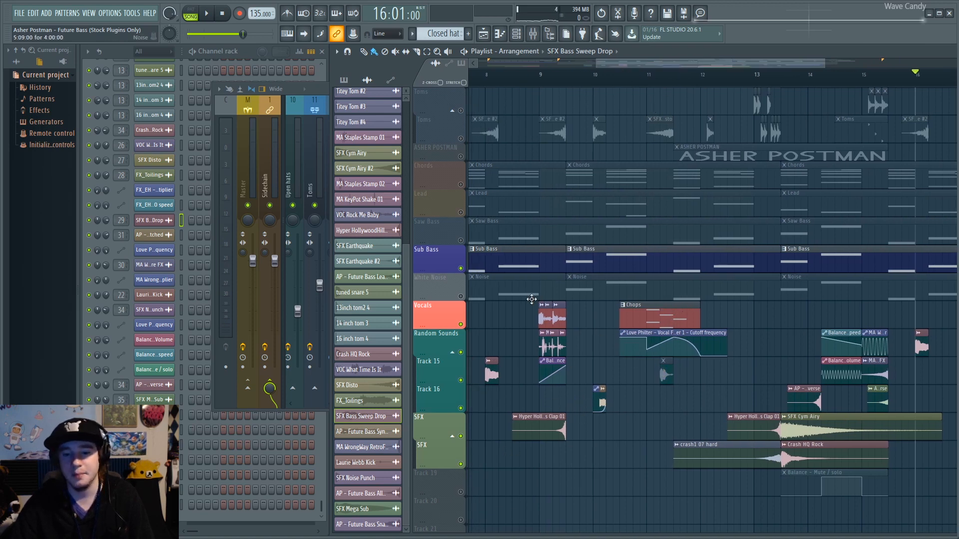
{"action": "left_click_drag", "start_coordinate": [609, 67], "coordinate": [500, 67]}
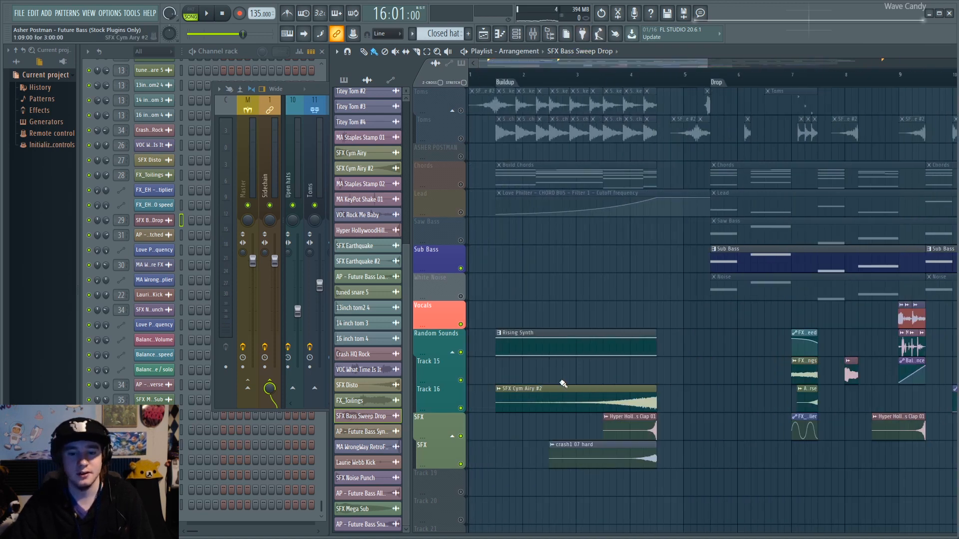
{"action": "left_click", "coordinate": [556, 347]}
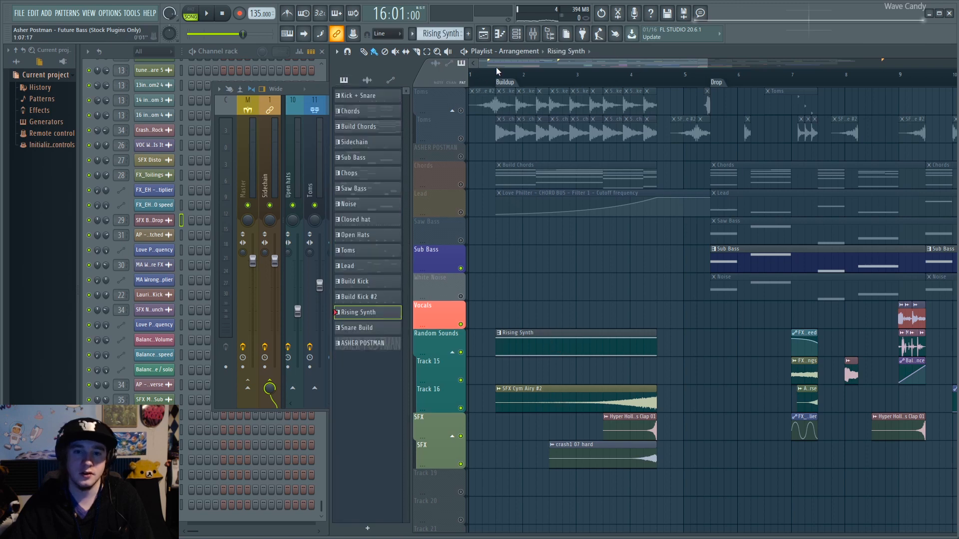
{"action": "left_click_drag", "start_coordinate": [502, 75], "coordinate": [496, 74]}
{"action": "key", "text": "space"}
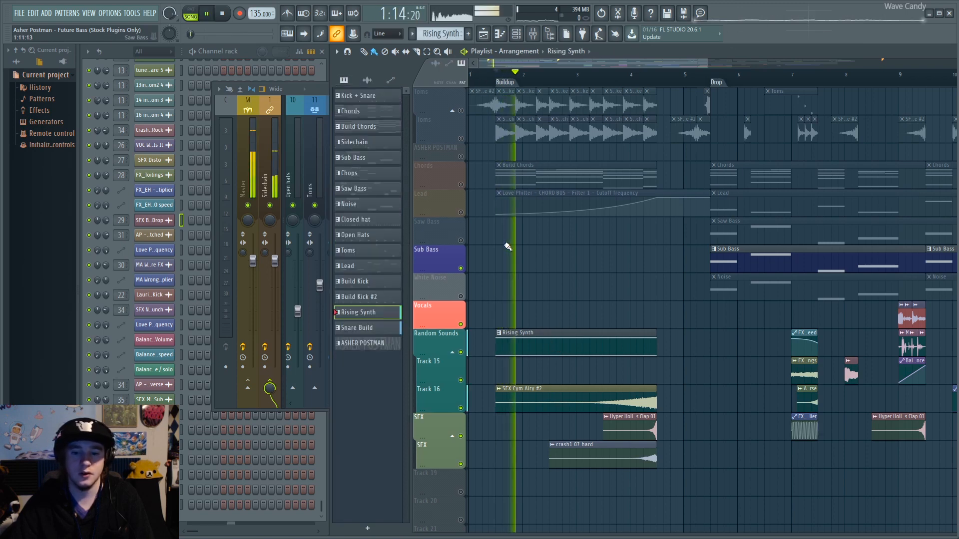
{"action": "double_click", "coordinate": [499, 333]}
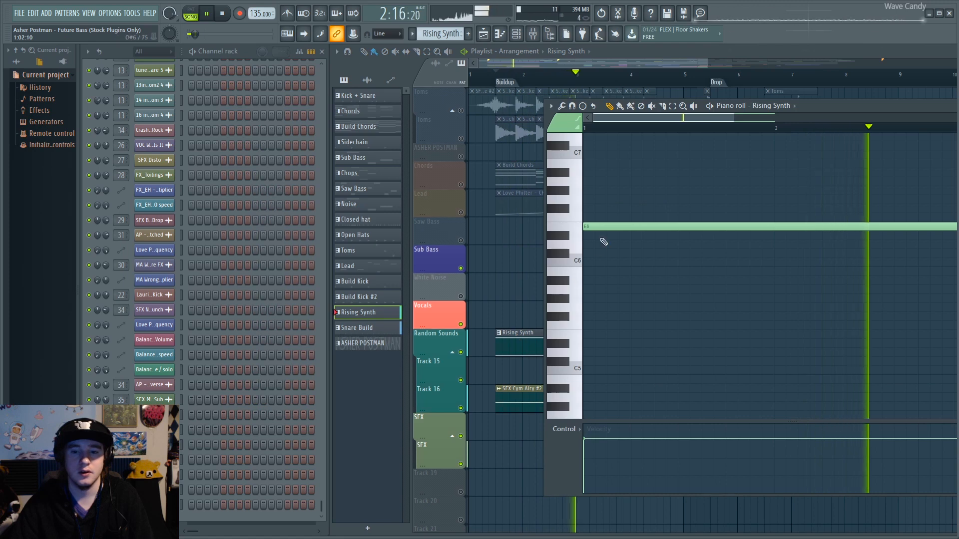
{"action": "scroll", "coordinate": [676, 208], "scroll_direction": "up", "scroll_amount": 5}
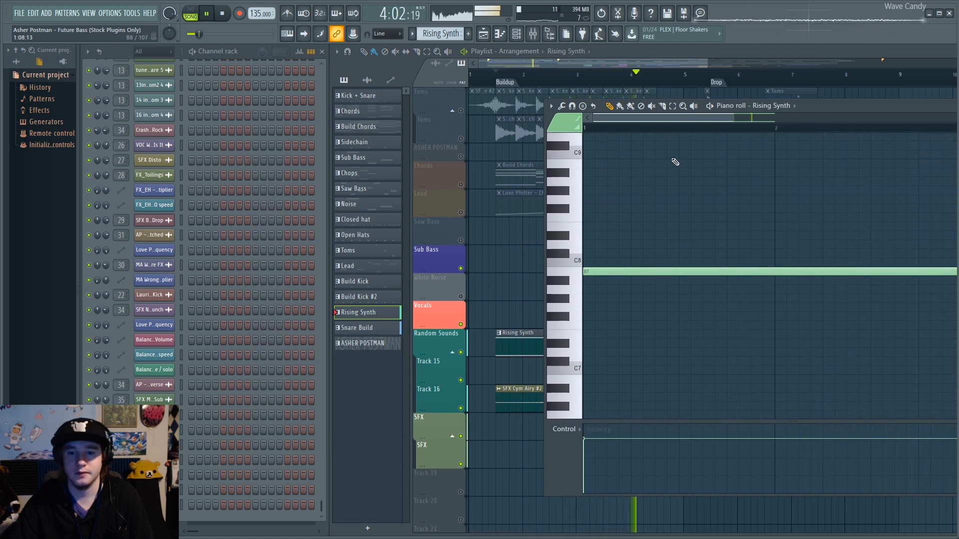
Step: Try shortening the upper note of the Rising Synth pattern to one bar and play the pattern
{"action": "scroll", "coordinate": [696, 133], "scroll_direction": "down", "scroll_amount": 3}
{"action": "scroll", "coordinate": [700, 145], "scroll_direction": "down", "scroll_amount": 2}
{"action": "key", "text": "space"}
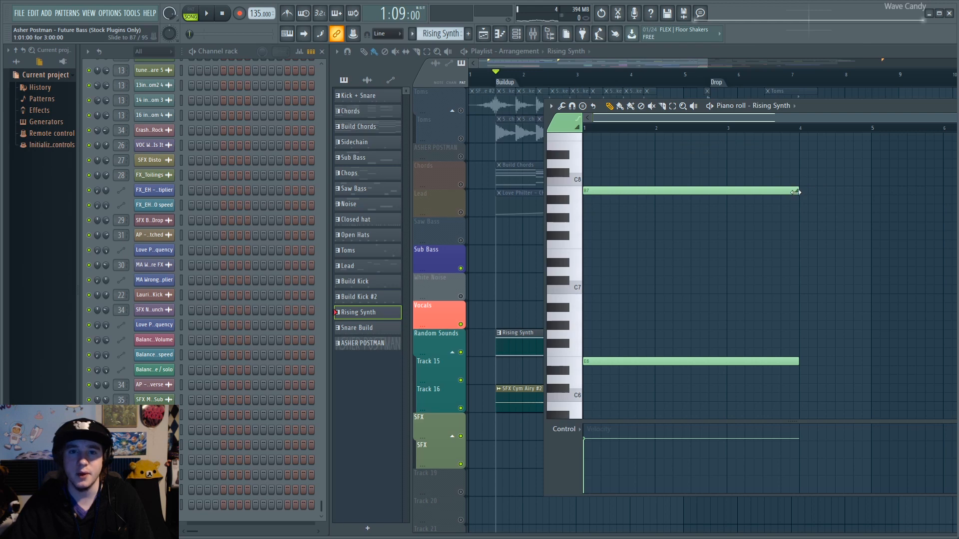
{"action": "left_click_drag", "start_coordinate": [799, 189], "coordinate": [652, 187]}
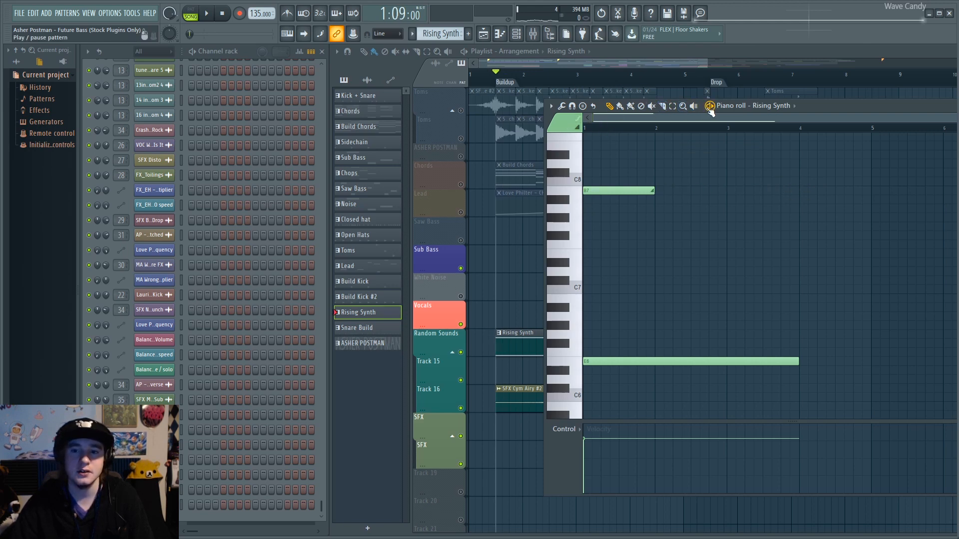
{"action": "left_click", "coordinate": [709, 109]}
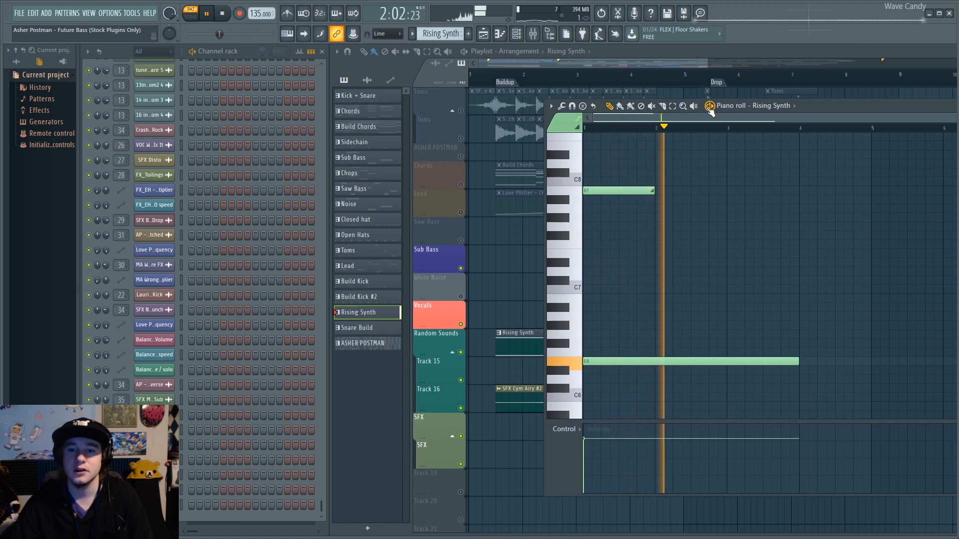
{"action": "left_click", "coordinate": [710, 109]}
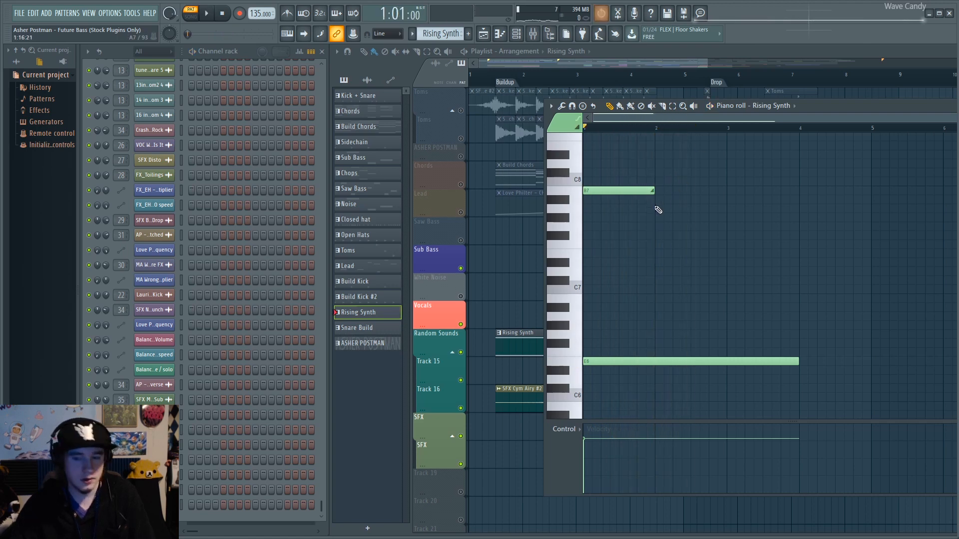
Step: Undo the shortening of the upper Rising Synth note and replay the pattern
{"action": "key", "text": "ctrl+z"}
{"action": "key", "text": "space"}
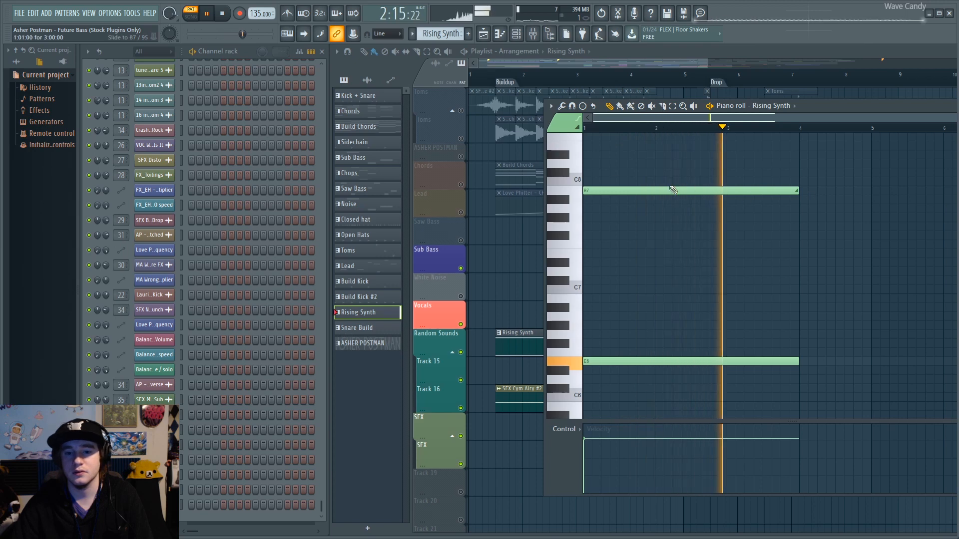
{"action": "key", "text": "space"}
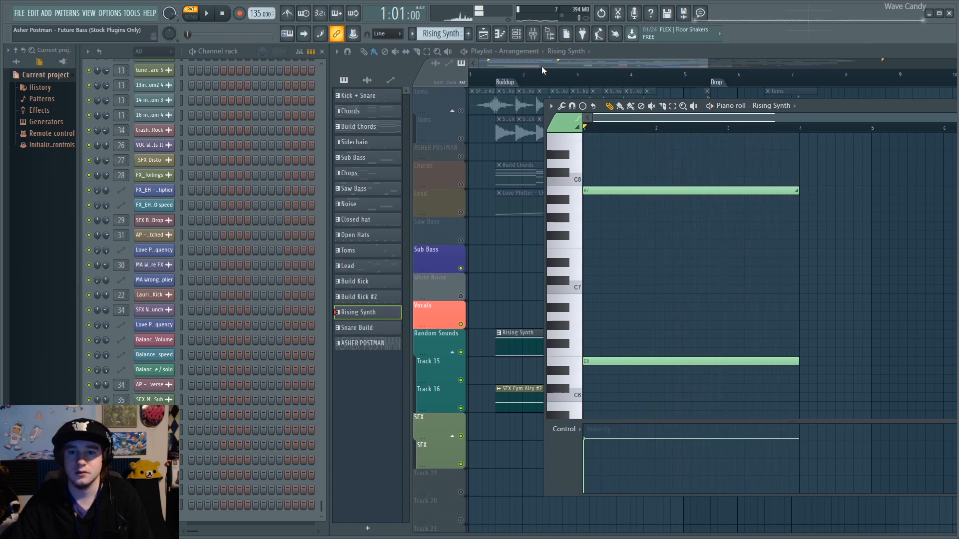
Step: Inspect the Rising Synth channel's volume envelope, auditioning the buildup with the envelope switched off and on
{"action": "left_click", "coordinate": [542, 66]}
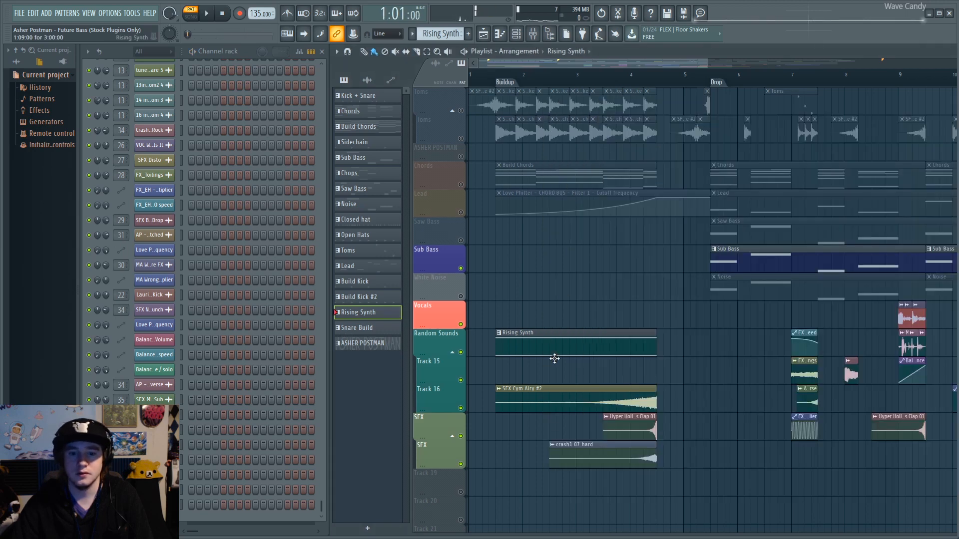
{"action": "double_click", "coordinate": [505, 346]}
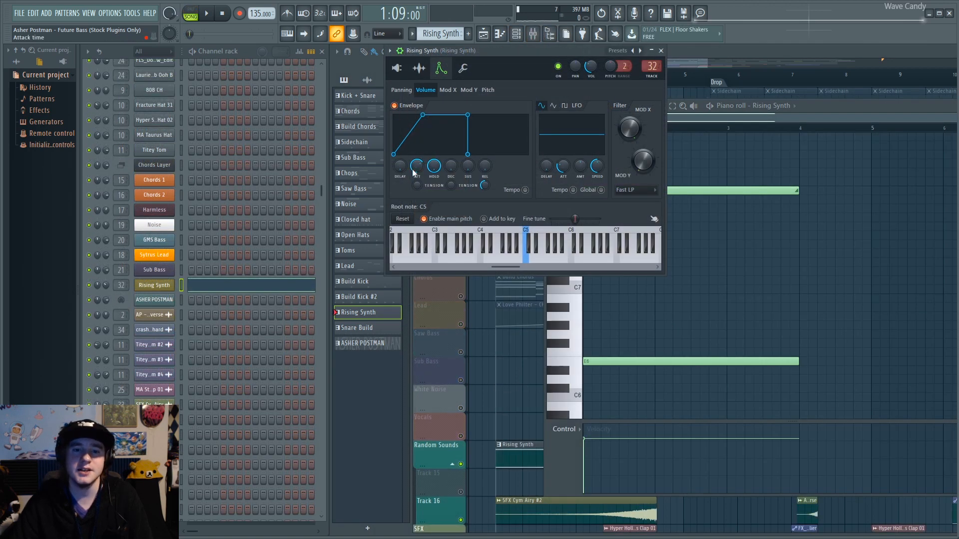
{"action": "key", "text": "space"}
{"action": "key", "text": "space"}
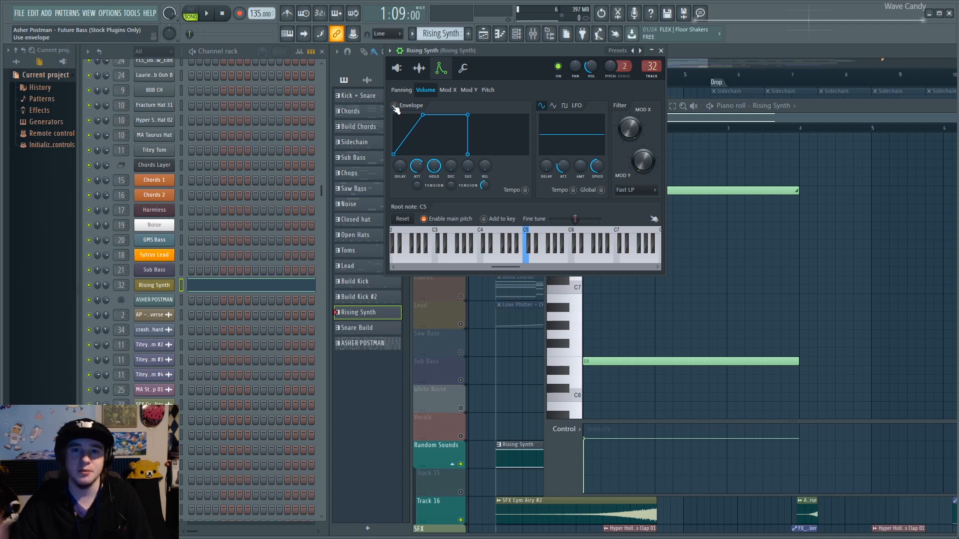
{"action": "key", "text": "space"}
{"action": "key", "text": "space"}
{"action": "key", "text": "space"}
{"action": "key", "text": "space"}
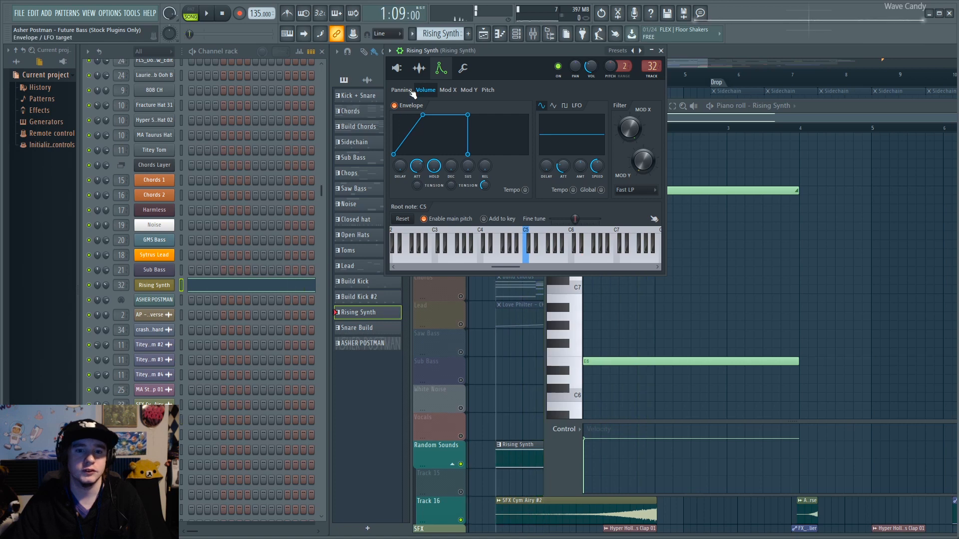
{"action": "left_click", "coordinate": [405, 90]}
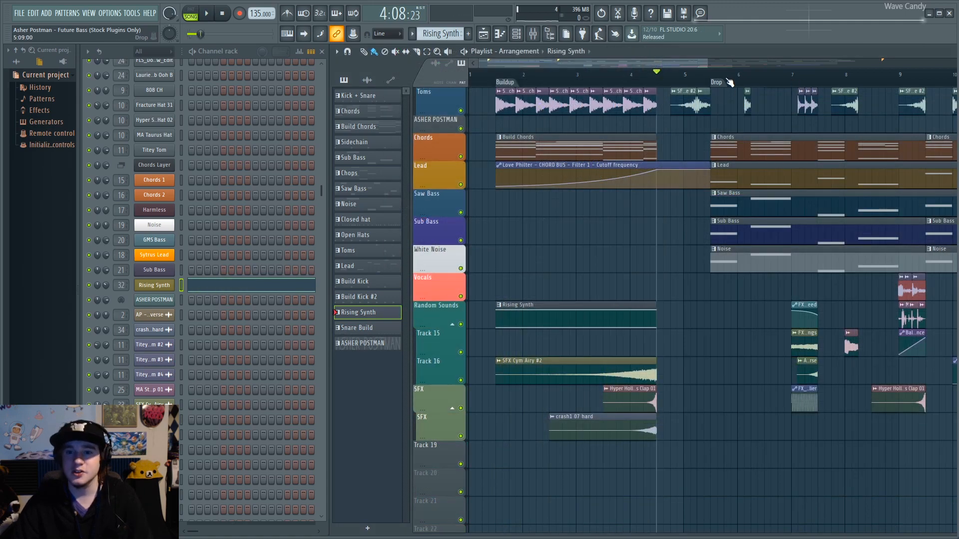
Step: Rewind the playlist to the start and inspect the first Fruity parametric EQ 2 and the Fruity Compressor on the Toms mixer track
{"action": "scroll", "coordinate": [730, 82], "scroll_direction": "down", "scroll_amount": 4}
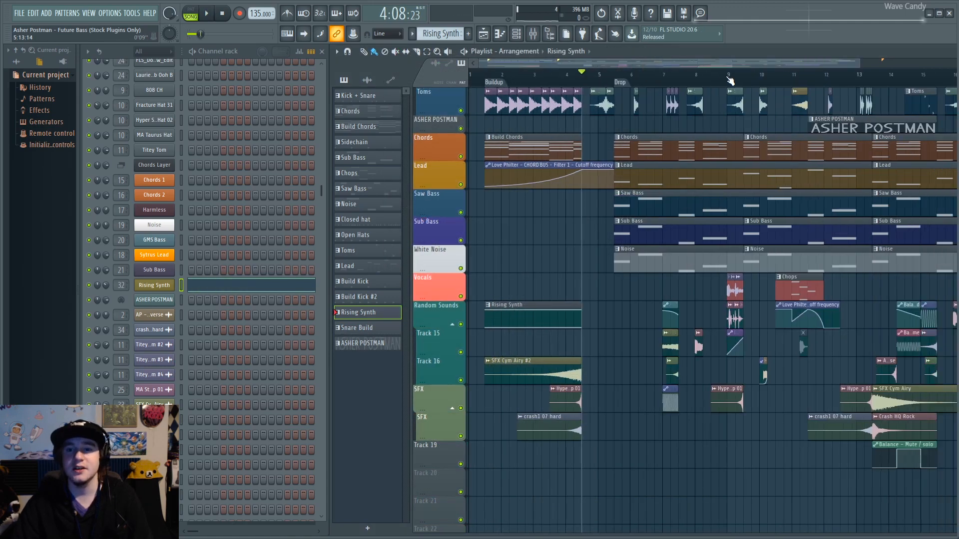
{"action": "scroll", "coordinate": [659, 215], "scroll_direction": "up", "scroll_amount": 4}
{"action": "scroll", "coordinate": [590, 74], "scroll_direction": "down", "scroll_amount": 2}
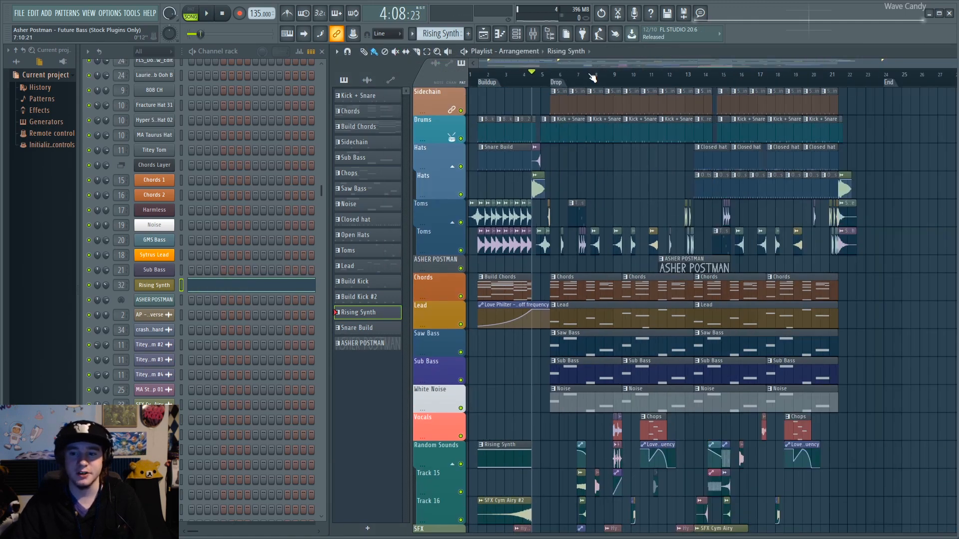
{"action": "left_click_drag", "start_coordinate": [492, 76], "coordinate": [465, 80]}
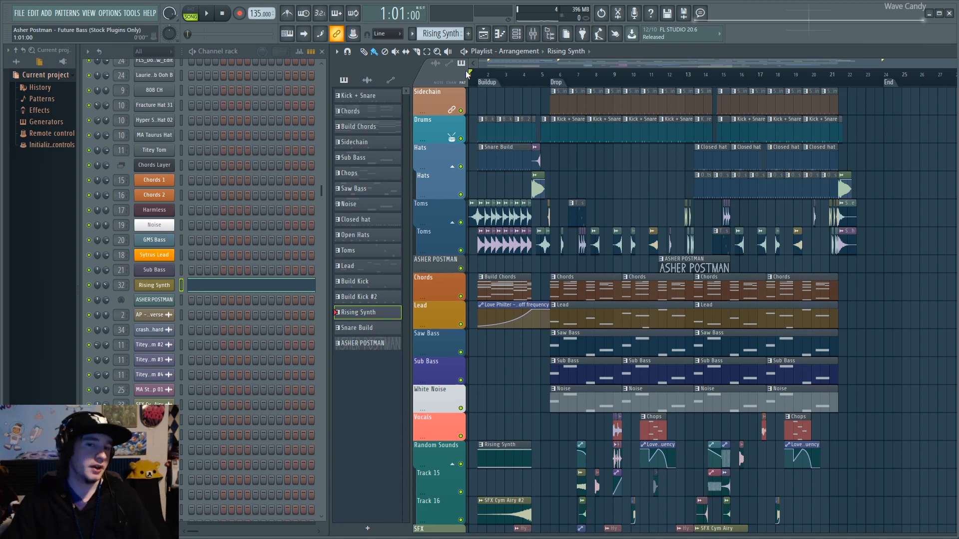
{"action": "double_click", "coordinate": [580, 214]}
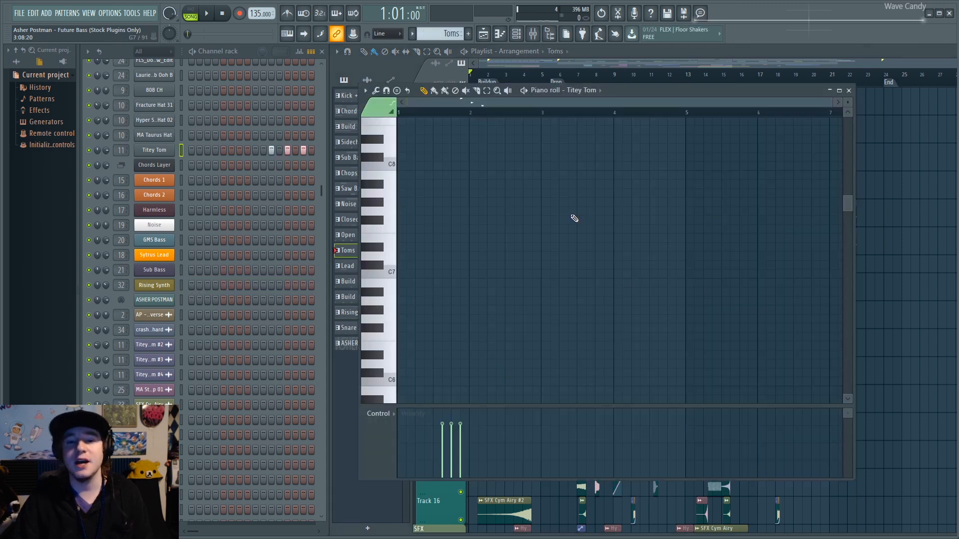
{"action": "double_click", "coordinate": [120, 152]}
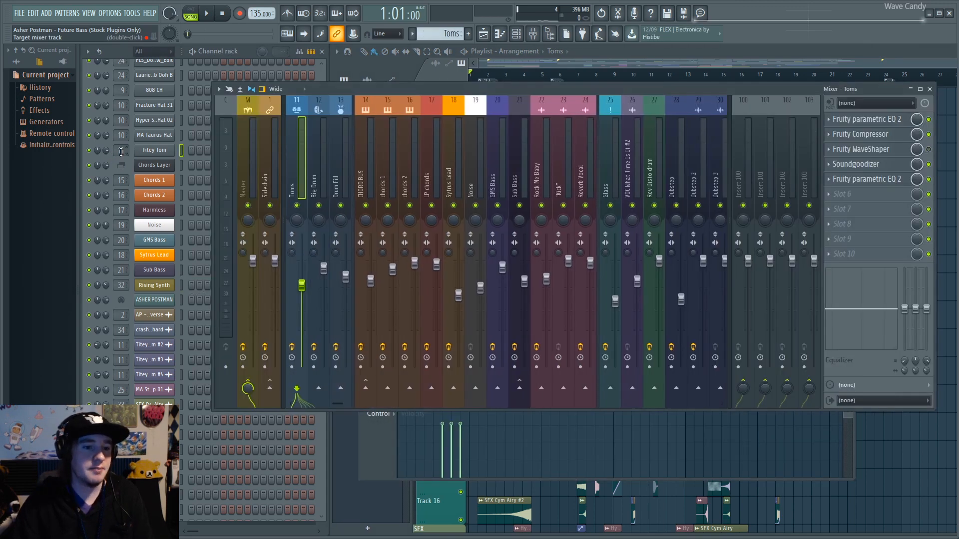
{"action": "left_click", "coordinate": [867, 124]}
{"action": "left_click", "coordinate": [871, 134]}
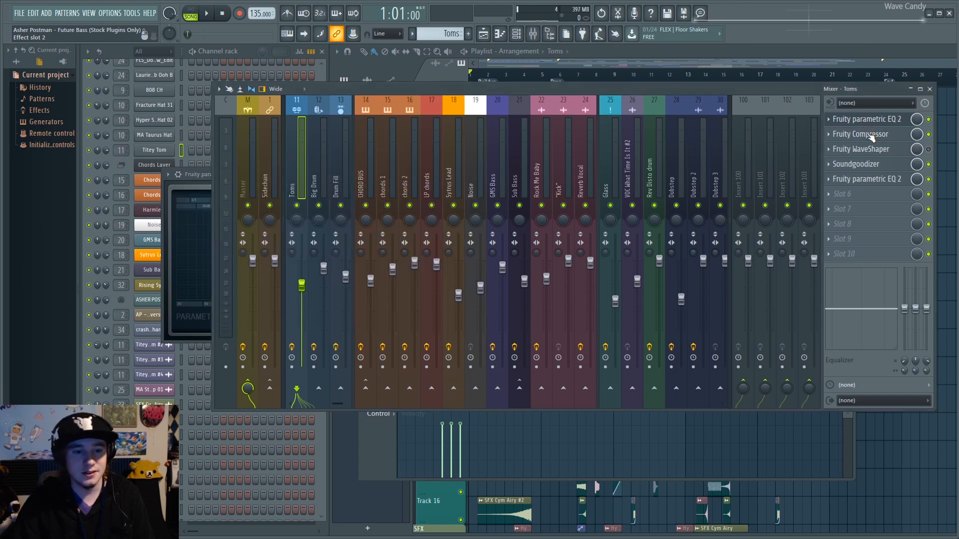
Step: Solo the upper Toms playlist track and loop playback over one bar from 6:09, covering the tom fill
{"action": "key", "text": "space"}
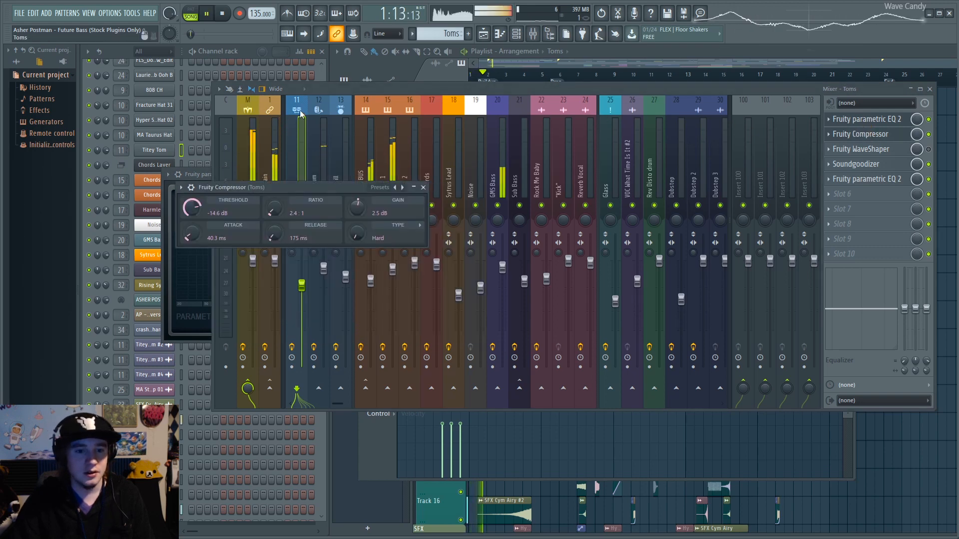
{"action": "left_click", "coordinate": [344, 82]}
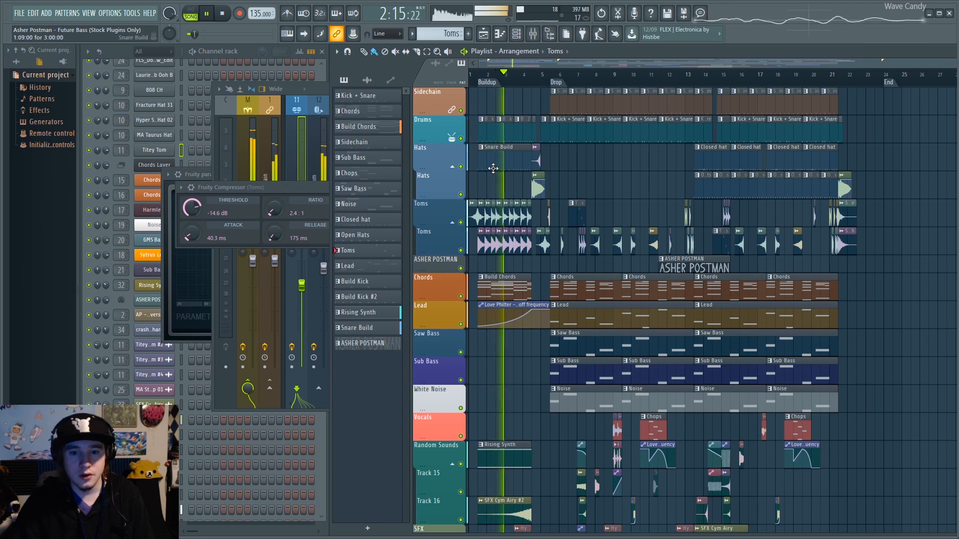
{"action": "left_click", "coordinate": [583, 76]}
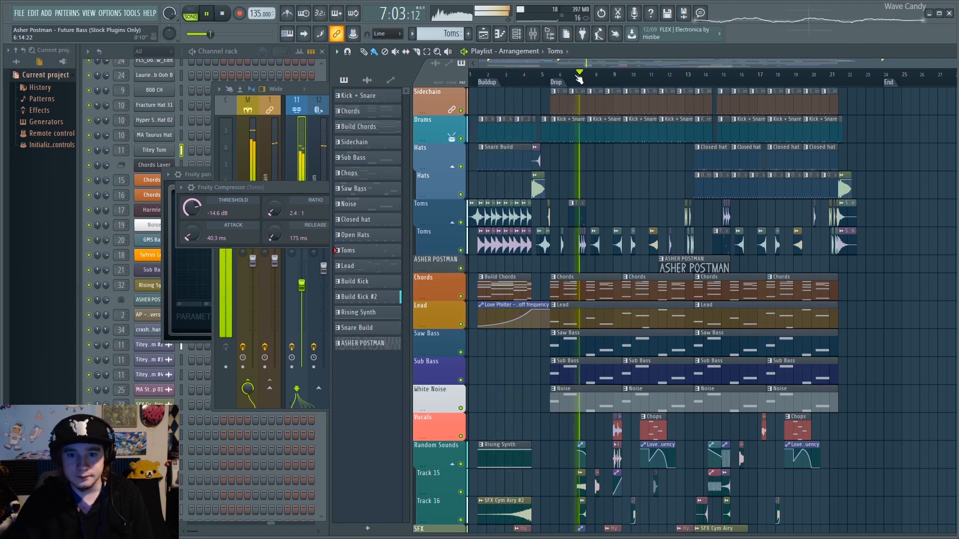
{"action": "key", "text": "space"}
{"action": "left_click", "coordinate": [460, 222], "text": "ctrl"}
{"action": "key", "text": "space"}
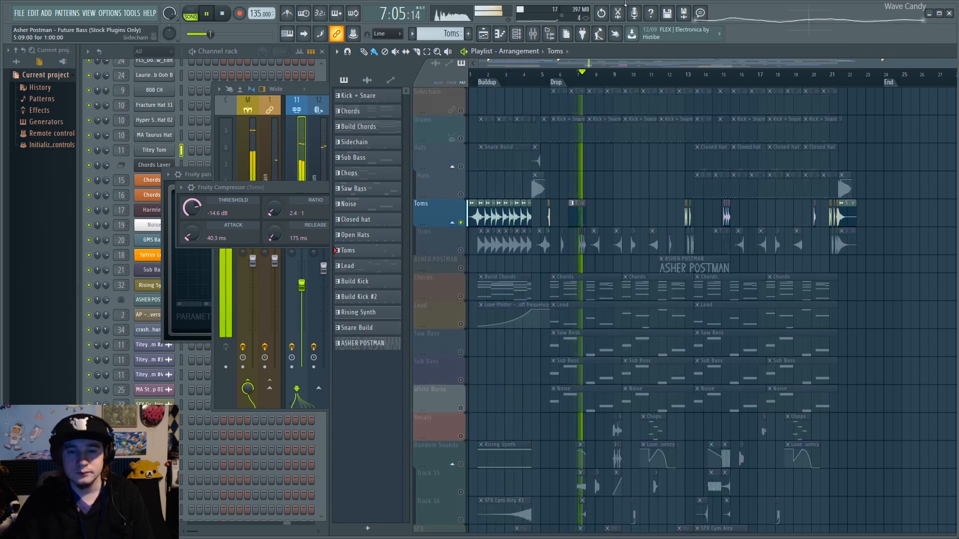
{"action": "left_click_drag", "start_coordinate": [570, 75], "coordinate": [588, 76]}
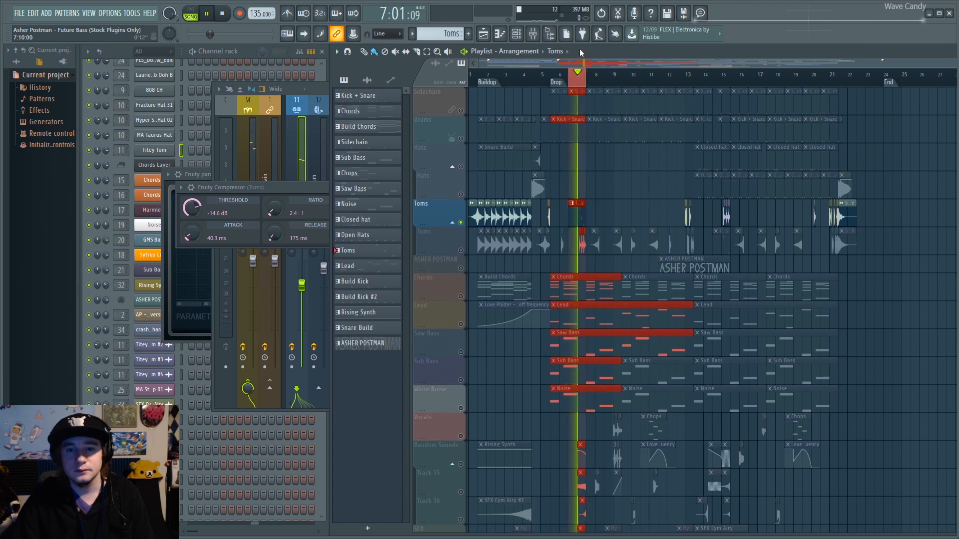
Step: Examine the Toms mixer track's Fruity Compressor, Soundgoodizer and second Fruity parametric EQ 2 during playback, ending with playback stopped
{"action": "left_click", "coordinate": [295, 170]}
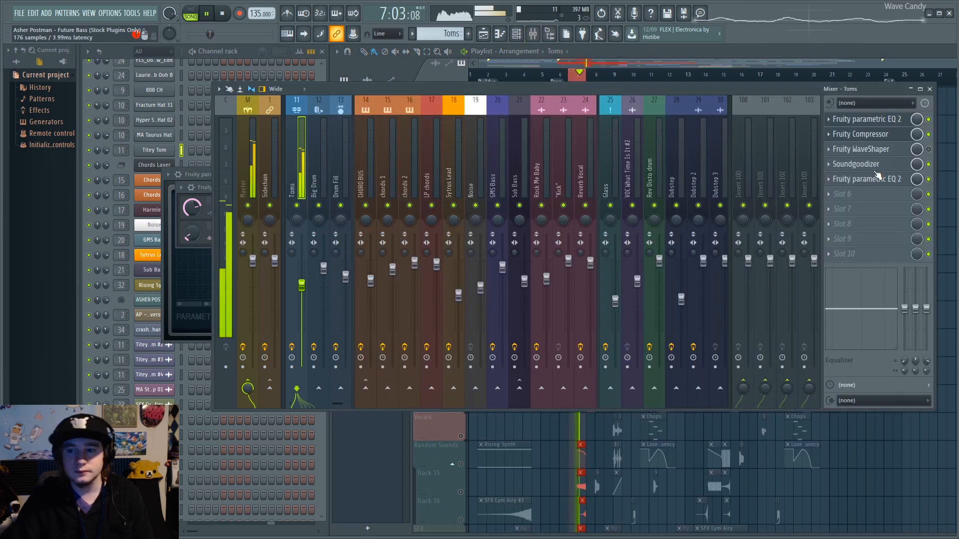
{"action": "left_click", "coordinate": [870, 136]}
{"action": "left_click", "coordinate": [869, 134]}
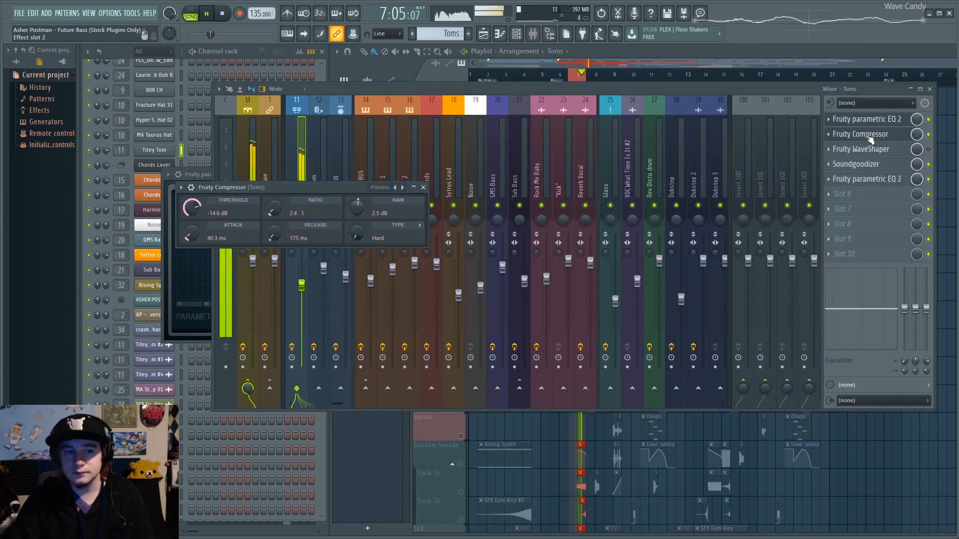
{"action": "left_click", "coordinate": [864, 163]}
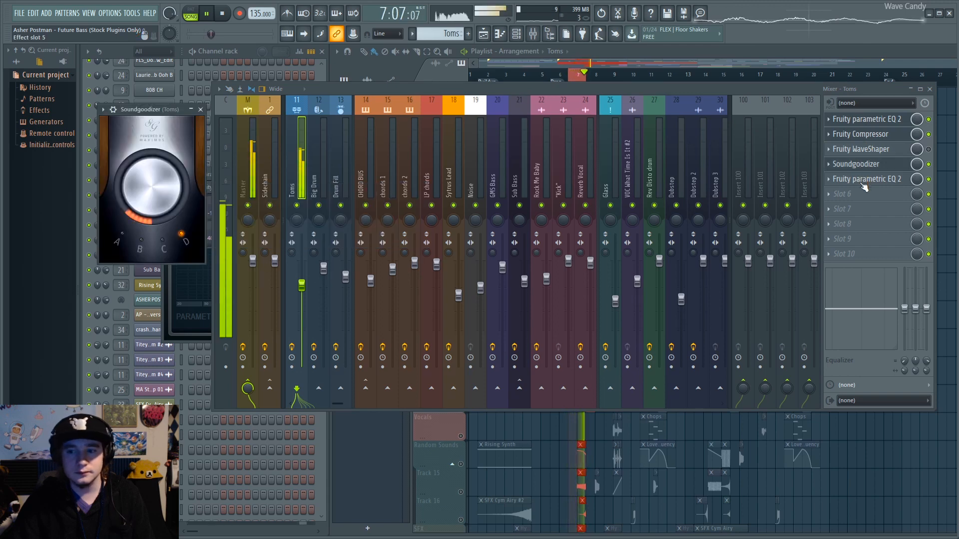
{"action": "left_click", "coordinate": [864, 180]}
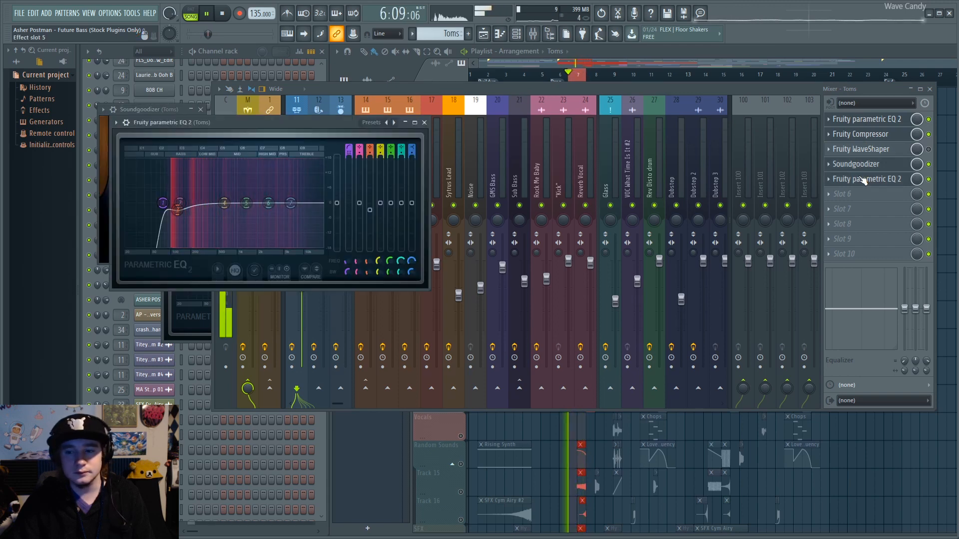
{"action": "key", "text": "space"}
{"action": "left_click", "coordinate": [769, 87]}
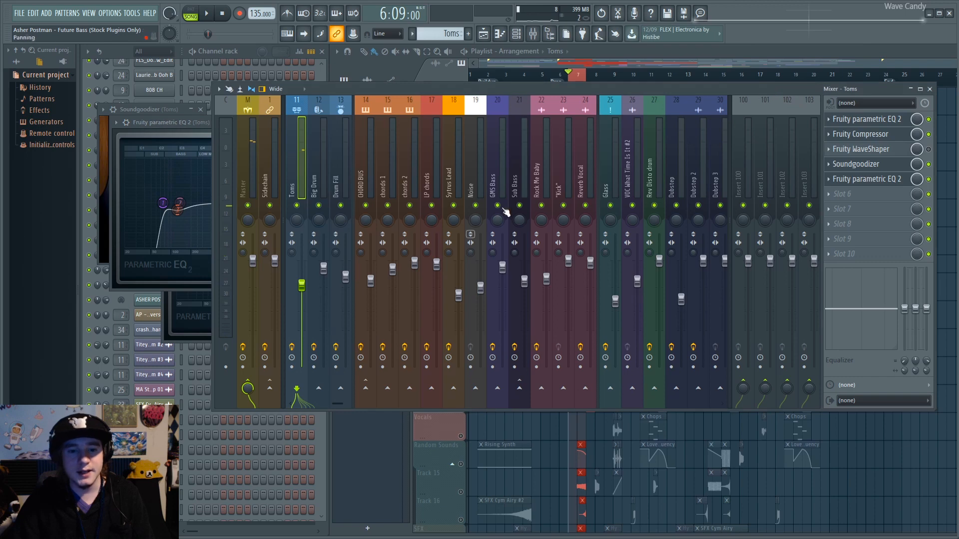
Step: Open the Toms pattern's notes, display their Note pan values in the control lane and play the looped fill
{"action": "left_click", "coordinate": [650, 66]}
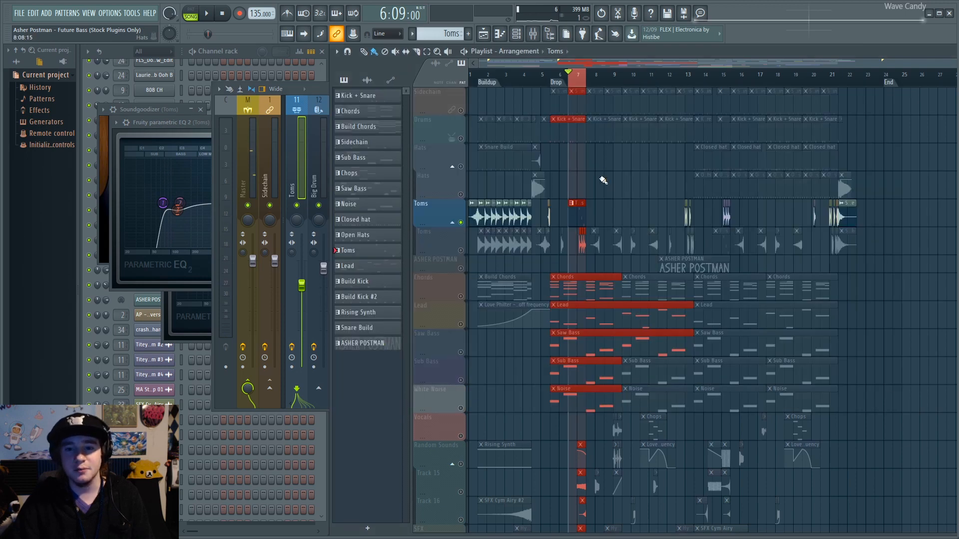
{"action": "double_click", "coordinate": [581, 214]}
{"action": "key", "text": "space"}
{"action": "key", "text": "space"}
{"action": "left_click", "coordinate": [382, 412]}
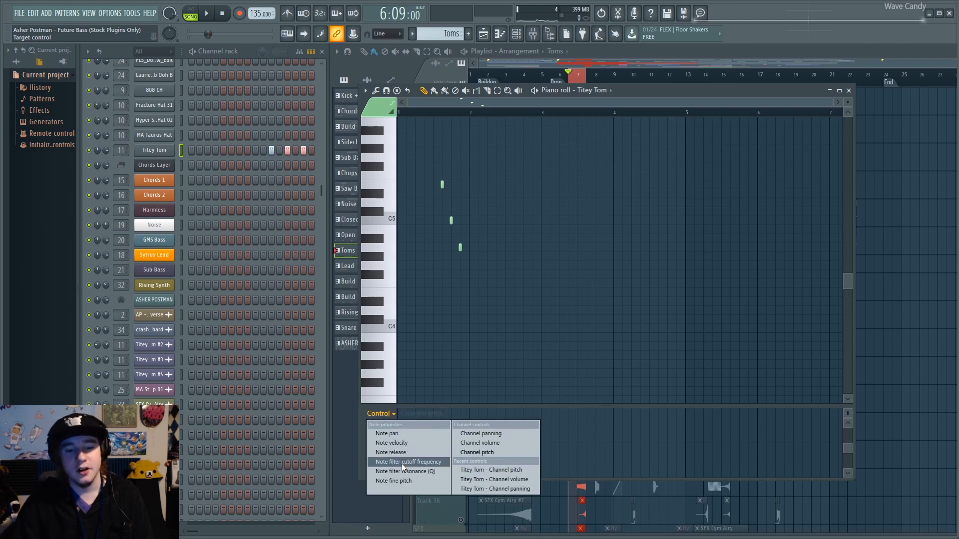
{"action": "left_click", "coordinate": [400, 434]}
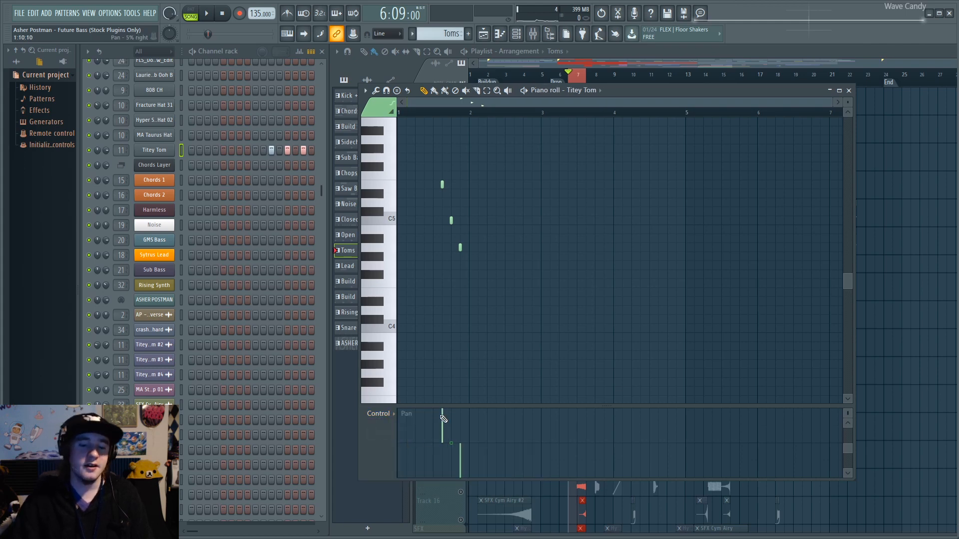
{"action": "key", "text": "space"}
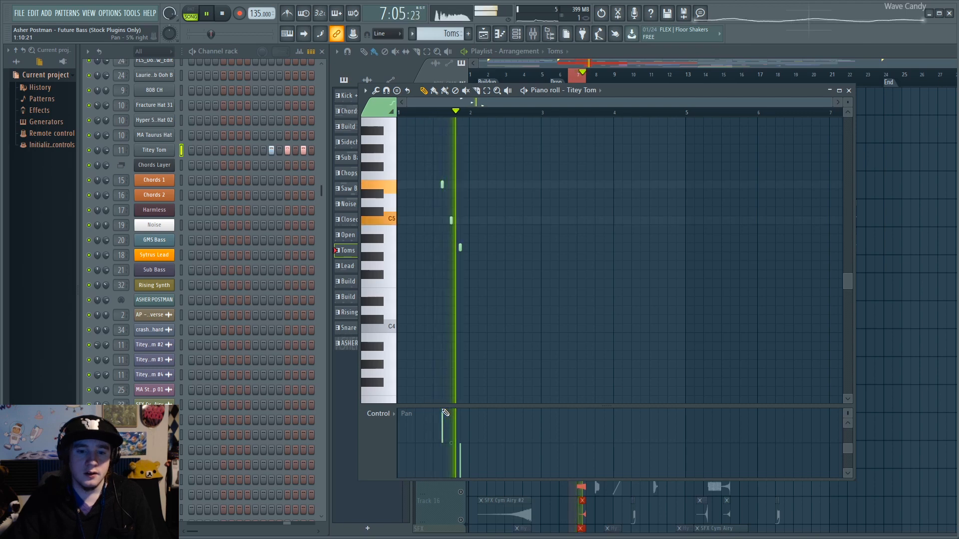
{"action": "key", "text": "space"}
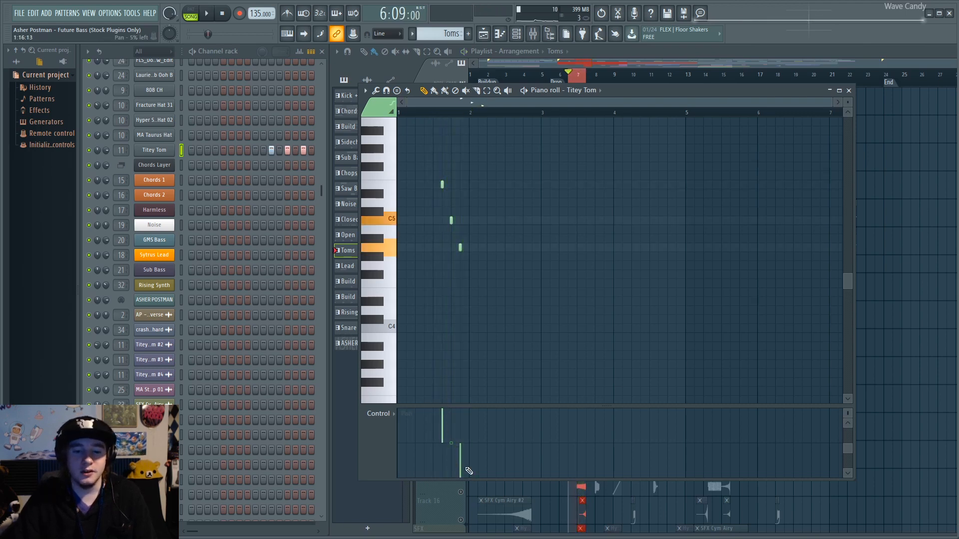
{"action": "left_click_drag", "start_coordinate": [456, 419], "coordinate": [455, 445]}
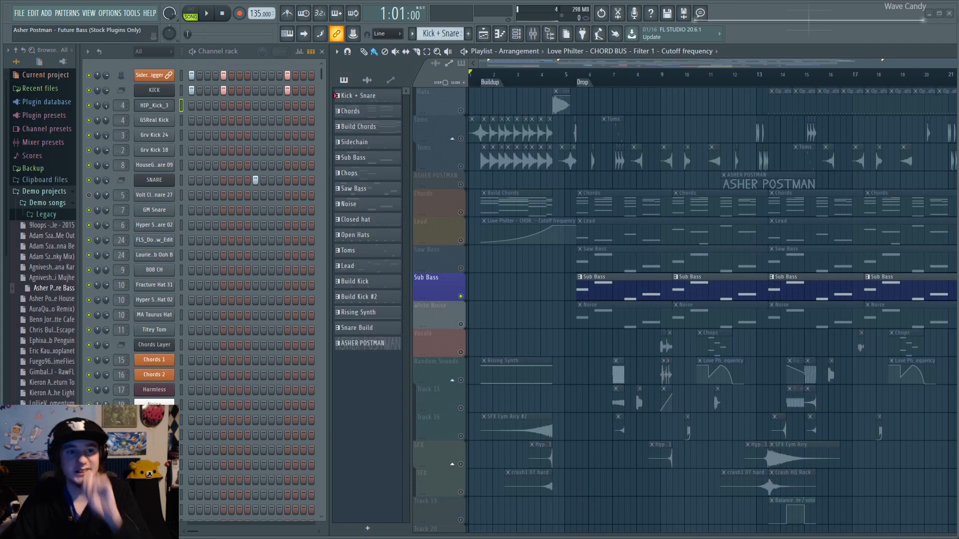
Step: Play the soloed Sub Bass from the Drop marker and open its pattern and 3x Osc settings
{"action": "left_click", "coordinate": [582, 82]}
{"action": "key", "text": "space"}
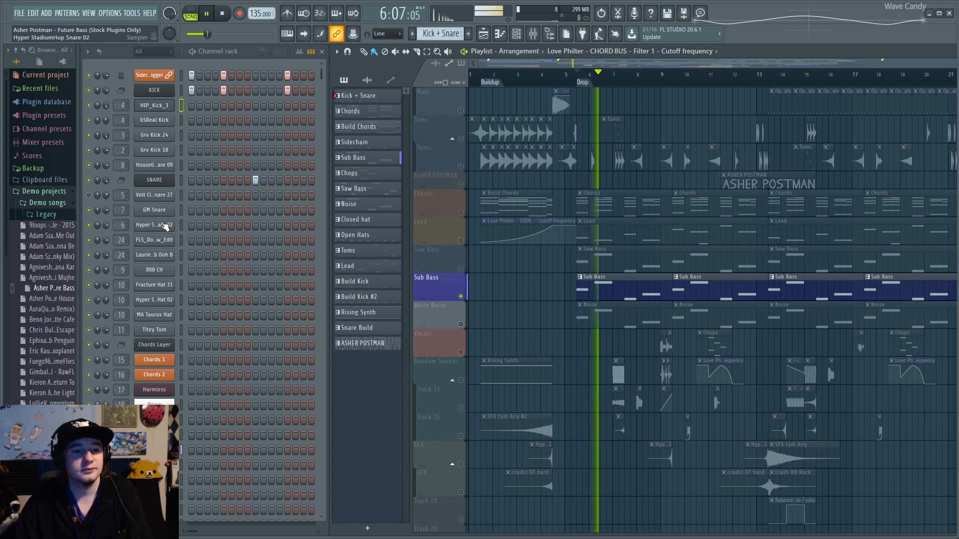
{"action": "double_click", "coordinate": [583, 293]}
{"action": "left_click", "coordinate": [154, 449]}
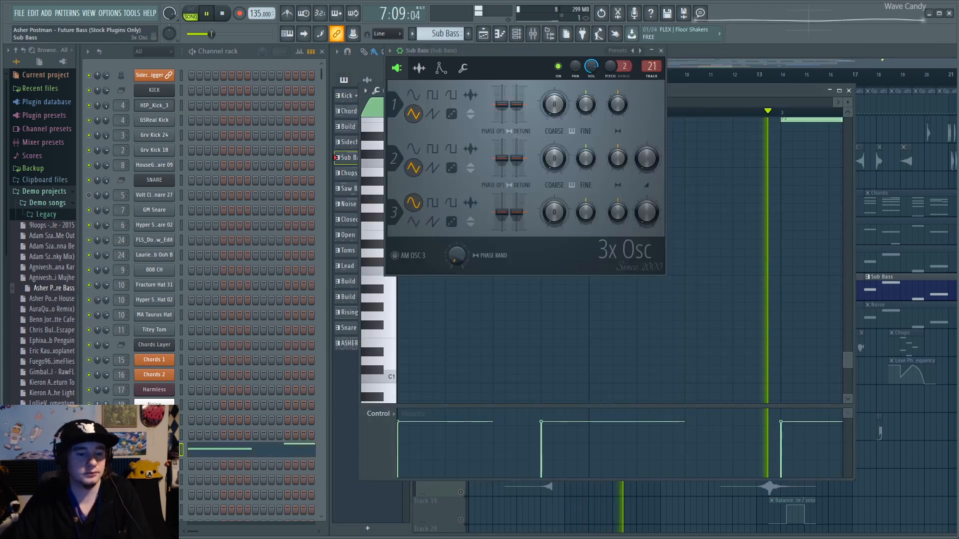
Step: Compare the Sub Bass 3x Osc with oscillator 1 set to sine and to triangle, playing each from the Drop
{"action": "key", "text": "space"}
{"action": "left_click", "coordinate": [414, 95]}
{"action": "key", "text": "space"}
{"action": "key", "text": "space"}
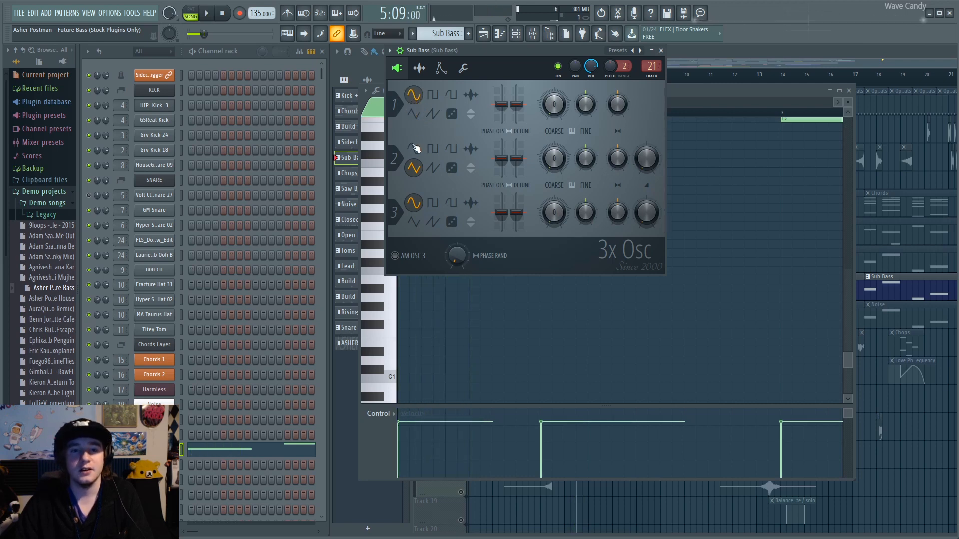
{"action": "left_click", "coordinate": [414, 116]}
{"action": "key", "text": "space"}
{"action": "key", "text": "space"}
{"action": "key", "text": "space"}
{"action": "key", "text": "space"}
Step: Audition oscillator 1 of the Sub Bass as a saw and a sine wave, ending on the triangle wave
{"action": "left_click", "coordinate": [433, 114]}
{"action": "key", "text": "space"}
{"action": "key", "text": "space"}
{"action": "key", "text": "space"}
{"action": "key", "text": "space"}
{"action": "left_click", "coordinate": [414, 95]}
{"action": "key", "text": "space"}
{"action": "key", "text": "space"}
{"action": "left_click", "coordinate": [414, 114]}
{"action": "key", "text": "space"}
{"action": "key", "text": "space"}
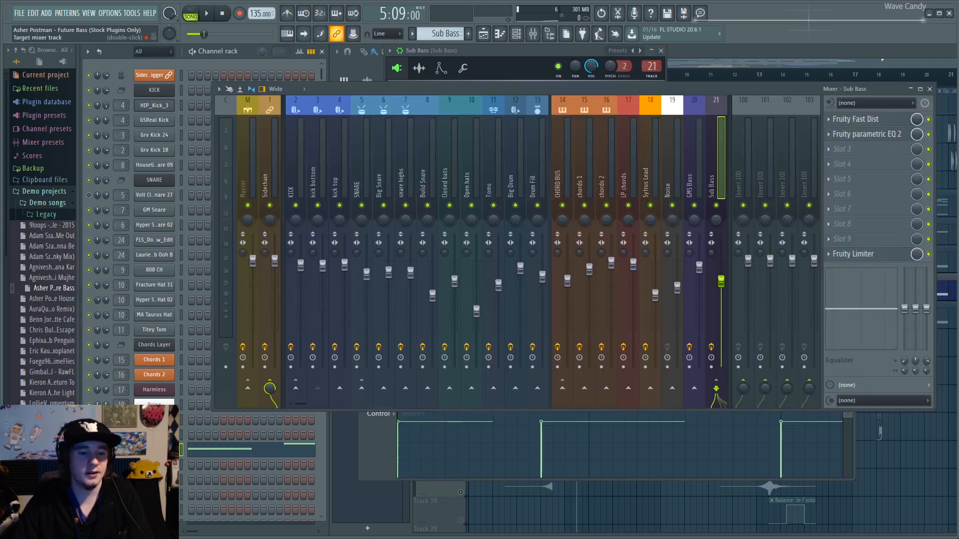
Step: Open Fruity Fast Dist on the Sub Bass mixer track and compare playback with the effect bypassed and re-enabled
{"action": "key", "text": "F9"}
{"action": "left_click", "coordinate": [855, 121]}
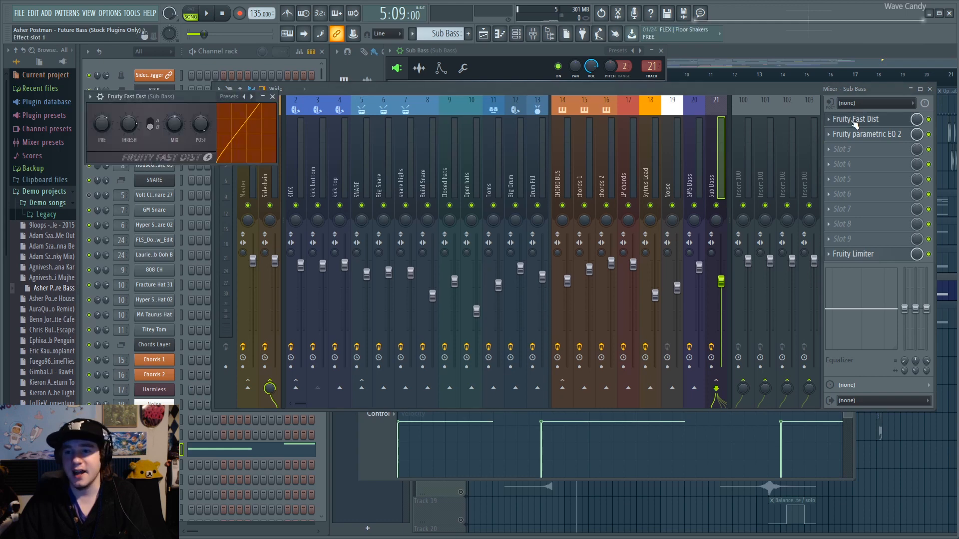
{"action": "left_click", "coordinate": [934, 126]}
{"action": "key", "text": "space"}
{"action": "left_click", "coordinate": [929, 119]}
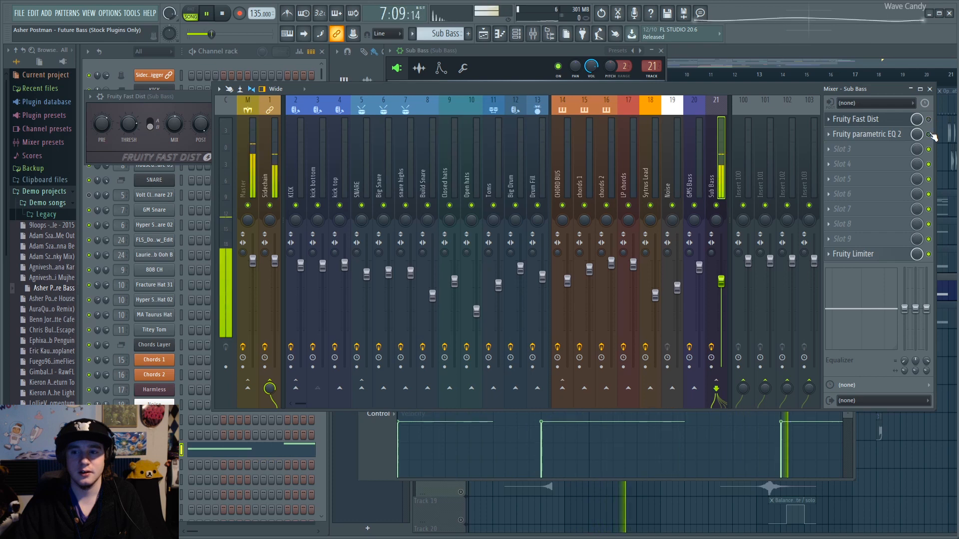
{"action": "left_click", "coordinate": [929, 135]}
{"action": "left_click", "coordinate": [928, 120]}
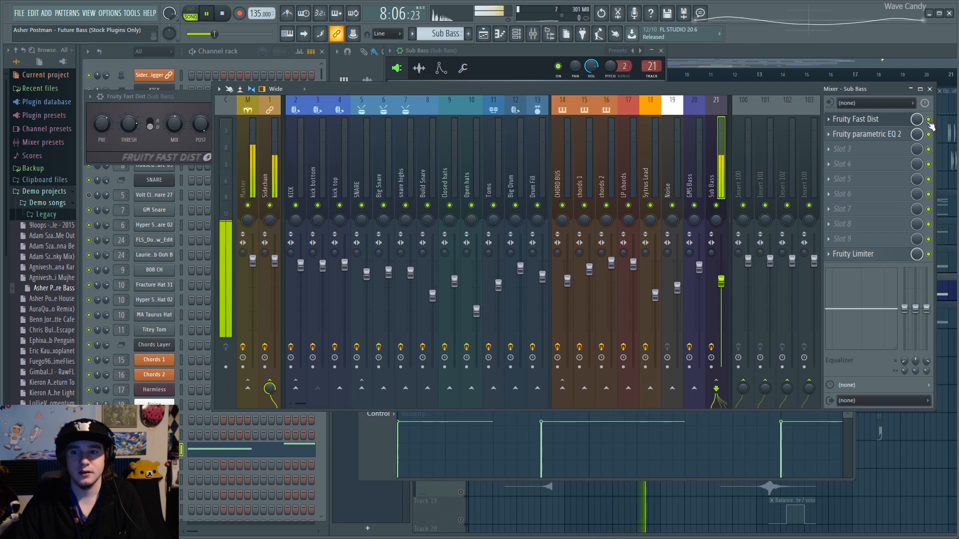
Step: Examine the Sub Bass track's Fruity parametric EQ 2 during playback and its Fruity Limiter with playback stopped
{"action": "left_click", "coordinate": [864, 135]}
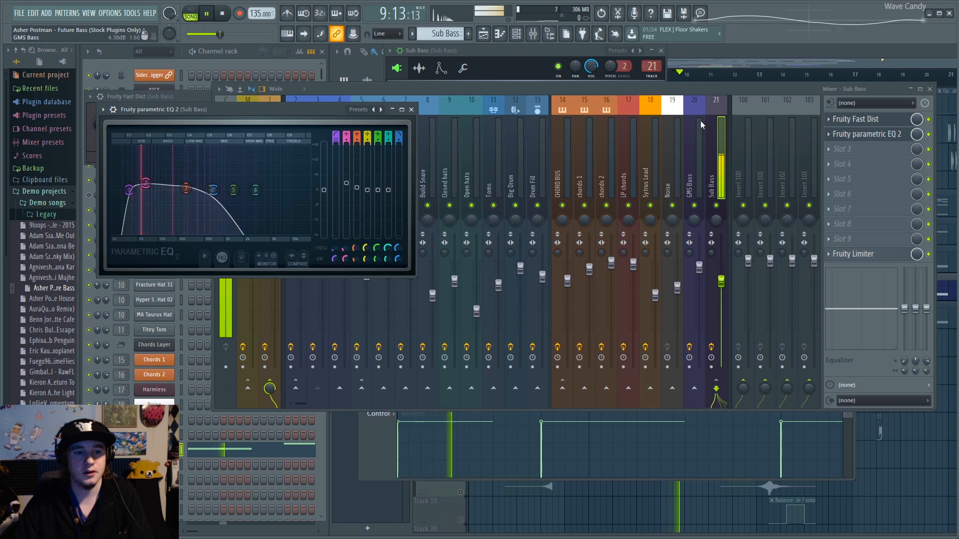
{"action": "left_click", "coordinate": [696, 88]}
{"action": "key", "text": "space"}
{"action": "left_click", "coordinate": [868, 255]}
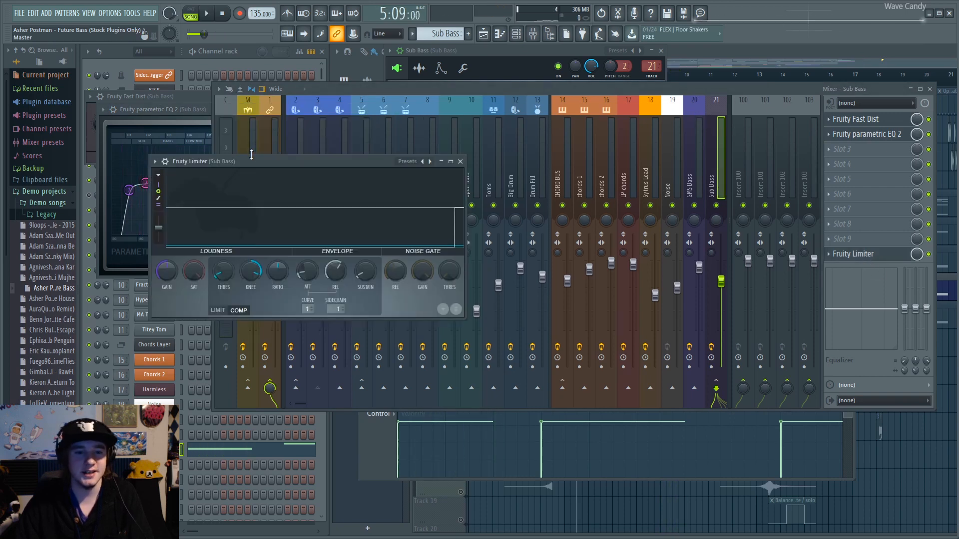
{"action": "left_click_drag", "start_coordinate": [269, 166], "coordinate": [421, 110]}
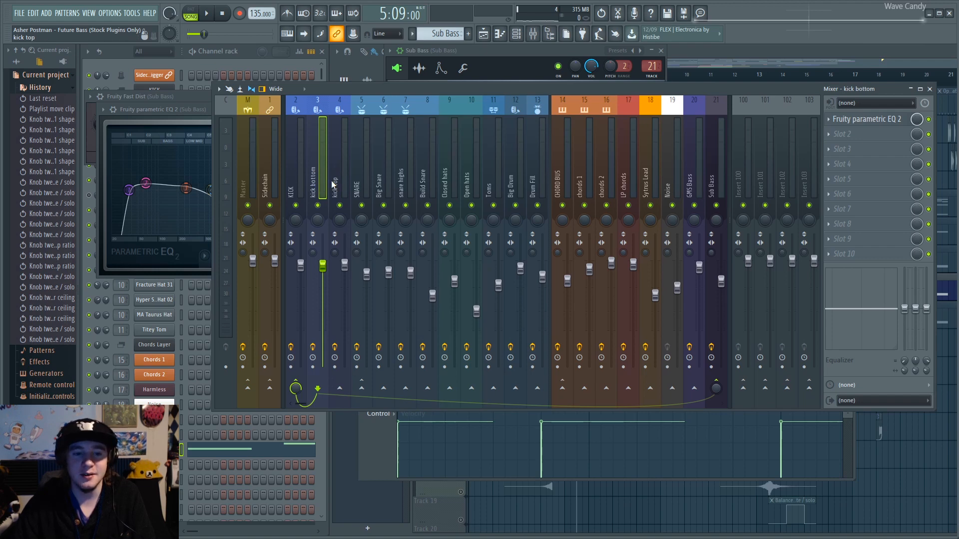
{"action": "left_click", "coordinate": [715, 175]}
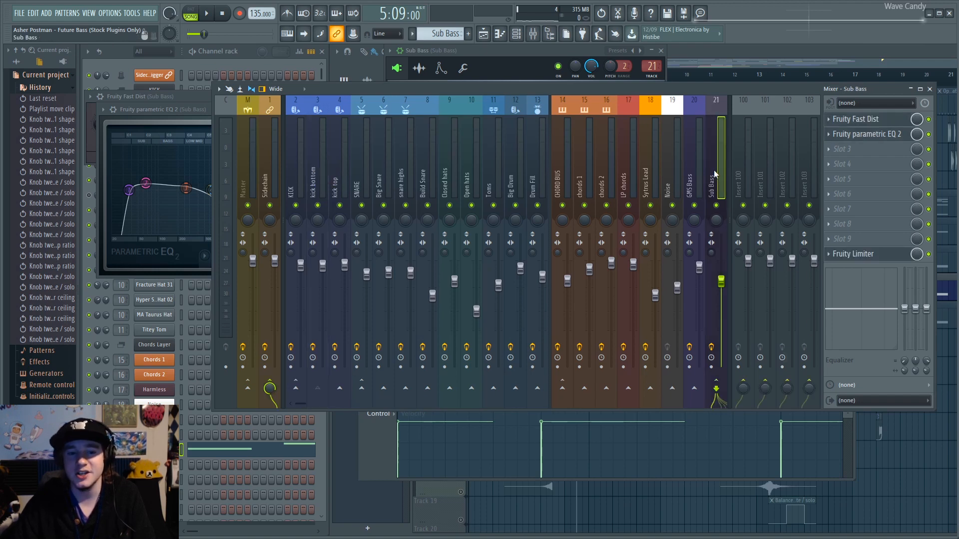
Step: Enable the Drums playlist track alongside the Sub Bass and play both briefly from the Drop
{"action": "left_click", "coordinate": [735, 48]}
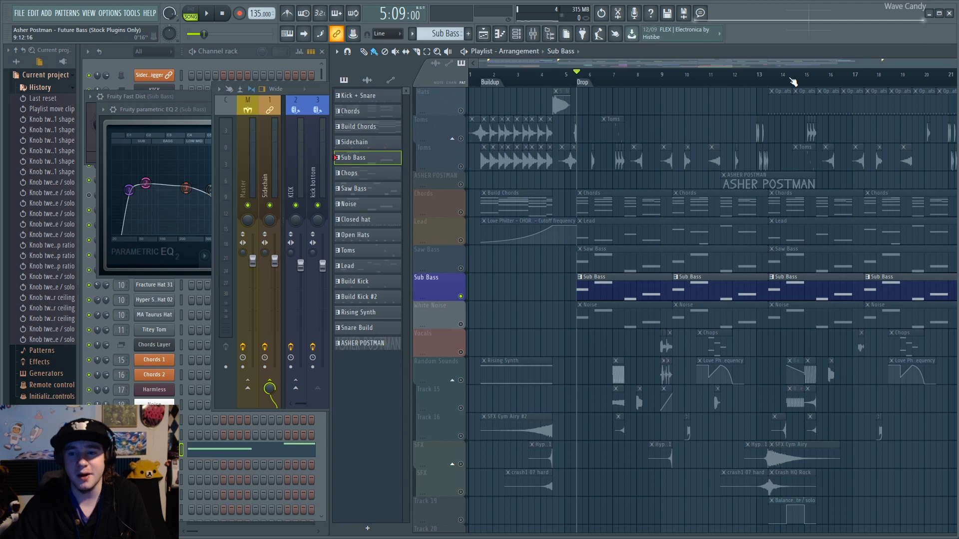
{"action": "scroll", "coordinate": [684, 152], "scroll_direction": "up", "scroll_amount": 3}
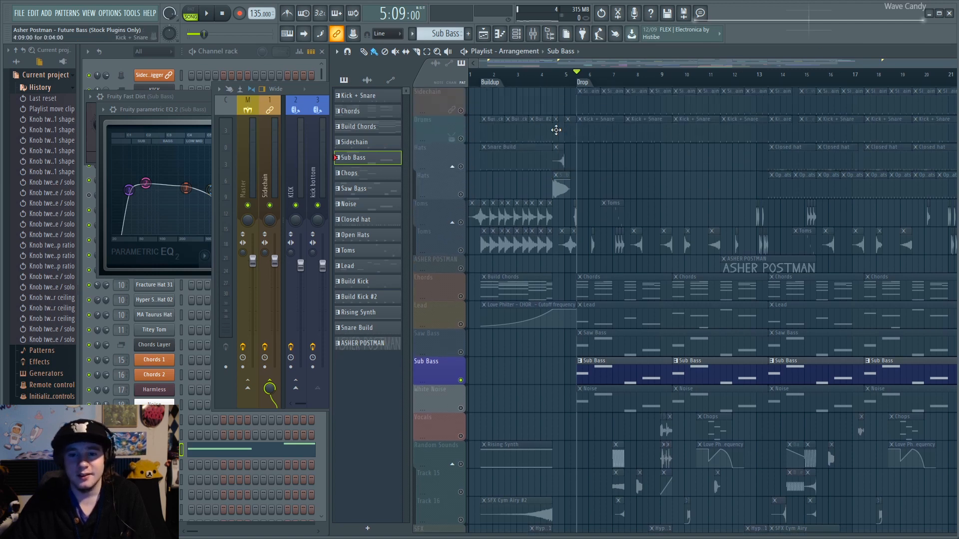
{"action": "left_click", "coordinate": [452, 135]}
{"action": "key", "text": "space"}
{"action": "key", "text": "space"}
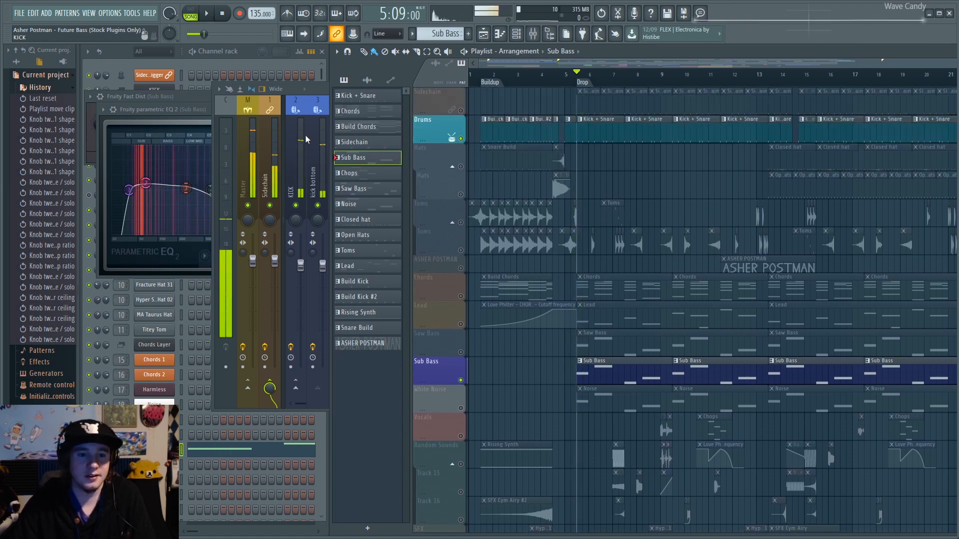
Step: Examine the Sub Bass Fruity Limiter and its kick bottom sidechain input during playback, ending with playback stopped
{"action": "left_click", "coordinate": [307, 144]}
{"action": "left_click", "coordinate": [720, 174]}
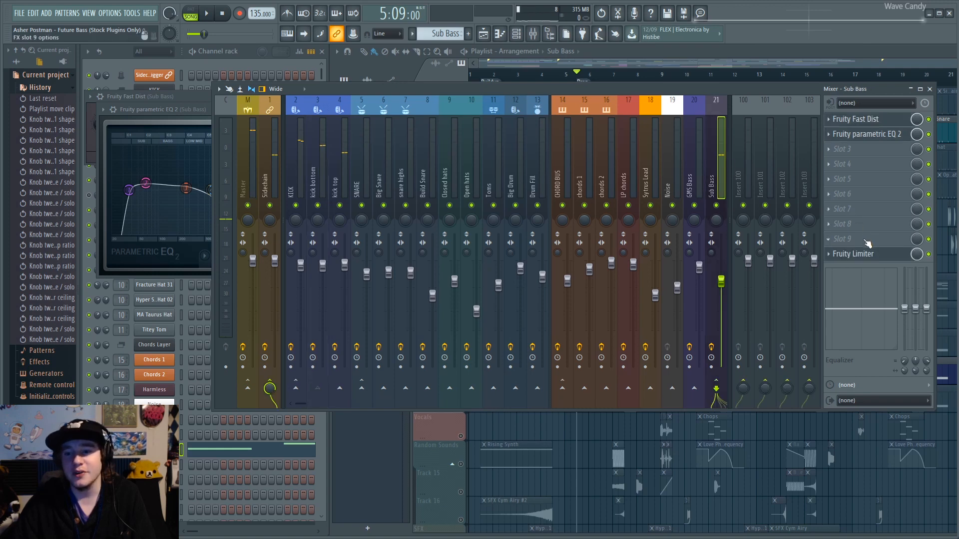
{"action": "left_click", "coordinate": [866, 255]}
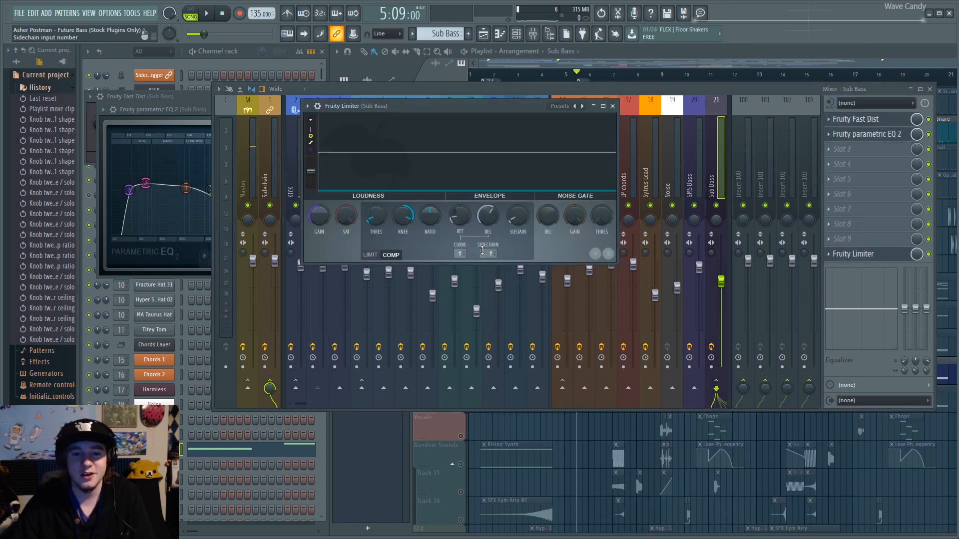
{"action": "key", "text": "space"}
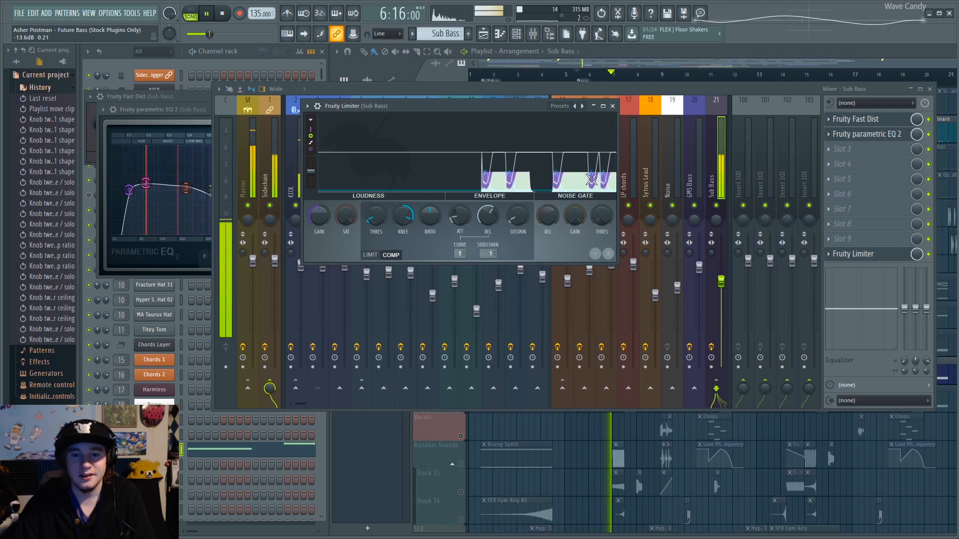
{"action": "left_click", "coordinate": [489, 253]}
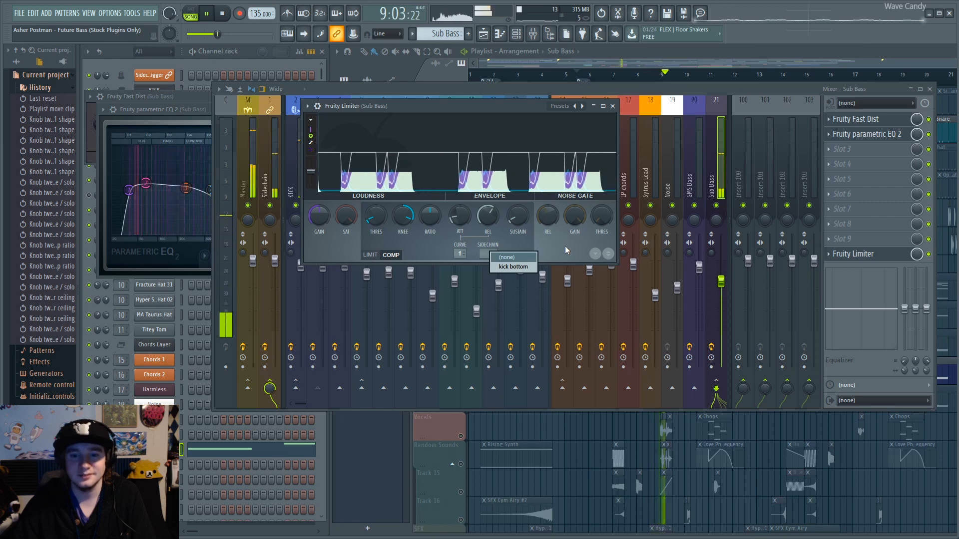
{"action": "left_click", "coordinate": [509, 267]}
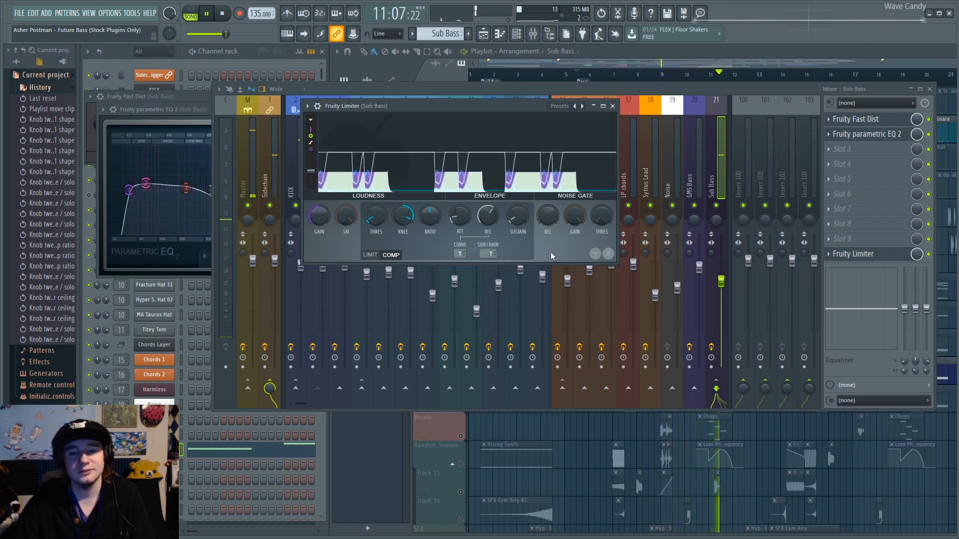
{"action": "left_click", "coordinate": [687, 86]}
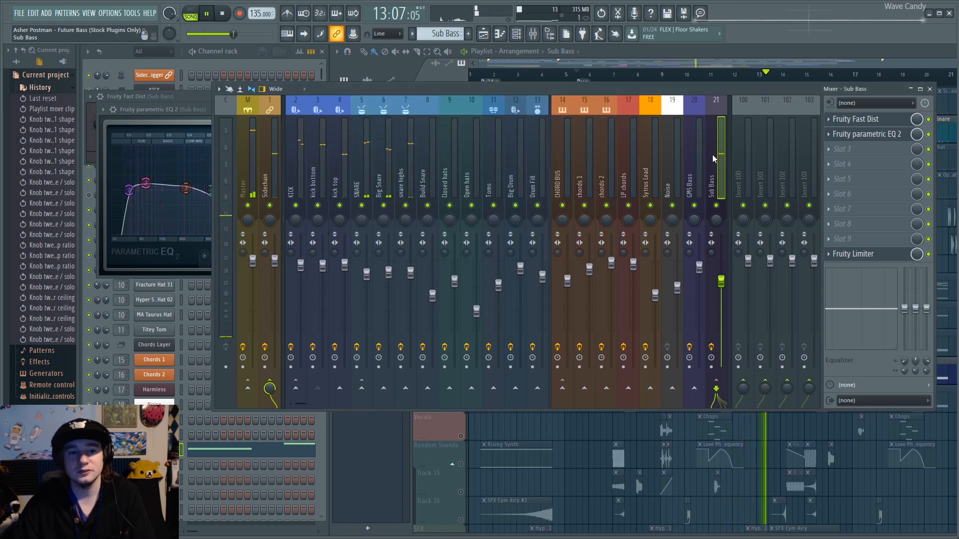
{"action": "key", "text": "space"}
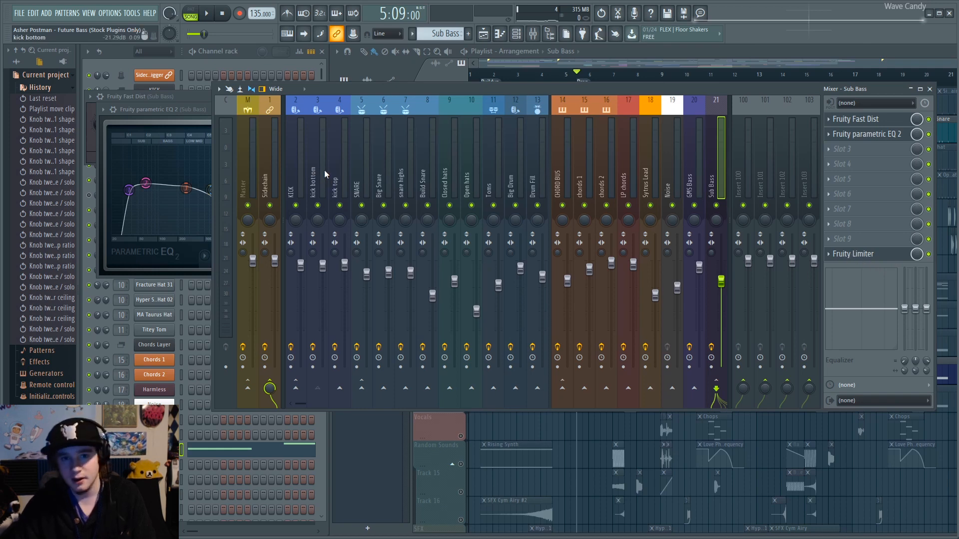
Step: Open the Sidechian Volume effect on the Sidechain mixer track to view its Fruity Love Philter settings
{"action": "left_click", "coordinate": [267, 180]}
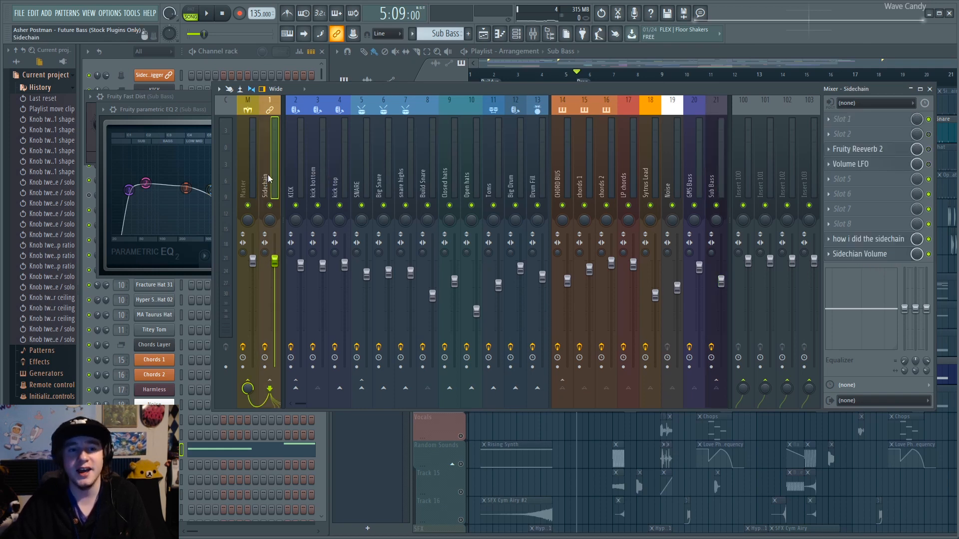
{"action": "left_click", "coordinate": [871, 255]}
{"action": "left_click", "coordinate": [871, 256]}
{"action": "left_click", "coordinate": [870, 256]}
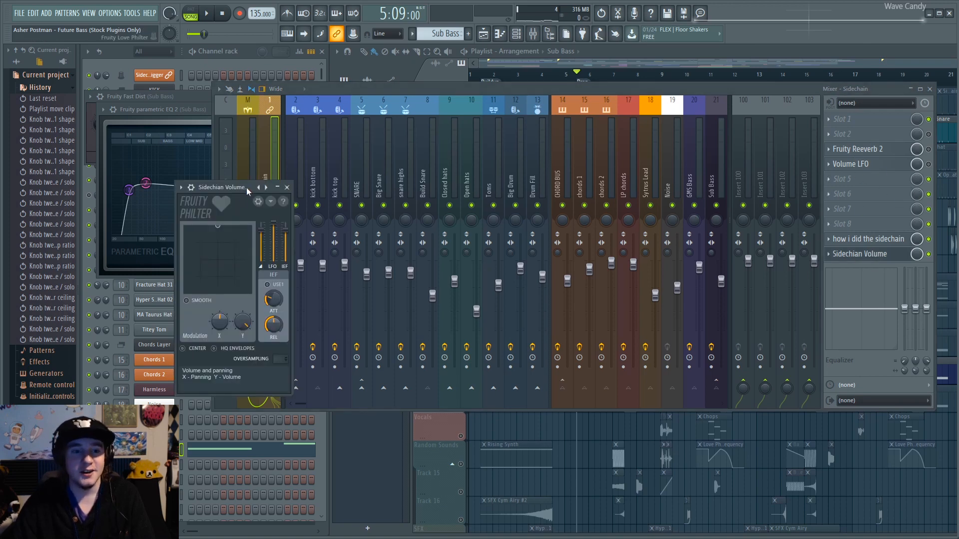
{"action": "left_click_drag", "start_coordinate": [253, 186], "coordinate": [579, 92]}
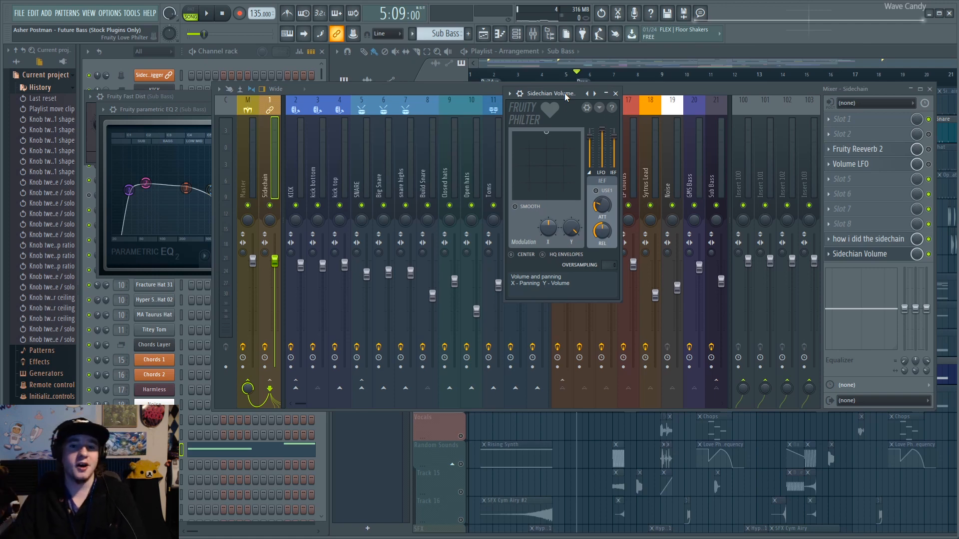
Step: Solo the Chords playlist track, enable Lead, Saw Bass, Sub Bass and White Noise, and set the playback position to 3:09
{"action": "left_click", "coordinate": [777, 55]}
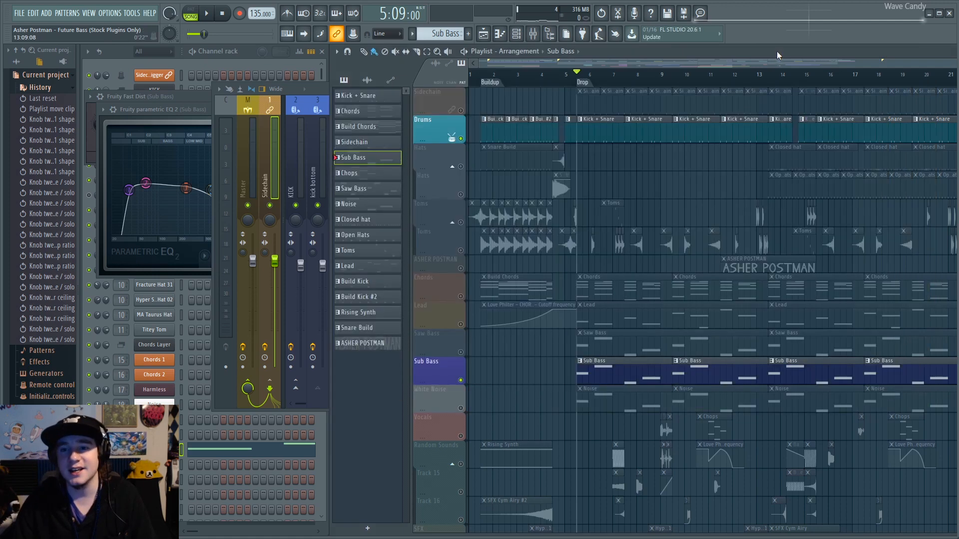
{"action": "right_click", "coordinate": [460, 296]}
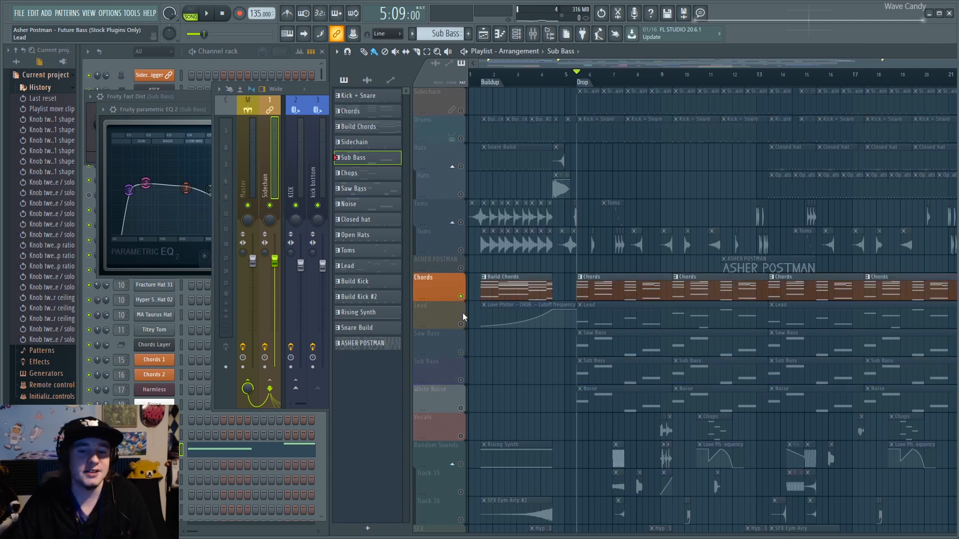
{"action": "left_click", "coordinate": [461, 324]}
{"action": "left_click", "coordinate": [469, 379]}
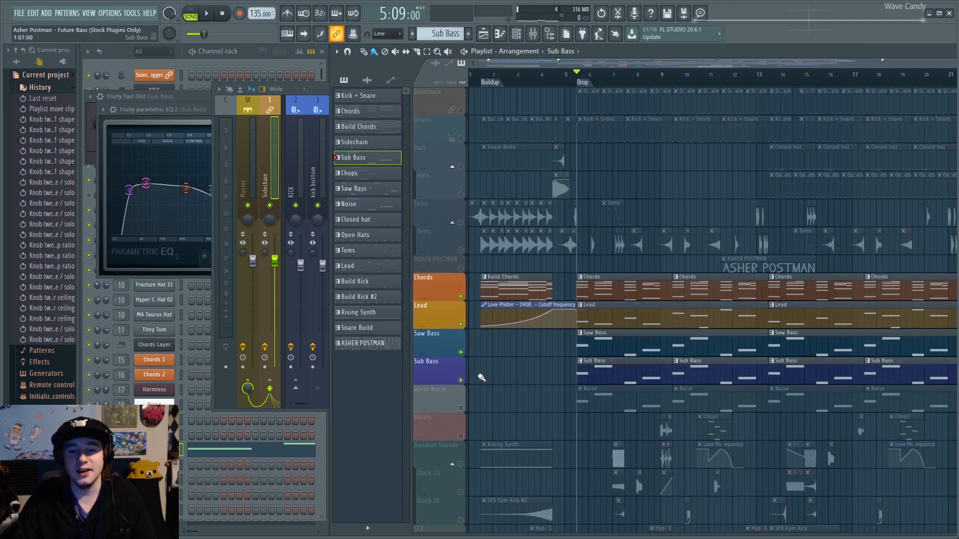
{"action": "left_click", "coordinate": [461, 409]}
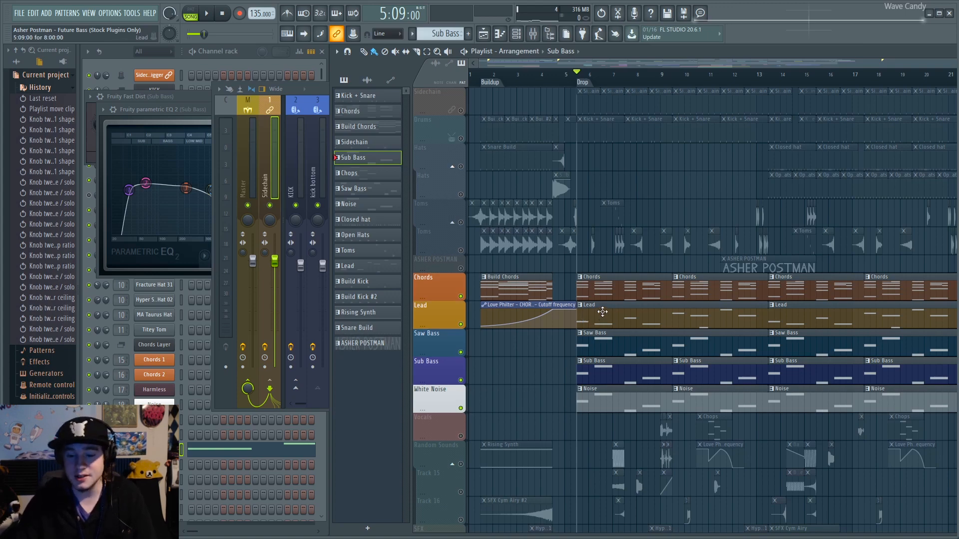
{"action": "scroll", "coordinate": [752, 77], "scroll_direction": "down", "scroll_amount": 3}
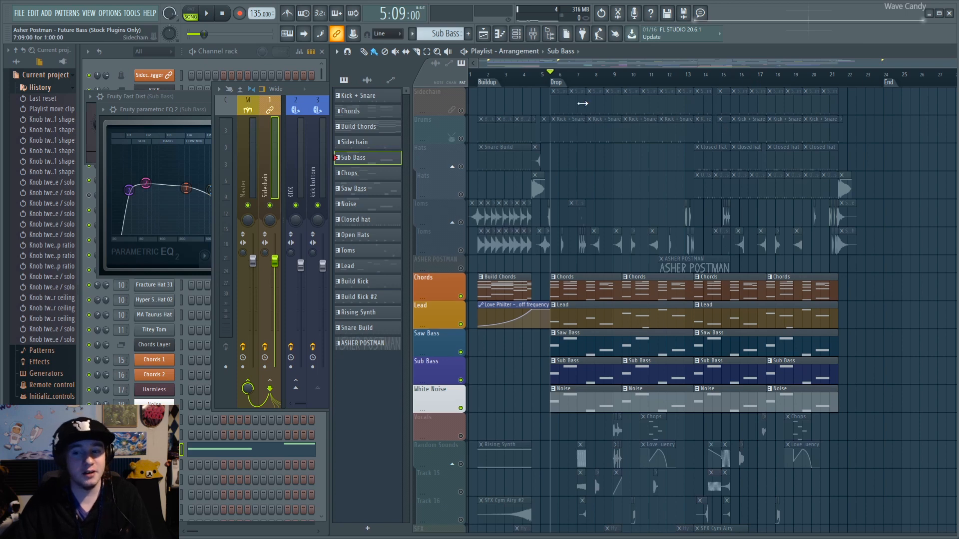
{"action": "left_click", "coordinate": [519, 76]}
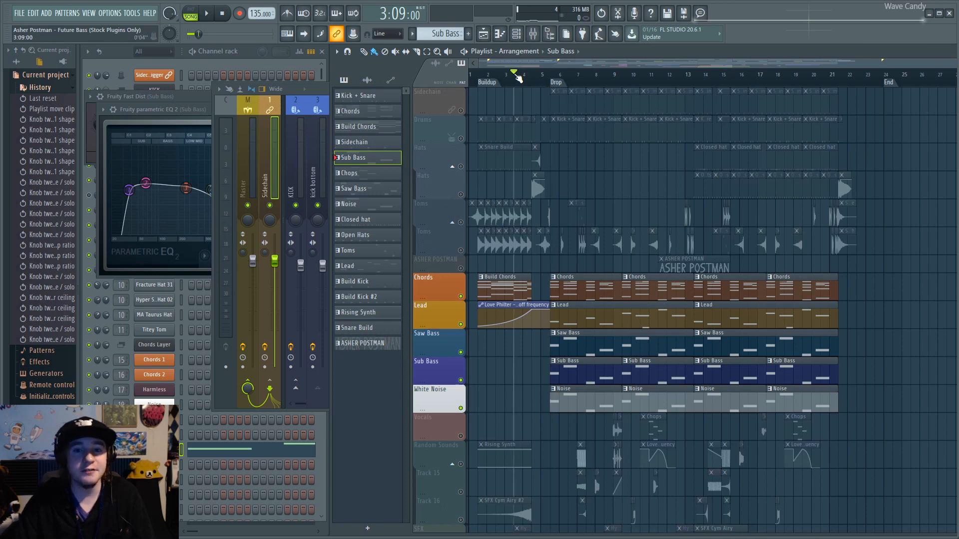
Step: Re-enable all playlist tracks and play the full arrangement from 13:09
{"action": "right_click", "coordinate": [461, 297]}
{"action": "scroll", "coordinate": [499, 277], "scroll_direction": "down", "scroll_amount": 3}
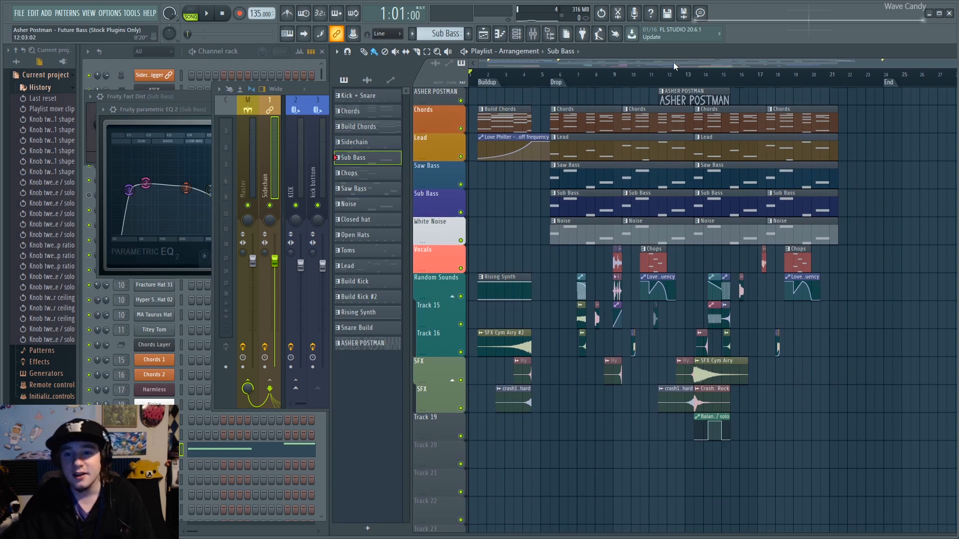
{"action": "left_click", "coordinate": [704, 76]}
{"action": "key", "text": "space"}
{"action": "scroll", "coordinate": [702, 74], "scroll_direction": "up", "scroll_amount": 4}
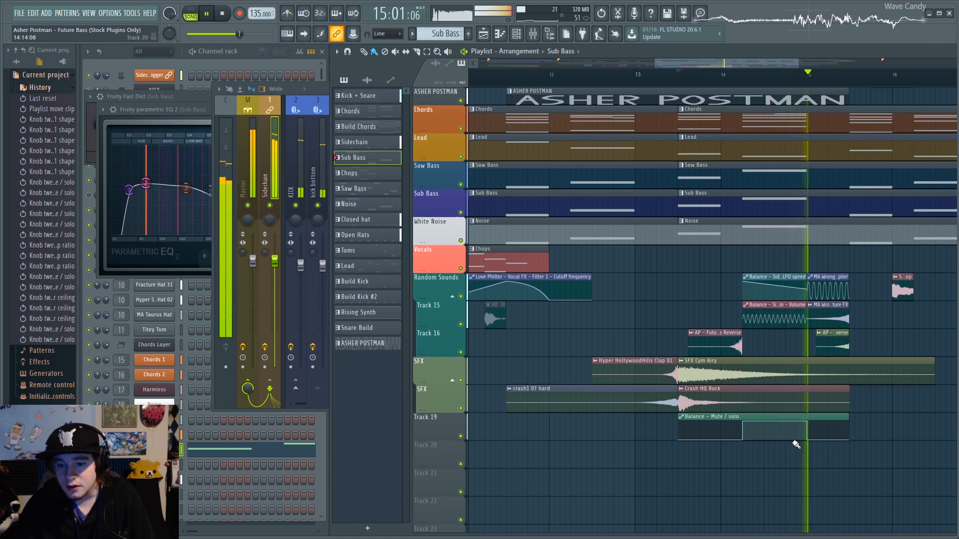
Step: Compare playback from 13:09 with the Balance Mute / solo automation on Track 19 muted and enabled
{"action": "key", "text": "space"}
{"action": "left_click", "coordinate": [461, 437]}
{"action": "key", "text": "space"}
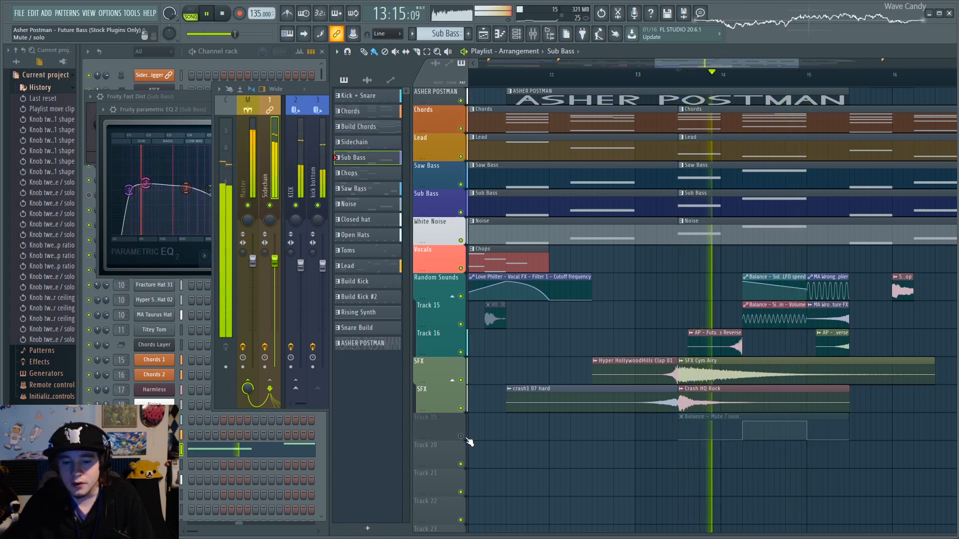
{"action": "key", "text": "space"}
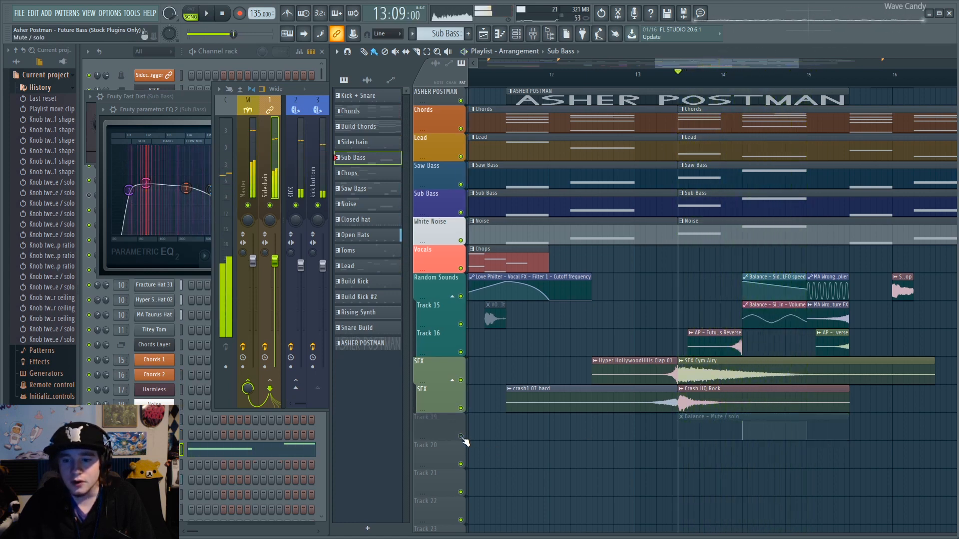
{"action": "left_click", "coordinate": [461, 437]}
{"action": "key", "text": "space"}
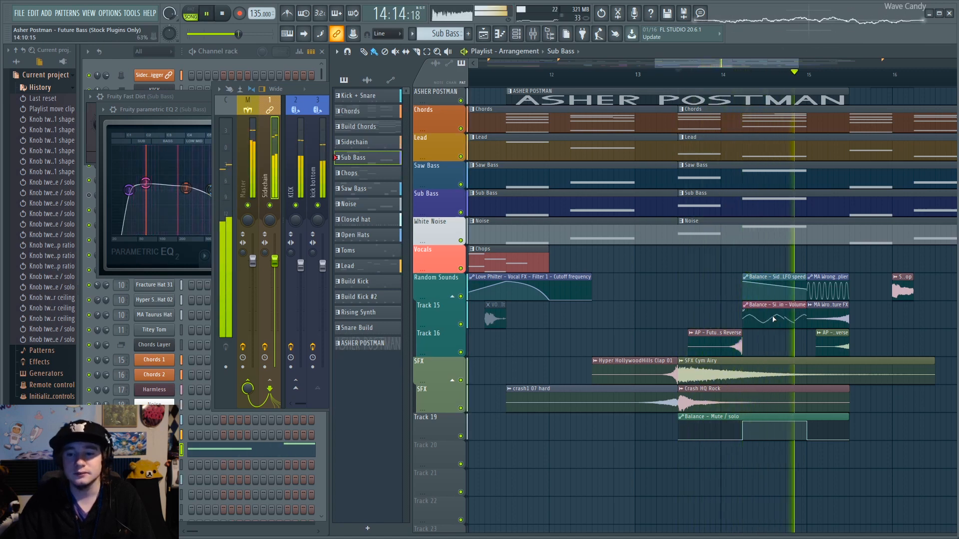
{"action": "key", "text": "space"}
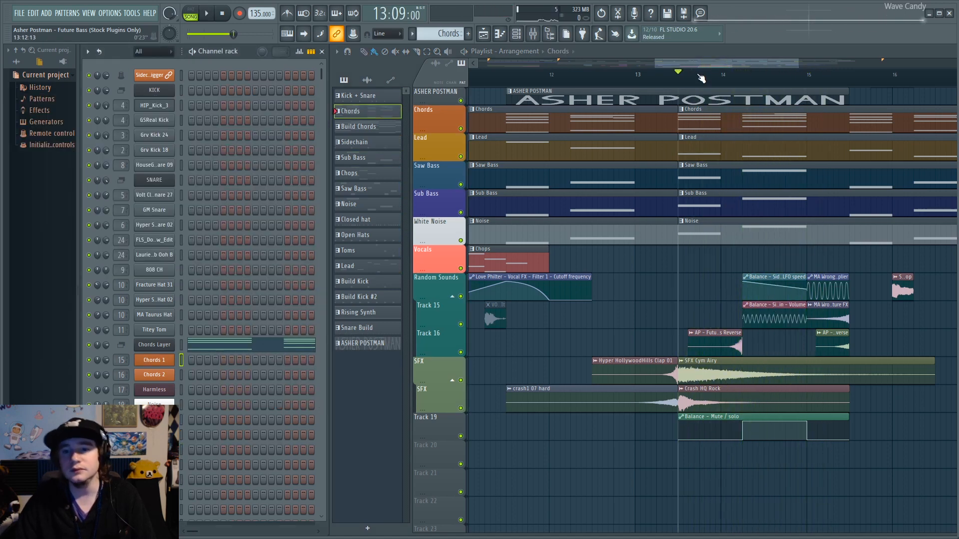
Step: Play the arrangement from 14:05 to hear the section with the Sidechain LFO speed and volume automation
{"action": "left_click_drag", "start_coordinate": [692, 75], "coordinate": [745, 79]}
{"action": "key", "text": "space"}
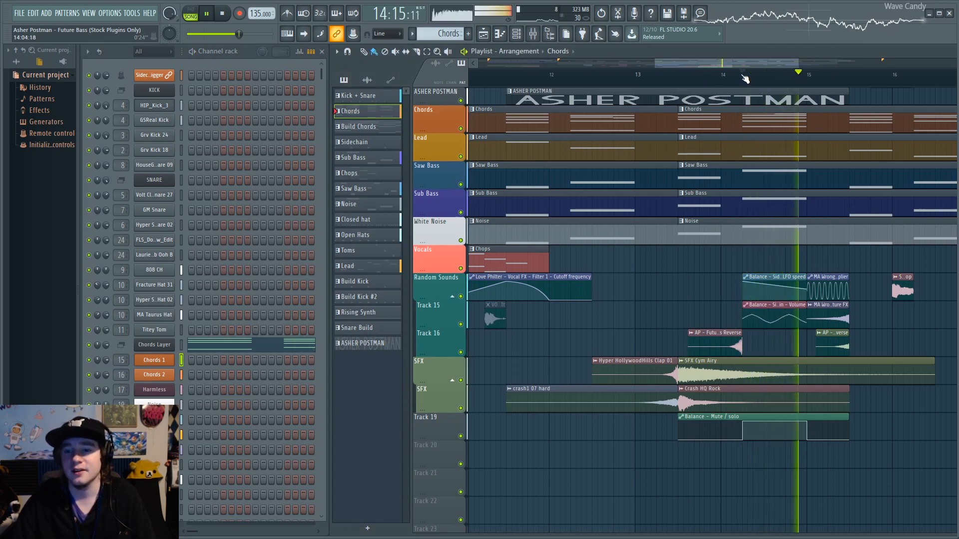
{"action": "key", "text": "space"}
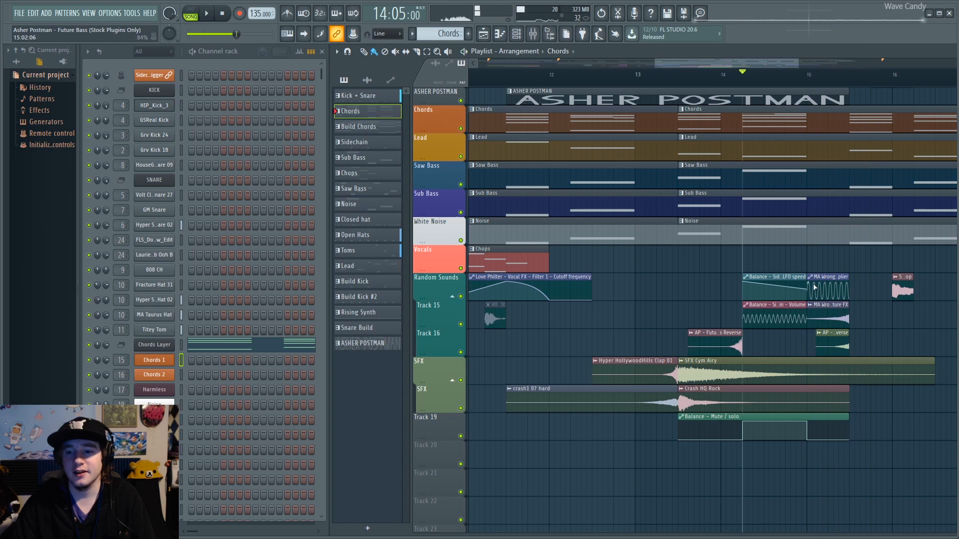
Step: Play the arrangement from 7:01, where the FX_Toilings clip and its speed automation begin
{"action": "left_click_drag", "start_coordinate": [740, 61], "coordinate": [663, 60]}
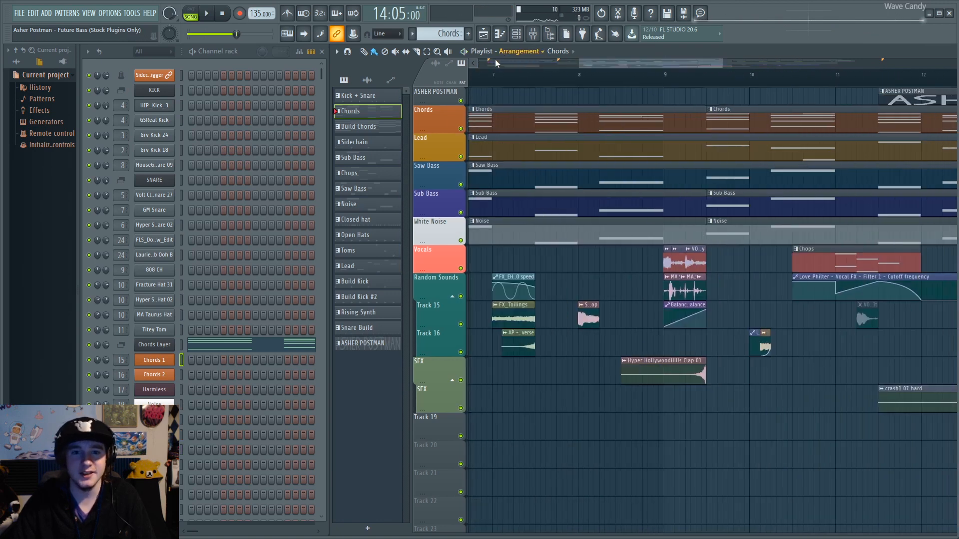
{"action": "left_click", "coordinate": [493, 75]}
{"action": "key", "text": "space"}
{"action": "key", "text": "space"}
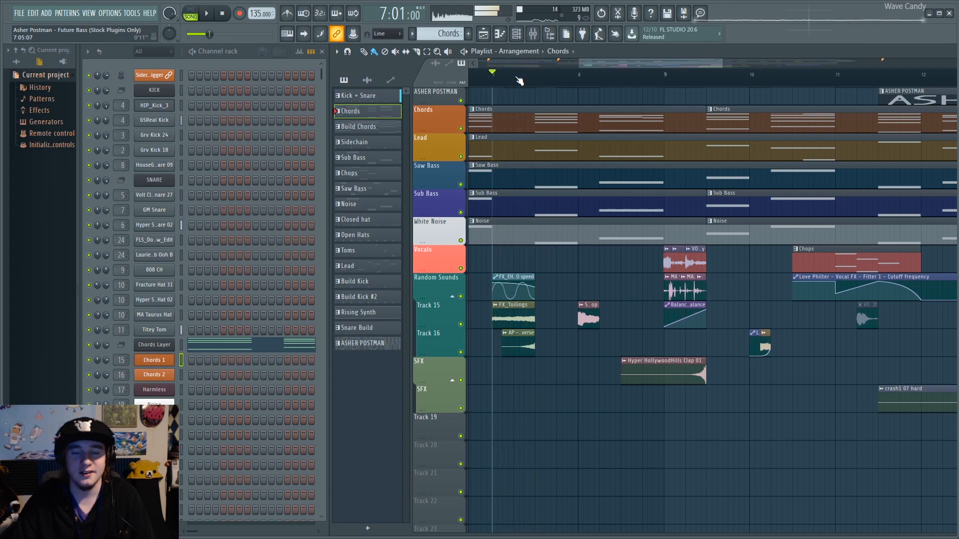
Step: Play the end of the drop from 21:01 to hear the closing toms and impact sounds
{"action": "scroll", "coordinate": [692, 81], "scroll_direction": "down", "scroll_amount": 5}
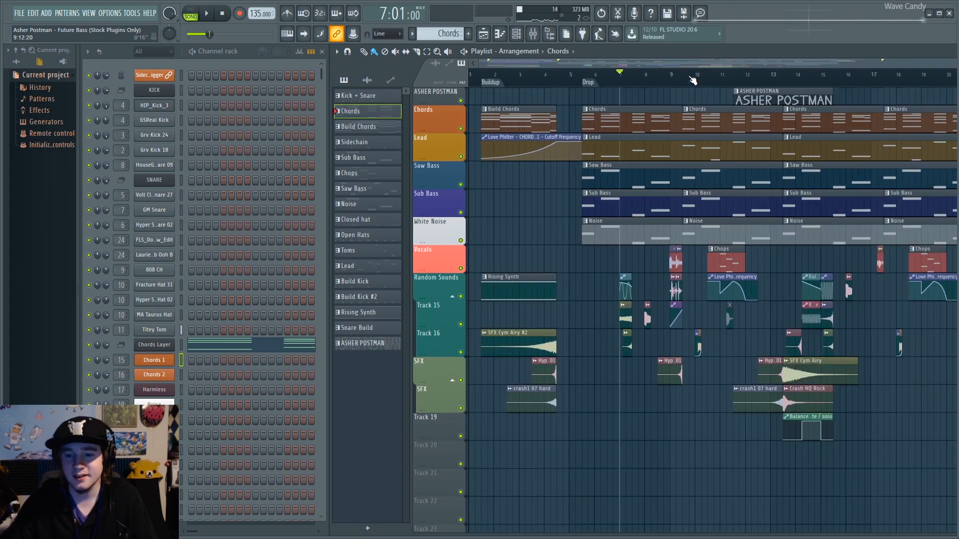
{"action": "scroll", "coordinate": [818, 243], "scroll_direction": "up", "scroll_amount": 3}
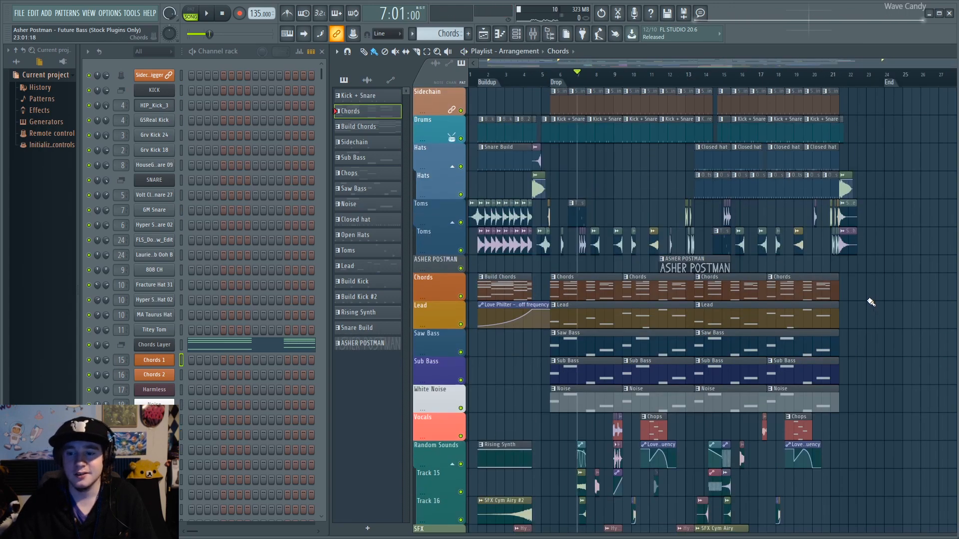
{"action": "left_click", "coordinate": [825, 81]}
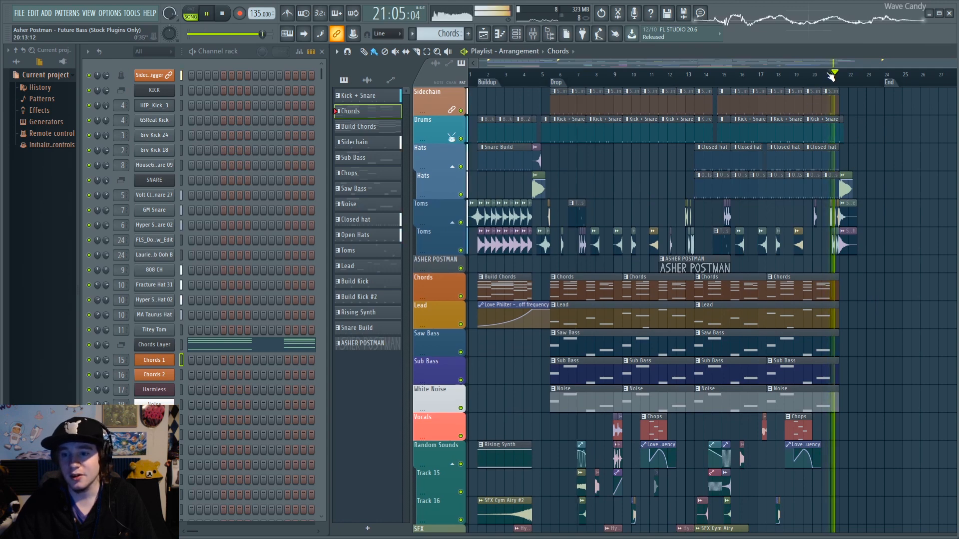
{"action": "scroll", "coordinate": [866, 234], "scroll_direction": "up", "scroll_amount": 5}
{"action": "key", "text": "space"}
Step: Inspect the SFX Earthquake, SFX Noise Punch and SFX Mega Sub clips at 21:09 and audition the Mega Sub sample
{"action": "double_click", "coordinate": [867, 210]}
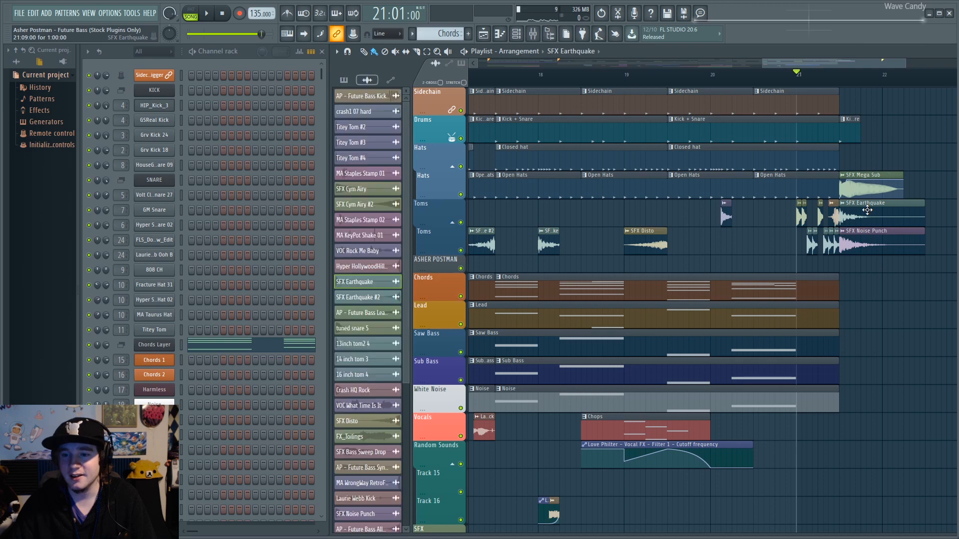
{"action": "double_click", "coordinate": [895, 248]}
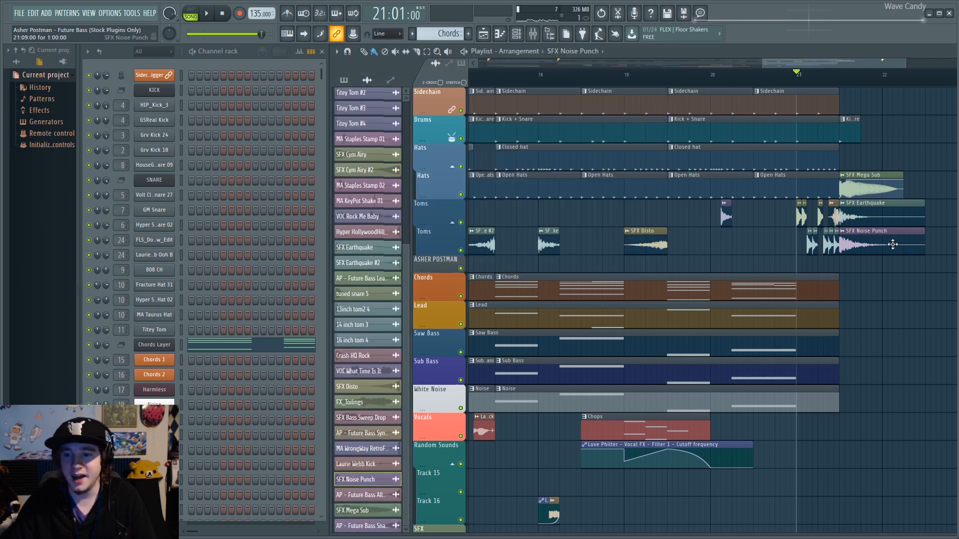
{"action": "double_click", "coordinate": [887, 175]}
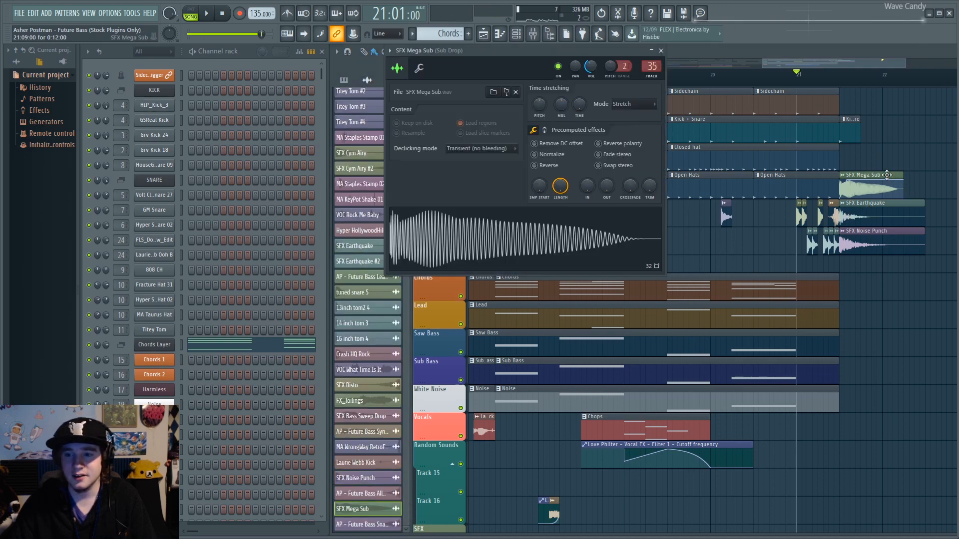
{"action": "left_click", "coordinate": [529, 240]}
Step: Open the final Kick + Snare pattern at 21:09 and play the ending from 21:04
{"action": "left_click", "coordinate": [840, 79]}
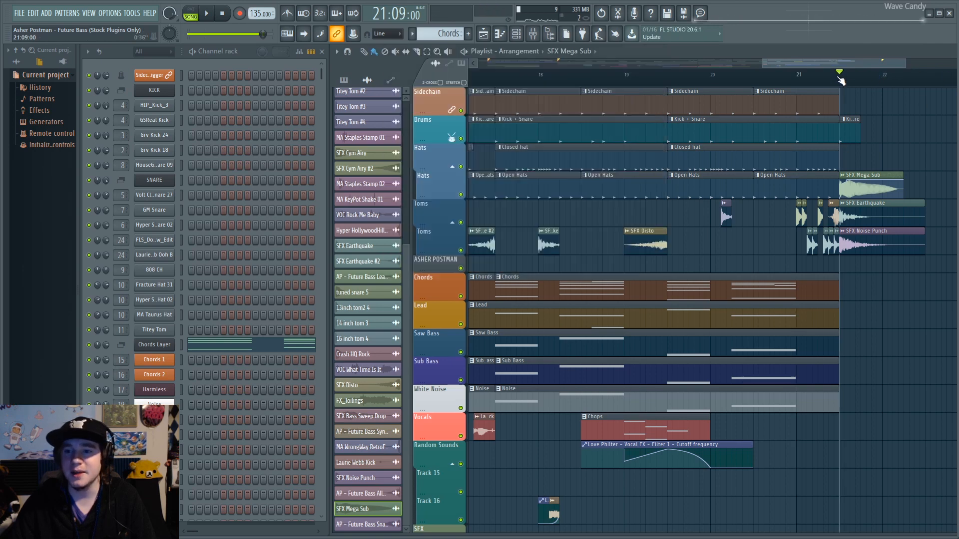
{"action": "double_click", "coordinate": [851, 124]}
{"action": "left_click_drag", "start_coordinate": [834, 80], "coordinate": [813, 79]}
{"action": "key", "text": "space"}
{"action": "key", "text": "space"}
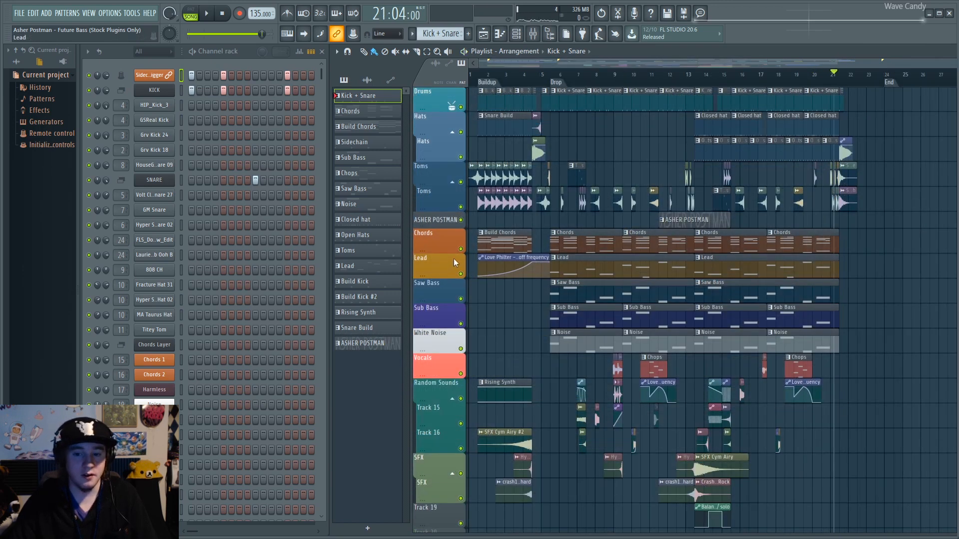
{"action": "scroll", "coordinate": [623, 267], "scroll_direction": "up", "scroll_amount": 1}
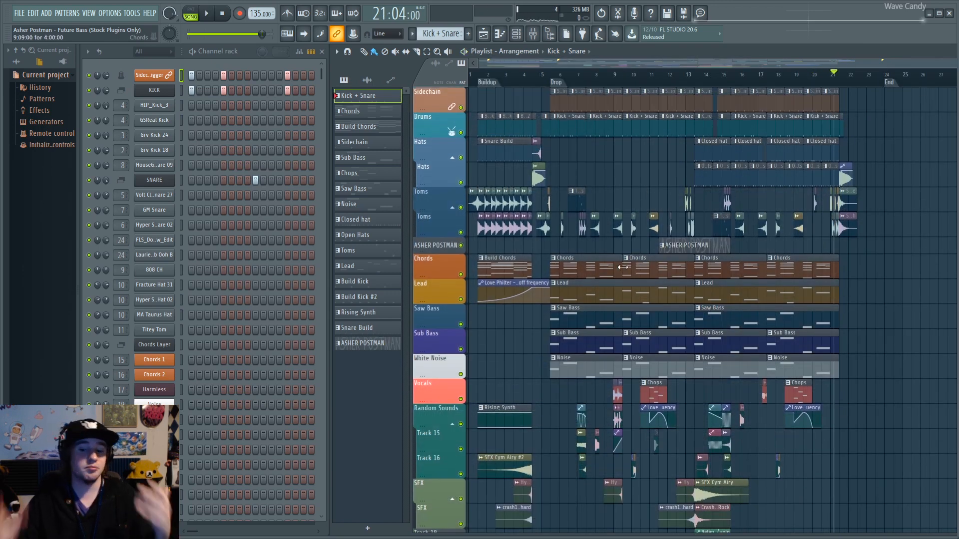